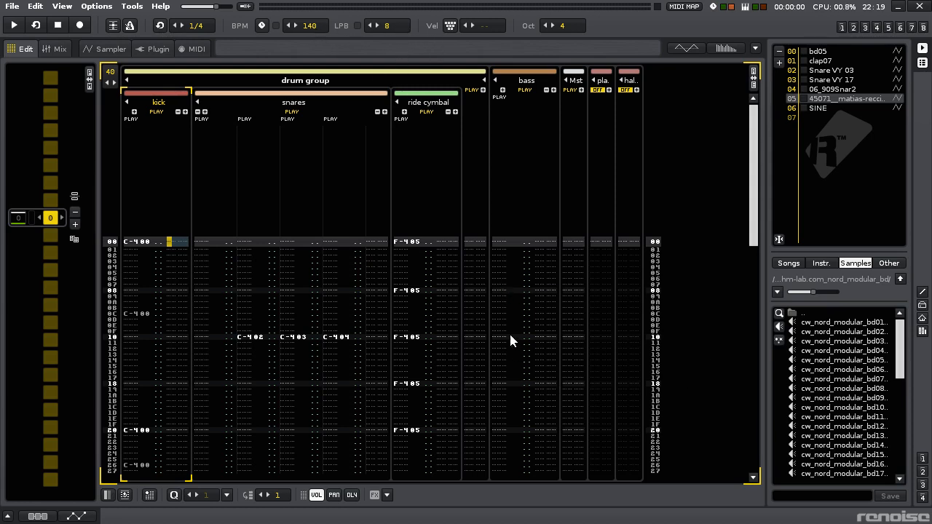
- Play the pattern to listen to the full drum beat
scroll(809, 144, up, 5)
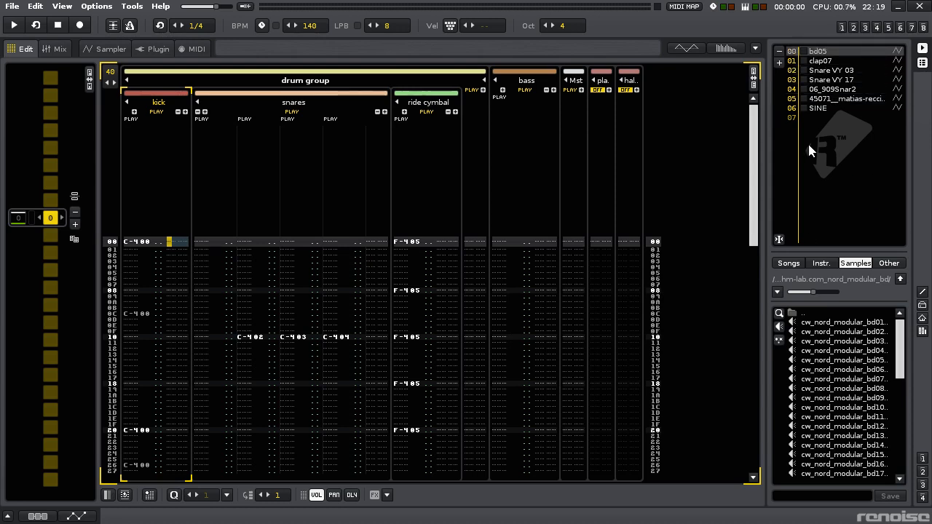
scroll(809, 143, down, 7)
scroll(809, 143, up, 1)
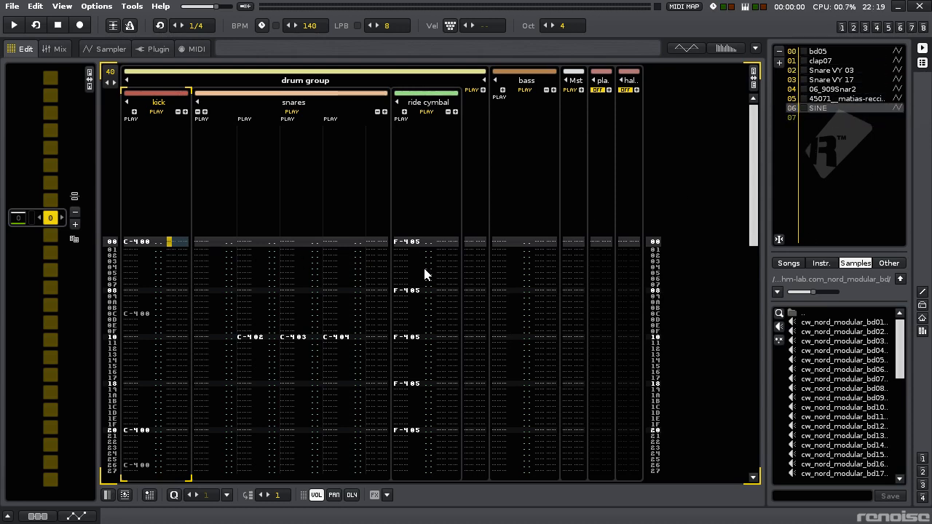
key(space)
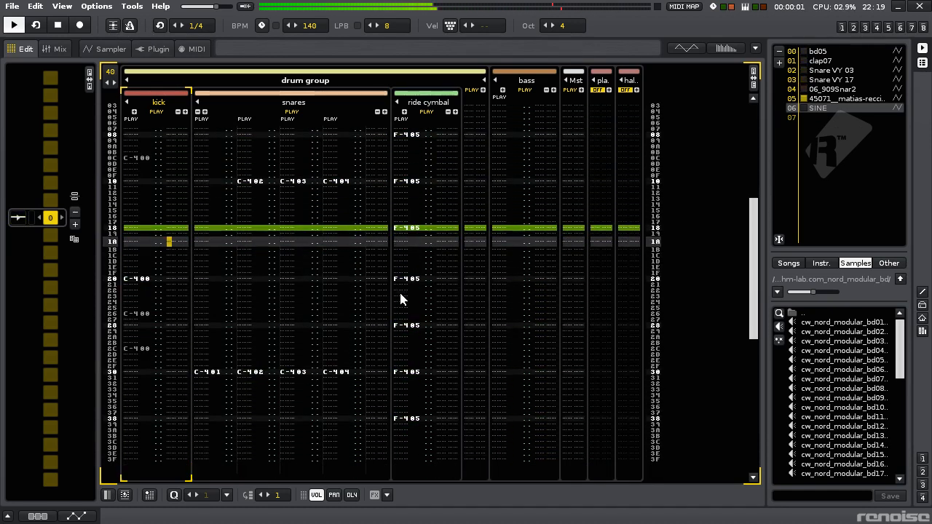
scroll(400, 294, down, 7)
scroll(400, 295, up, 14)
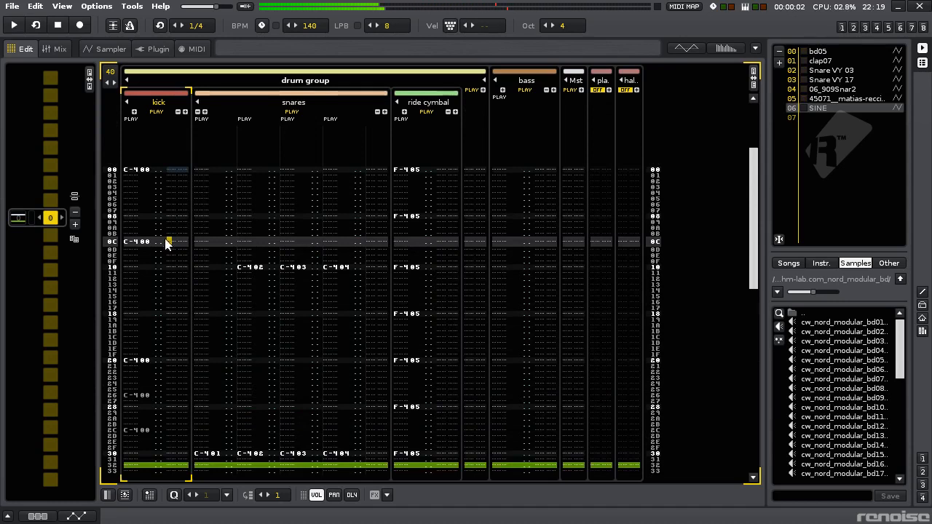
- Solo the kick track and play the pattern to hear it alone
click(141, 245)
key(ctrl+backslash)
key(space)
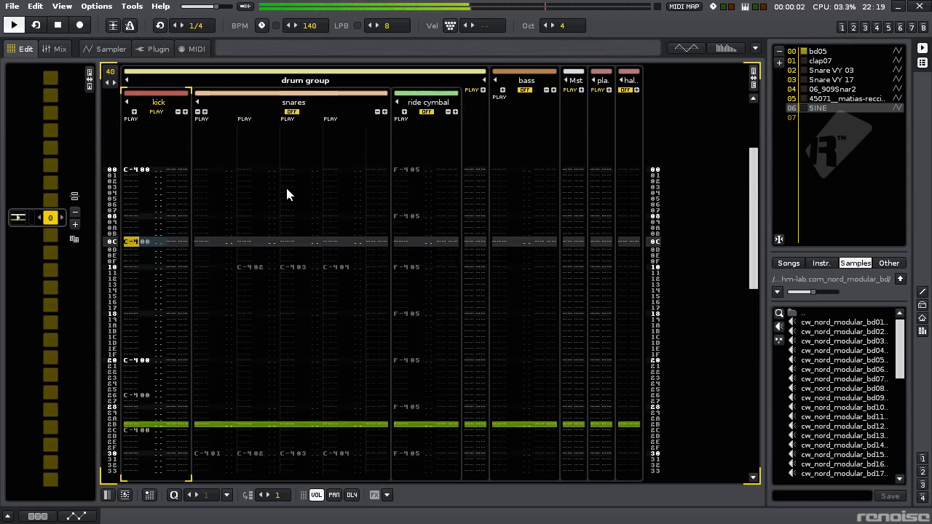
key(space)
- Solo the snares track with only its second note column active and play the pattern
click(293, 239)
key(ctrl+backslash)
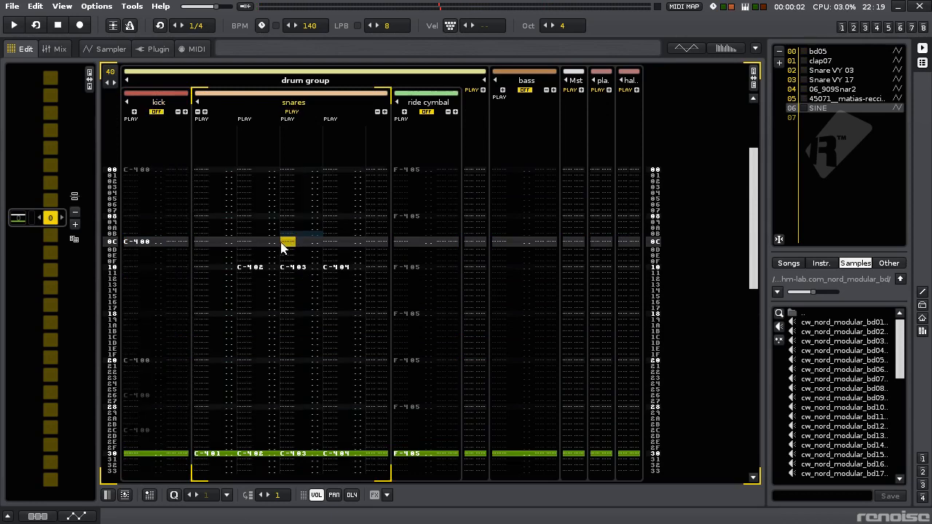
scroll(239, 275, down, 10)
scroll(239, 275, up, 9)
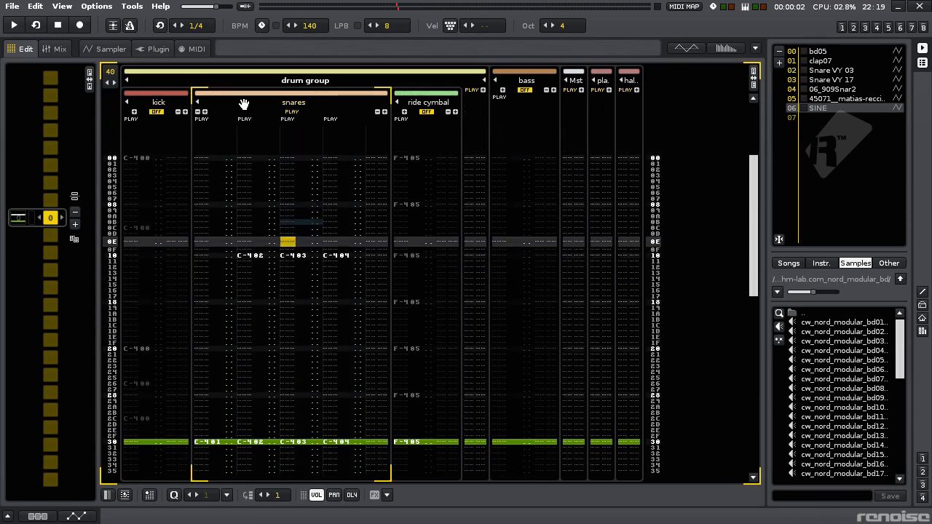
scroll(261, 188, down, 7)
scroll(260, 187, up, 6)
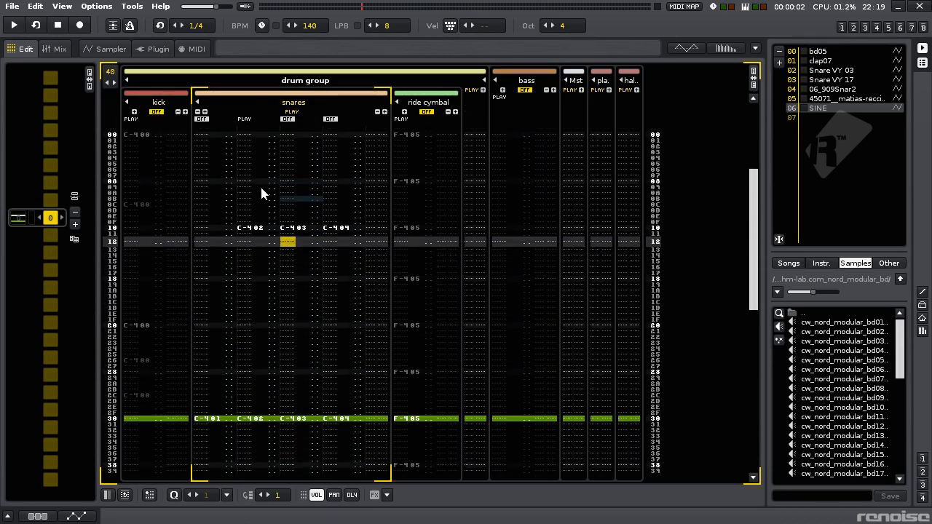
key(space)
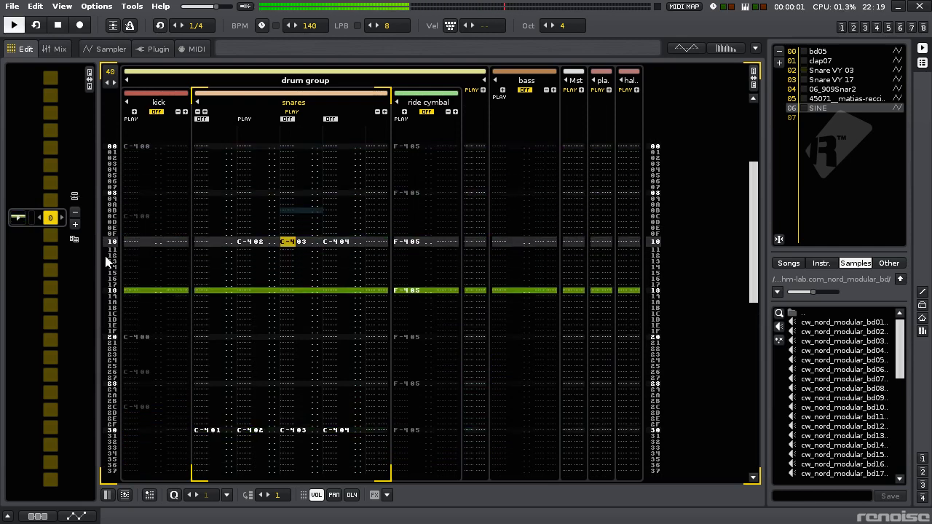
- Bring the kick back in, audition the third, fourth and first snare columns one by one, and reactivate all snare columns
middle_click(134, 251)
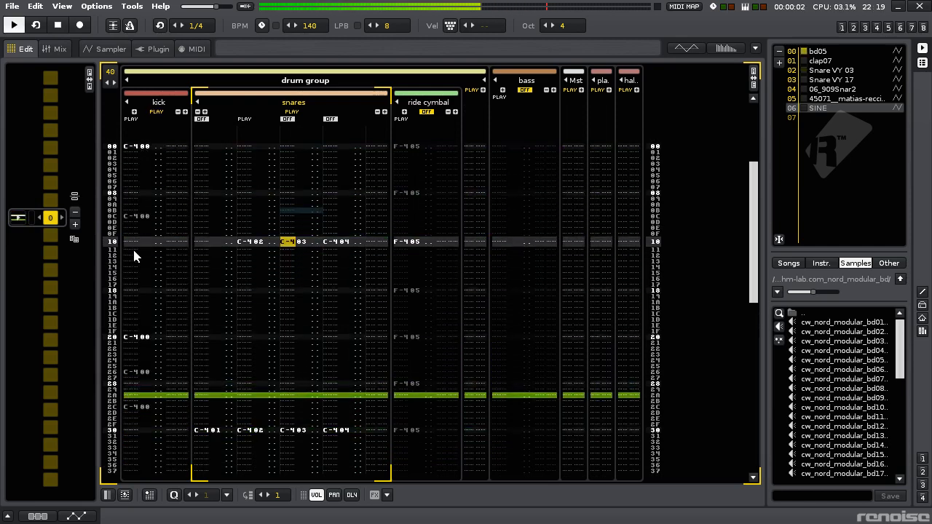
right_click(289, 120)
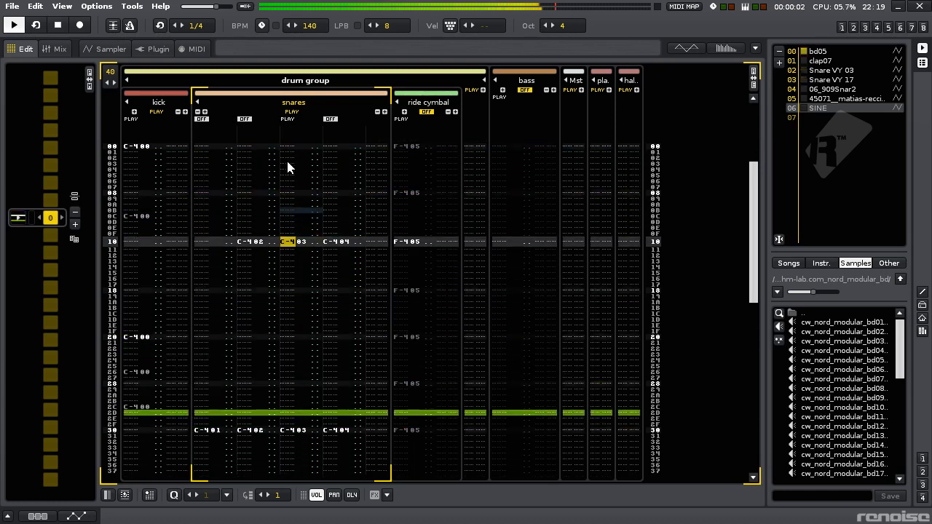
right_click(331, 120)
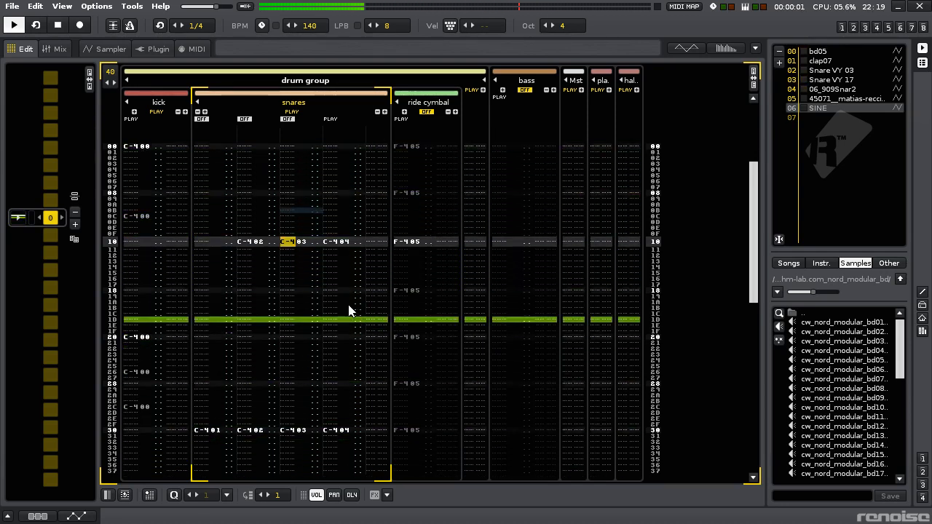
right_click(202, 120)
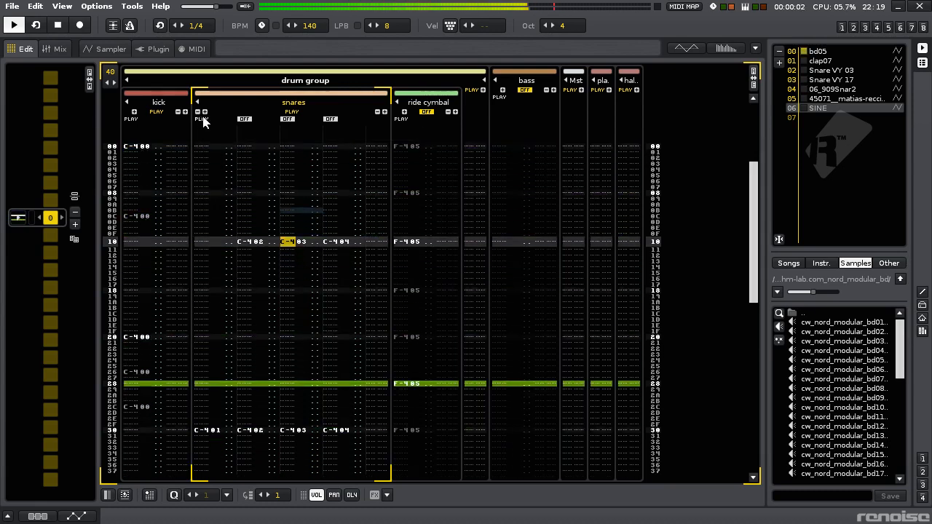
right_click(202, 120)
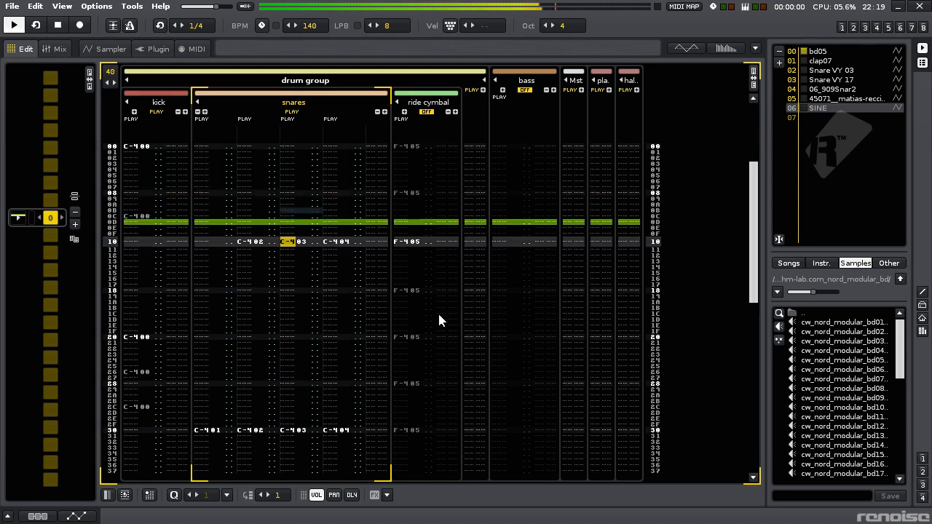
- Show the track effects and inspect the Convolver settings on the plate verb and hall verb send tracks
click(598, 204)
key(alt+t)
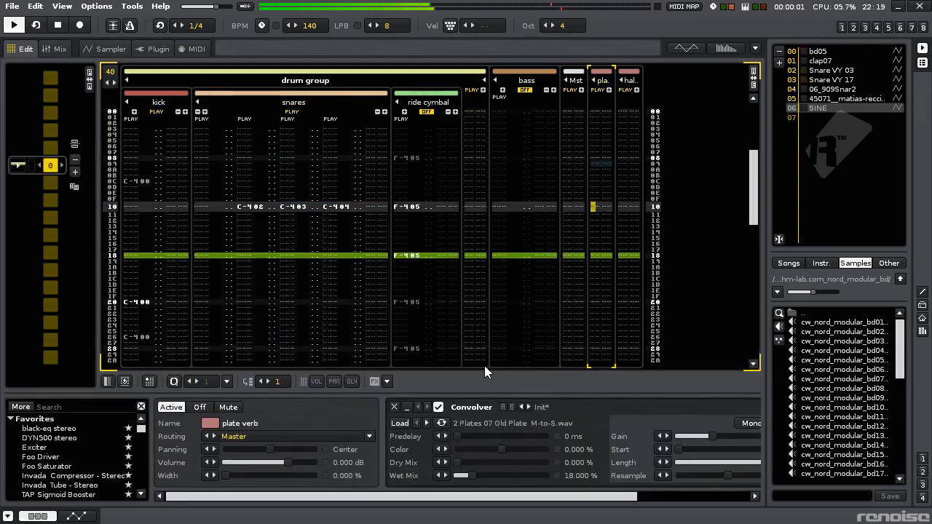
click(621, 271)
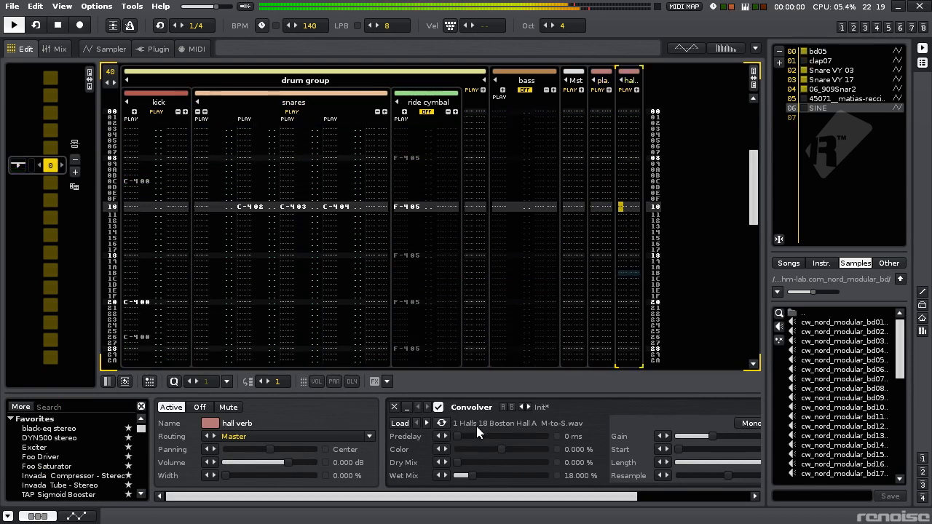
click(596, 295)
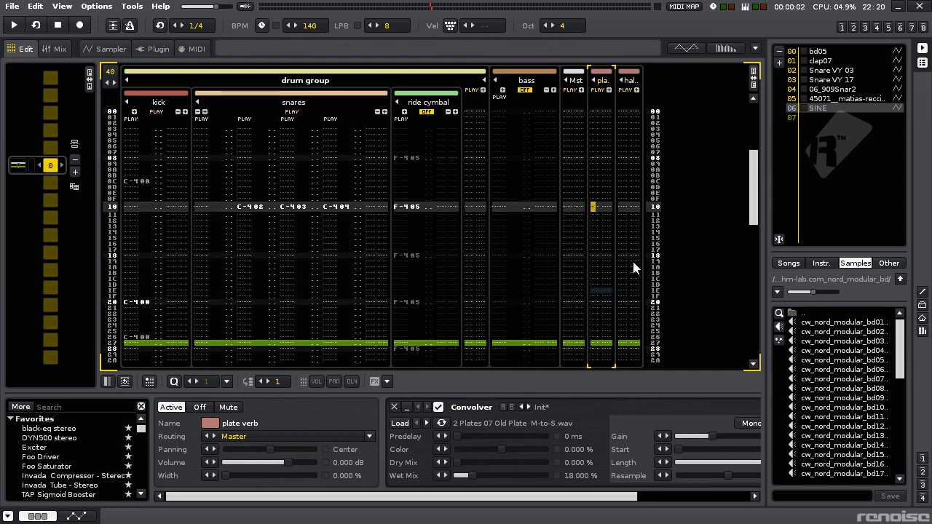
- Solo the ride cymbal during playback, lower its output volume to -28.96 dB, and save the song with all tracks active
click(388, 256)
click(394, 255)
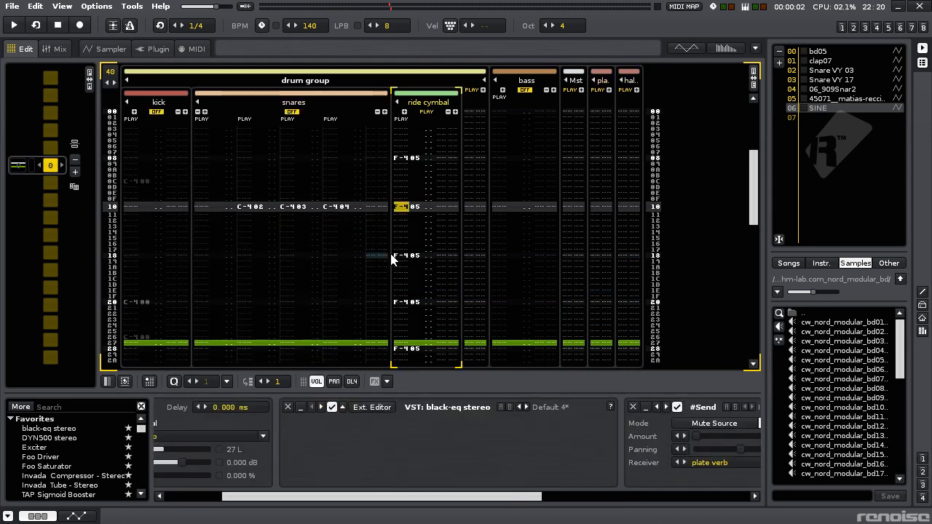
key(space)
drag(521, 502, 728, 501)
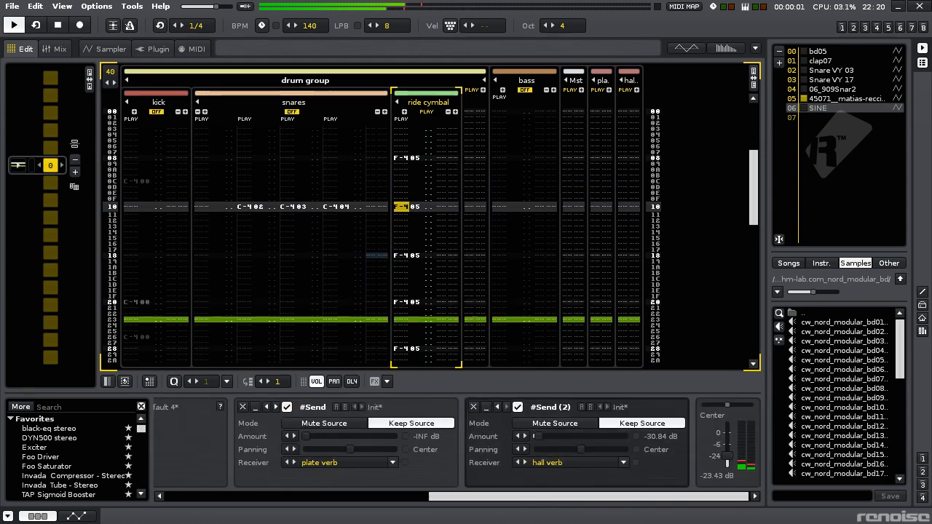
drag(727, 458, 727, 459)
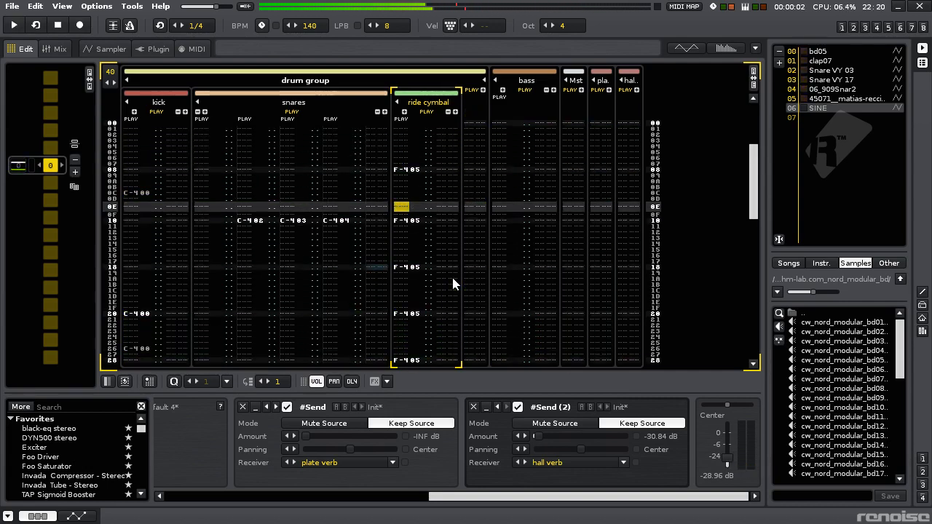
key(ctrl+s)
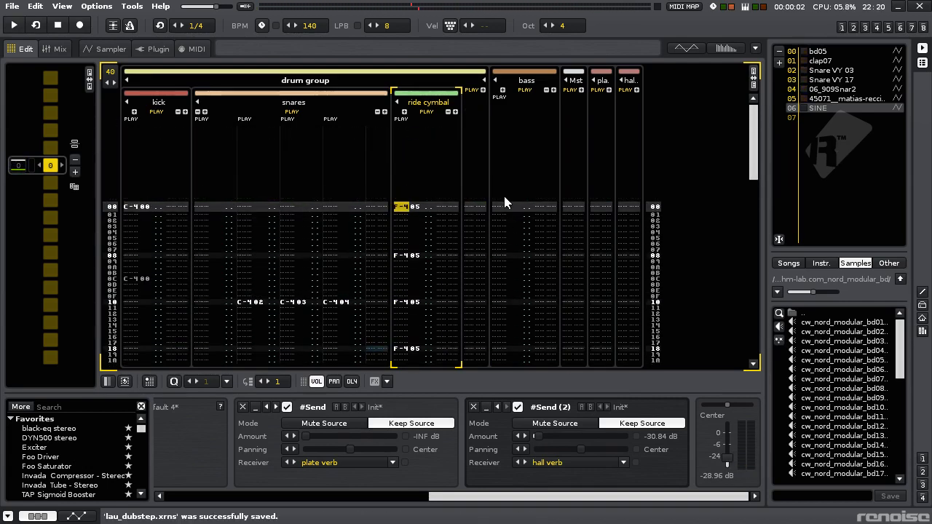
- Enter a G#0 note with the SINE instrument on line 00 of the bass track, with output volume at -11.11 dB, and save
click(502, 206)
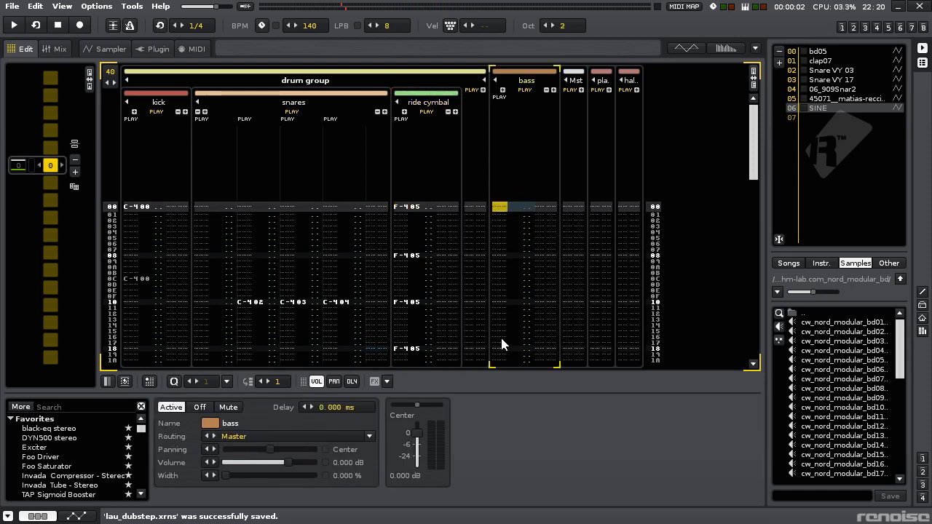
key(z)
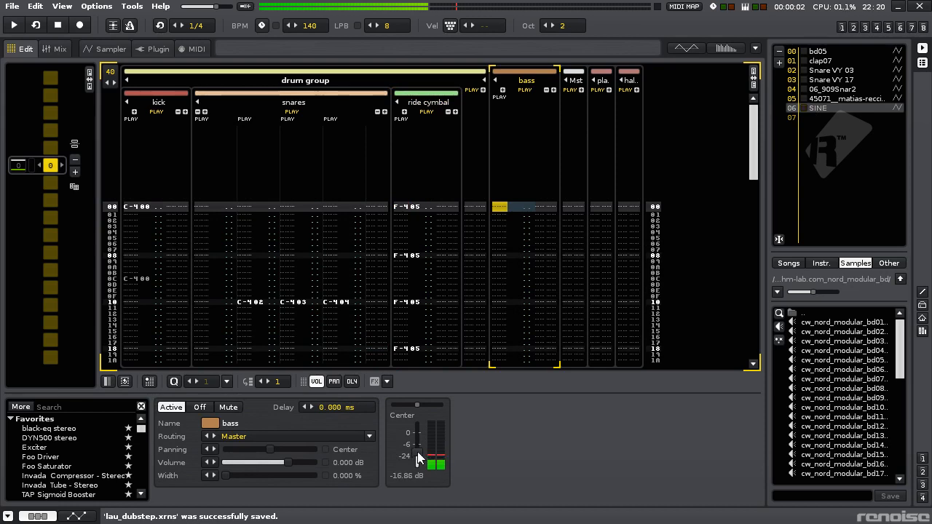
key(Escape)
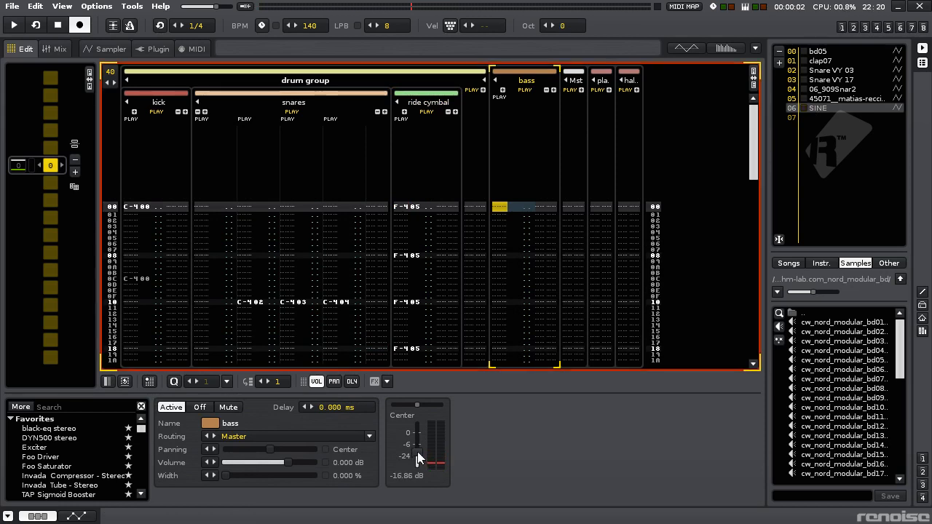
key(h)
key(space)
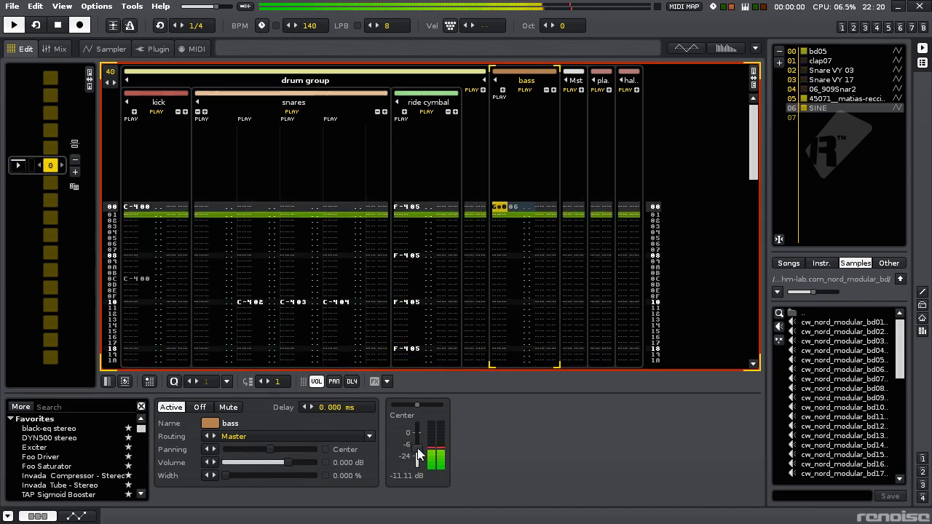
key(space)
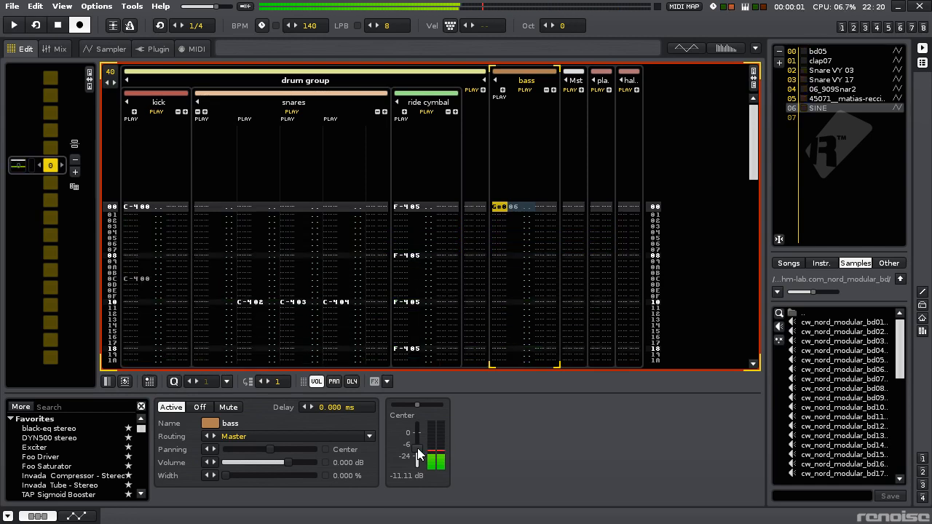
key(Escape)
key(ctrl+s)
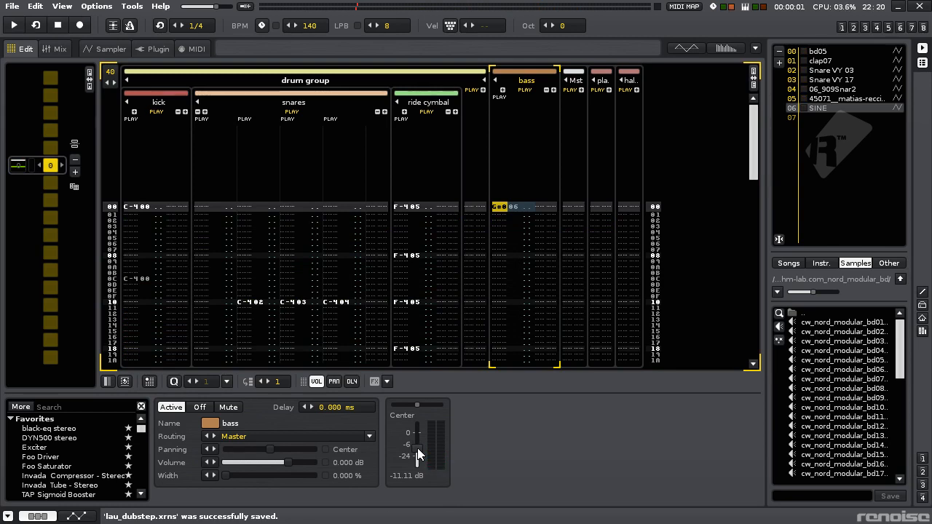
- Solo the bass track, add a second note column, and place the edit cursor in that column on line 00
key(ctrl+backslash)
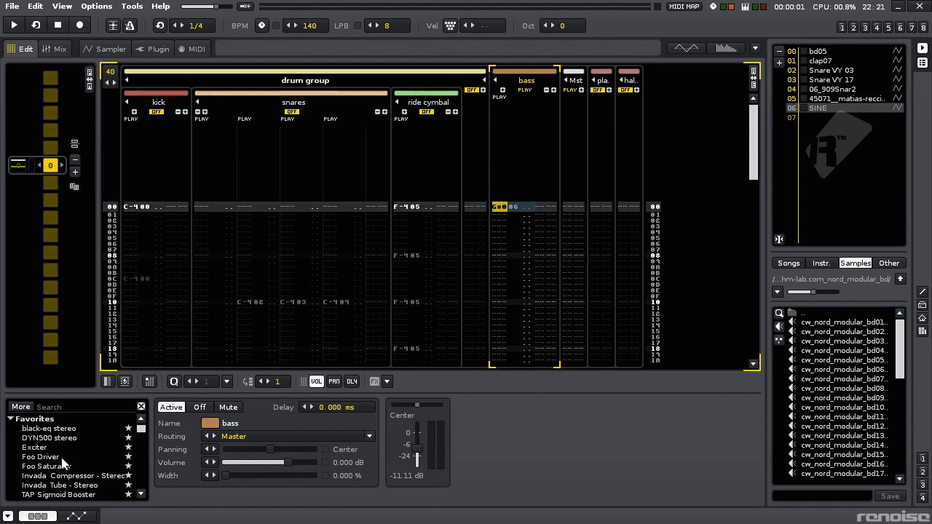
click(502, 90)
key(h)
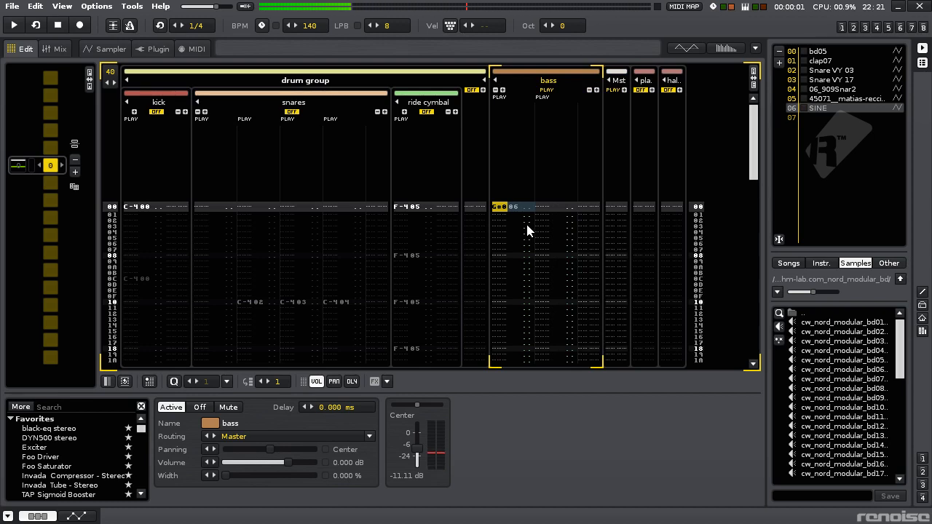
key(Escape)
key(Tab)
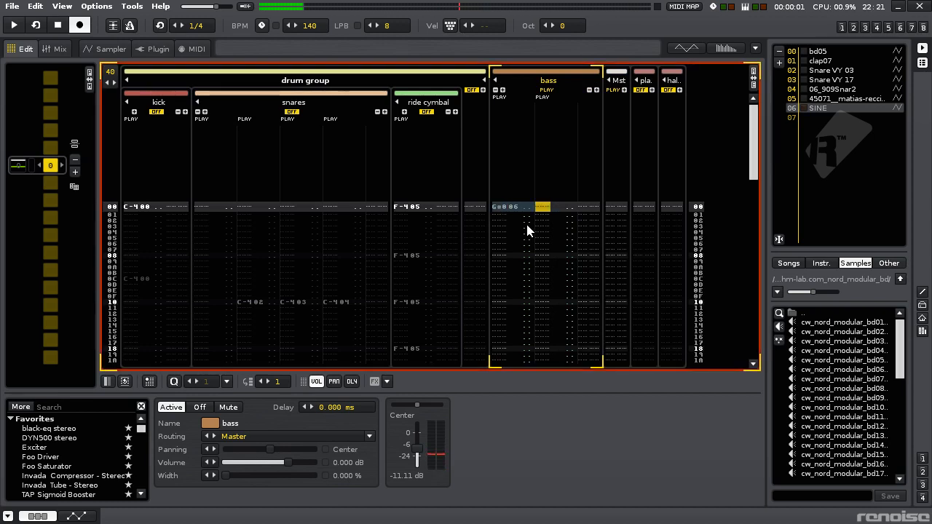
- Enter a D#1 note with the SINE instrument in the second bass column and play it back
key(3)
key(Up)
key(space)
key(space)
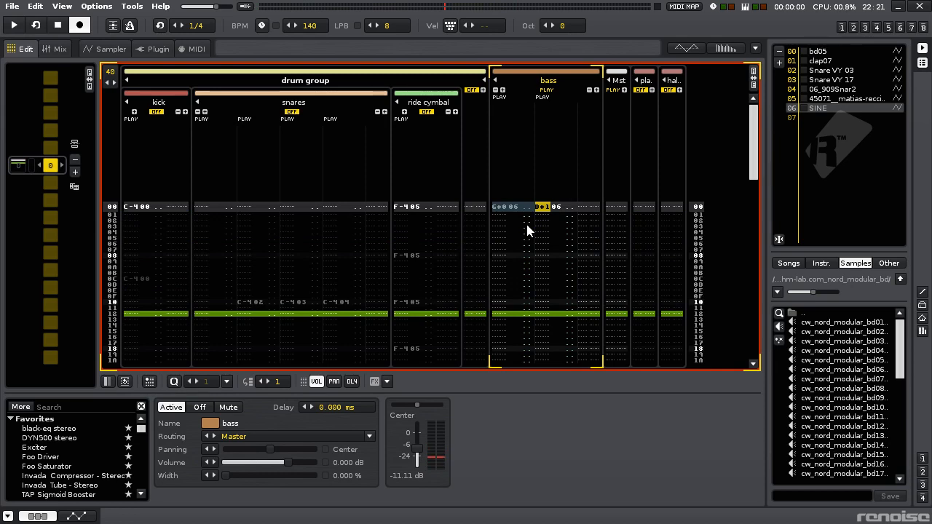
- Set the note on line 00 of the second bass column to D#2 and play it back
key(0)
key(Up)
key(space)
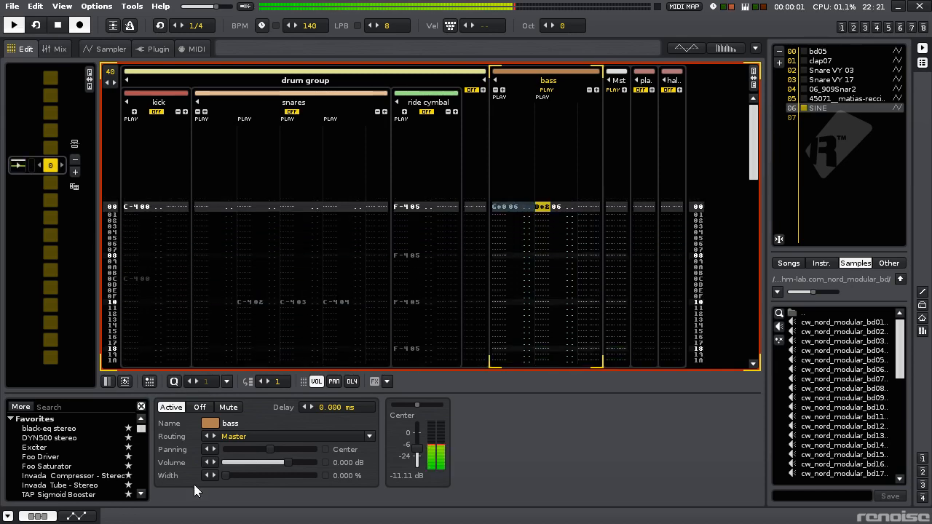
key(space)
- Add the Foo Driver effect from the favorites to the bass track
scroll(73, 462, down, 1)
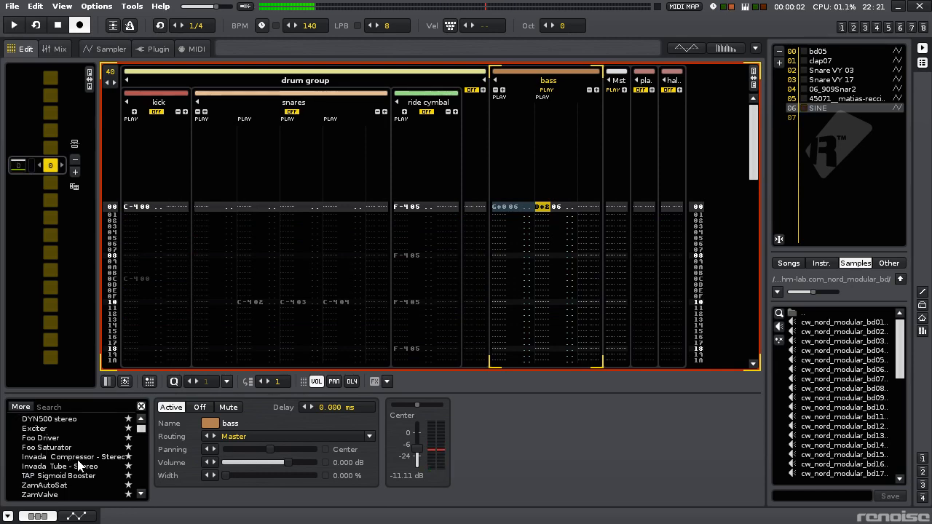
scroll(79, 463, up, 1)
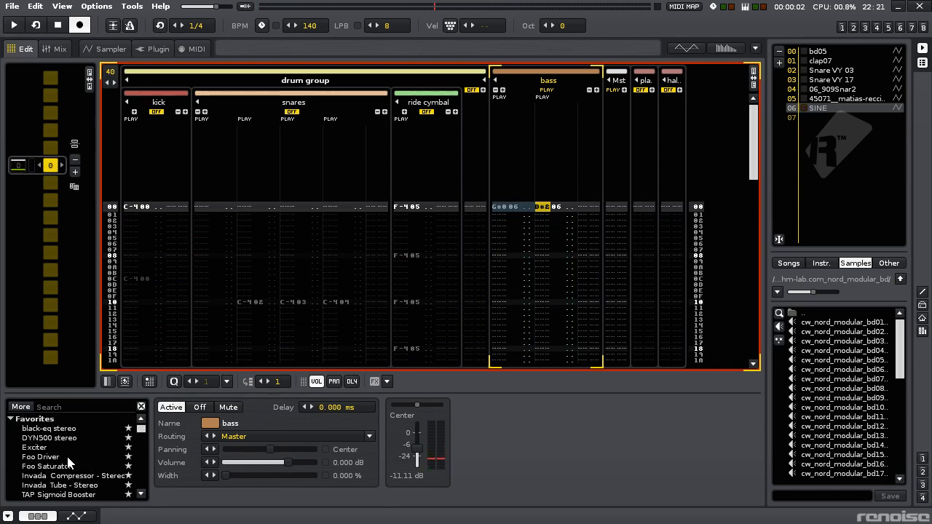
double_click(68, 457)
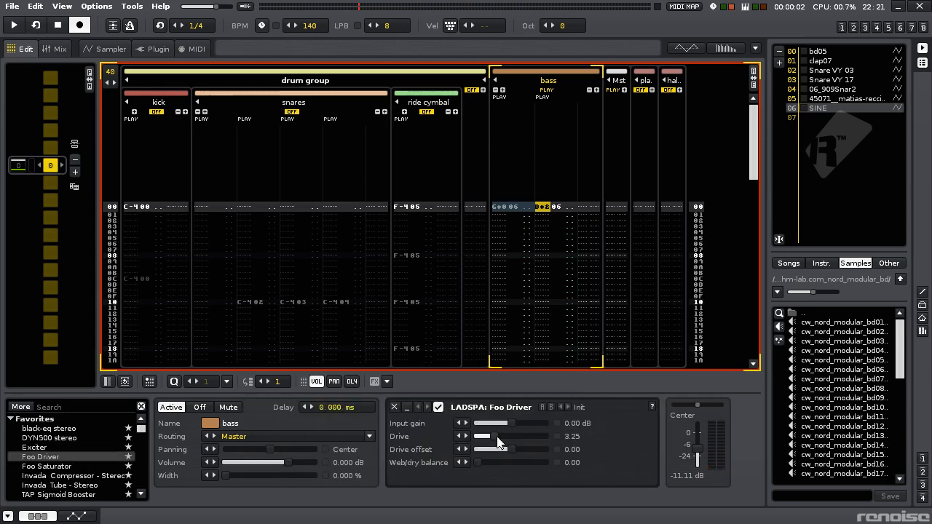
- Set the Foo Driver's drive to 3.61 and drive offset to 0.48 and play back the bass
drag(498, 442, 520, 449)
key(space)
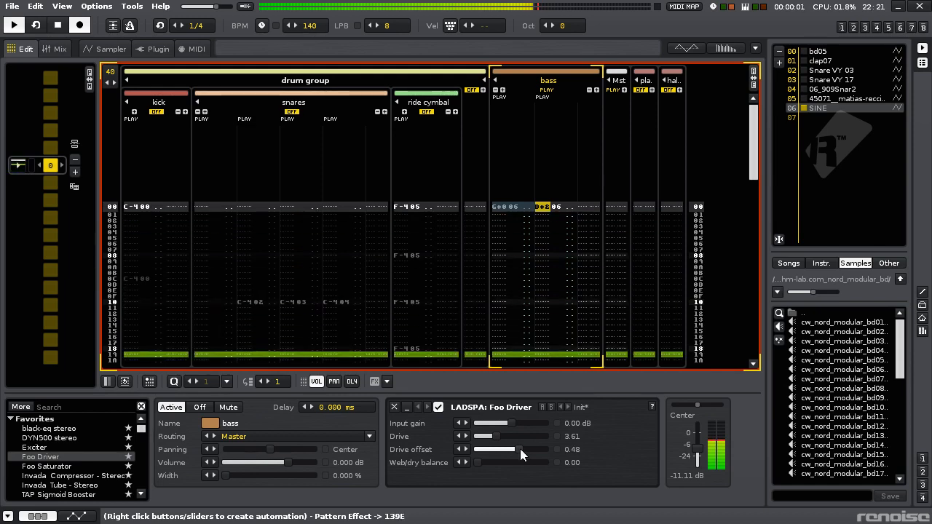
- Show the master waveform scope and set the Foo Driver's web/dry balance to 0.17 while playing back the bass
key(alt+u)
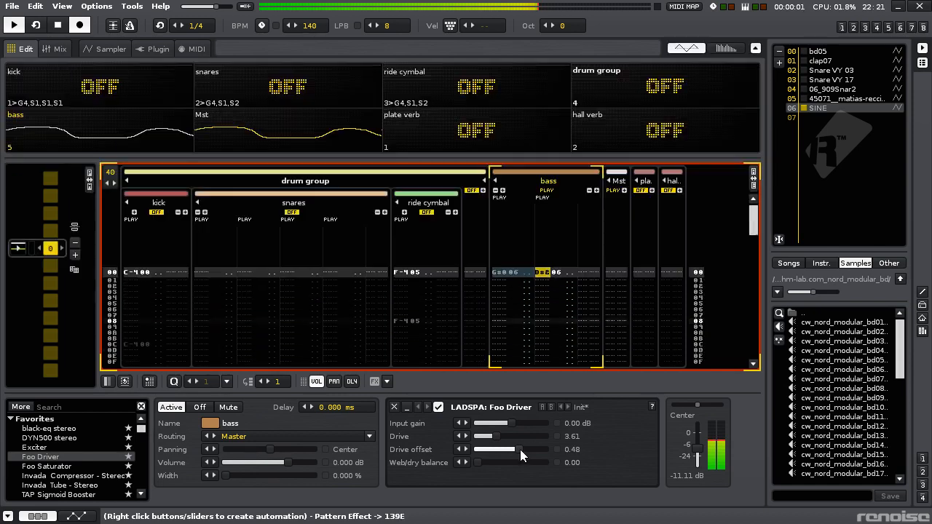
click(726, 48)
key(space)
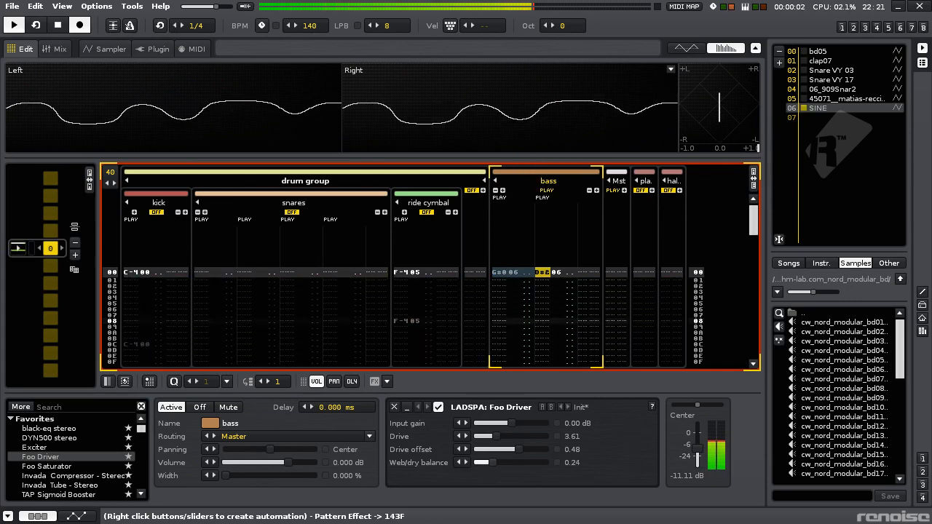
mouse_move(477, 462)
mouse_down()
mouse_move(515, 463)
mouse_move(479, 462)
mouse_up()
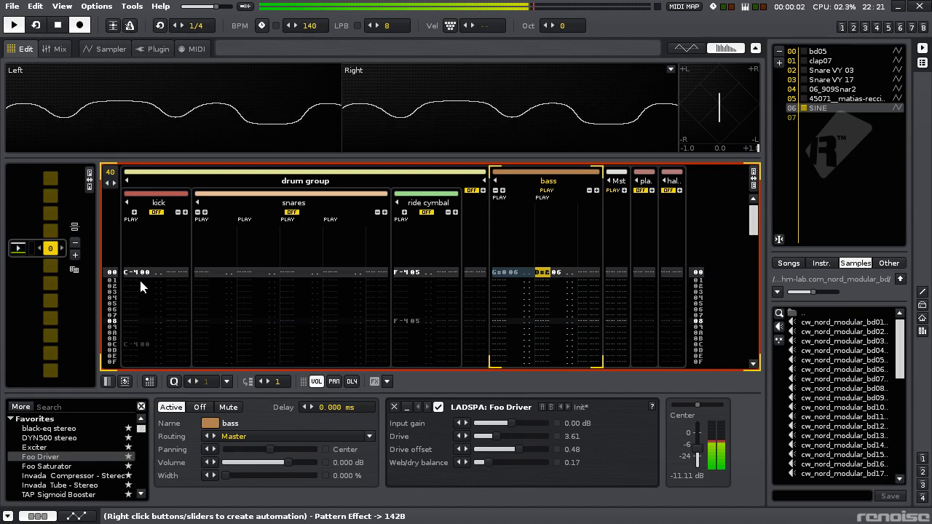
key(space)
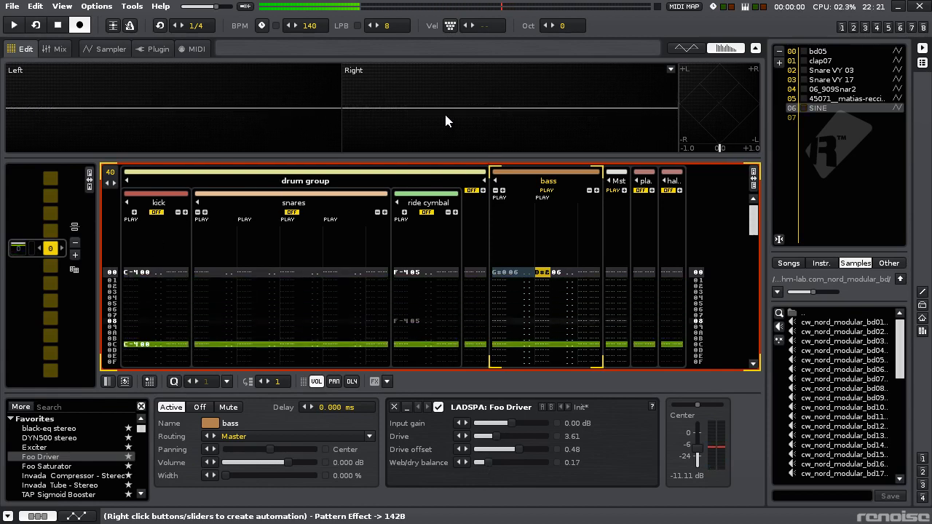
- Add the native Filter effect after the Foo Driver on the bass track
click(65, 407)
text(filt)
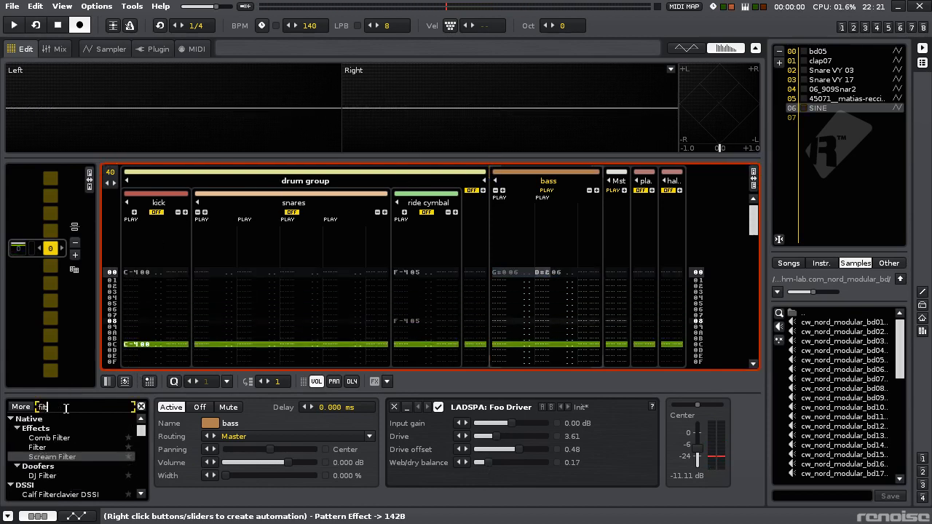
double_click(48, 445)
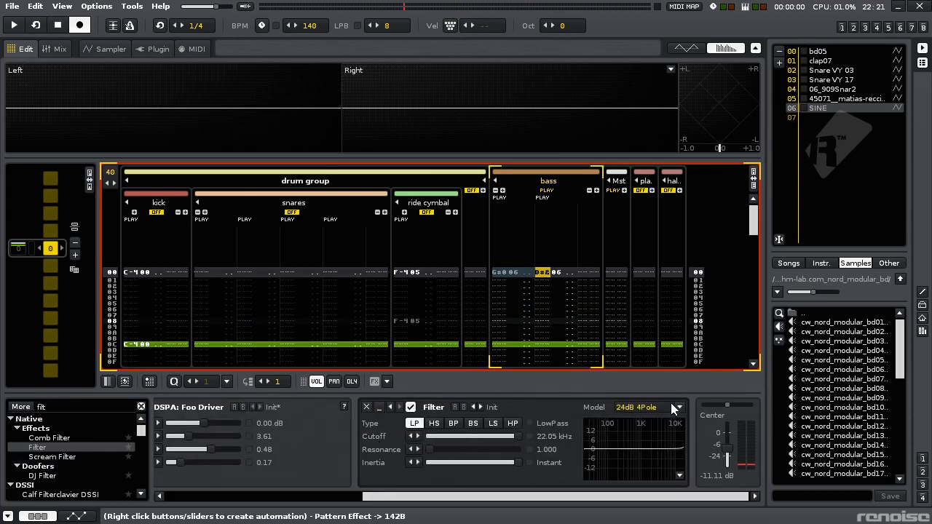
- Set the Filter to a Butterworth 8n high-pass with a 0.01 kHz cutoff and check the waveform during playback
click(670, 406)
click(669, 395)
double_click(548, 437)
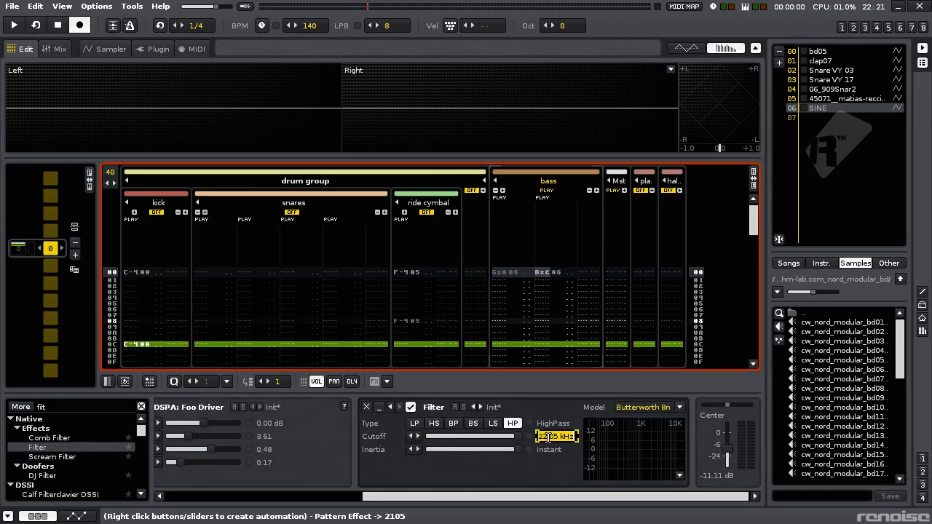
text(0.01)
key(Return)
key(space)
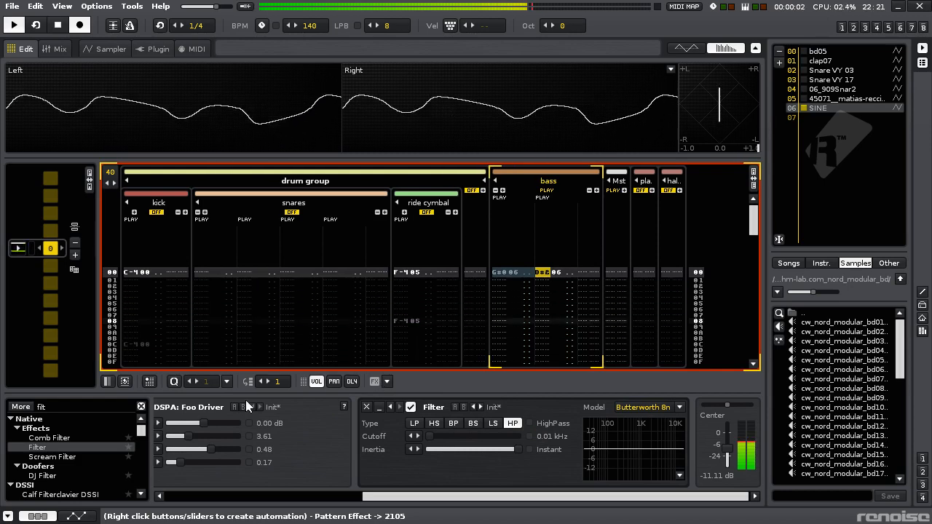
key(space)
- Add ZamAutoSat to the bass track and place it after the high-pass Filter while playing back
double_click(67, 407)
text(zamau)
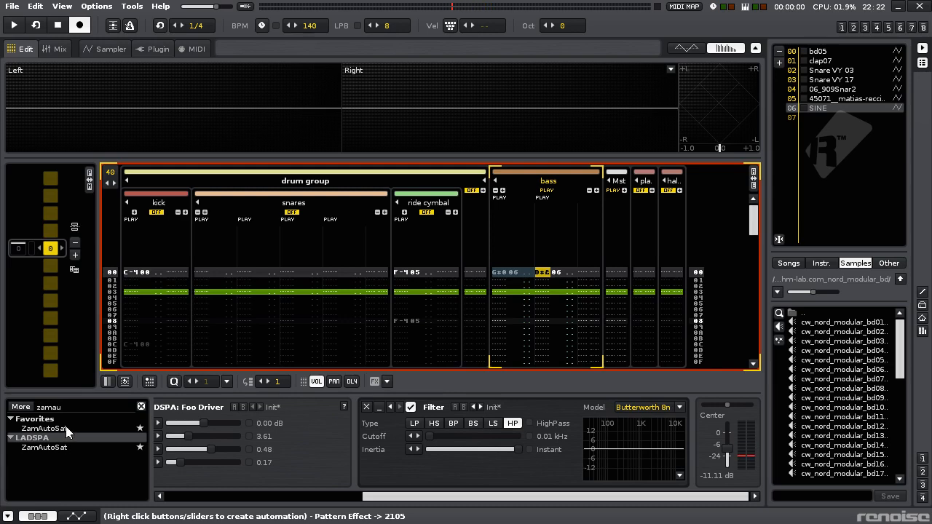
drag(66, 431, 421, 419)
key(space)
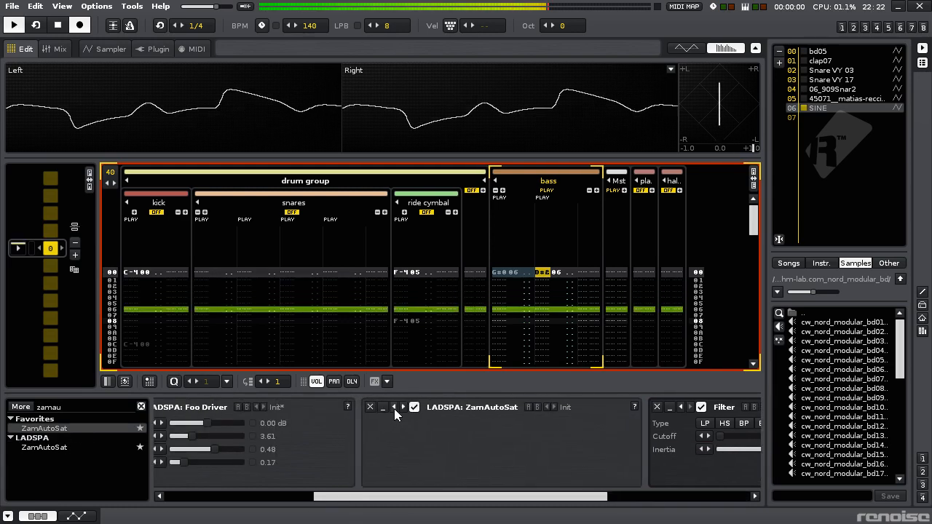
click(402, 408)
scroll(756, 486, right, 3)
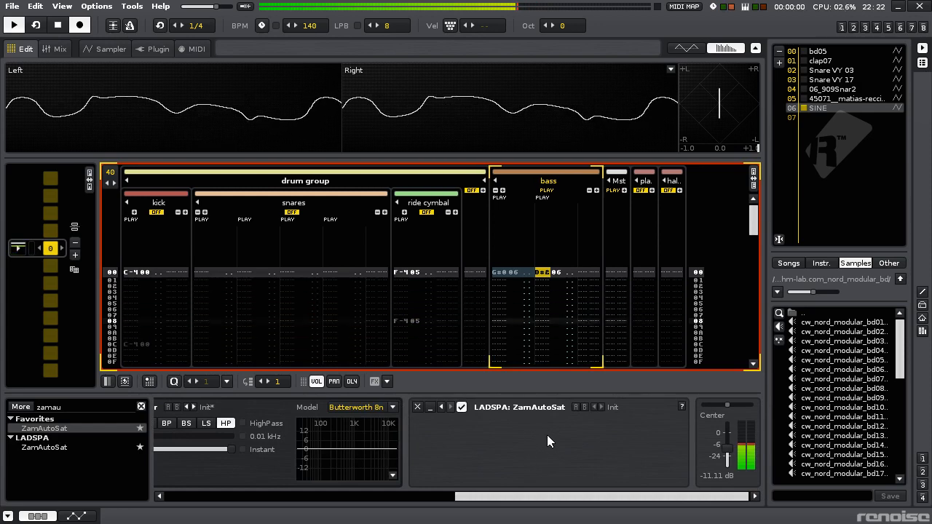
click(141, 407)
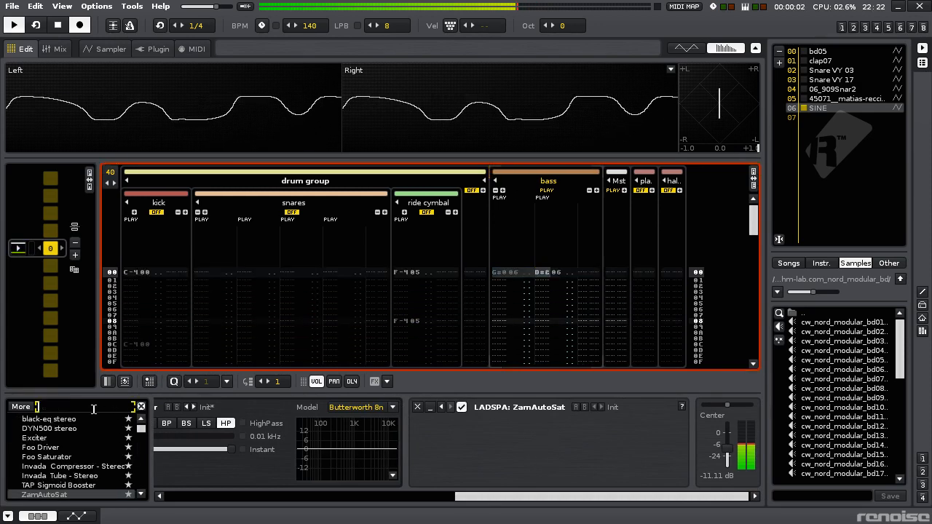
text(filt)
key(Return)
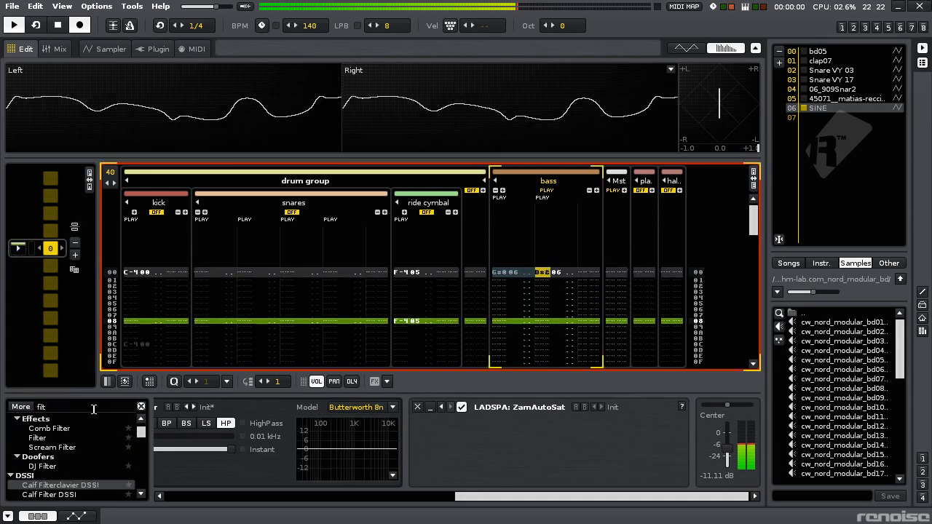
key(space)
double_click(54, 439)
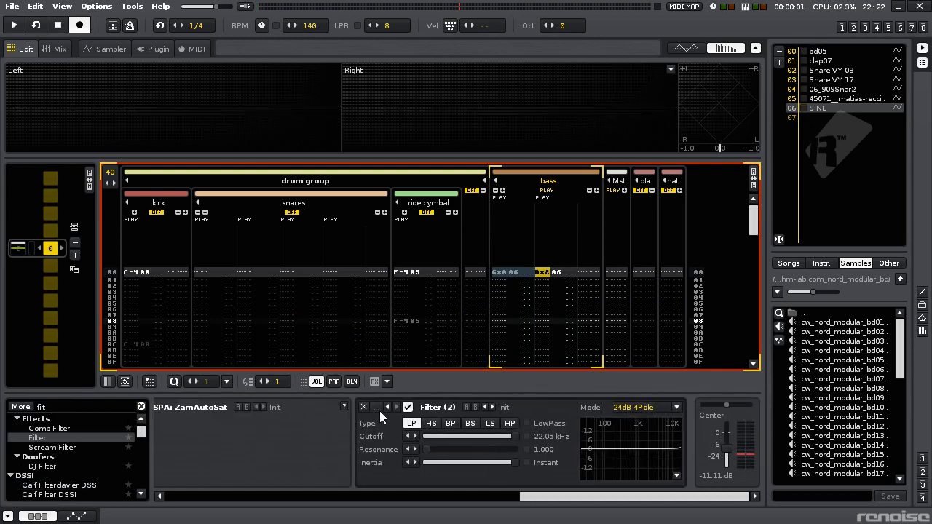
click(367, 408)
- Save the song and add an empty Init Doofer after ZamAutoSat on the bass track
key(ctrl+s)
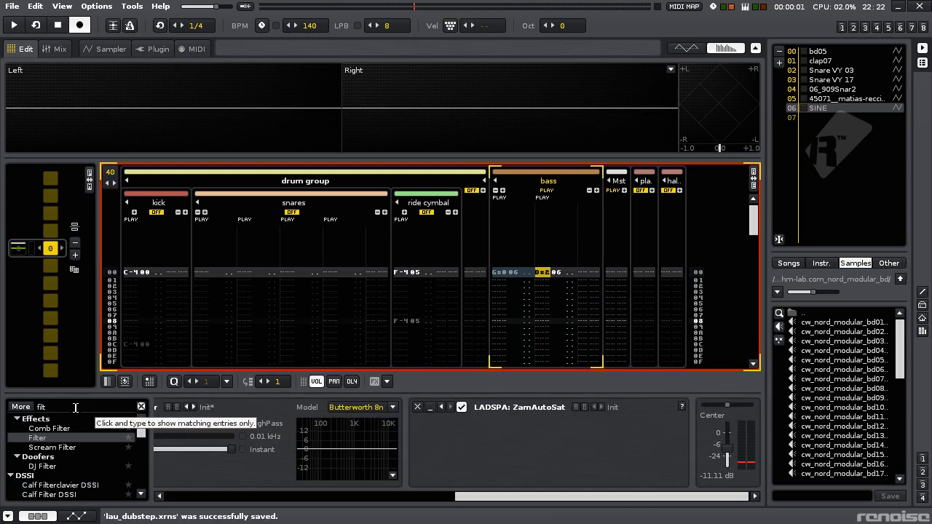
scroll(71, 467, down, 5)
scroll(71, 467, up, 8)
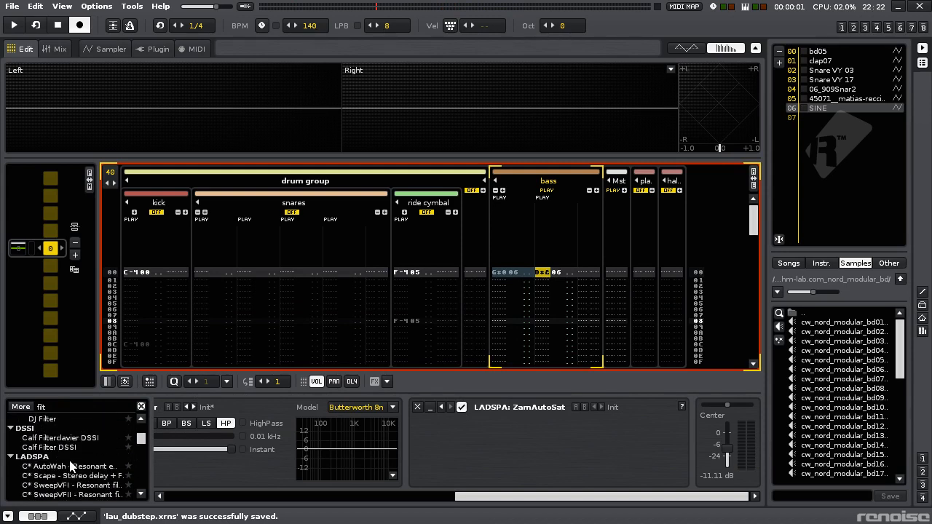
click(58, 404)
text(oof)
key(Return)
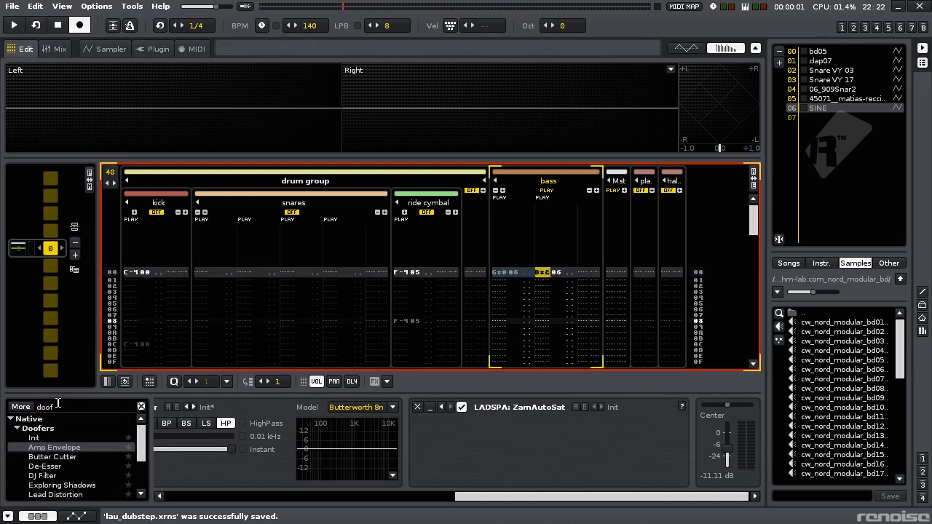
double_click(80, 437)
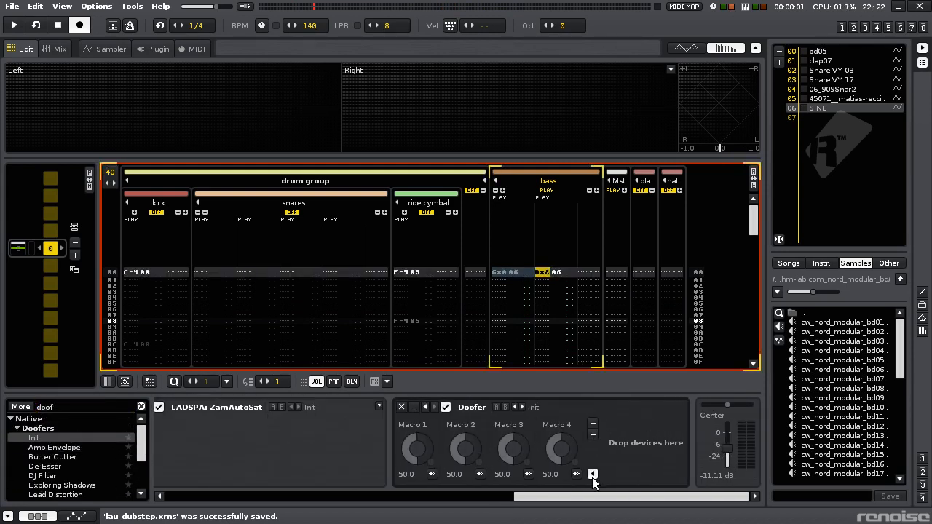
- Insert a native Filter into the Doofer and set its low-pass cutoff to about 1.25 kHz
click(87, 408)
text(filt)
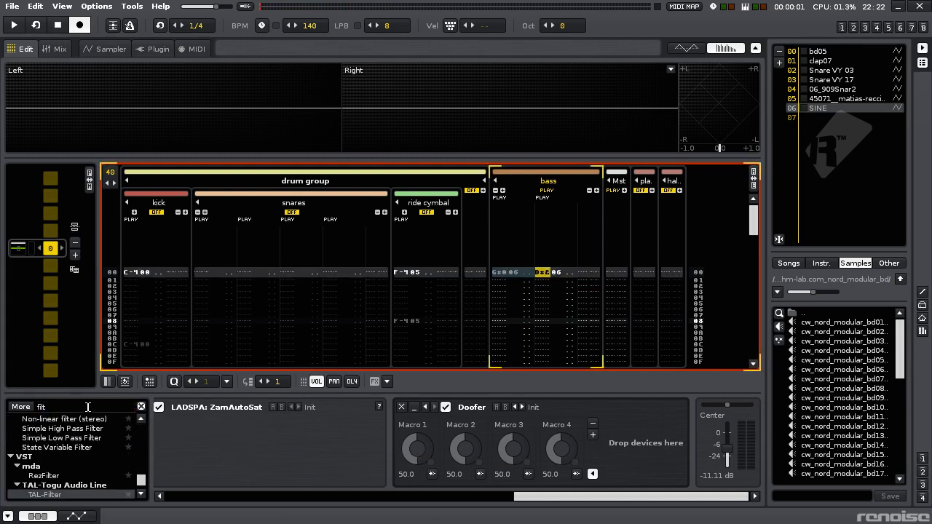
scroll(142, 487, up, 10)
drag(36, 447, 623, 443)
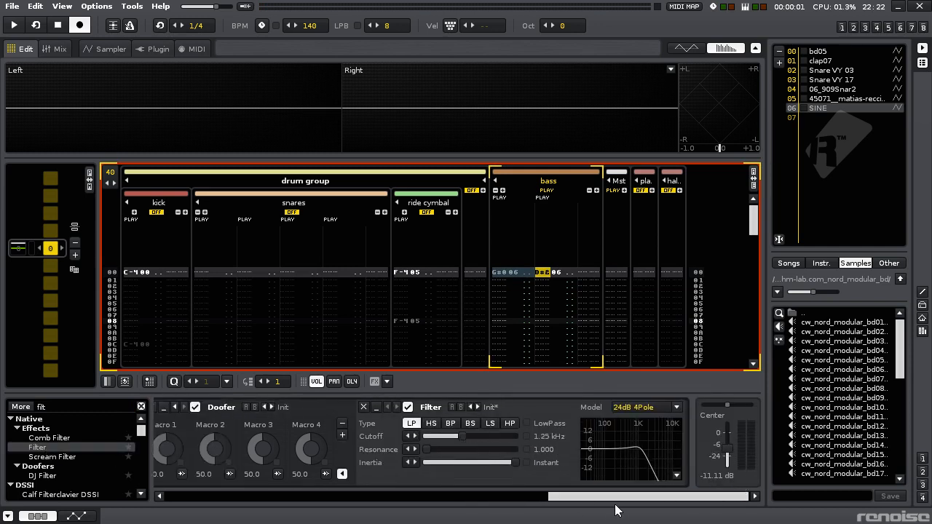
- Add an LFO device in front of the Doofer on the bass track
mouse_move(586, 498)
mouse_down()
mouse_move(476, 499)
mouse_move(596, 499)
mouse_up()
click(88, 408)
text(lfo)
double_click(38, 438)
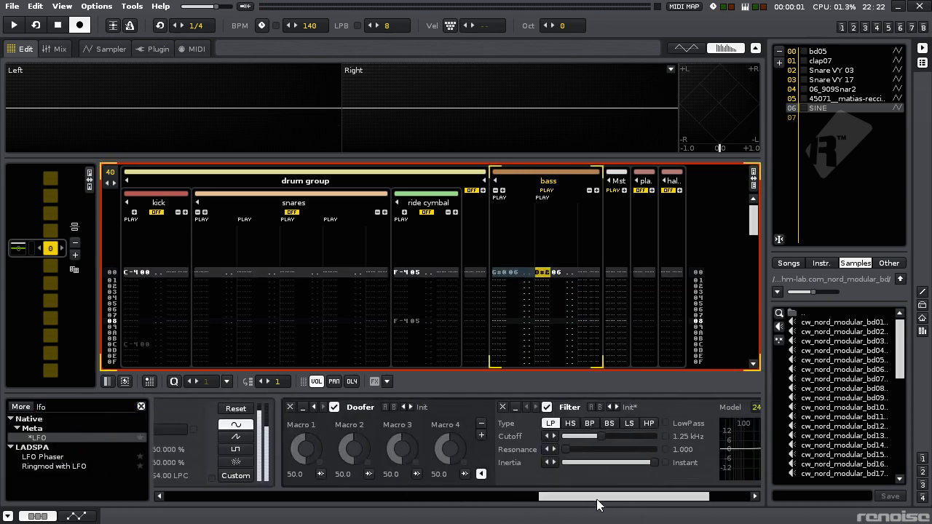
- Map the Doofer's Macro 1 to the Filter's type parameter
click(321, 474)
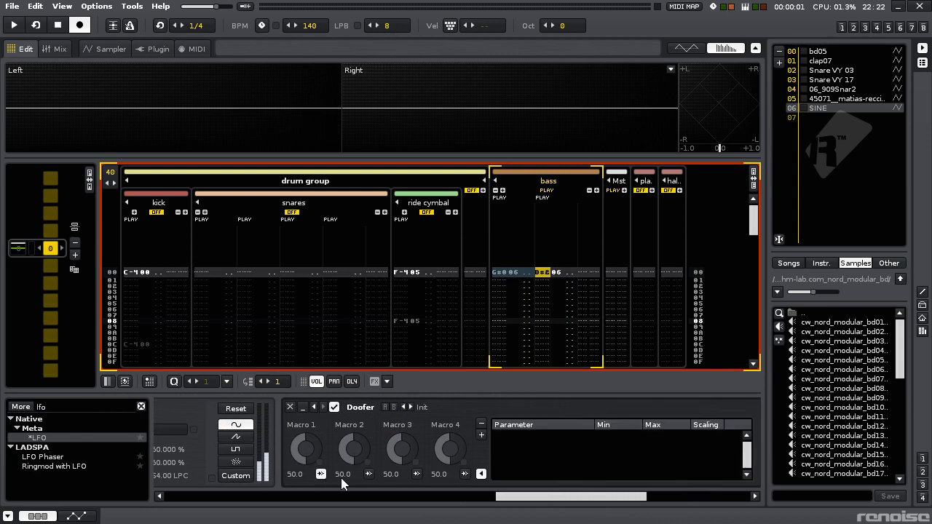
drag(622, 497, 599, 499)
click(512, 428)
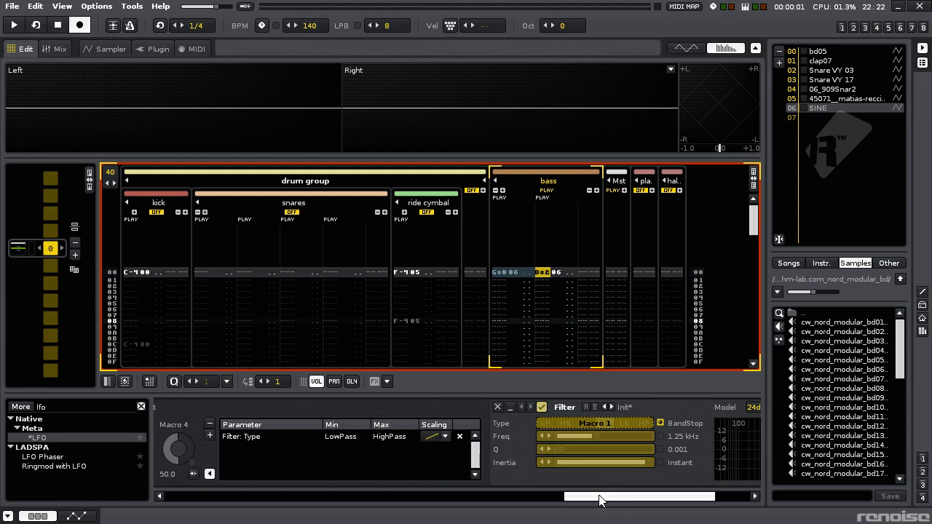
- Hide the instrument and disk browser area and the scopes, and close Macro 1's mapping list
key(ctrl+alt+b)
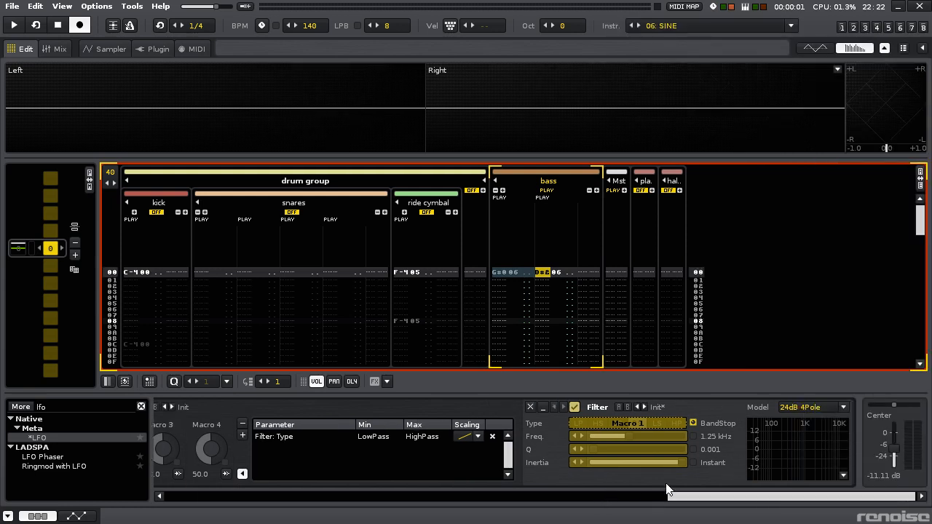
drag(701, 498, 619, 500)
key(ctrl+alt+u)
click(350, 474)
- Turn the Doofer's Macro 1 knob during playback to audition its effect on the Filter
key(space)
mouse_move(393, 449)
mouse_down()
mouse_move(392, 457)
mouse_move(392, 437)
mouse_move(393, 457)
mouse_move(392, 449)
mouse_up()
key(space)
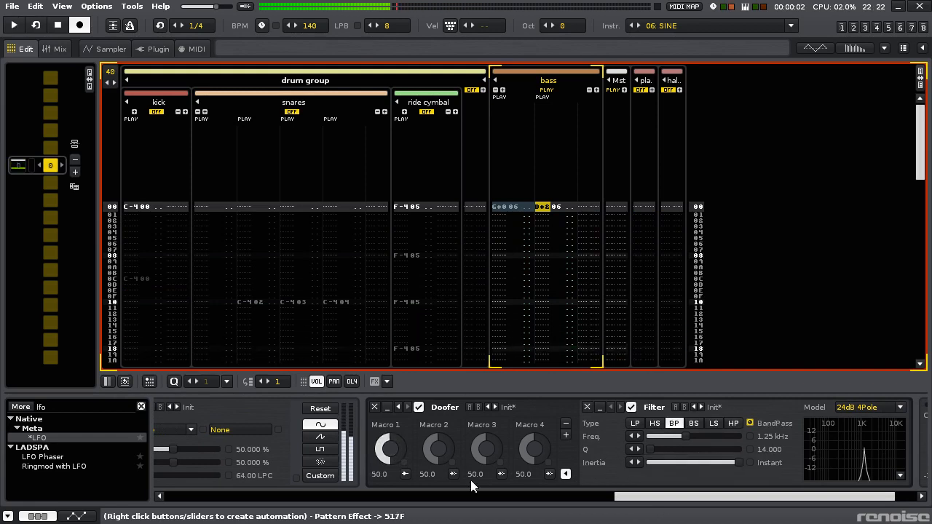
- Map Macro 1 to the Filter's frequency, remove its Filter type mapping, and close the mapping list
click(405, 475)
drag(749, 499, 821, 499)
click(704, 435)
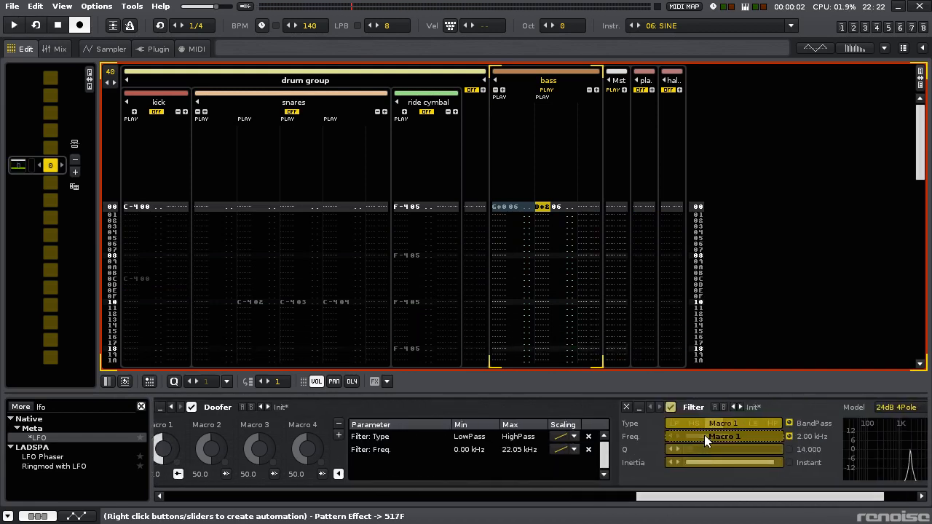
click(589, 436)
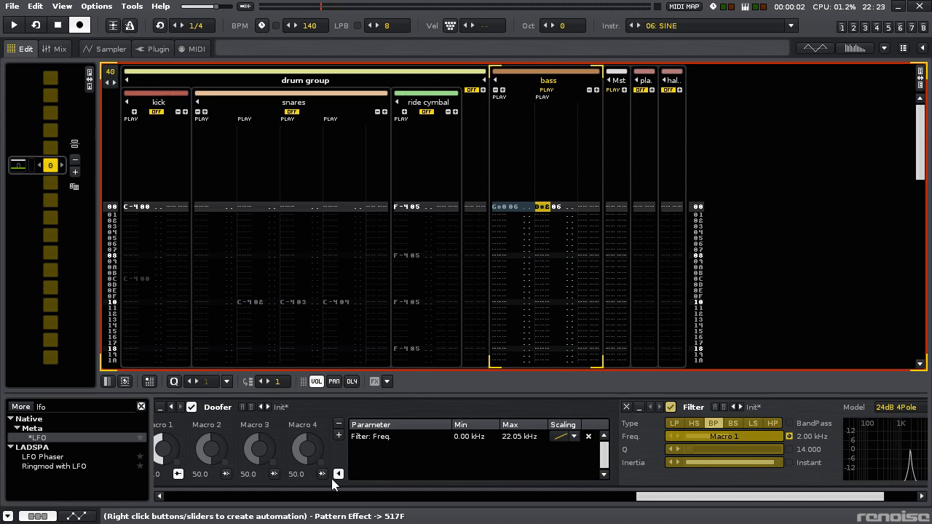
click(178, 475)
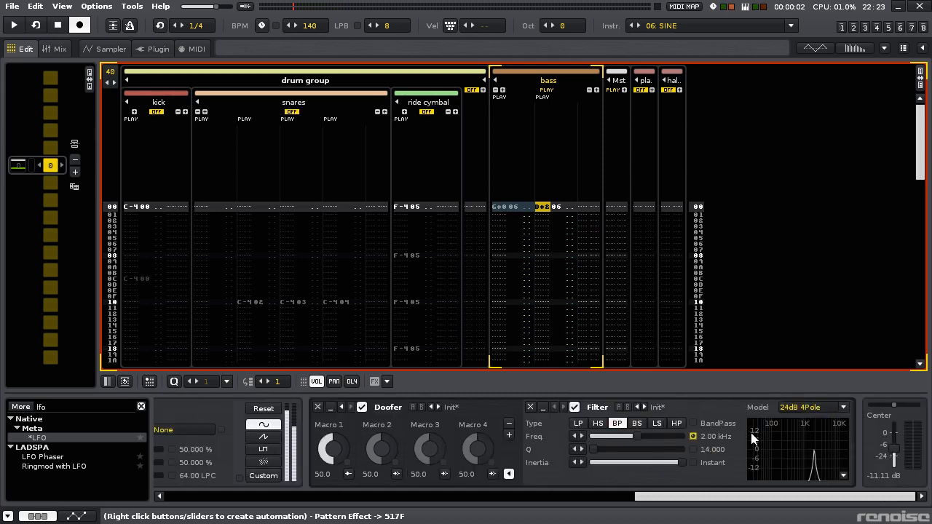
- Set the Doofer's Filter to a 24dB Moog low-pass with Macro 1 at 96.4 during playback
key(space)
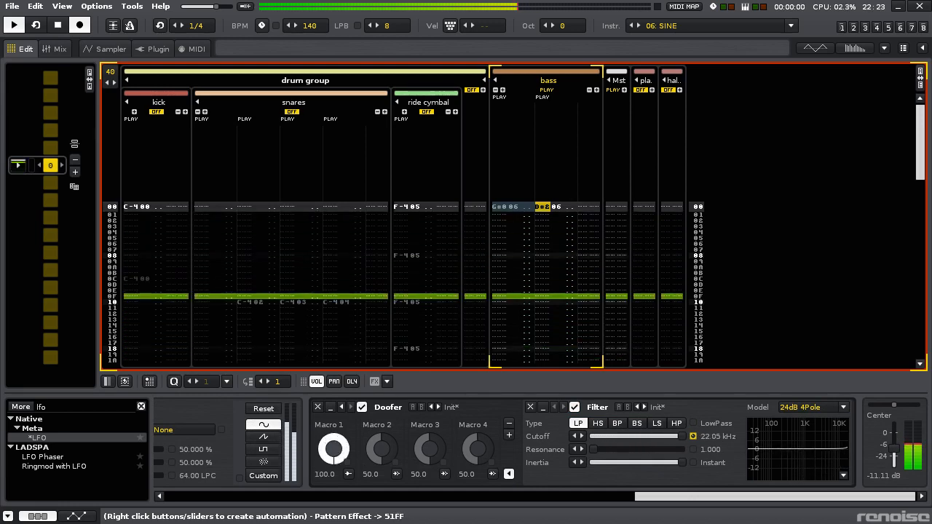
click(798, 412)
click(797, 372)
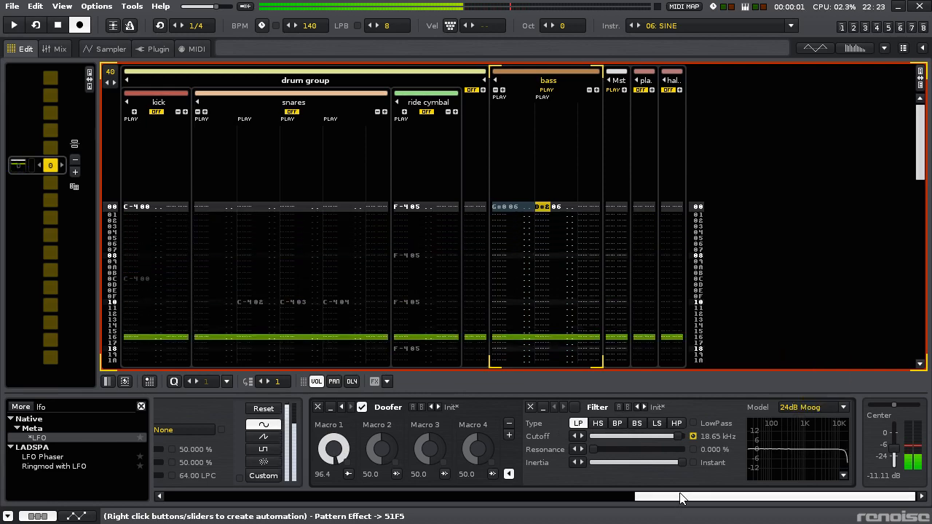
- Insert an Exciter after ZamAutoSat on the bass track, replacing the native one with the LOSER-Development VST version
drag(681, 497, 328, 498)
click(76, 408)
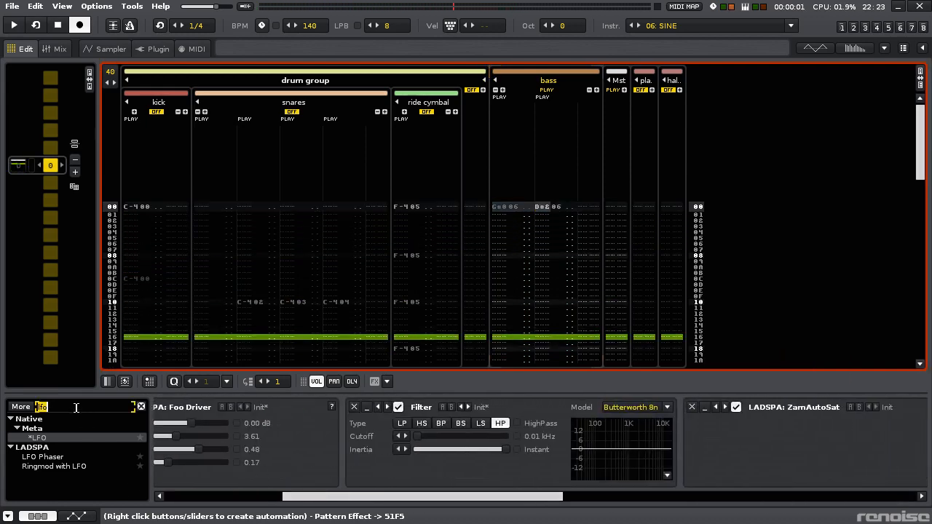
text(exci)
drag(44, 430, 637, 451)
drag(710, 445, 715, 455)
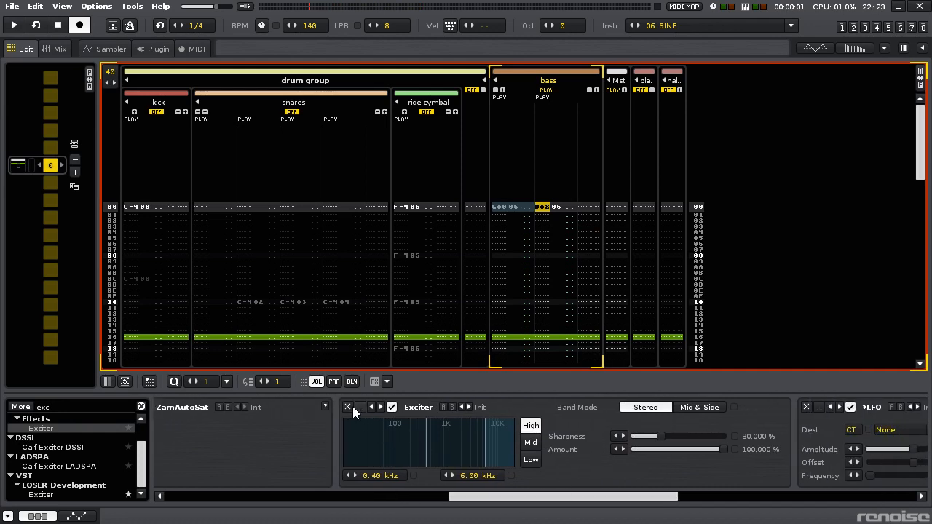
click(348, 407)
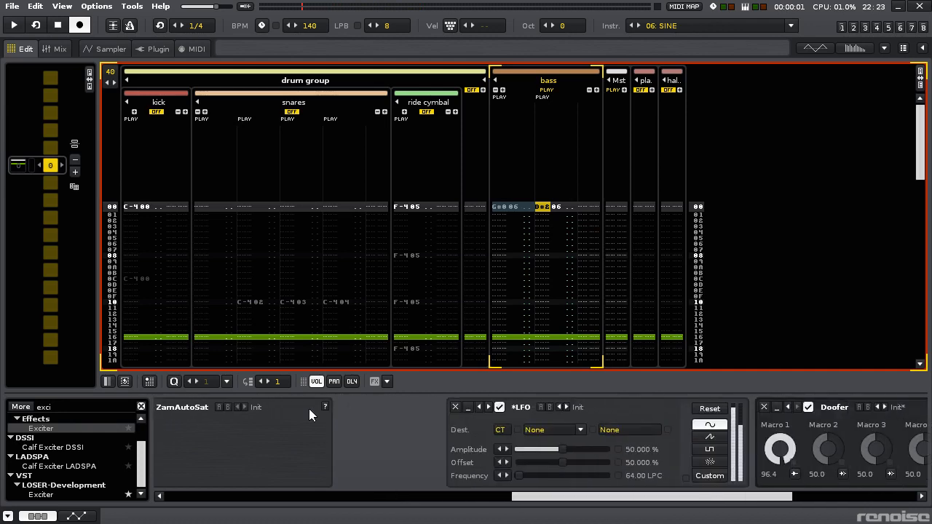
double_click(61, 495)
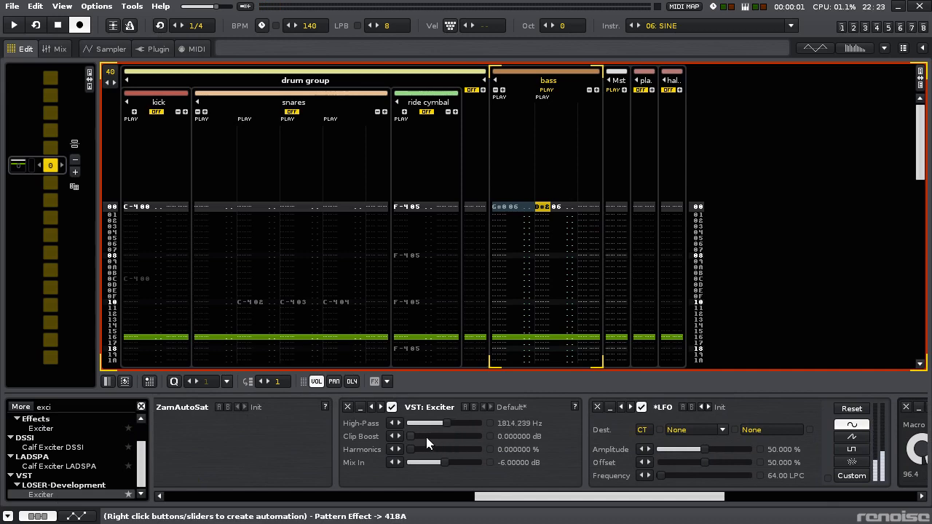
- During playback, set the Exciter's High-Pass to 1158.609 Hz, Clip Boost to 14.94341 dB, Harmonics to 53.21275% and Mix In to -1.40679 dB
key(space)
drag(426, 436, 457, 449)
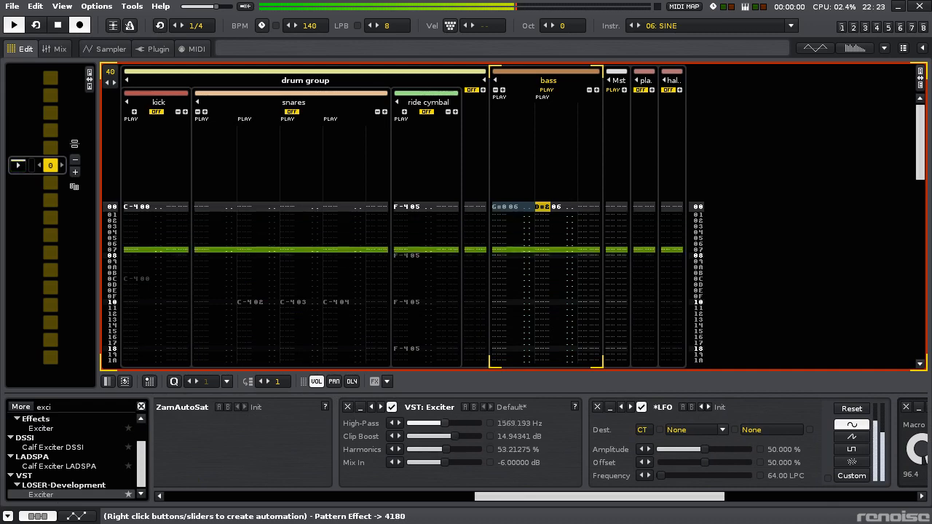
drag(445, 423, 435, 423)
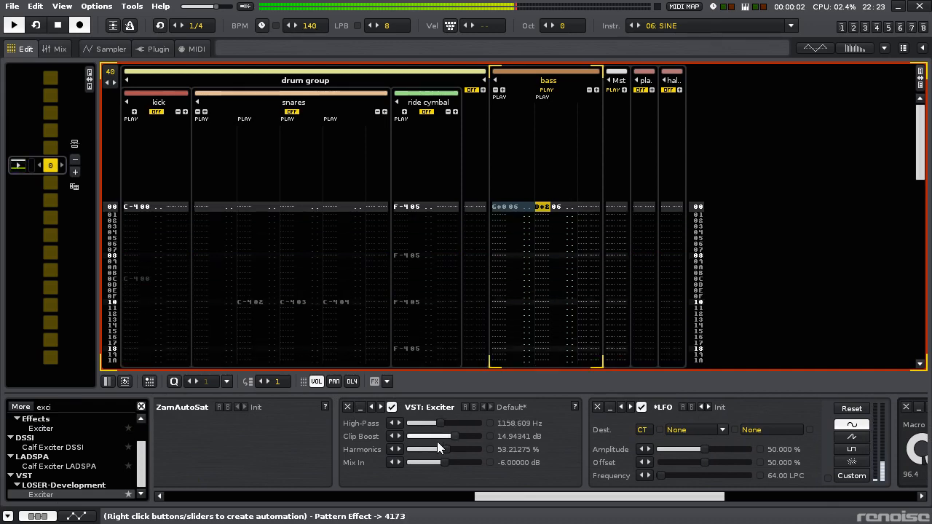
drag(459, 462, 466, 462)
- Set the volume of the bass track's D#2 note on line 00 to 50 and play the pattern
drag(510, 496, 701, 495)
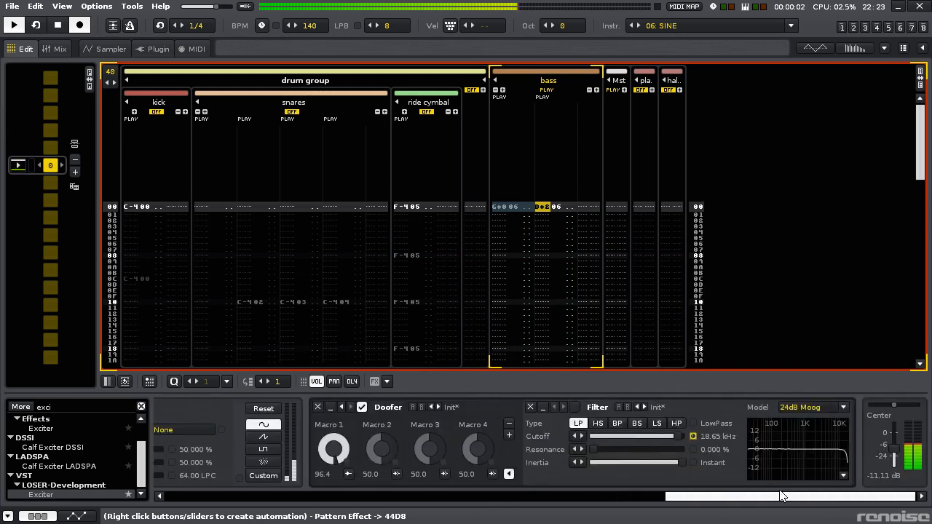
key(Right)
key(Right)
key(Right)
key(space)
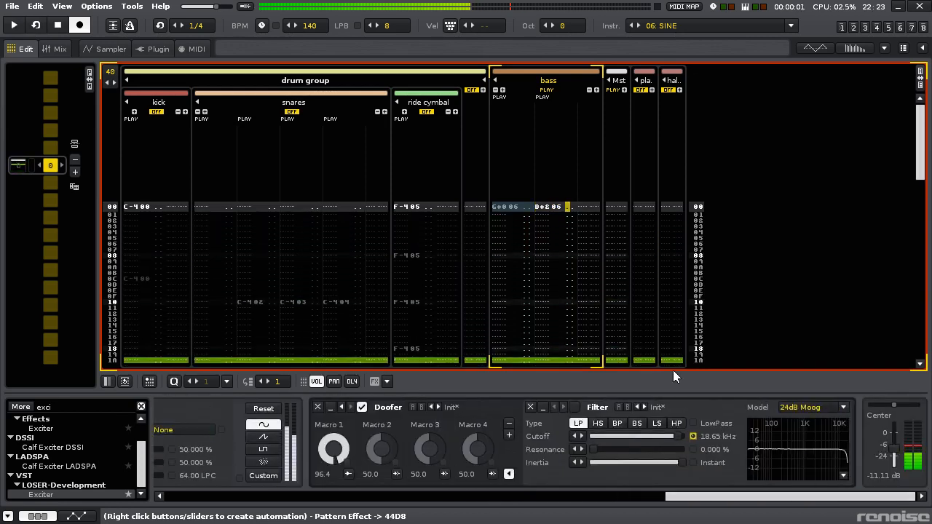
key(Escape)
key(Escape)
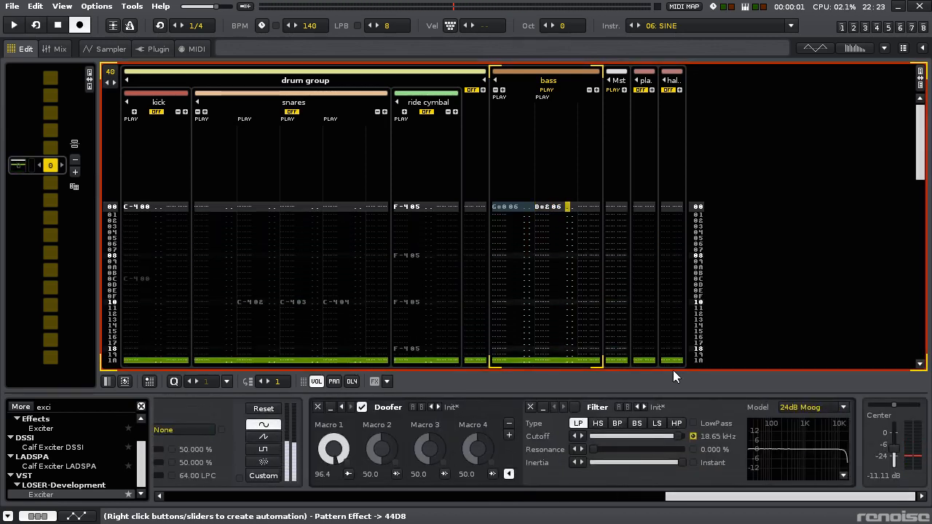
text(50)
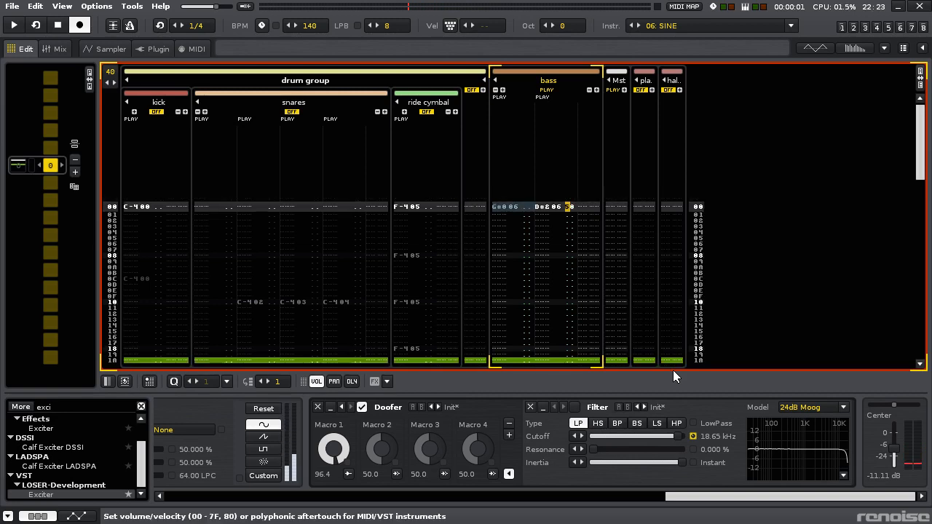
key(space)
text(0)
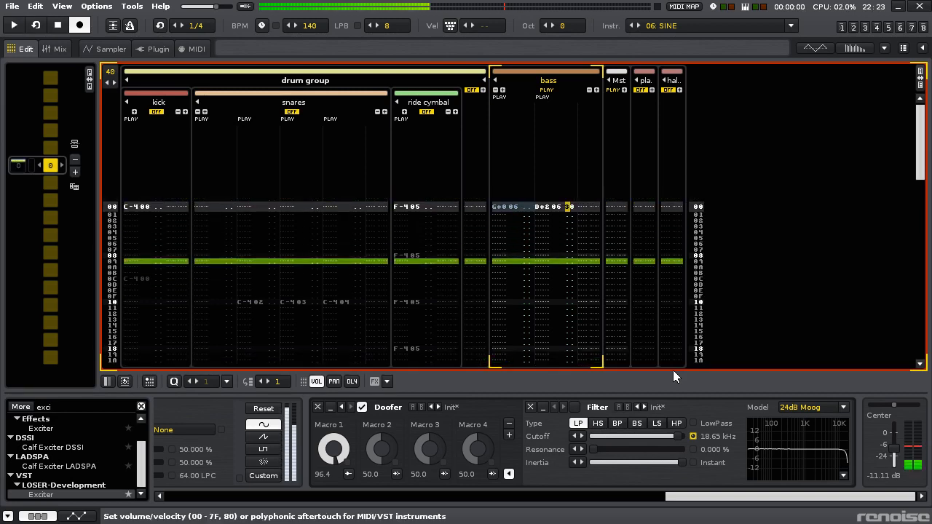
key(Up)
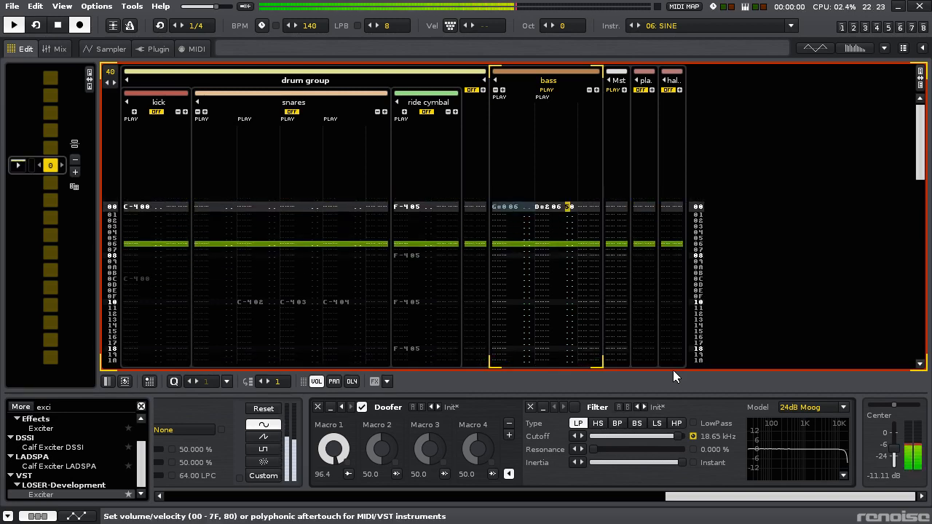
- Enable the Doofer's Filter, set Macro 1 to 65.2, and raise the Filter's resonance to 35%
click(575, 407)
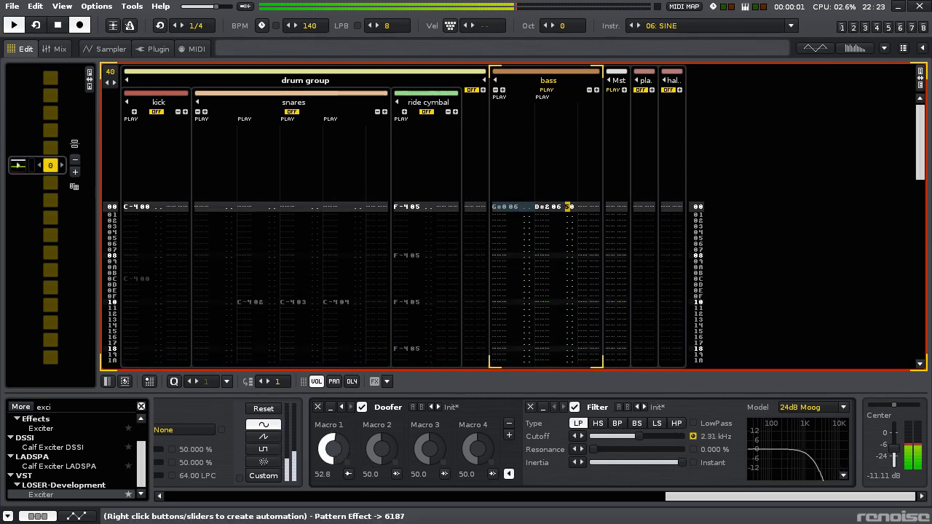
key(space)
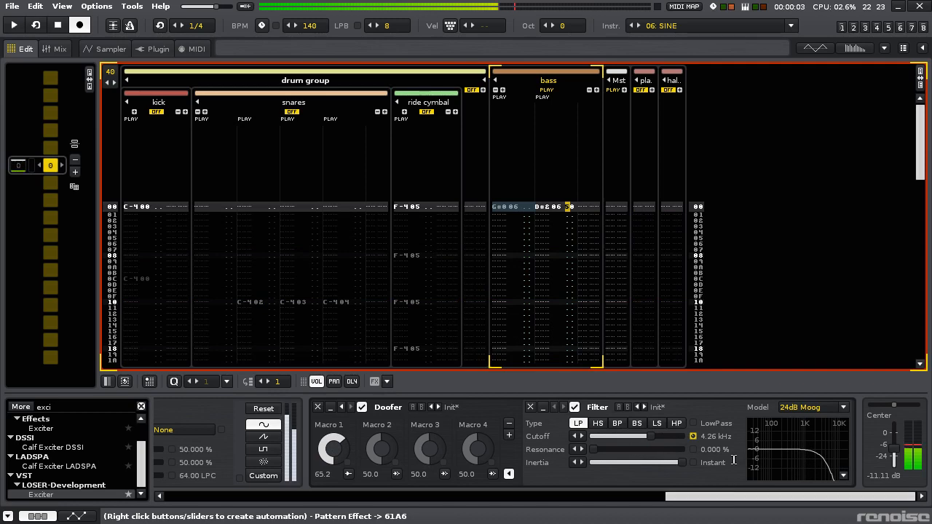
click(815, 409)
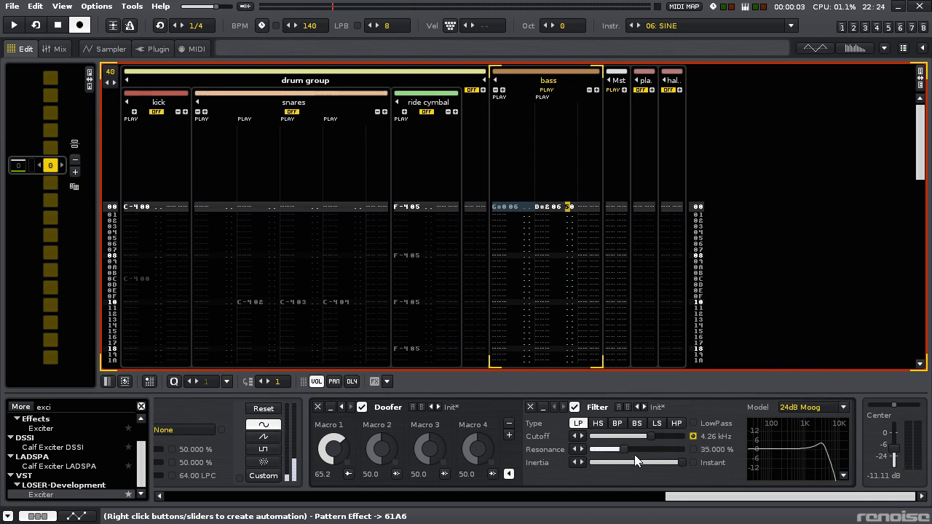
- Set the LFO's destination device to the Doofer and rename the Doofer's Macro 1 to skrallox
drag(697, 497, 595, 496)
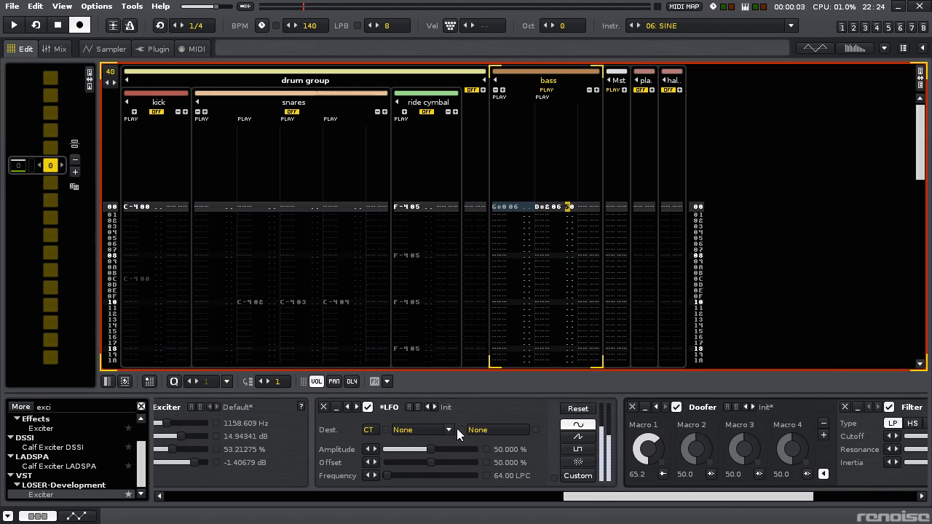
click(449, 432)
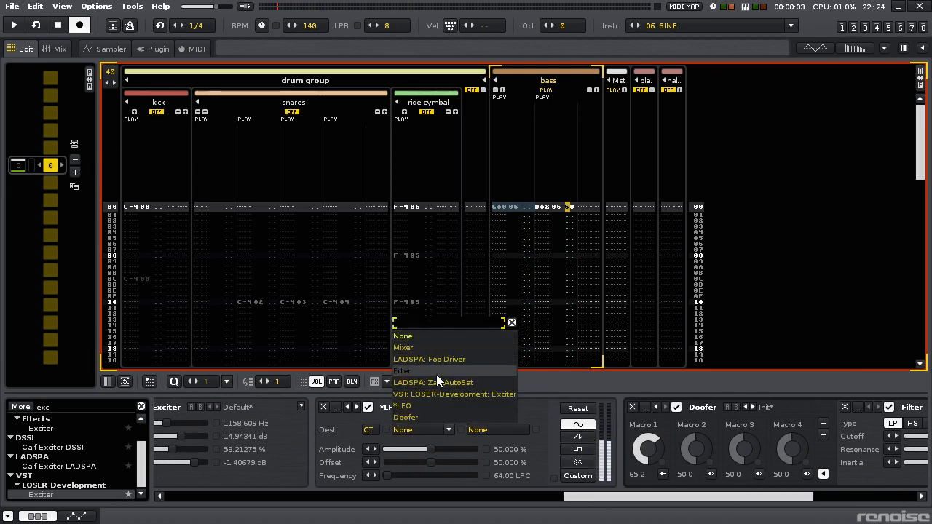
click(426, 417)
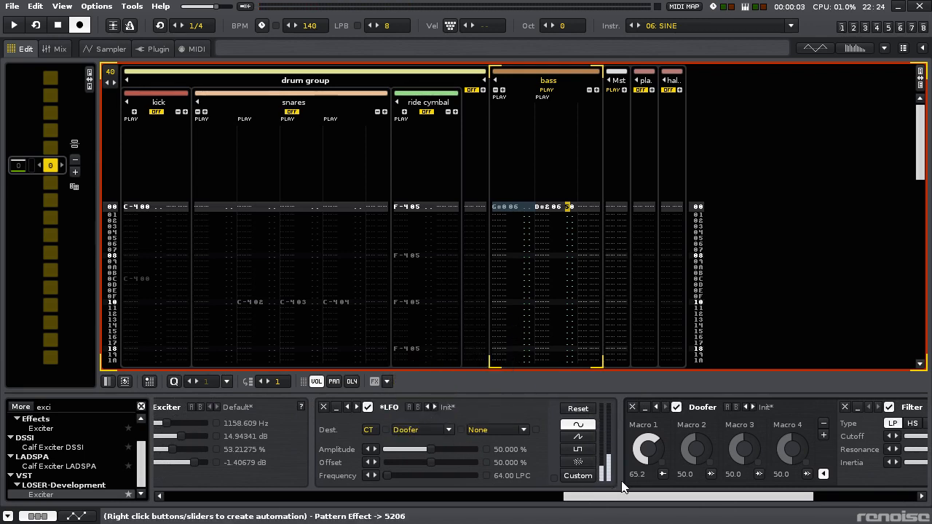
double_click(646, 424)
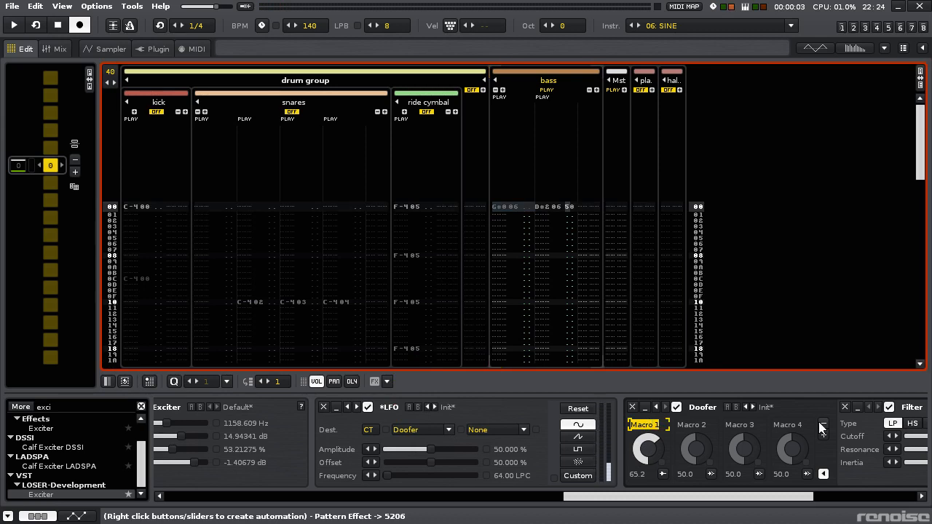
text(skrallex)
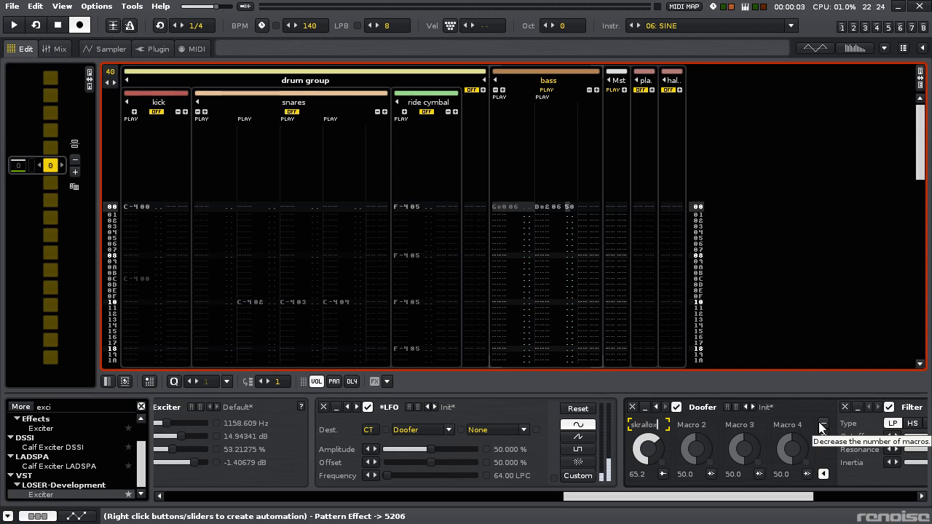
key(Return)
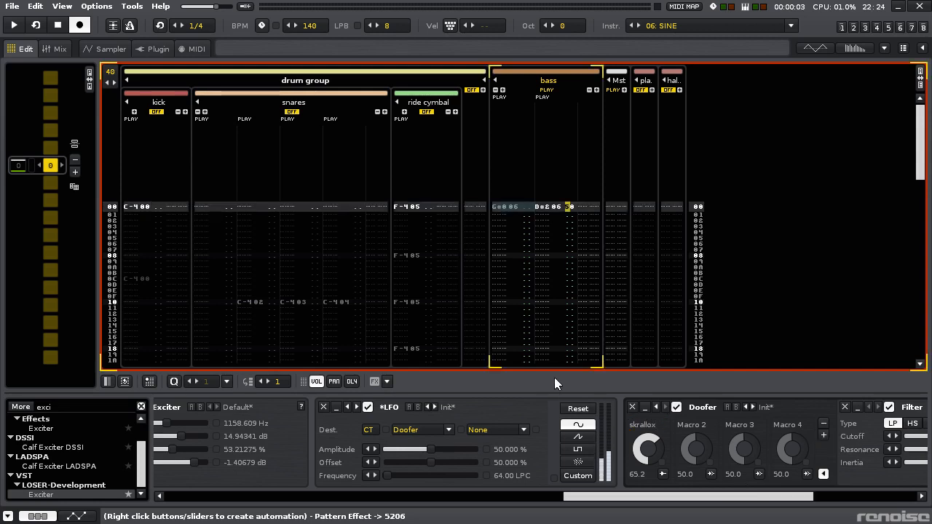
- Choose the skrallox macro as the LFO's target parameter, with the sine waveform
click(485, 431)
click(500, 336)
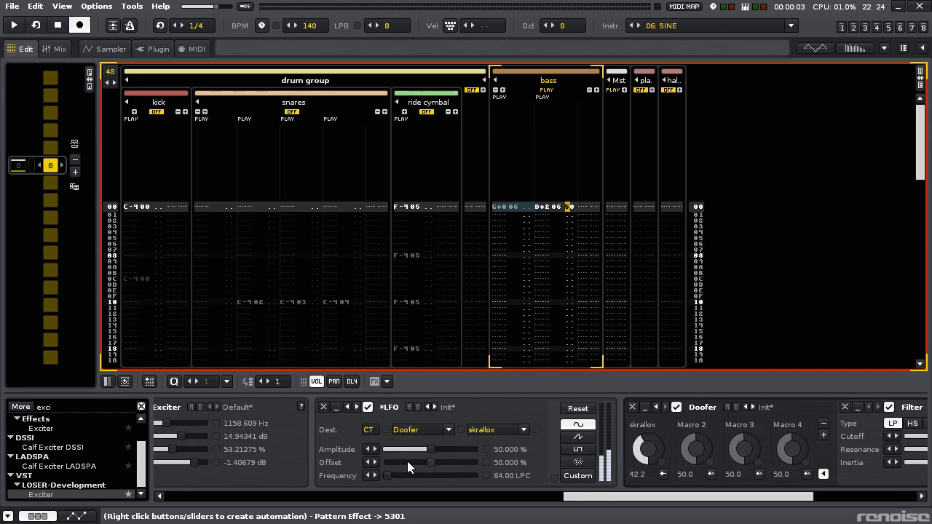
click(578, 476)
click(575, 425)
- Set the LFO's frequency to 6 LPC, with its reset command 5800 on the bass track's line 00, and audition it
click(534, 475)
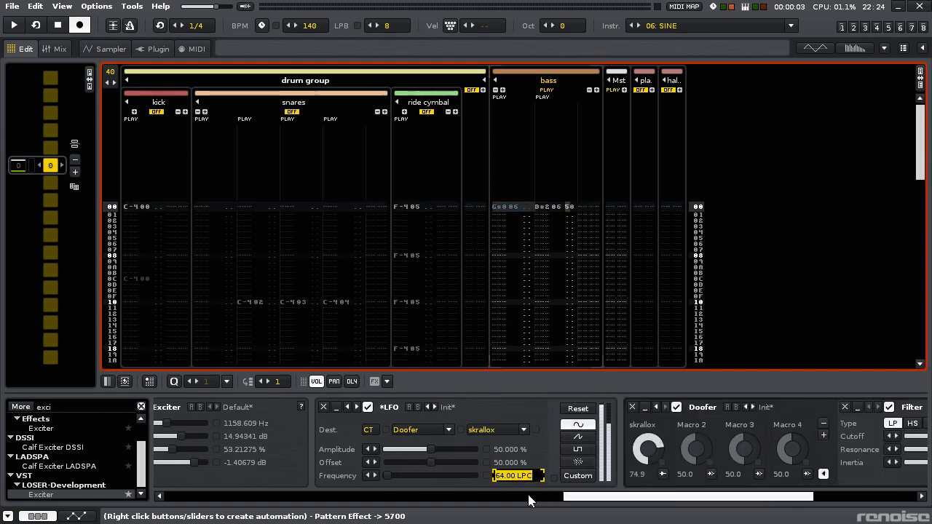
key(Return)
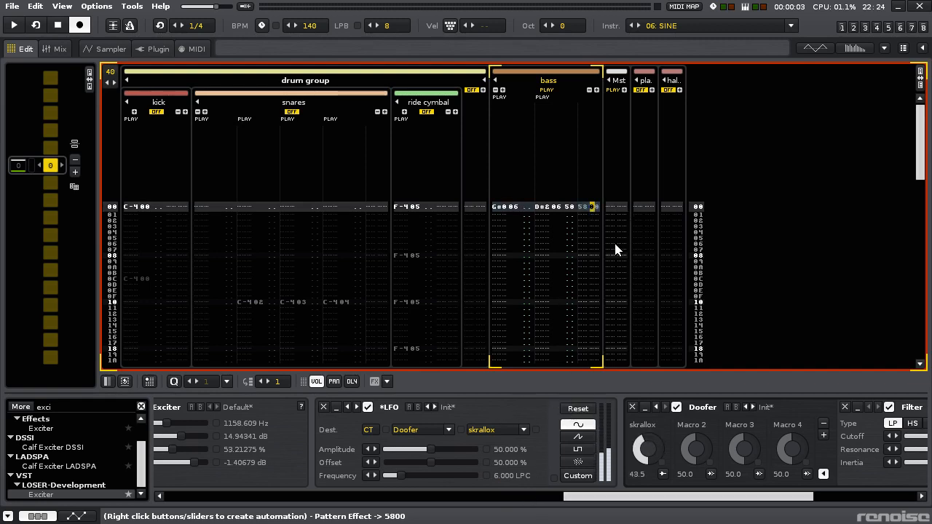
key(space)
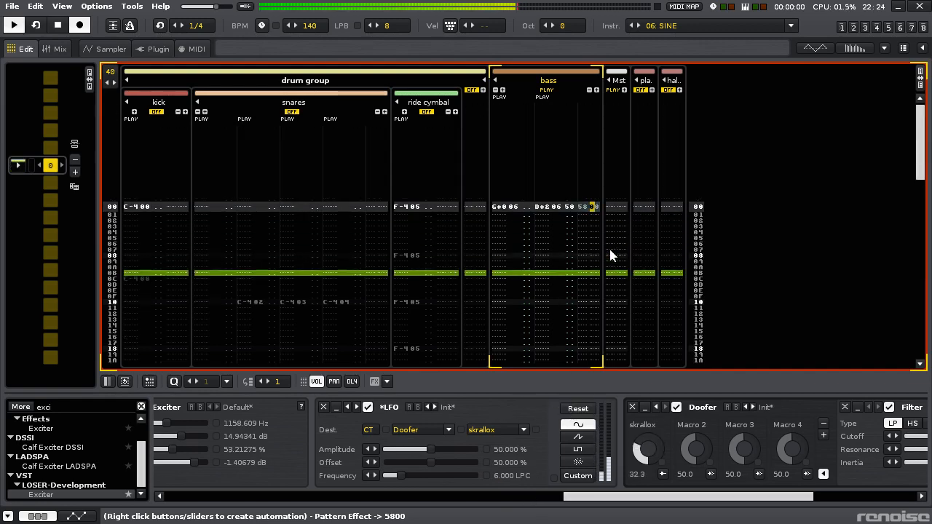
- Set the LFO's frequency to 12 LPC and its amplitude to 85% during playback
click(519, 477)
text(12)
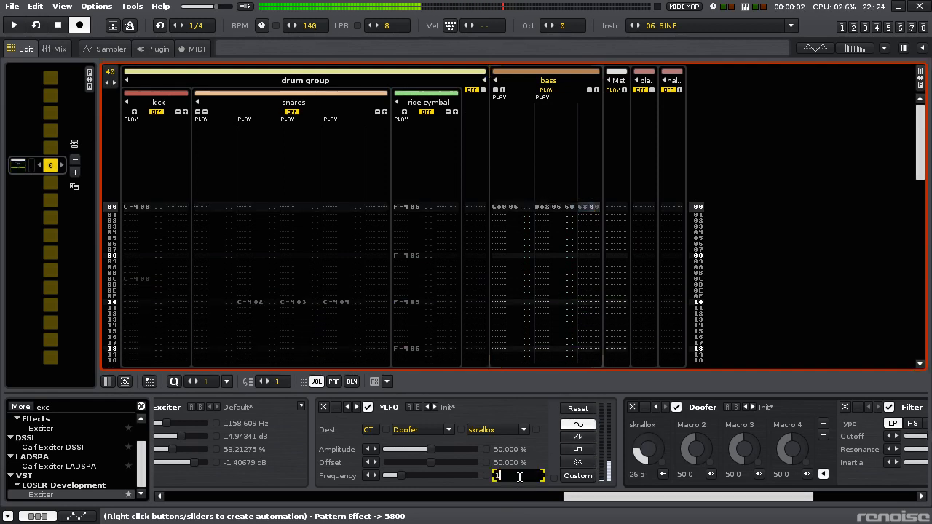
key(Return)
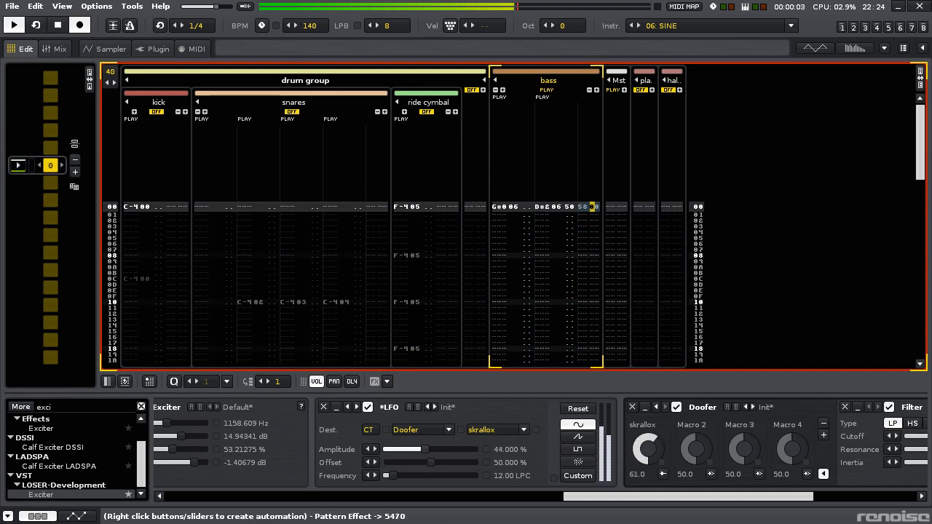
drag(424, 449, 461, 449)
- Lower the bass track's volume to -17.50 dB
drag(588, 496, 690, 495)
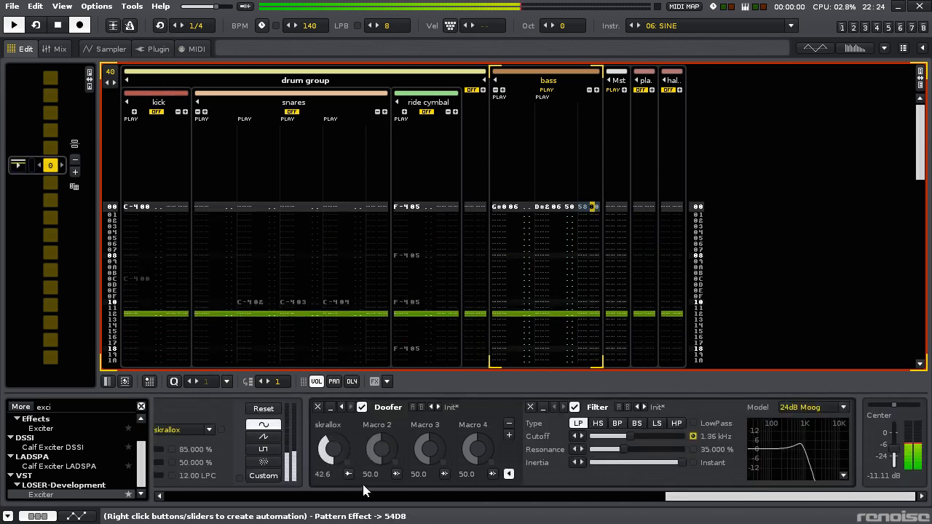
drag(896, 449, 895, 453)
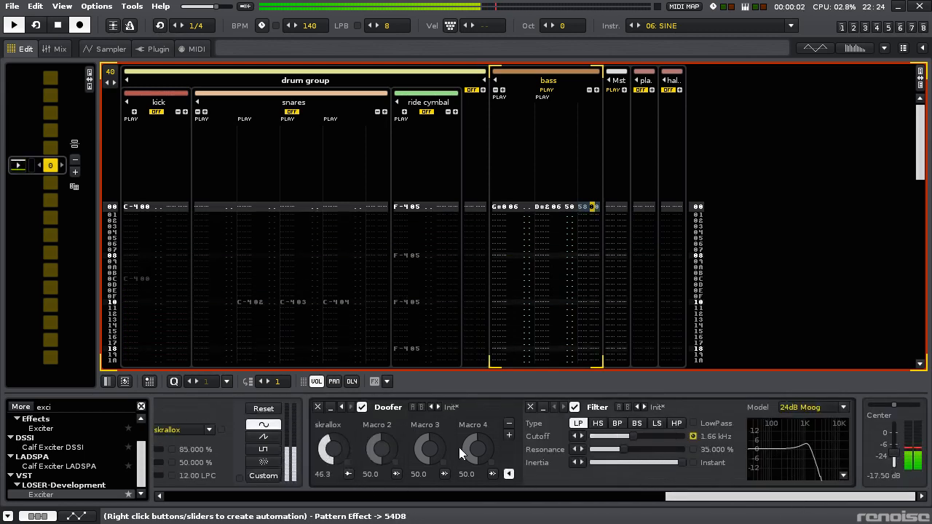
- Limit skrallox's Filter cutoff mapping to 0.13–7.88 kHz and apply a logarithmic-shaped scaling curve
click(348, 474)
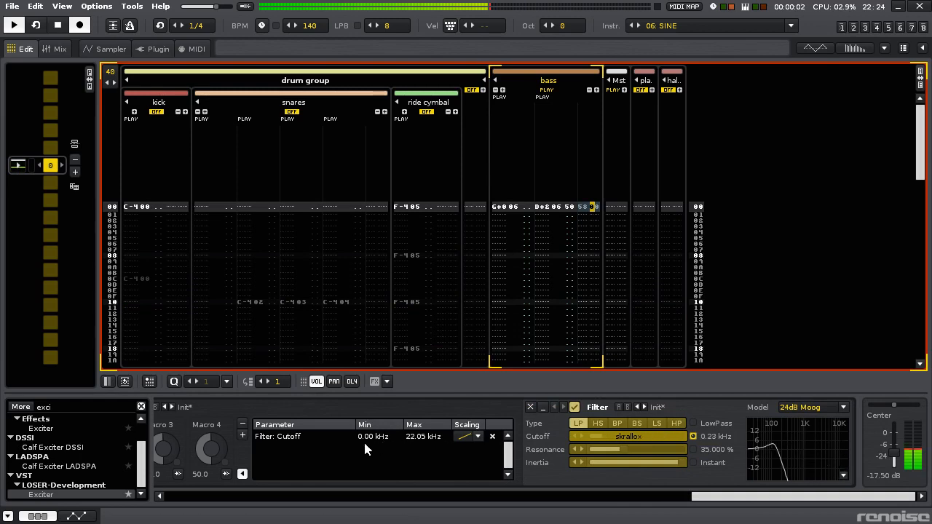
scroll(380, 437, up, 4)
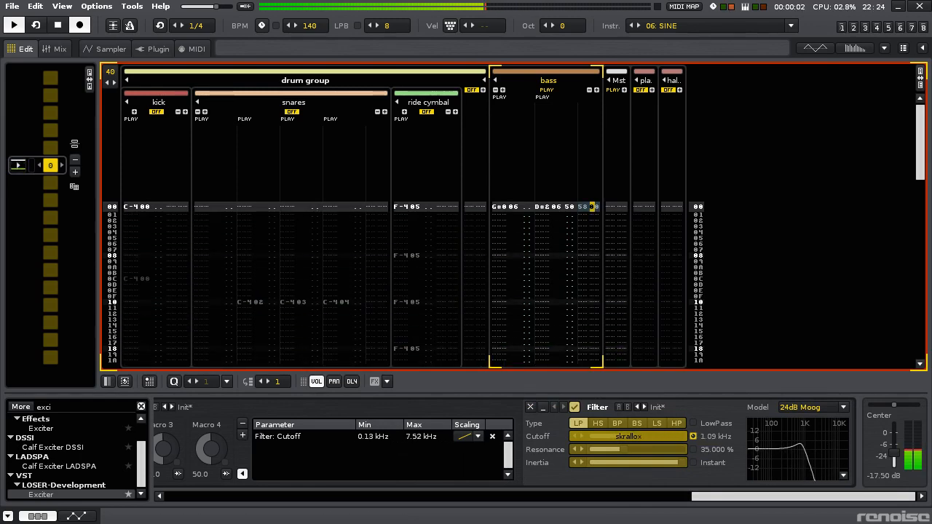
scroll(413, 436, up, 5)
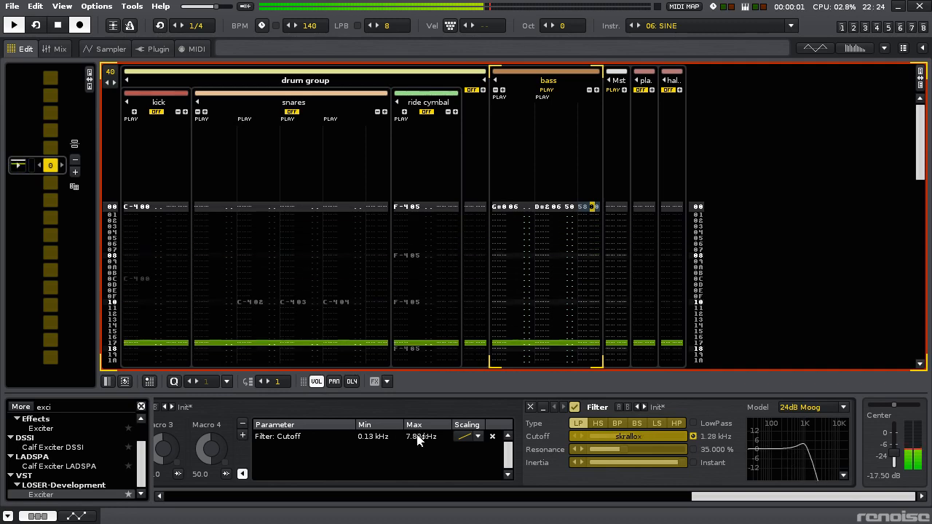
click(469, 439)
click(469, 391)
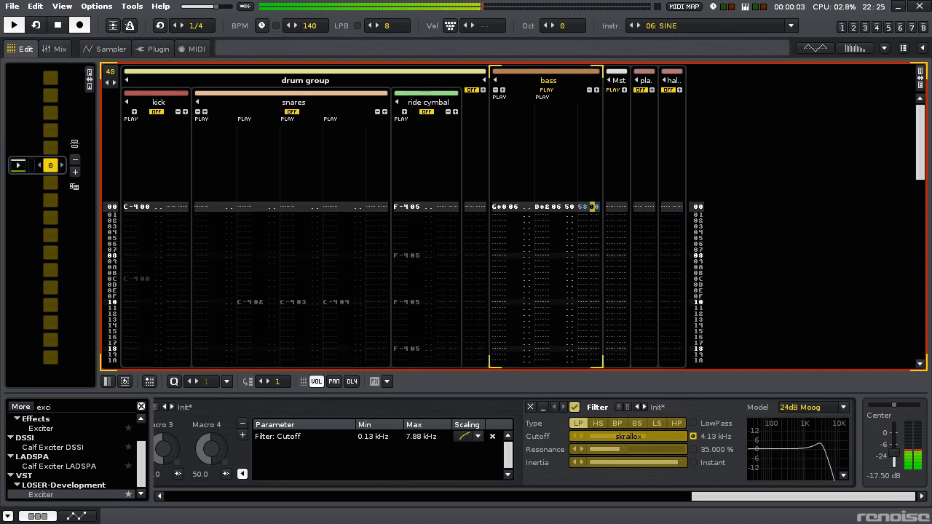
- Raise the cutoff mapping's maximum to 13.21 kHz and change its scaling to an exponential-shaped curve
drag(421, 437, 421, 428)
click(465, 439)
click(468, 415)
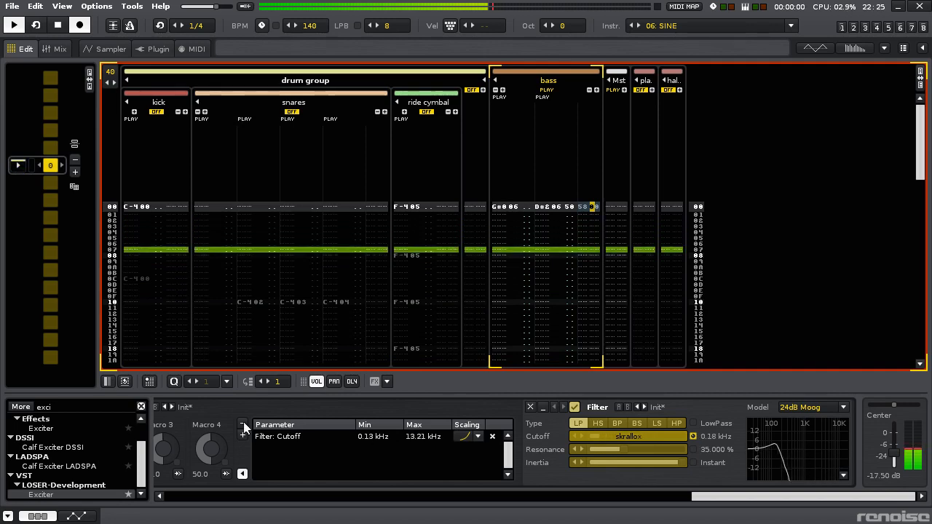
- Close the macro mapping list, and hide and reopen the Doofer's inner device chain
drag(710, 499, 647, 502)
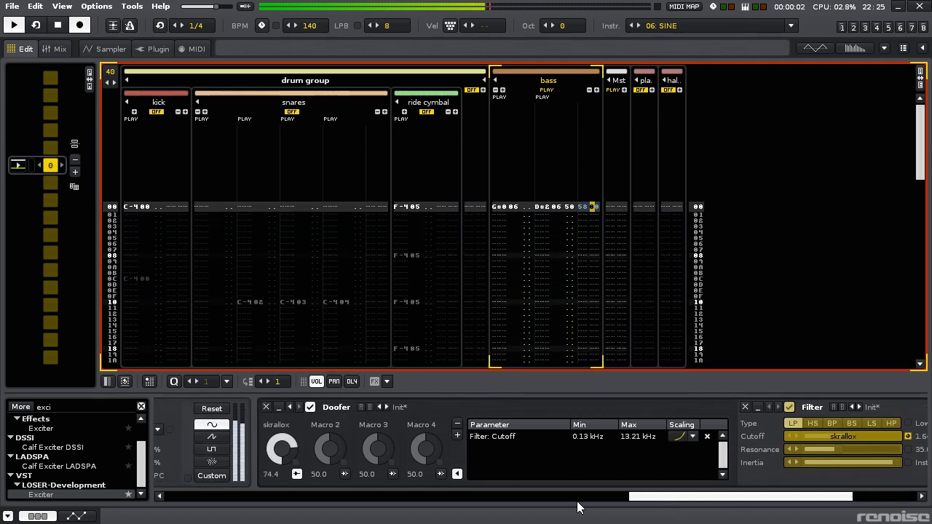
click(458, 474)
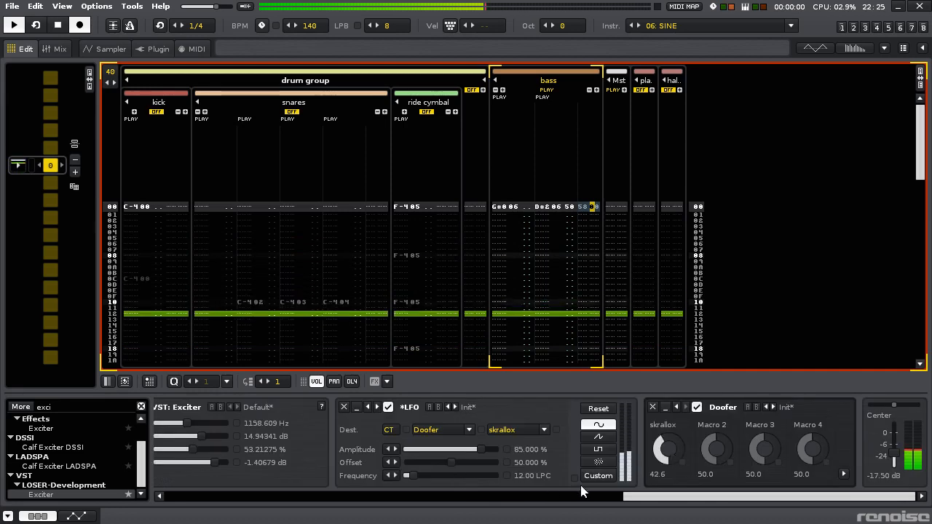
click(843, 474)
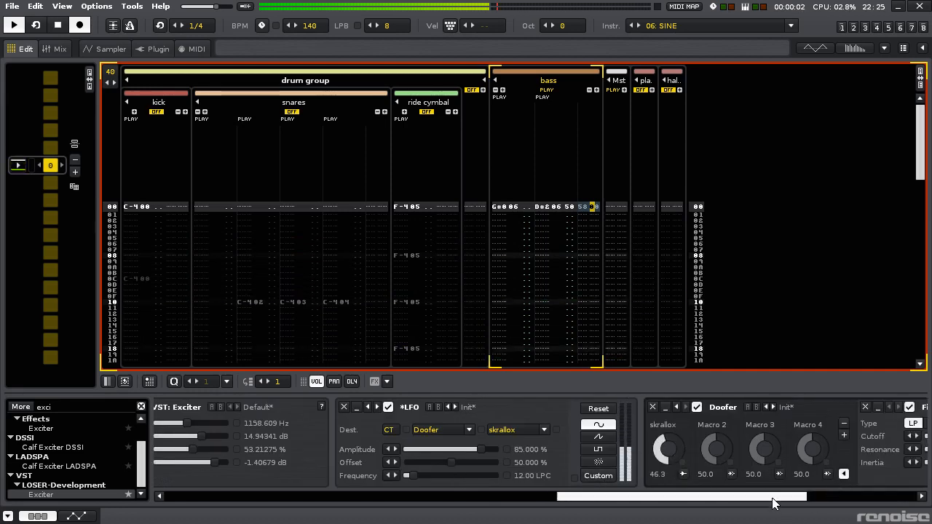
drag(773, 498, 881, 501)
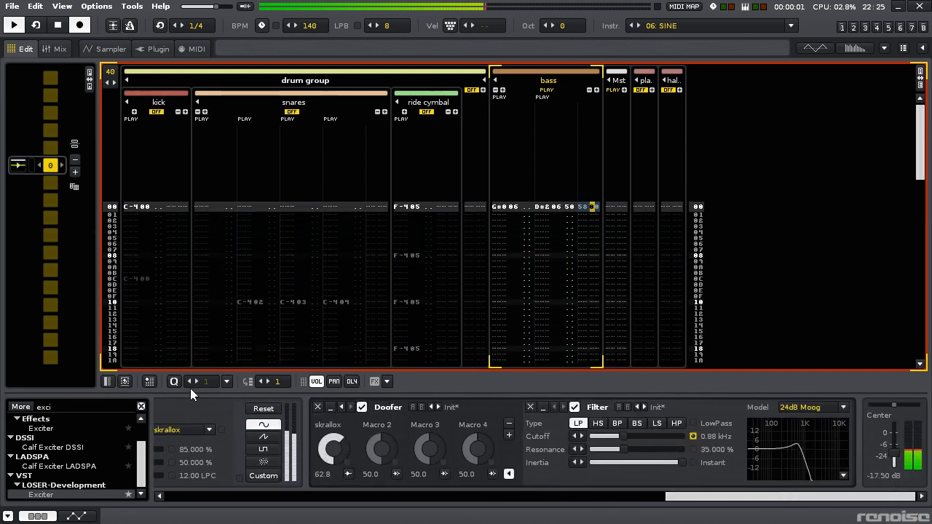
- Add a LofiMat effect at the end of the bass track's chain and lower its rate to 1404 Hz
double_click(62, 407)
text(lofi)
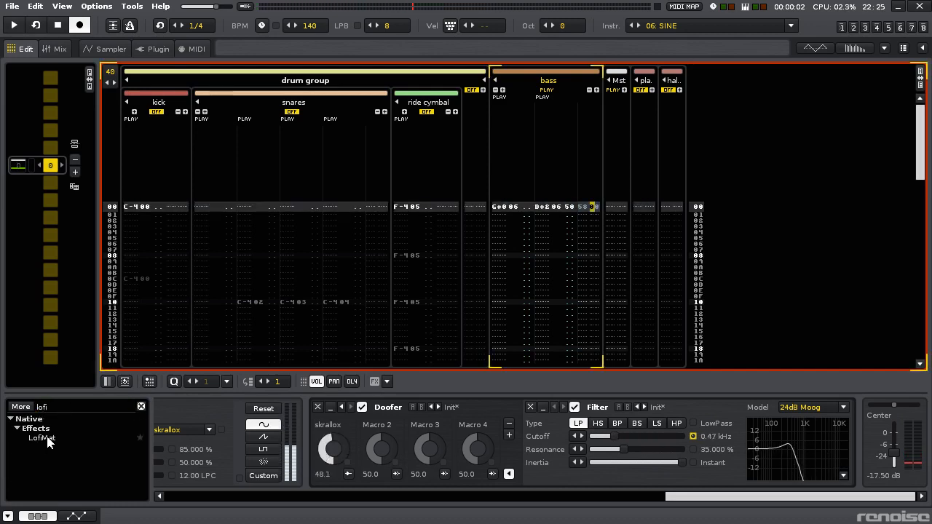
drag(48, 440, 801, 457)
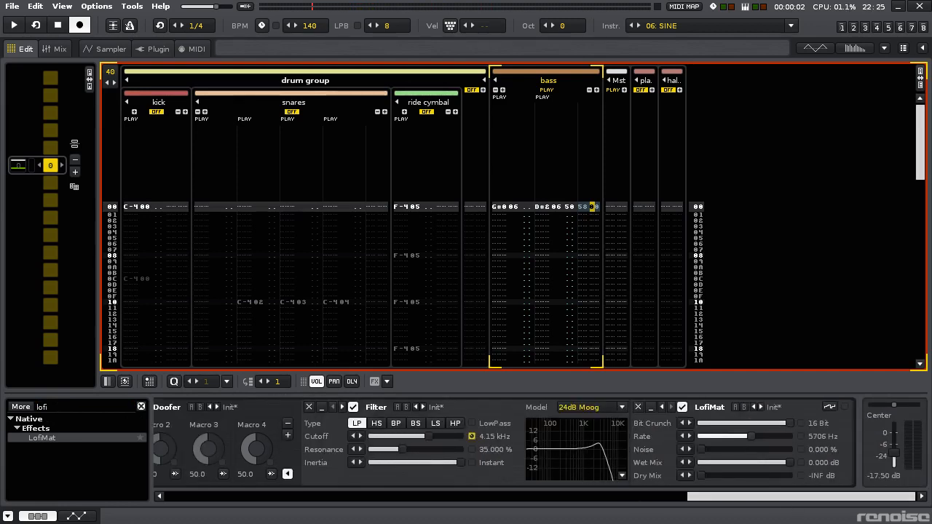
key(space)
drag(741, 437, 717, 441)
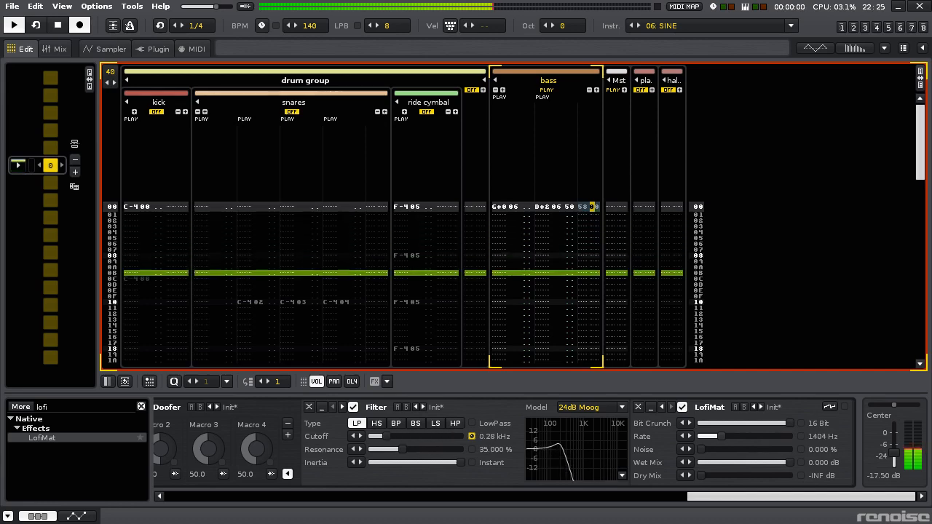
- Set skrallox's Filter cutoff mapping range to 0.03–6.22 kHz, trying a linear scaling before returning to the exponential-shaped curve
drag(726, 498, 628, 503)
click(386, 474)
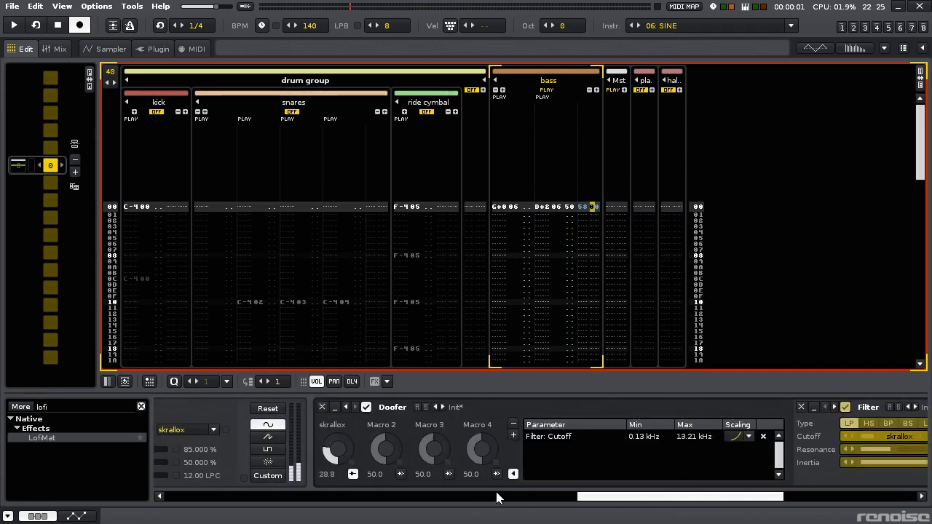
click(352, 474)
key(space)
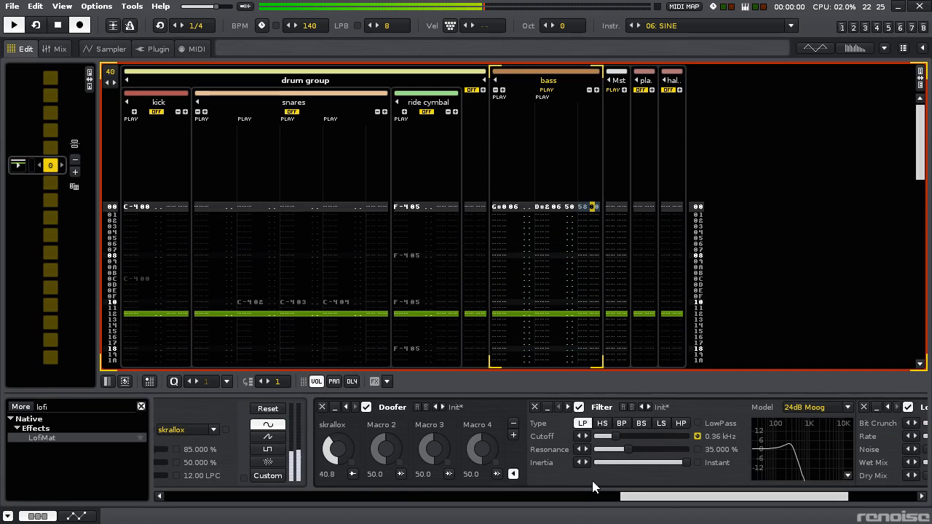
click(352, 474)
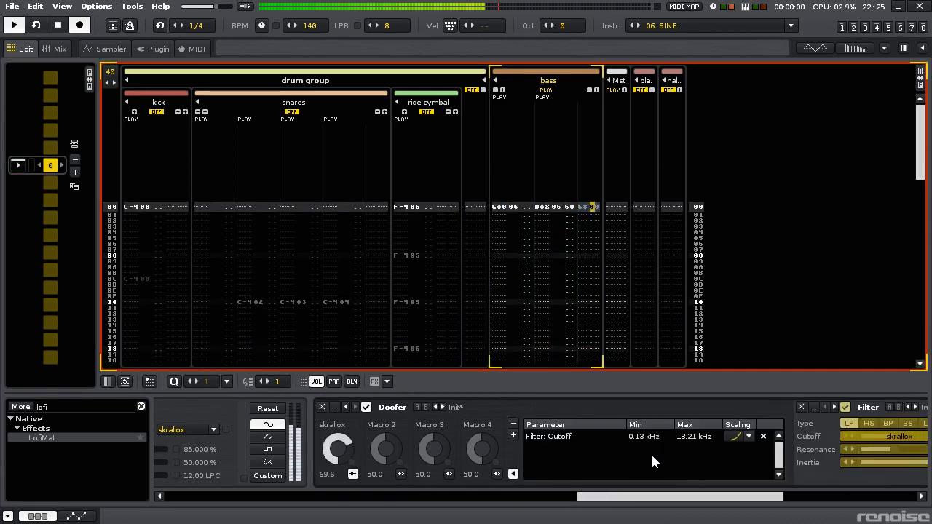
key(space)
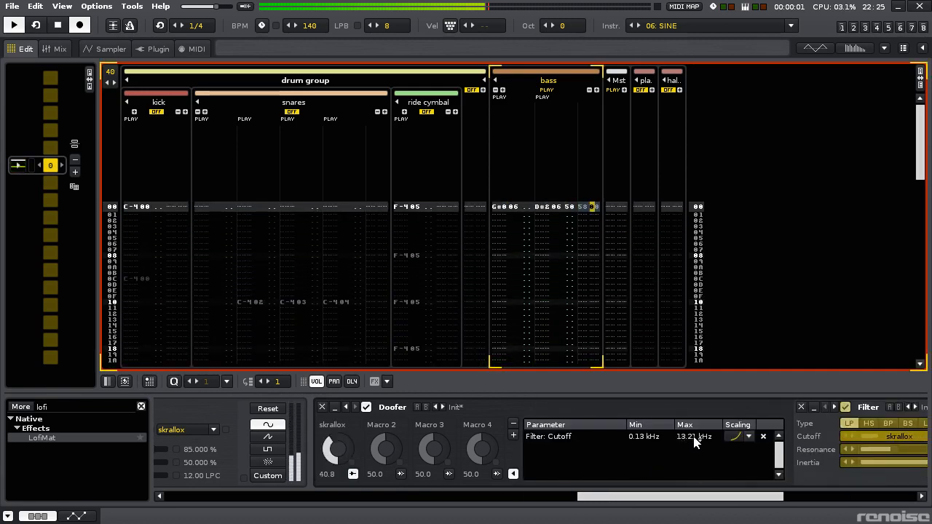
drag(691, 437, 691, 467)
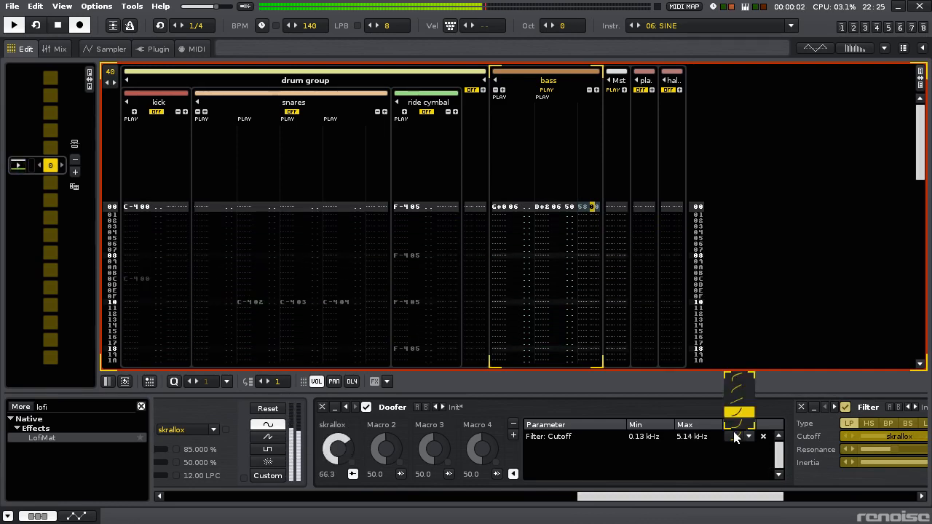
click(736, 403)
drag(649, 438, 650, 446)
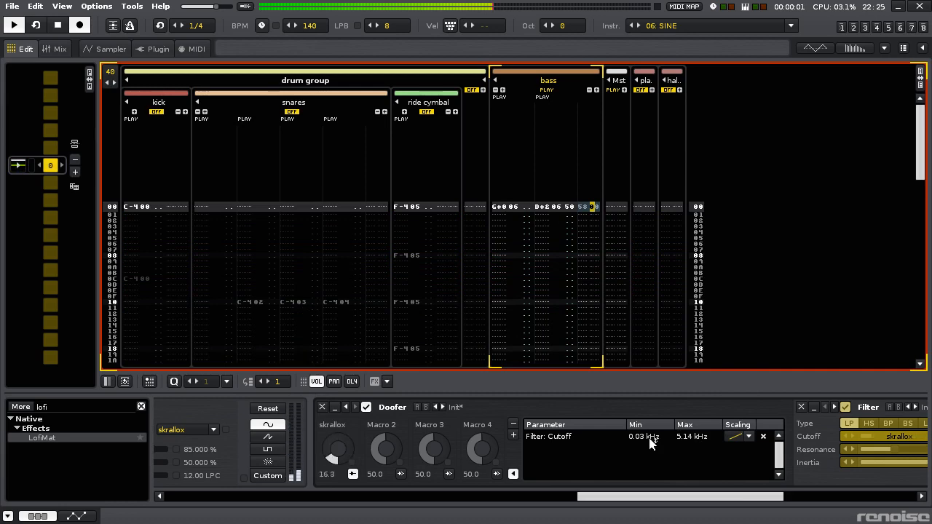
click(732, 440)
click(737, 417)
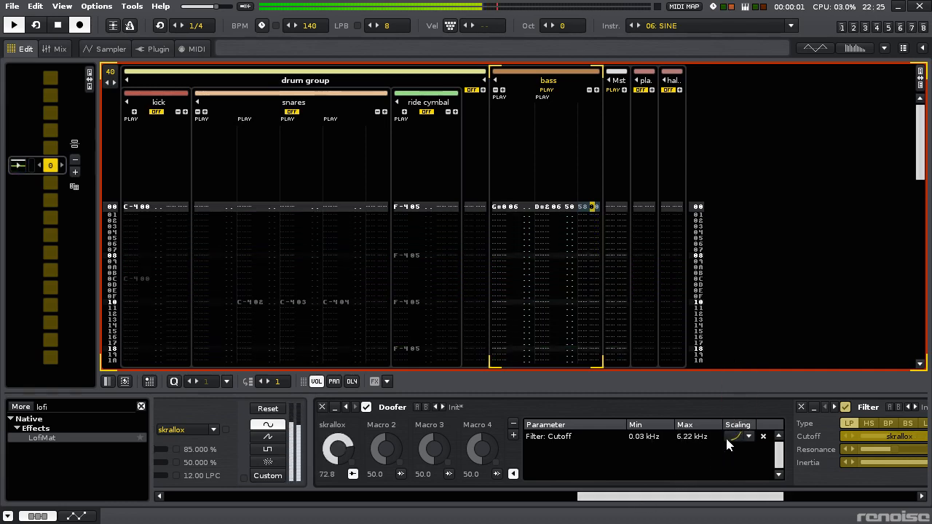
- Add a second Filter after the LofiMat and set its model to 24dB Moog
drag(689, 498, 737, 498)
click(530, 474)
double_click(95, 408)
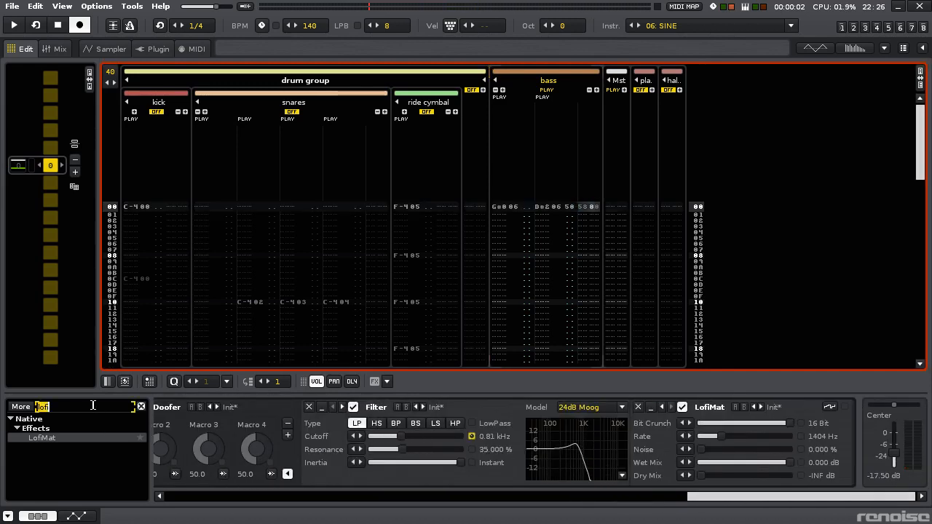
text(filt)
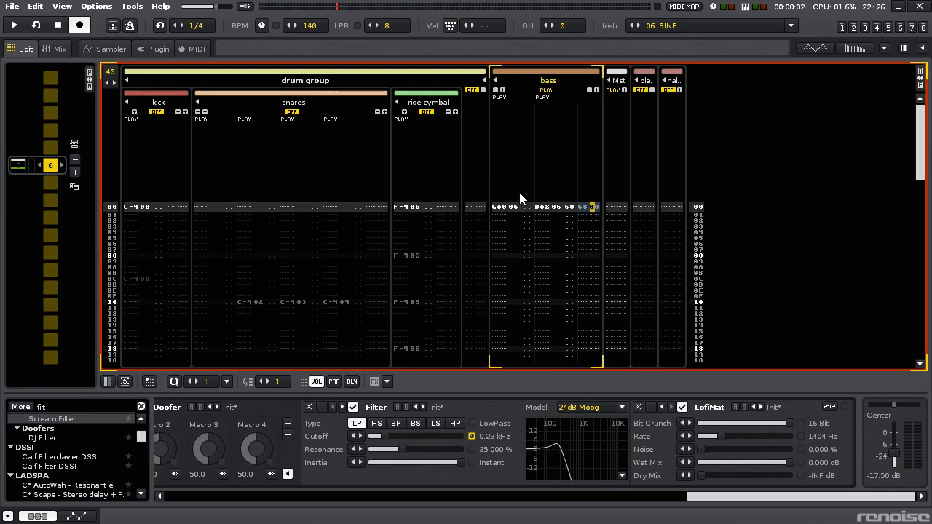
key(space)
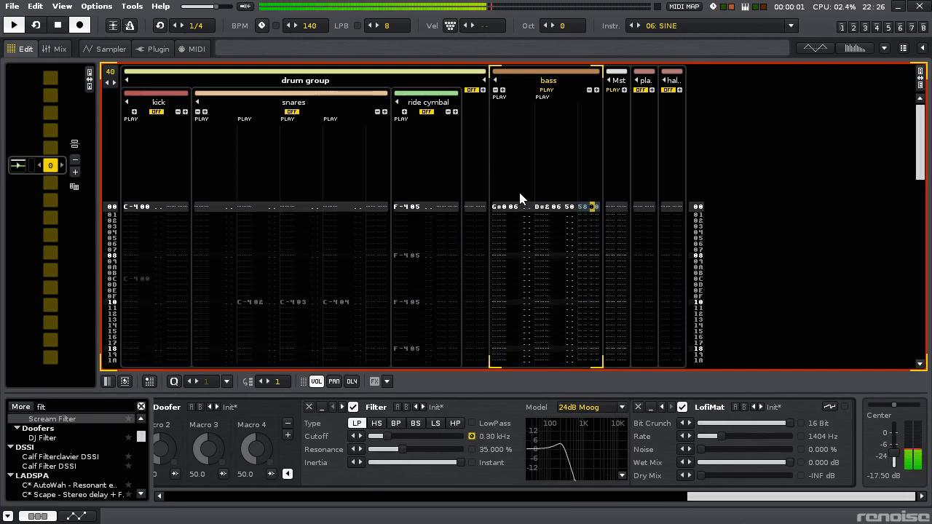
scroll(110, 450, up, 3)
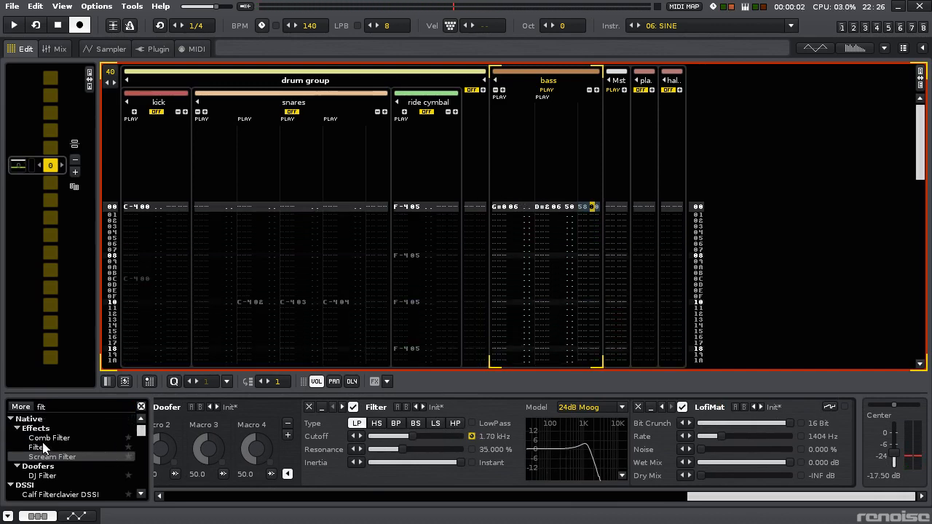
drag(91, 447, 821, 452)
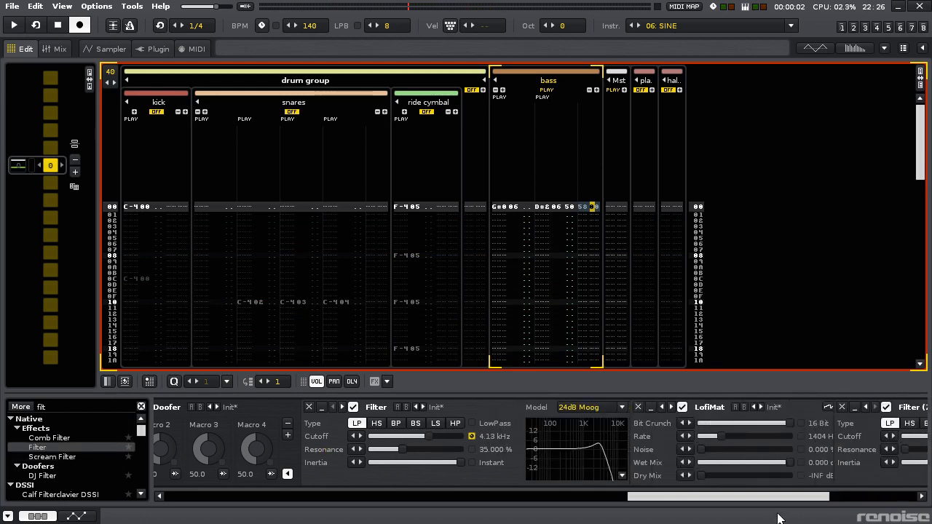
click(805, 407)
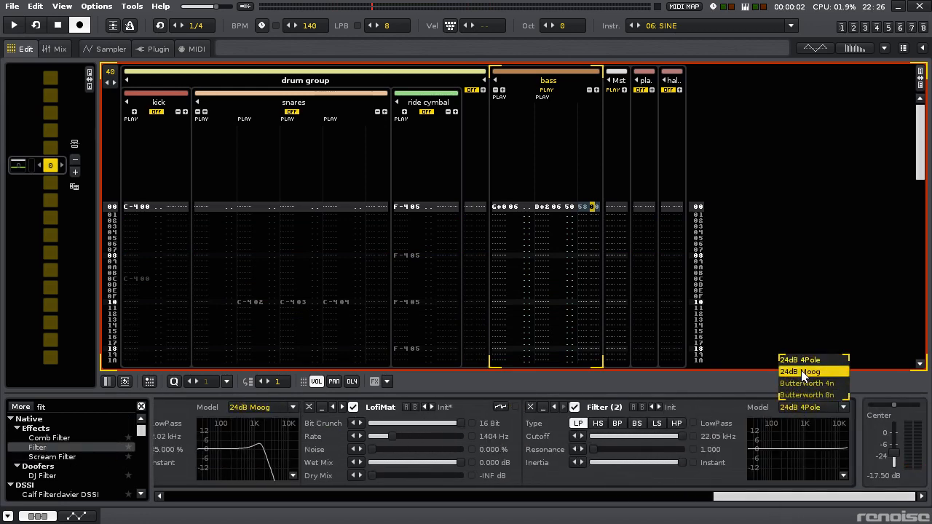
- Map the second Filter's cutoff to the skrallox macro with a range of 0.01–20.09 kHz
drag(765, 500, 585, 502)
click(485, 474)
key(space)
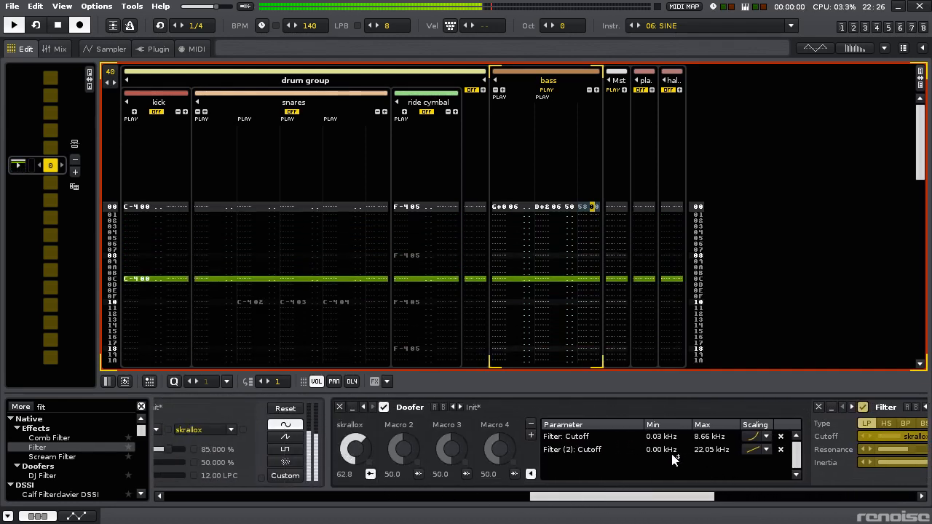
drag(672, 453, 754, 408)
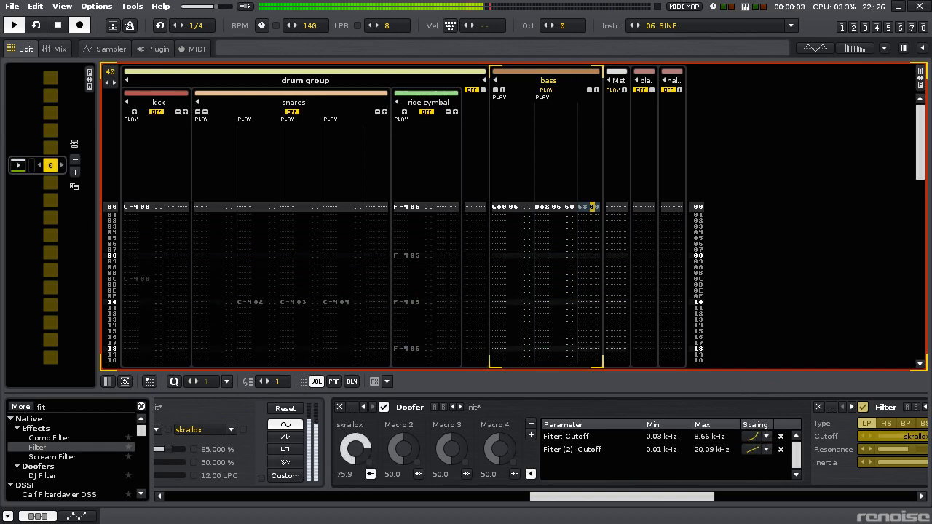
- Set the second Filter's resonance to 16% and inertia to 14%, and save the song
drag(651, 496, 864, 502)
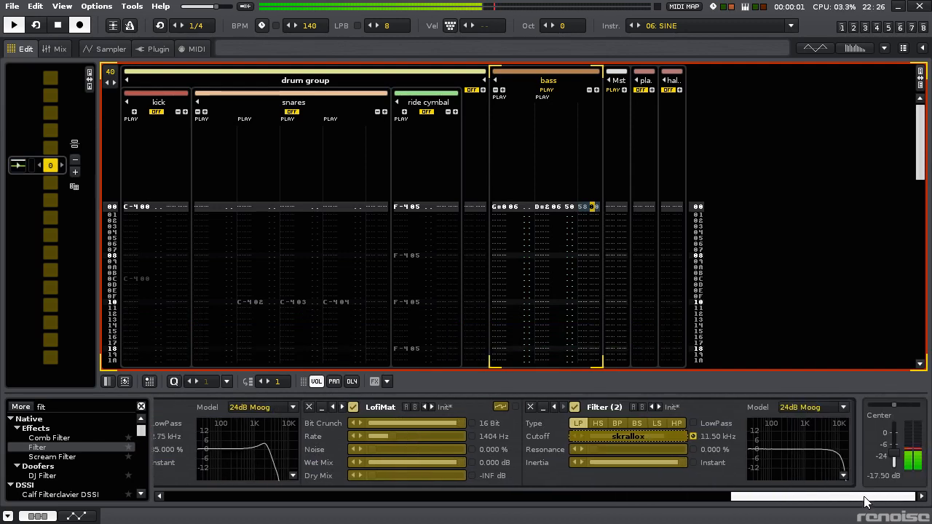
drag(757, 498, 840, 495)
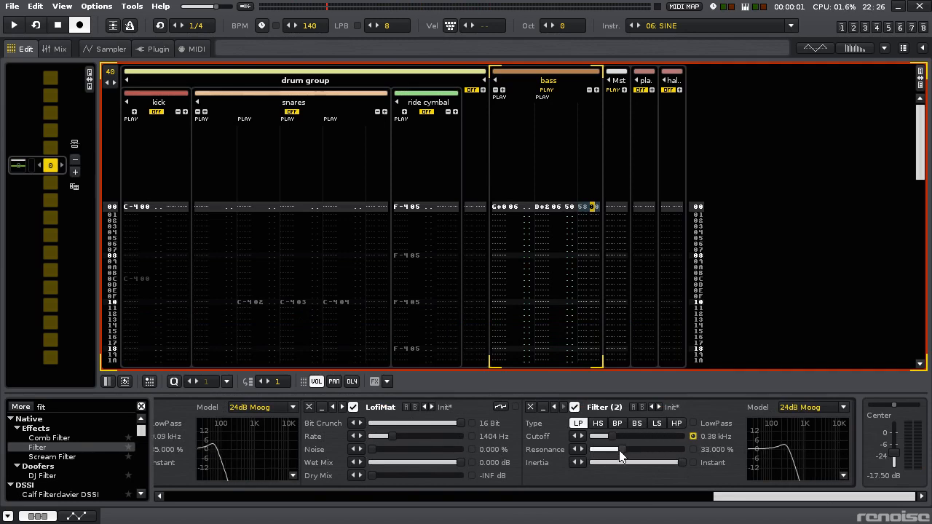
key(space)
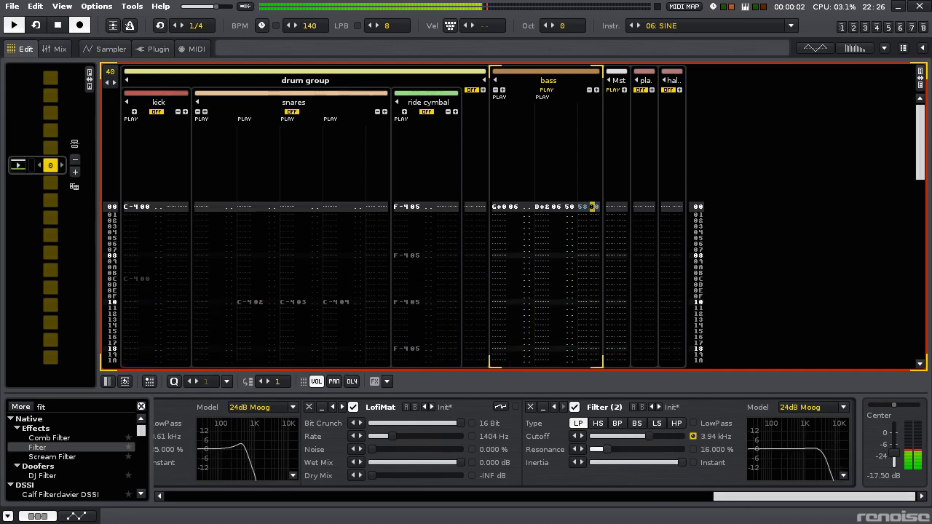
drag(685, 463, 669, 463)
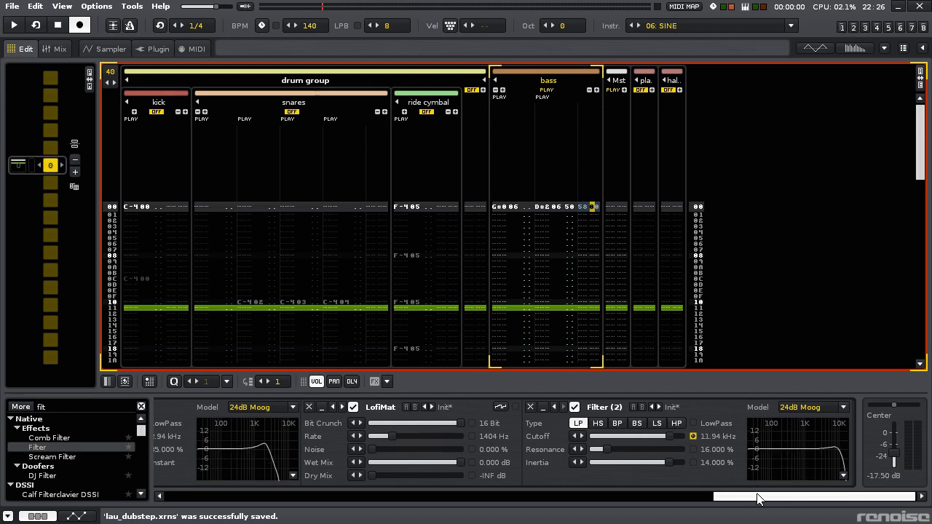
- Change the first Filter's cutoff mapping to linear scaling and set Filter (2)'s mapping range to 0.06–22.05 kHz
drag(757, 498, 640, 498)
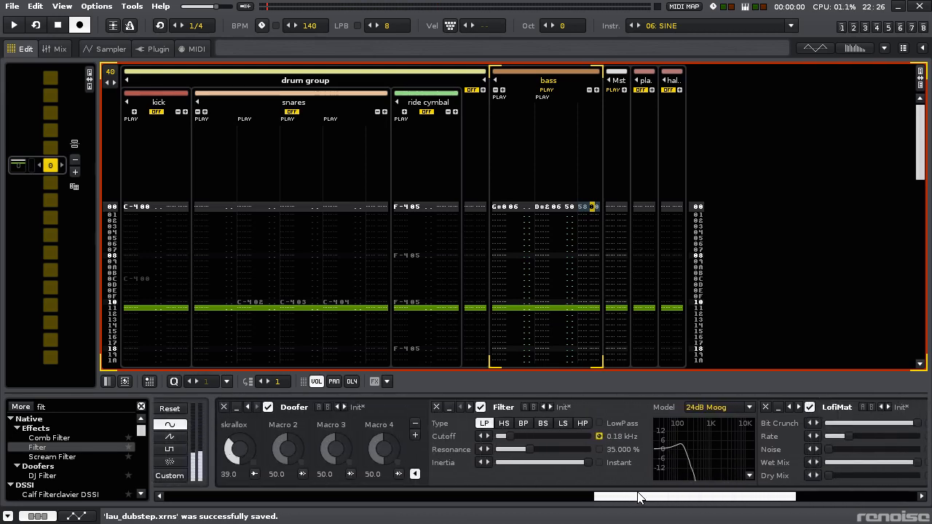
click(254, 474)
mouse_move(583, 498)
mouse_down()
mouse_move(640, 500)
mouse_move(531, 505)
mouse_move(597, 505)
mouse_move(583, 508)
mouse_up()
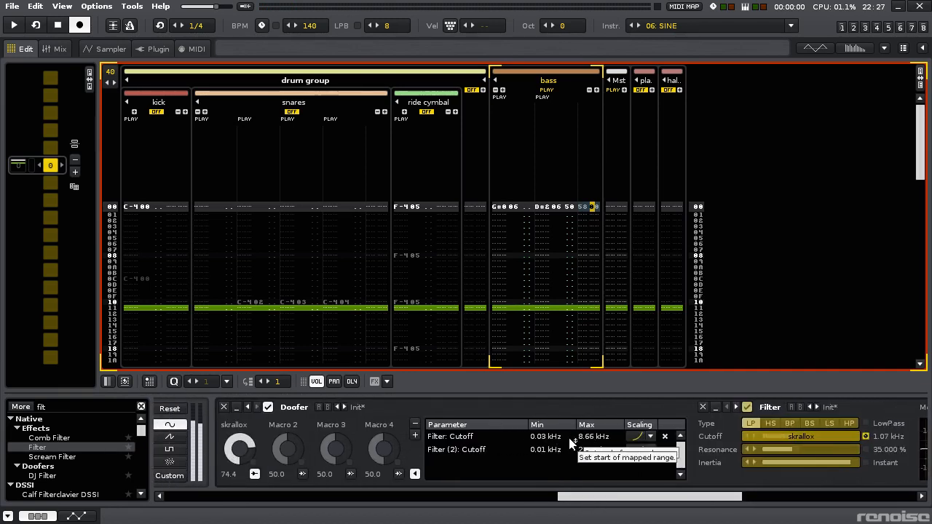
click(650, 436)
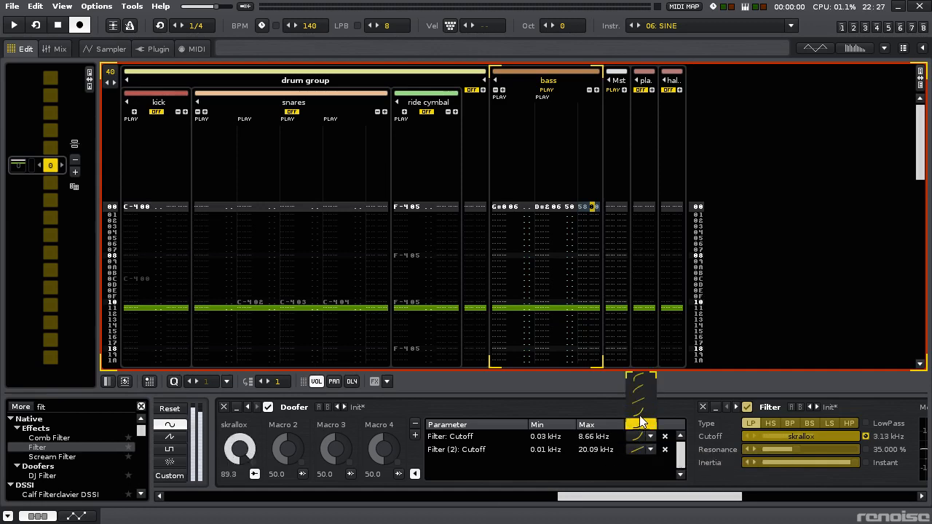
key(space)
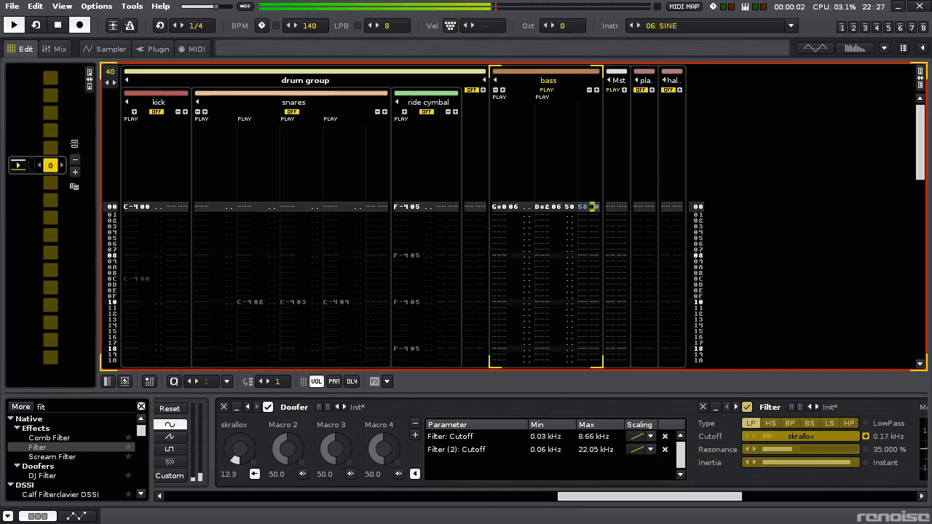
- Invert the first Filter's cutoff mapping so its range runs from 9.42 kHz down to 0.17 kHz
drag(559, 437, 559, 405)
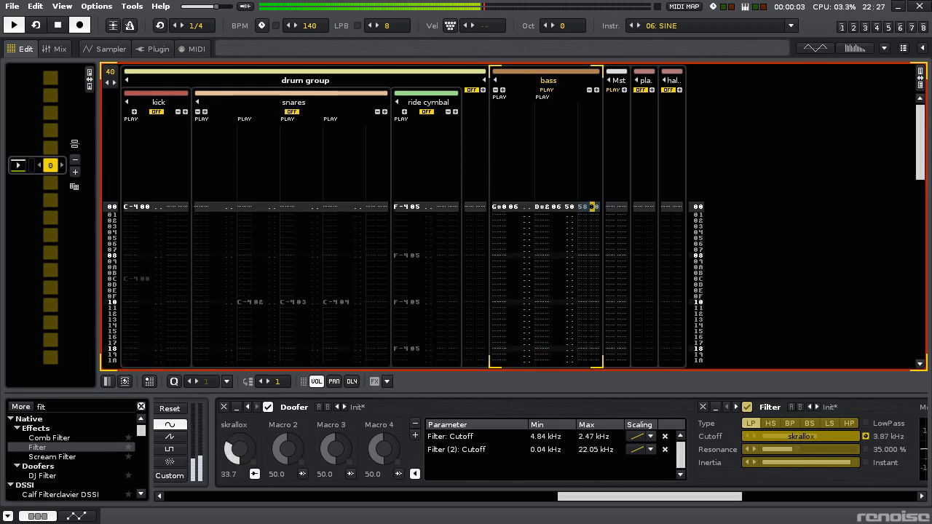
drag(594, 437, 548, 418)
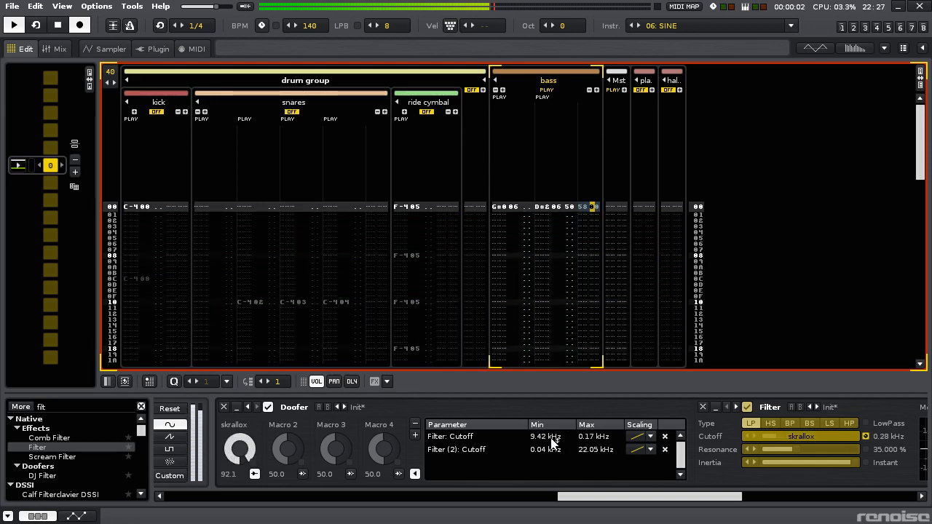
drag(639, 496, 813, 496)
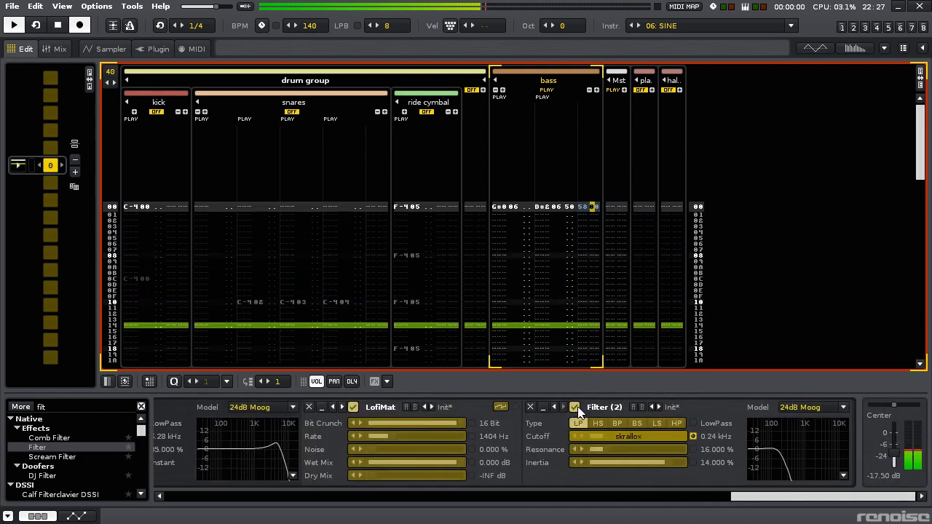
- Set the first Filter's cutoff mapping maximum to 0.19 kHz and apply a logarithmic-shaped scaling curve
drag(748, 495, 627, 497)
click(334, 475)
key(space)
click(358, 474)
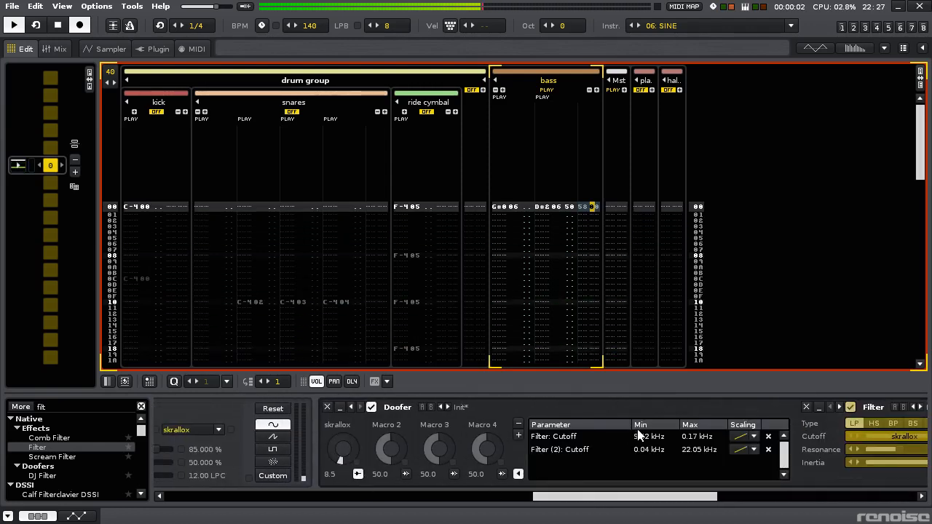
drag(709, 440, 710, 438)
click(743, 437)
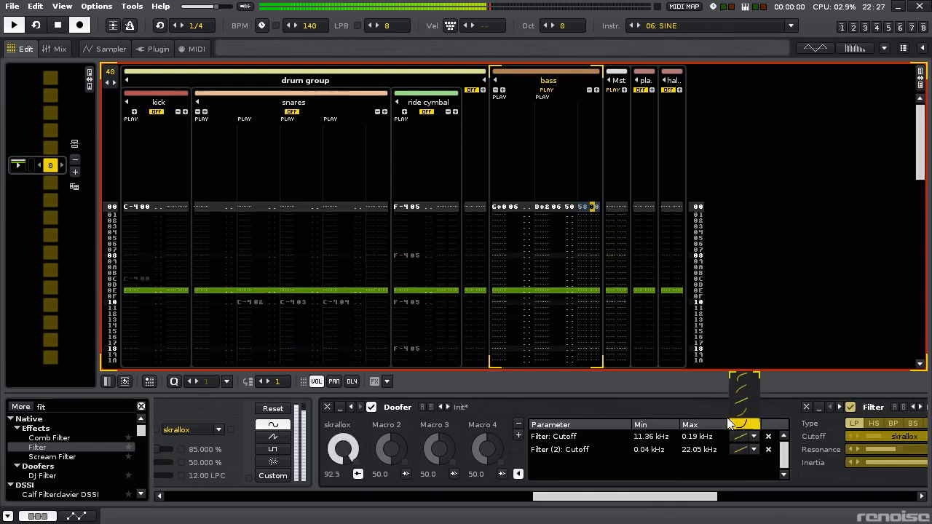
click(742, 390)
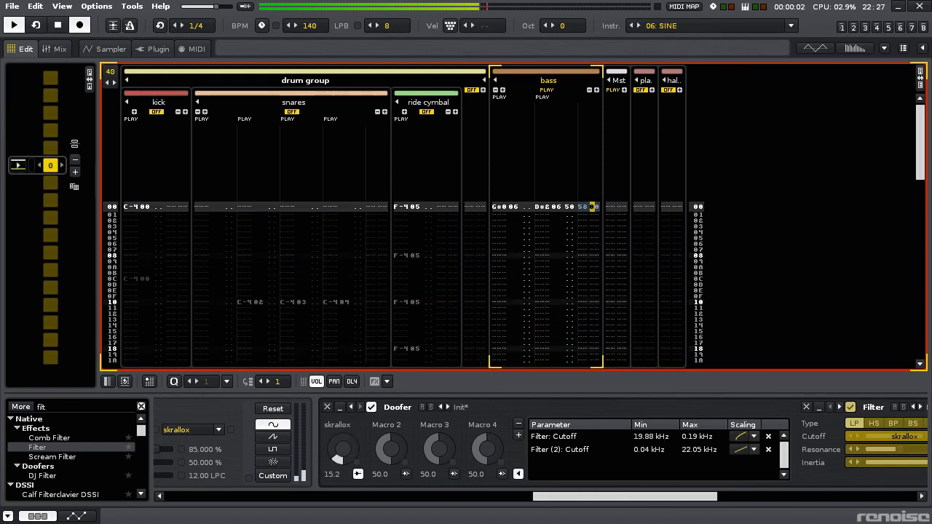
- Set the first Filter's inverted cutoff mapping to run from 6.52 kHz to 0.05 kHz and close the mapping list
drag(648, 437, 648, 465)
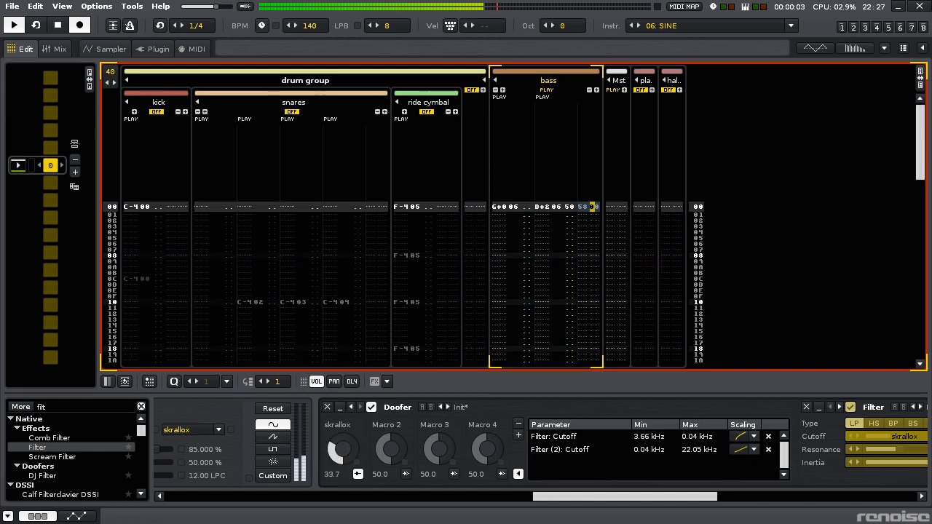
drag(695, 441, 695, 439)
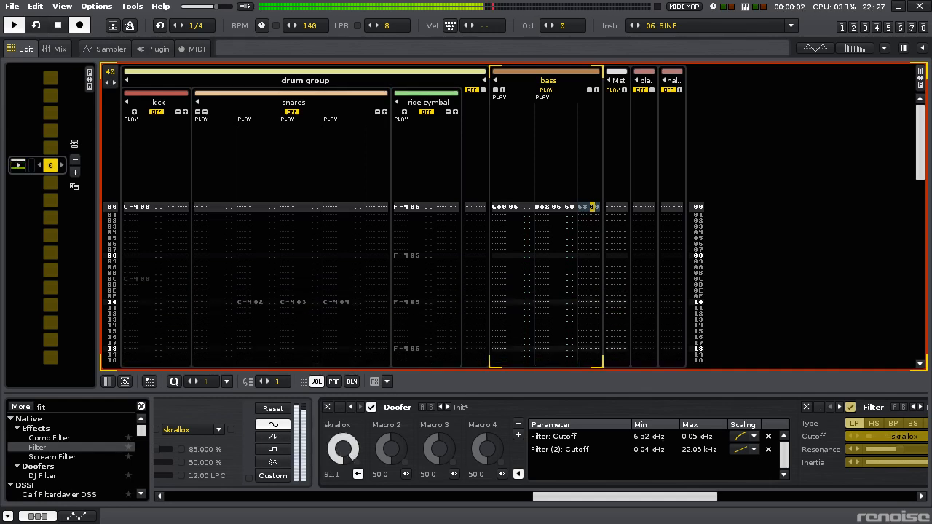
click(359, 475)
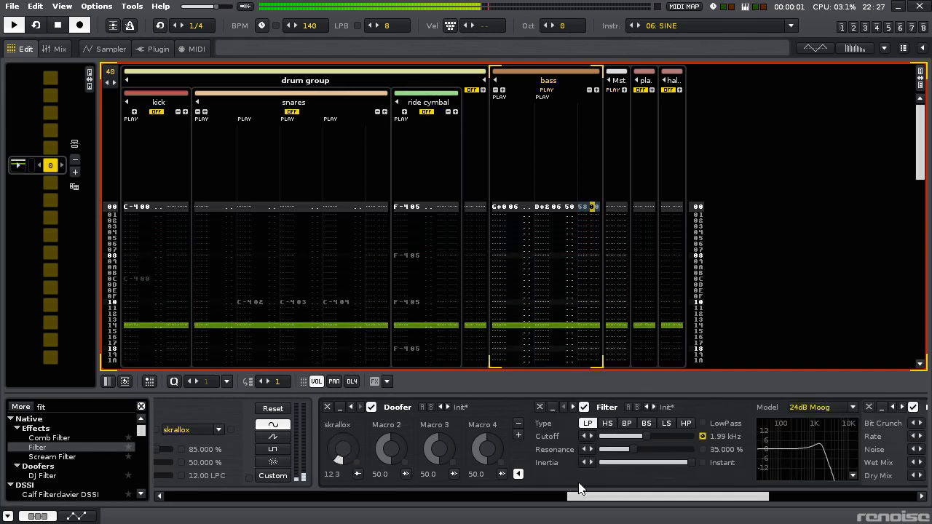
- Set skrallox's cutoff mapping ranges to 7.88–0.21 kHz for the first Filter and 0.11–22.05 kHz for Filter (2)
drag(587, 502, 733, 501)
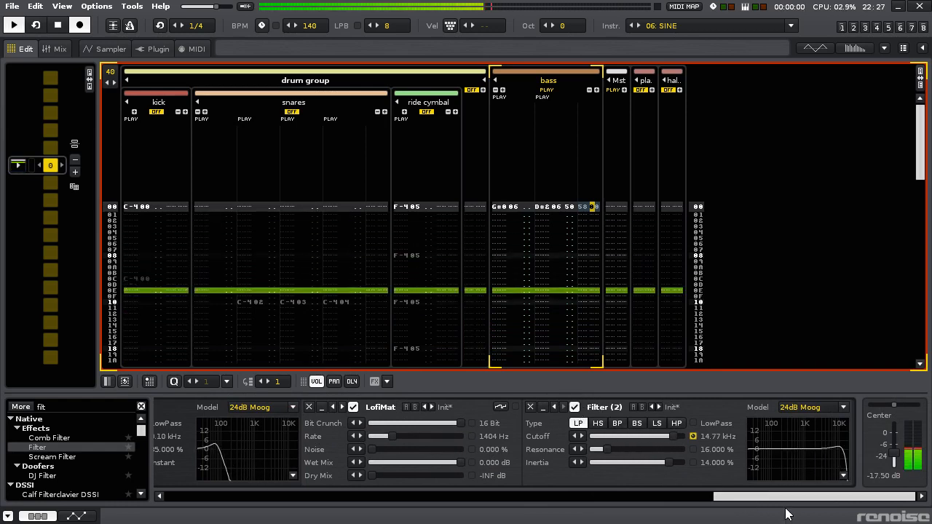
drag(763, 500, 554, 501)
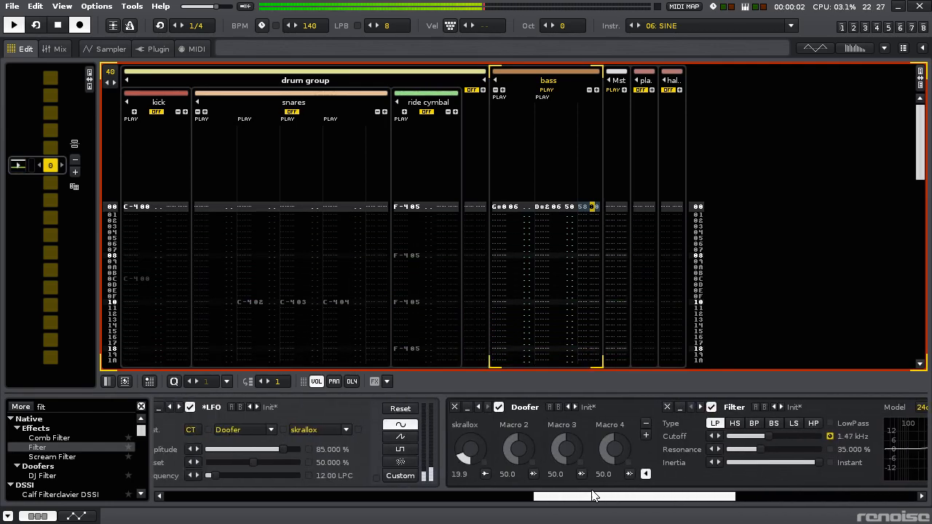
click(484, 474)
drag(806, 429, 796, 450)
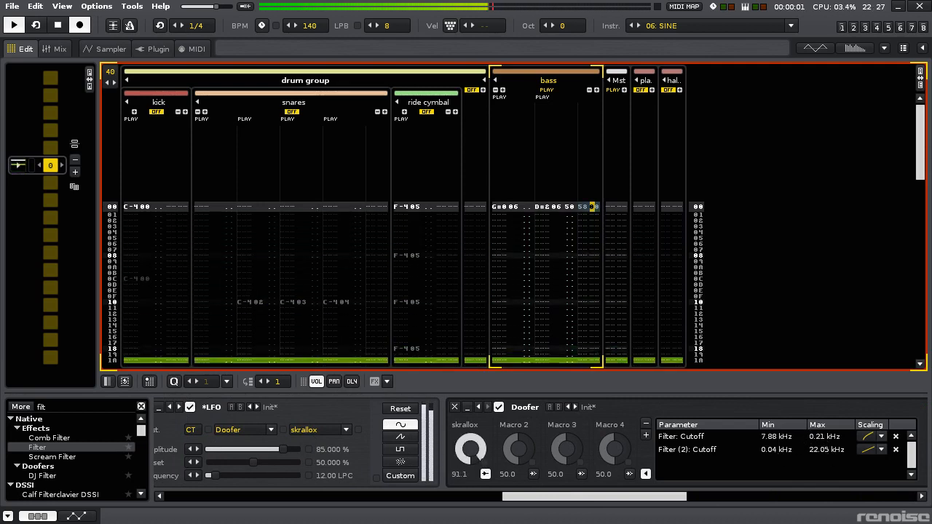
- Audition other scaling curves for Filter (2)'s cutoff mapping and set the first Filter's mapping range to 9.52–0.52 kHz
click(864, 449)
click(869, 431)
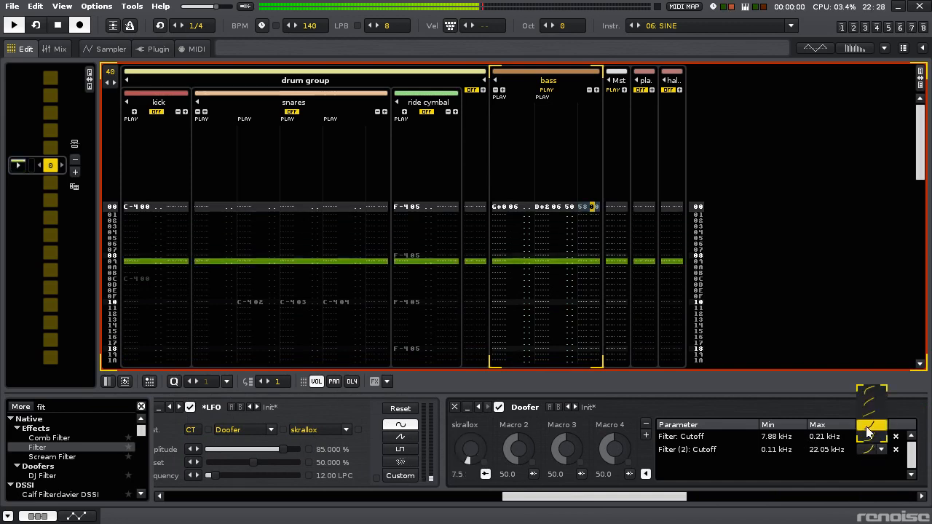
click(867, 440)
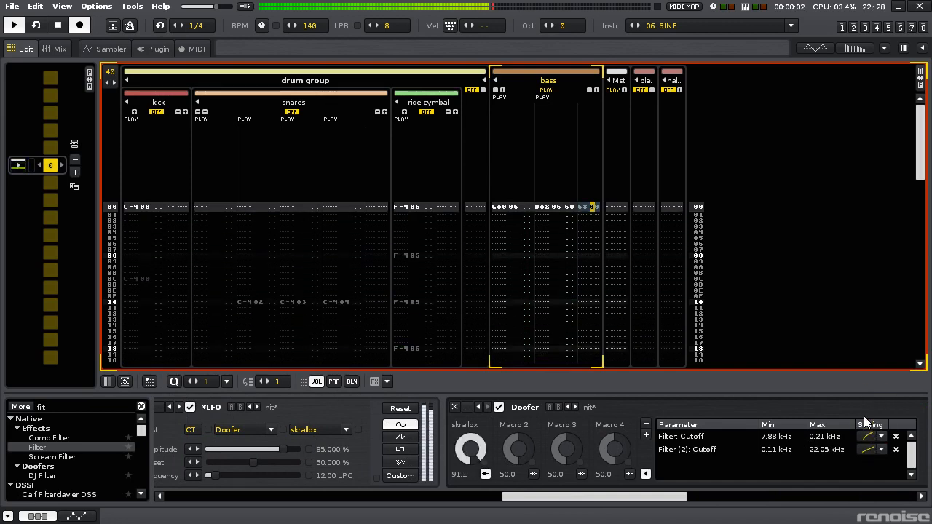
mouse_move(817, 440)
mouse_down()
mouse_move(846, 440)
mouse_move(831, 442)
mouse_up()
- Map the Doofer's Macro 2 to the LofiMat's Rate
drag(647, 498, 701, 498)
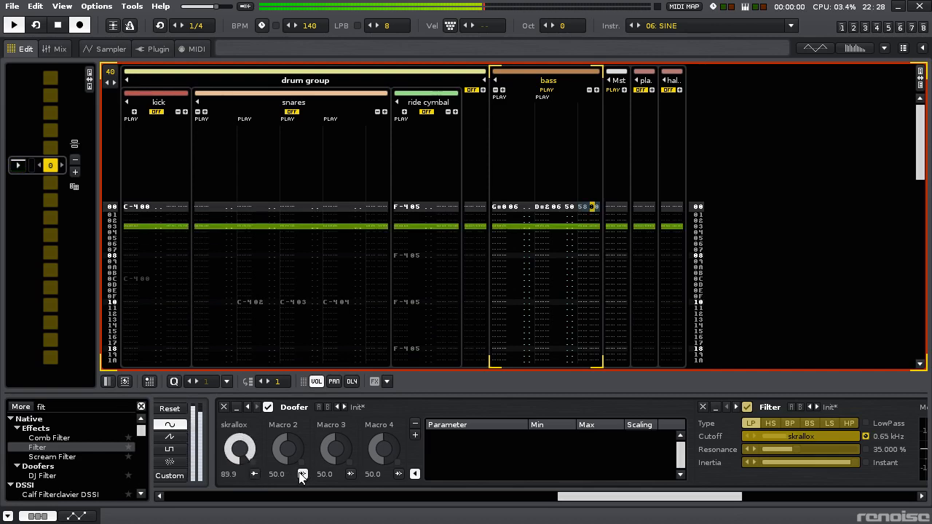
drag(631, 495, 787, 488)
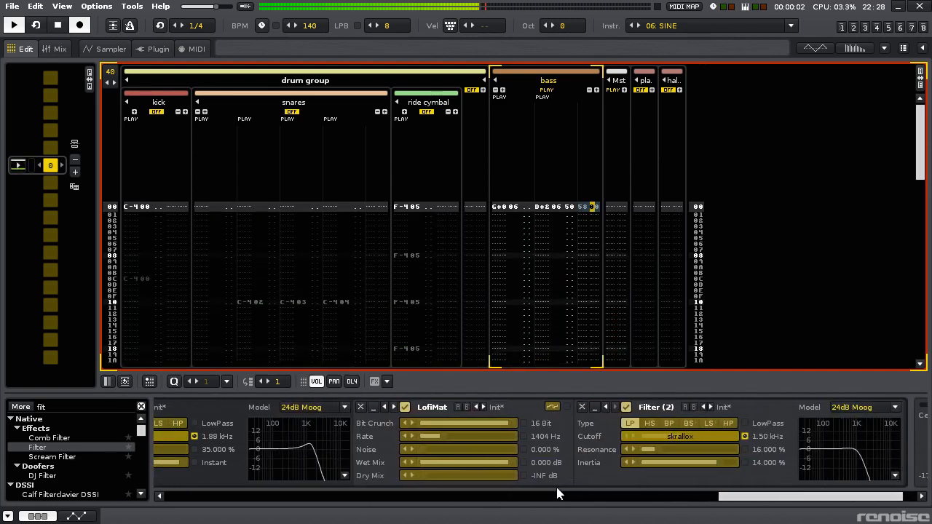
click(469, 436)
drag(752, 501, 552, 501)
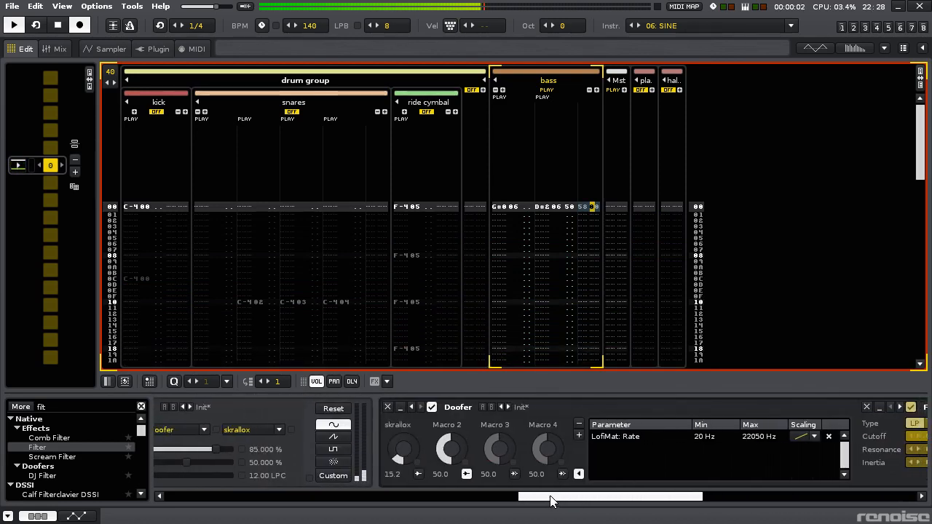
- Set the LofiMat Rate mapping's minimum to 1019 Hz while sweeping Macro 2 from 0 up to about 14
key(space)
drag(447, 449, 446, 474)
drag(559, 498, 584, 500)
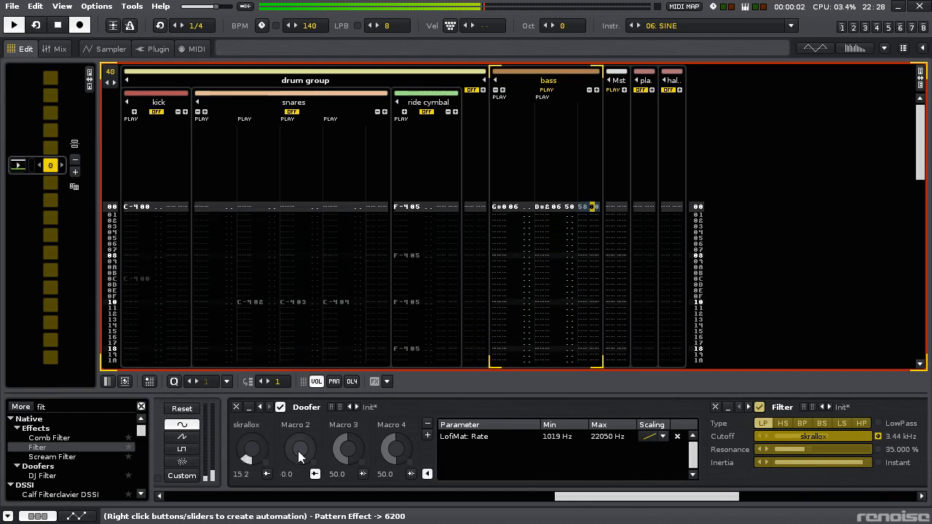
drag(302, 454, 302, 426)
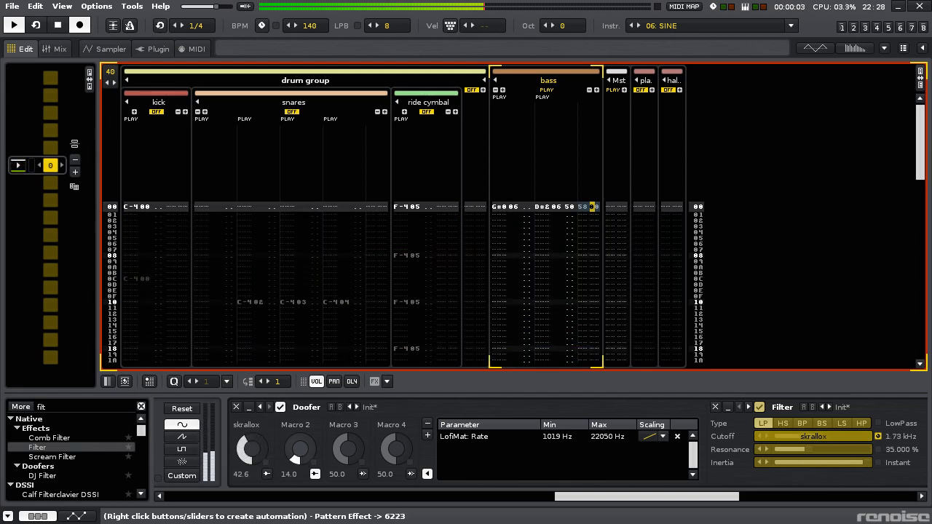
- Lower the LofiMat Rate mapping's maximum to 1907 Hz and settle its minimum at 1019 Hz
mouse_move(570, 497)
mouse_down()
mouse_move(690, 497)
mouse_move(553, 502)
mouse_up()
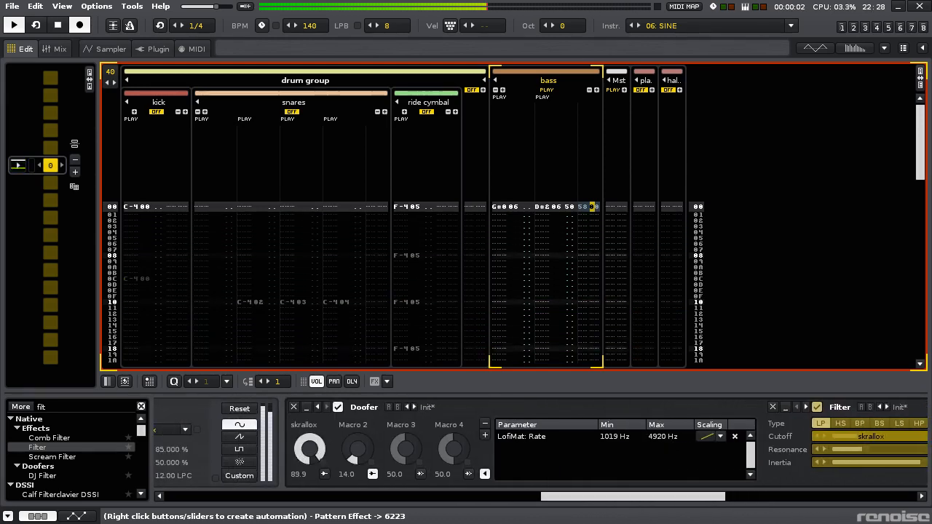
drag(656, 437, 656, 446)
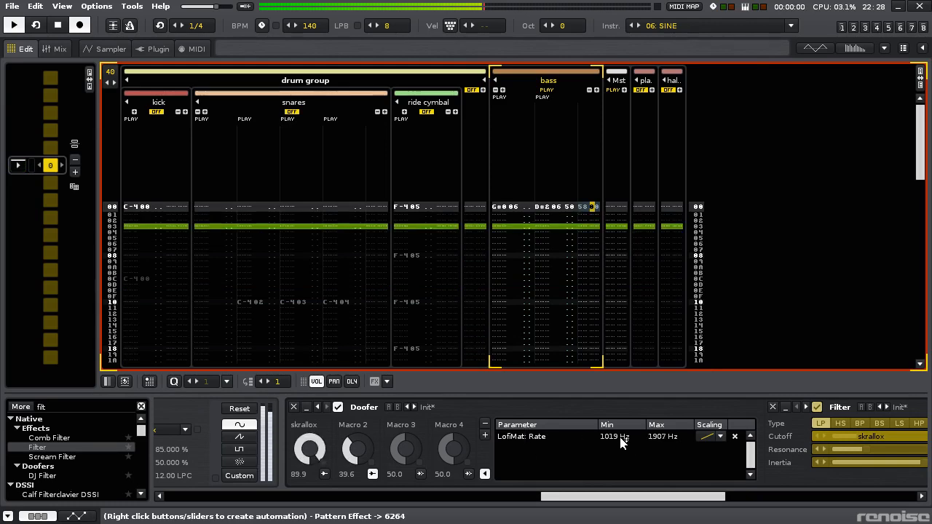
drag(619, 437, 620, 440)
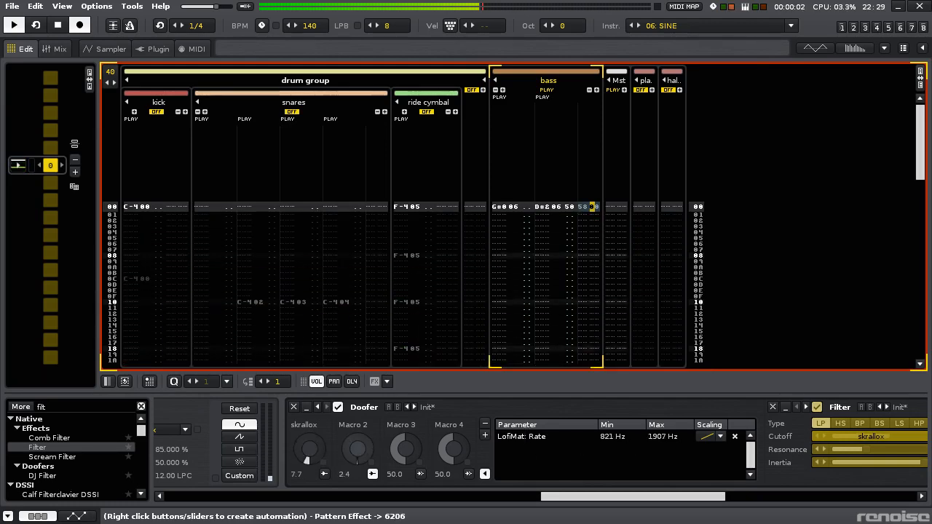
drag(611, 441, 611, 437)
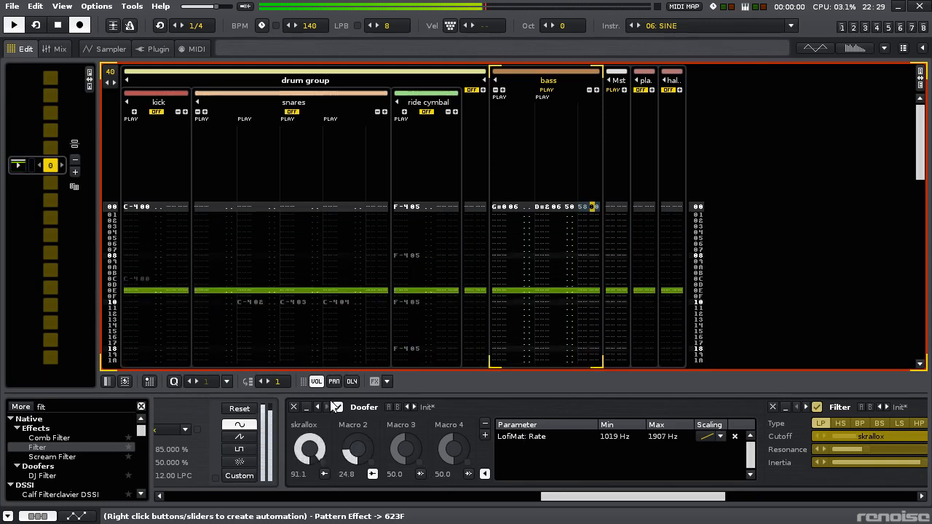
- Rename Macro 2 as "throat" and close the Doofer's mapping list
double_click(348, 424)
text(throat)
key(Return)
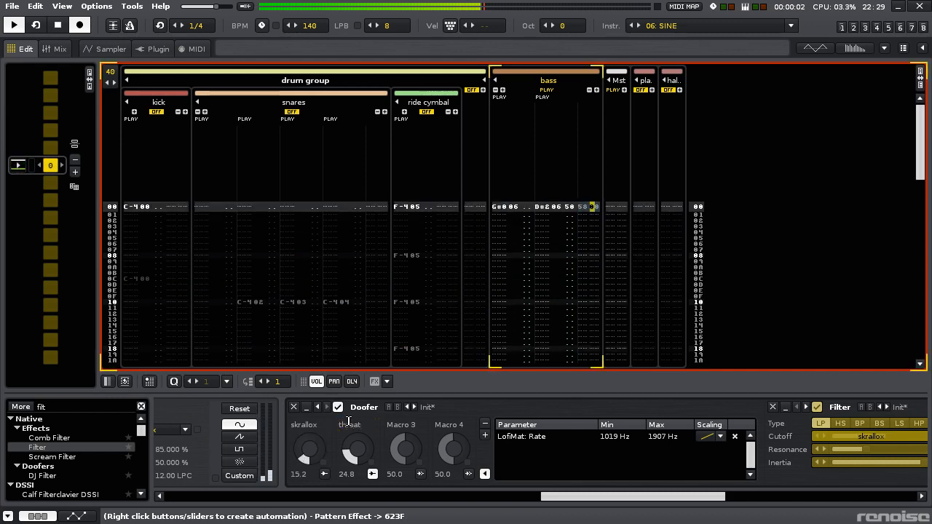
click(484, 474)
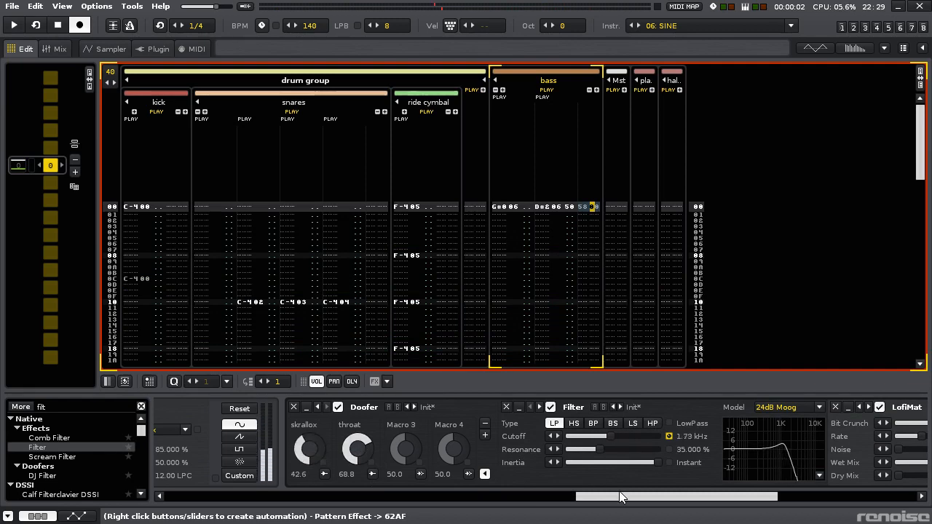
- Search the effects list for "chop"
drag(620, 497, 712, 497)
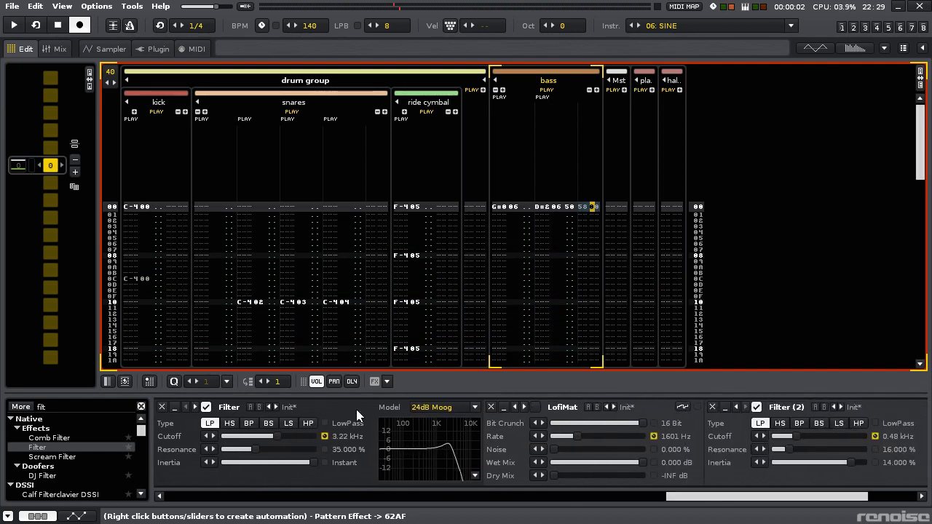
click(103, 408)
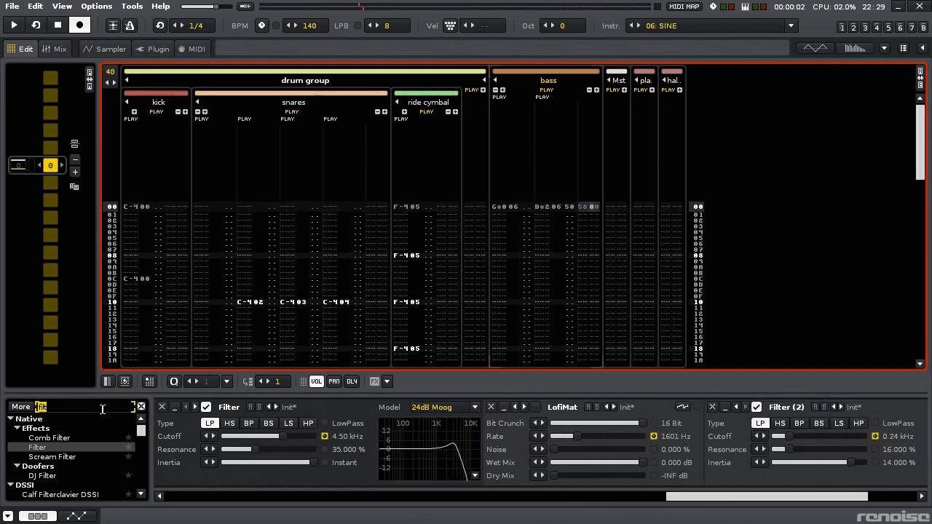
text(chop)
key(Return)
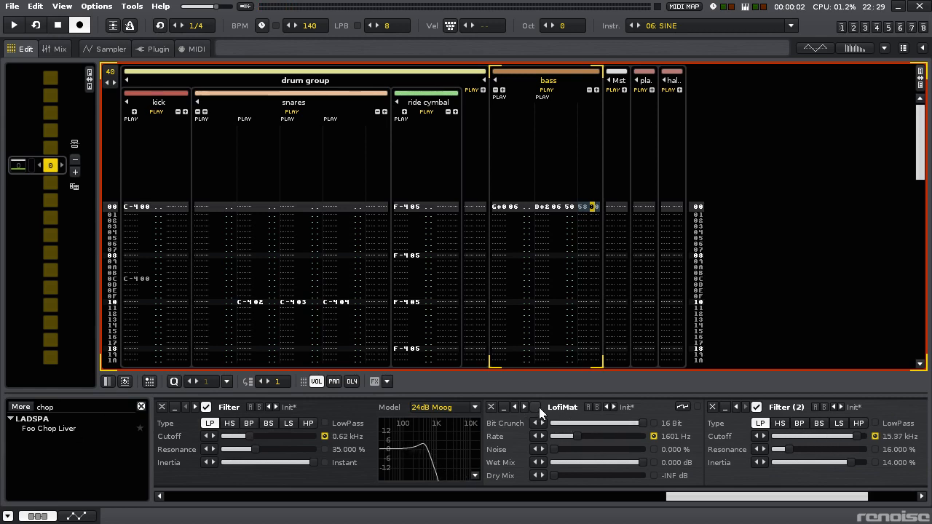
- Bypass the LofiMat during playback and insert Foo Chop Liver between it and the first Filter, with a chop window of 18
key(space)
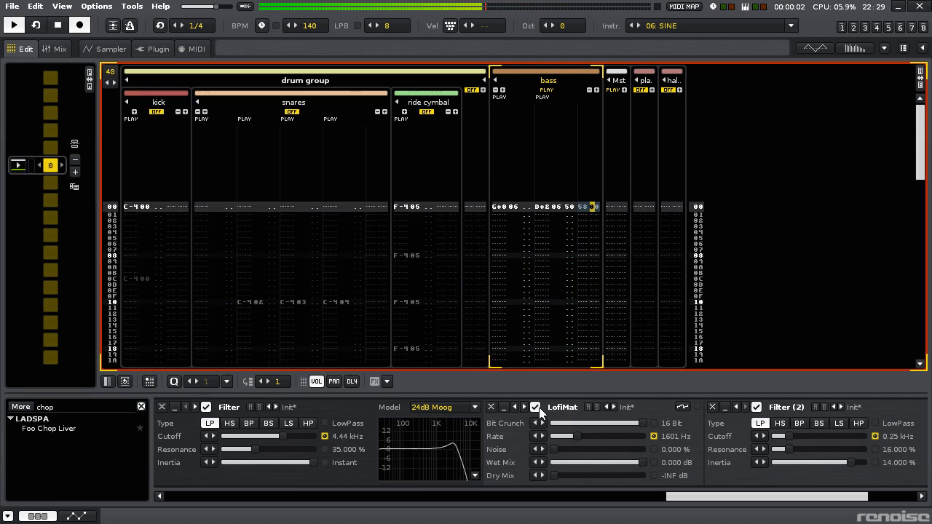
click(536, 407)
drag(50, 430, 521, 447)
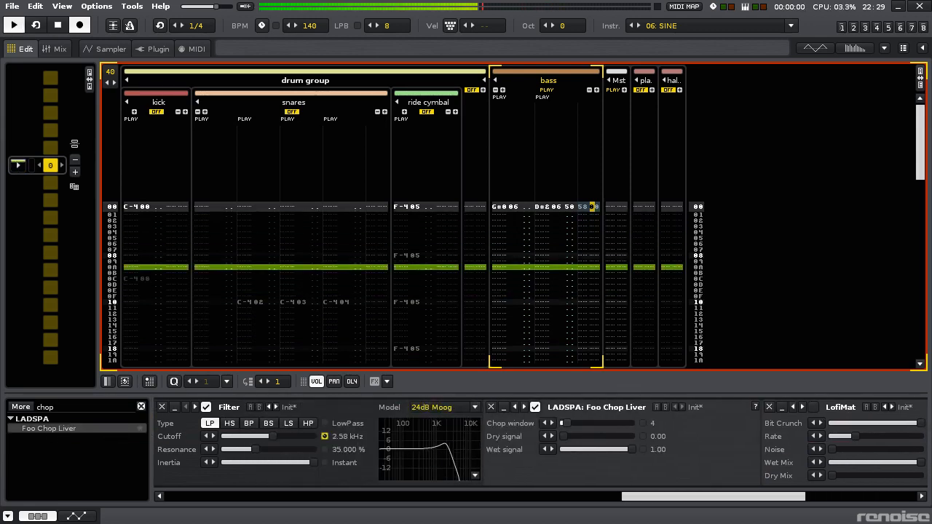
drag(566, 422, 596, 423)
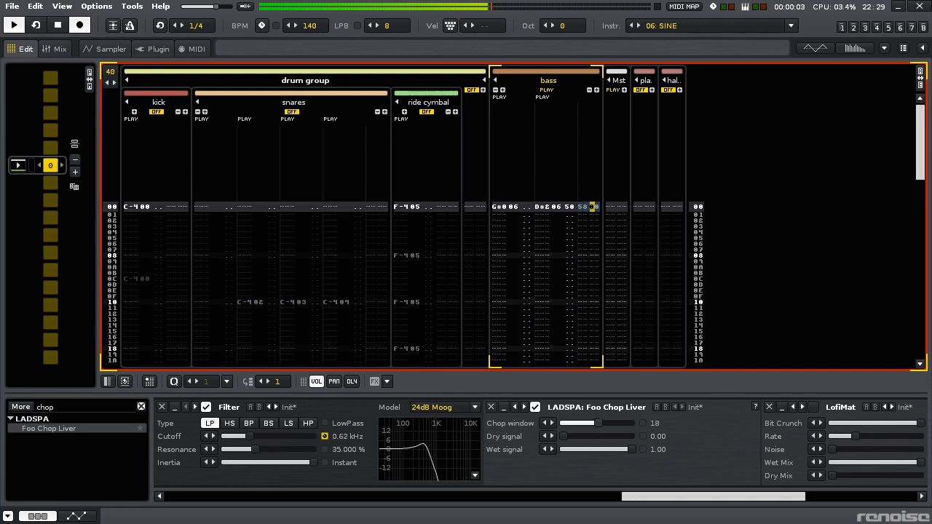
- Set the first Filter's resonance to 51 % and its inverted cutoff mapping to 16.68–0.12 kHz with a flatter scaling curve
drag(255, 450, 268, 449)
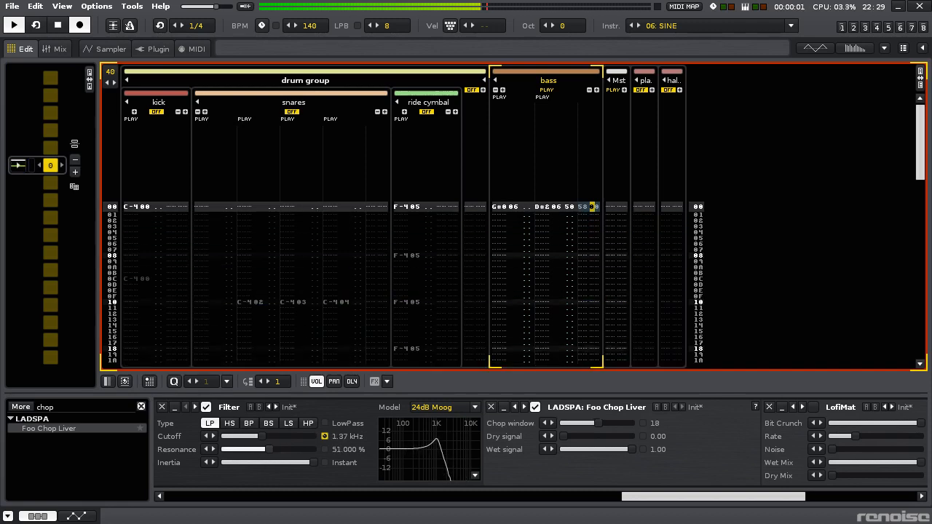
drag(641, 496, 485, 498)
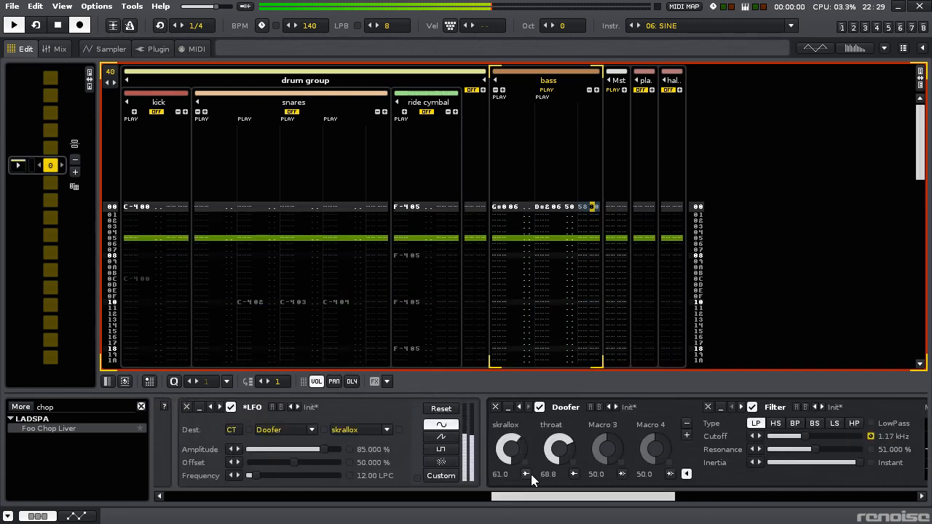
drag(562, 499, 622, 500)
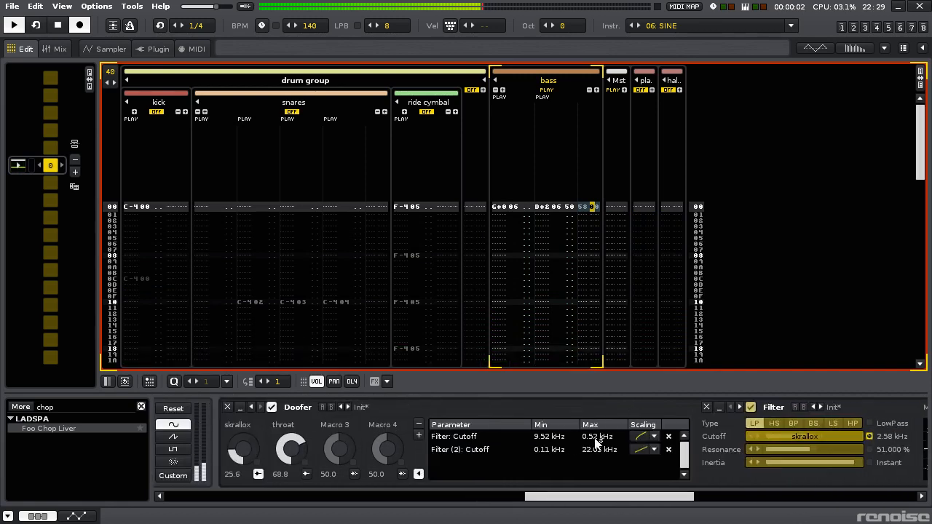
drag(596, 437, 549, 418)
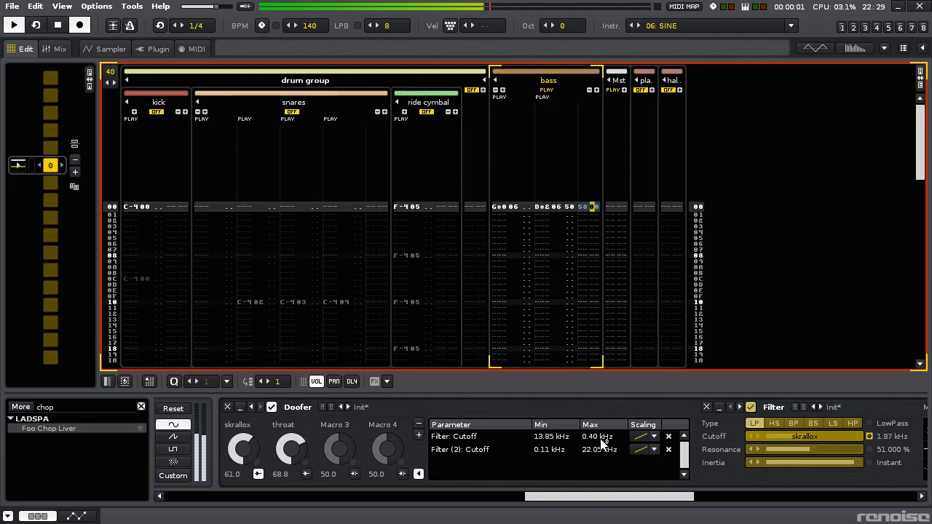
drag(597, 437, 603, 440)
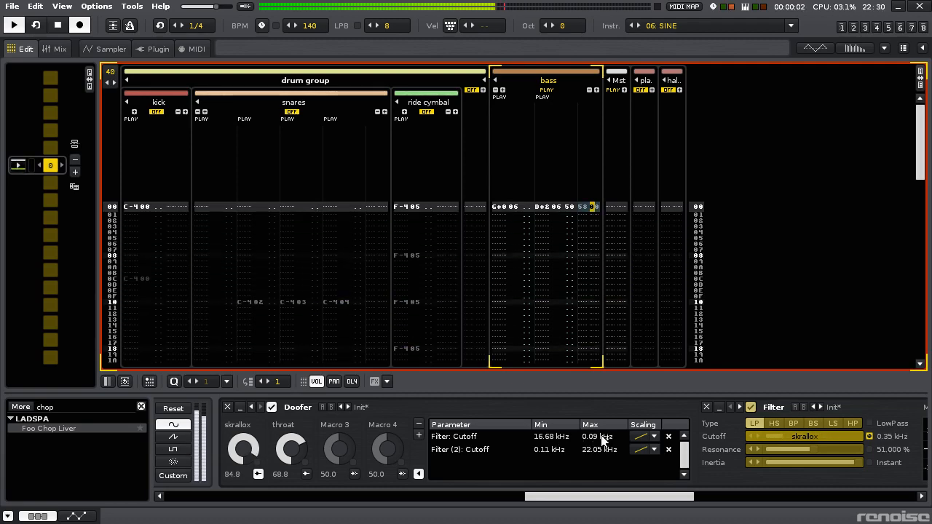
- Delete the *LFO device, clear the effect command on line 00 of the bass track and restart playback
drag(597, 496, 532, 497)
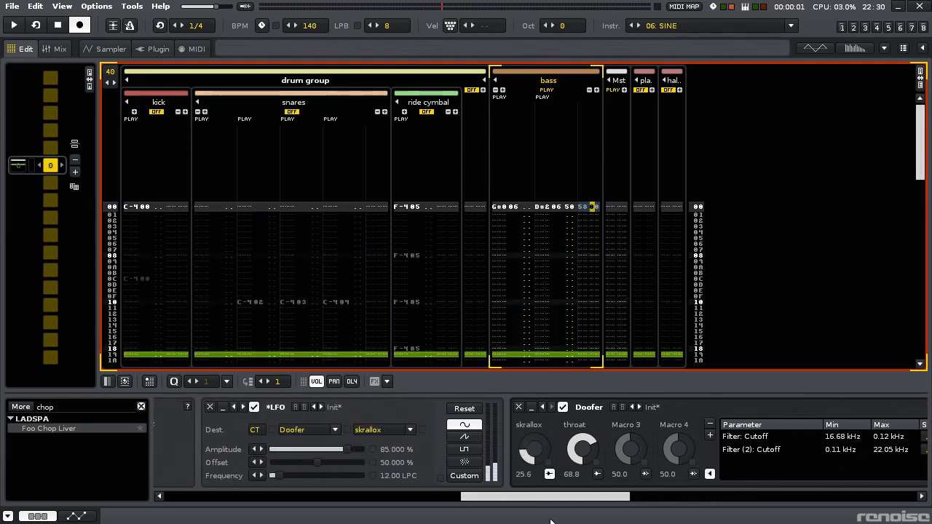
click(212, 406)
key(space)
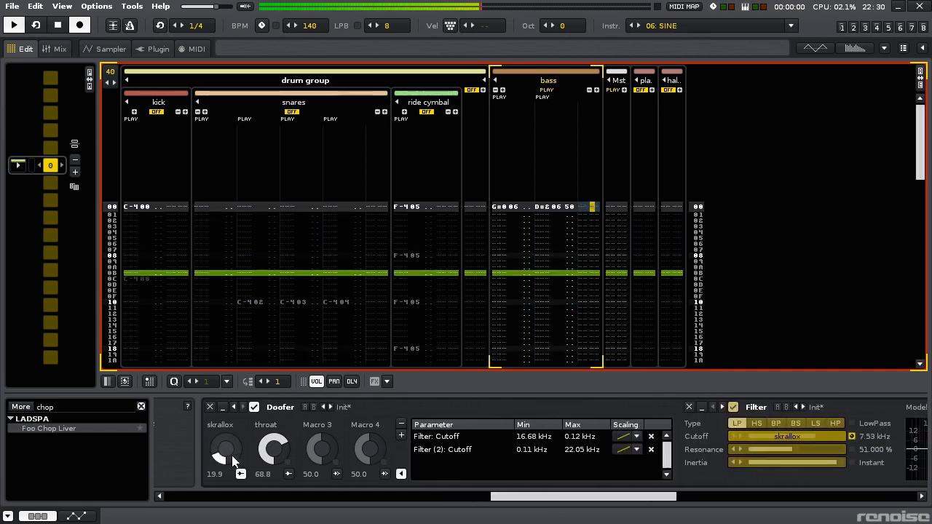
- Create a skrallox automation envelope starting at about 12.8 % and rising to 100 % near line 4
middle_click(227, 446)
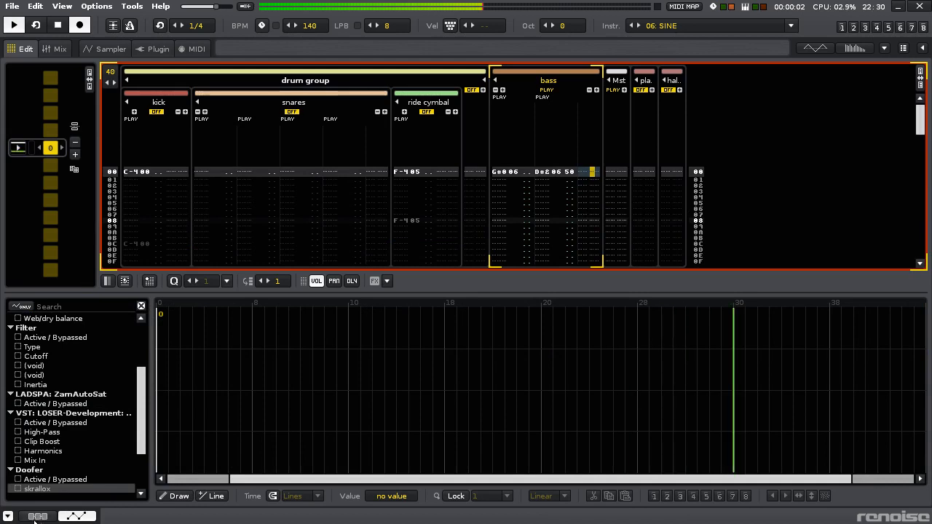
click(157, 452)
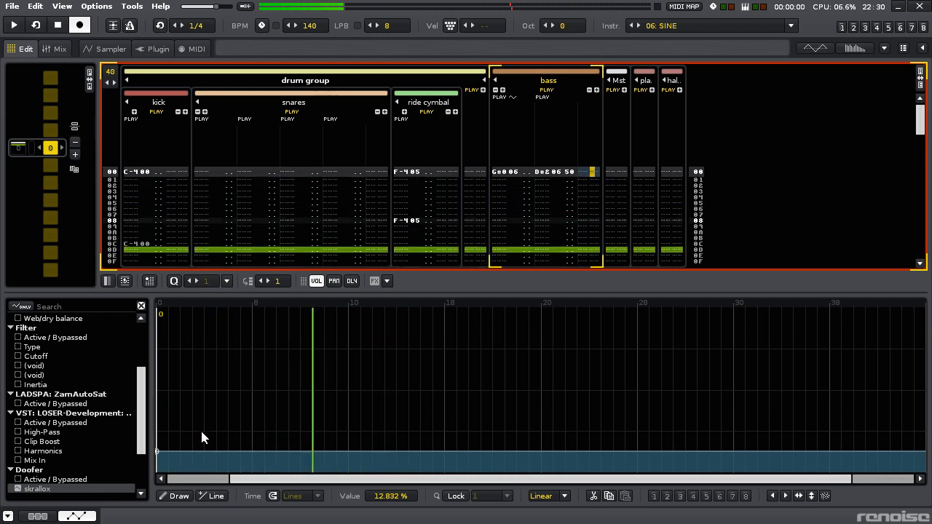
drag(198, 448, 205, 309)
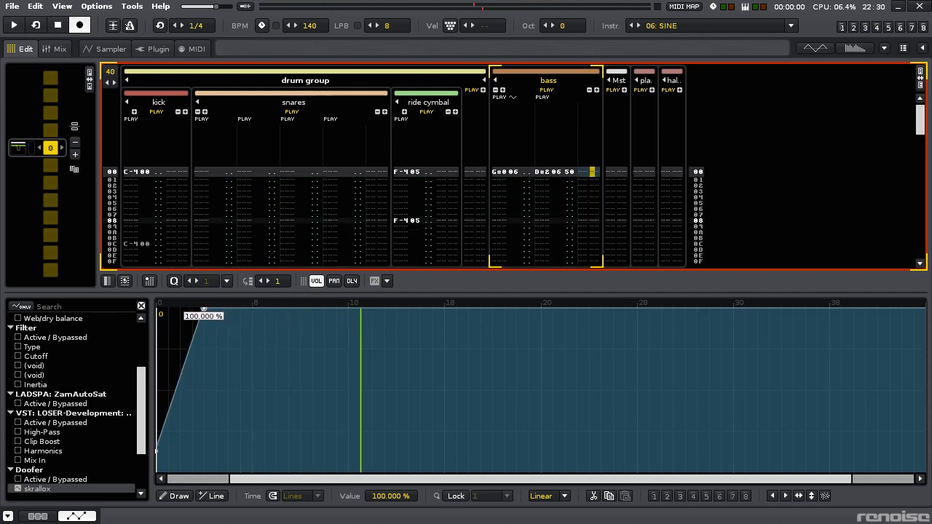
- Shape the skrallox envelope's start with a low point before line 4, rises to about 67 % and 86 % by line 8, then a drop to about 5 %
click(200, 459)
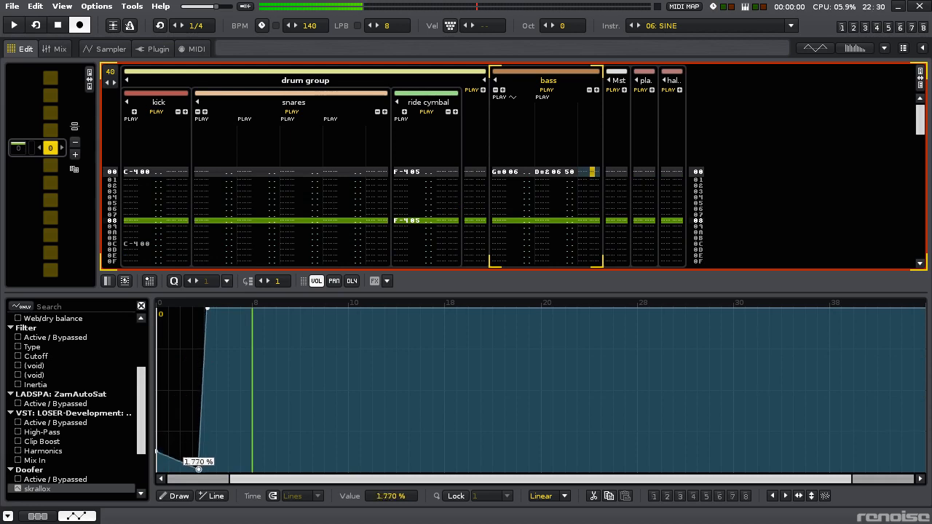
mouse_move(251, 338)
mouse_down()
mouse_move(255, 460)
mouse_move(252, 311)
mouse_move(252, 325)
mouse_up()
drag(205, 350, 204, 363)
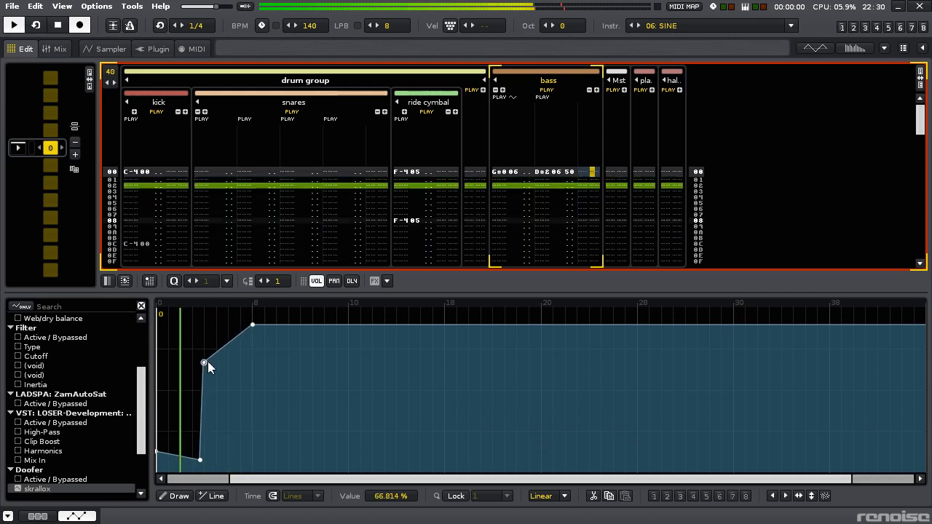
drag(253, 329, 249, 404)
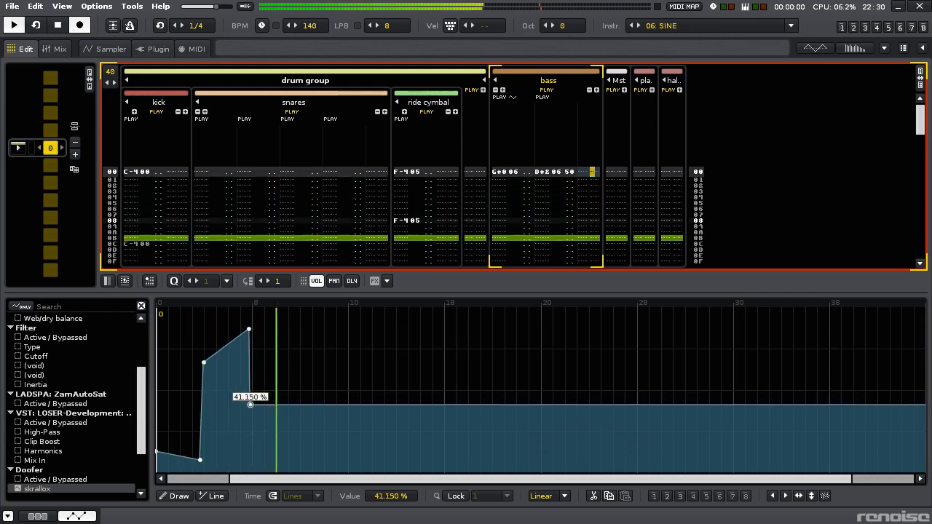
scroll(251, 404, up, 5)
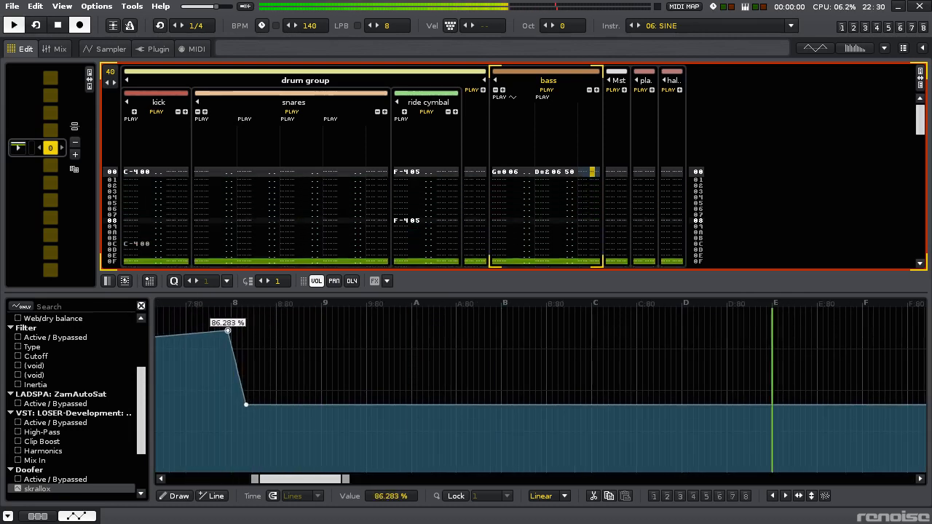
drag(247, 404, 364, 466)
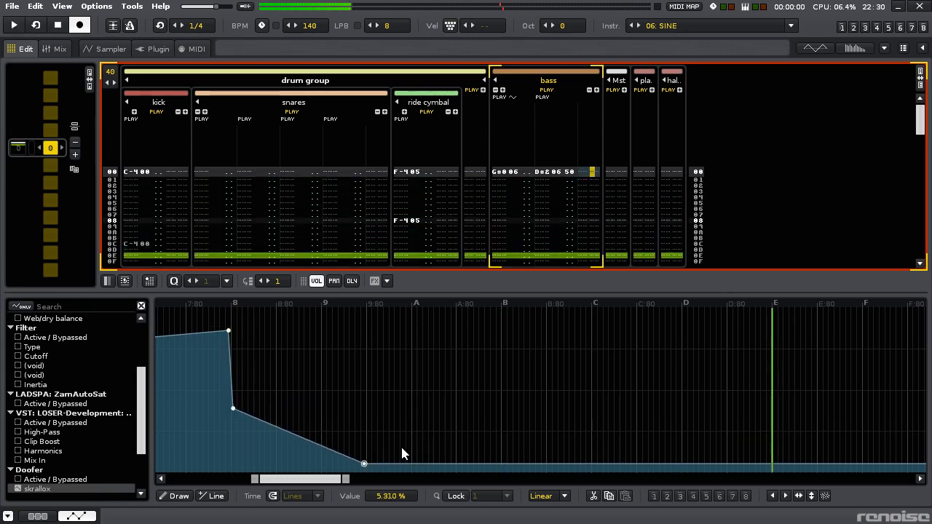
scroll(401, 444, down, 5)
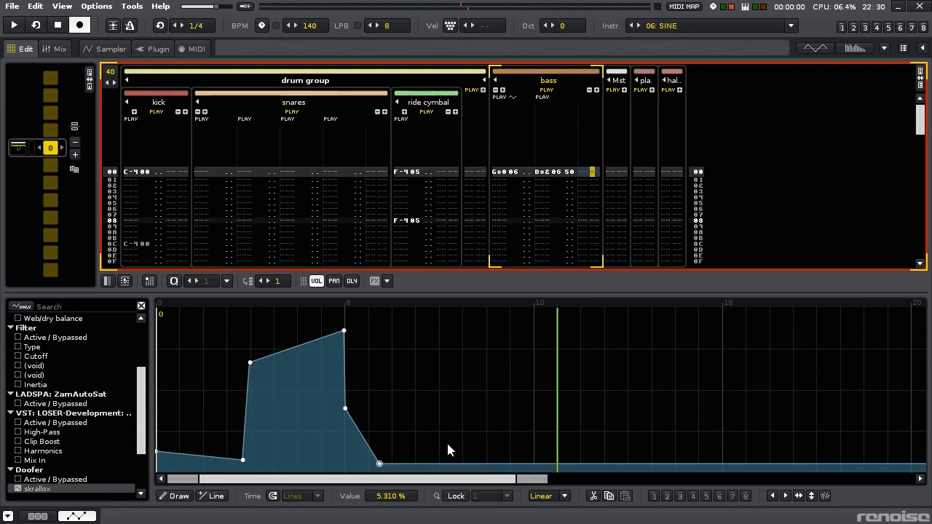
- Extend the envelope with a decaying peak at line 0C, a jump near line 10 and a ramp to about 87 % at line 20, and audition it
drag(437, 463, 536, 375)
click(437, 397)
drag(791, 374, 914, 328)
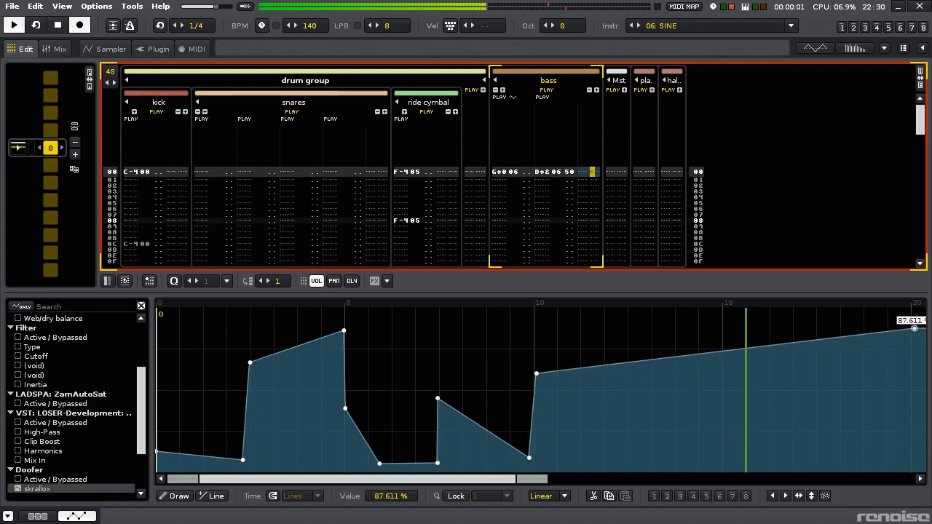
key(space)
scroll(750, 408, down, 3)
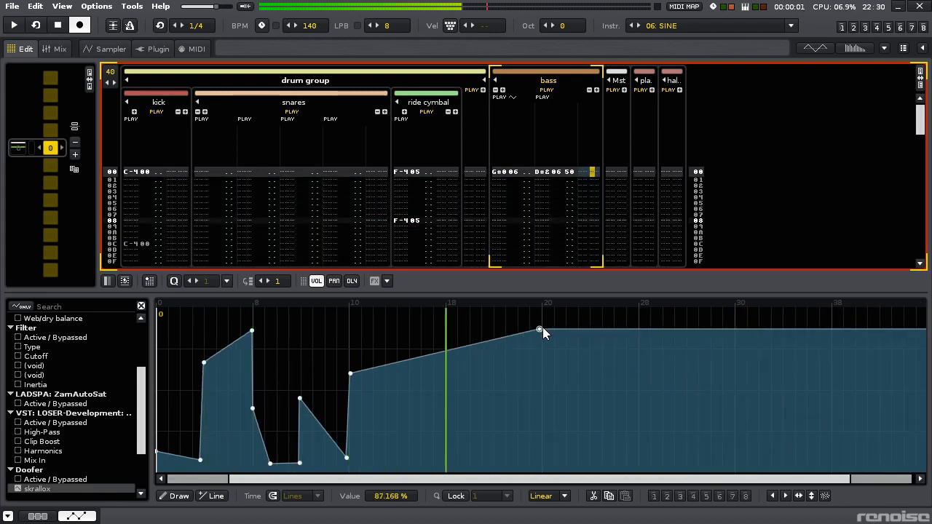
key(space)
scroll(568, 172, down, 7)
key(space)
key(space)
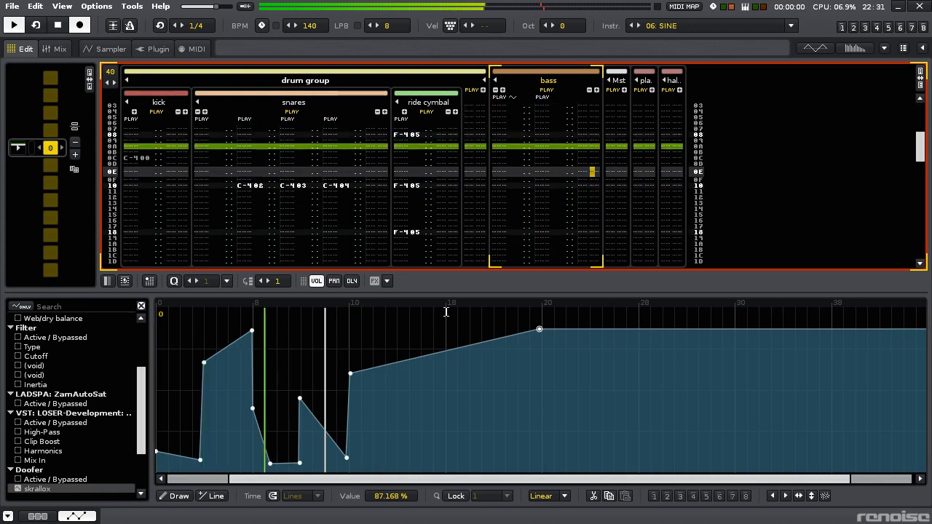
key(space)
key(space)
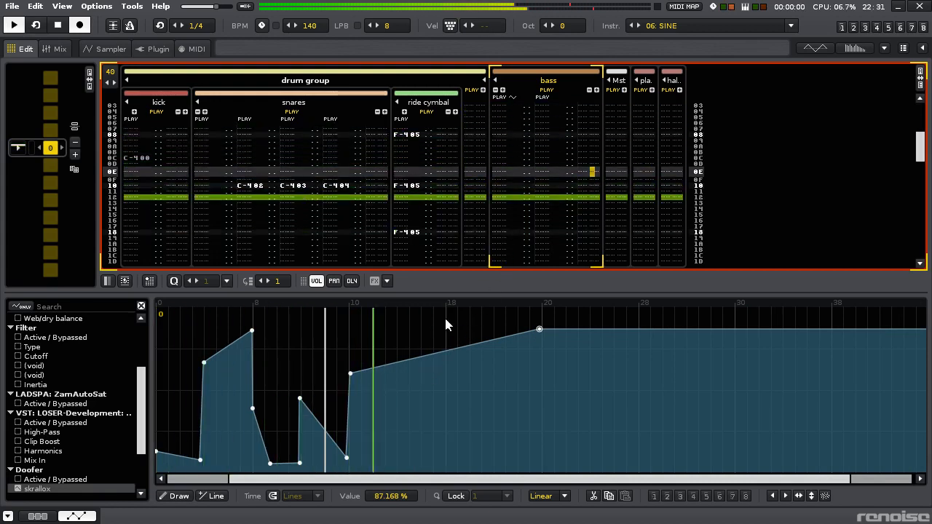
- Add an upward jump from about 72 % at line 16, a dip near line 1C and a point at about 55 % at line 20
click(421, 355)
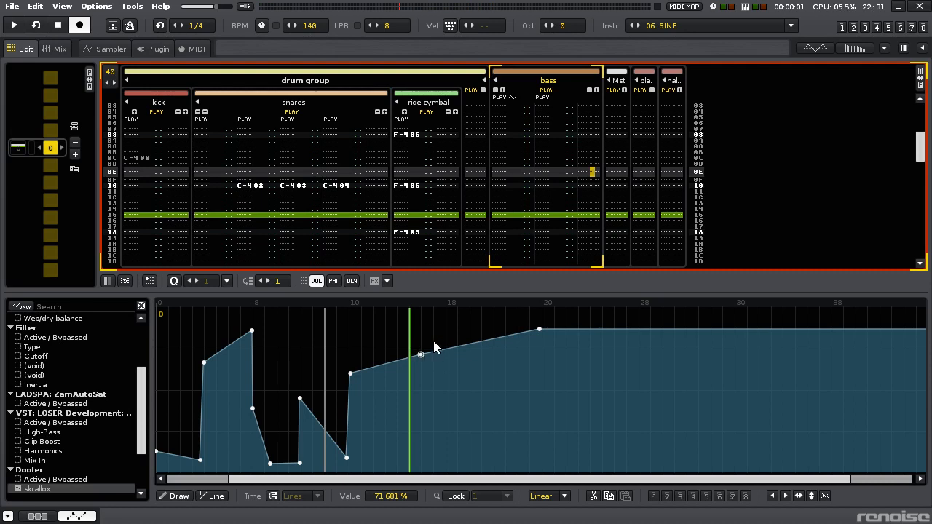
click(421, 320)
key(space)
drag(473, 341, 489, 345)
click(497, 394)
drag(497, 394, 492, 407)
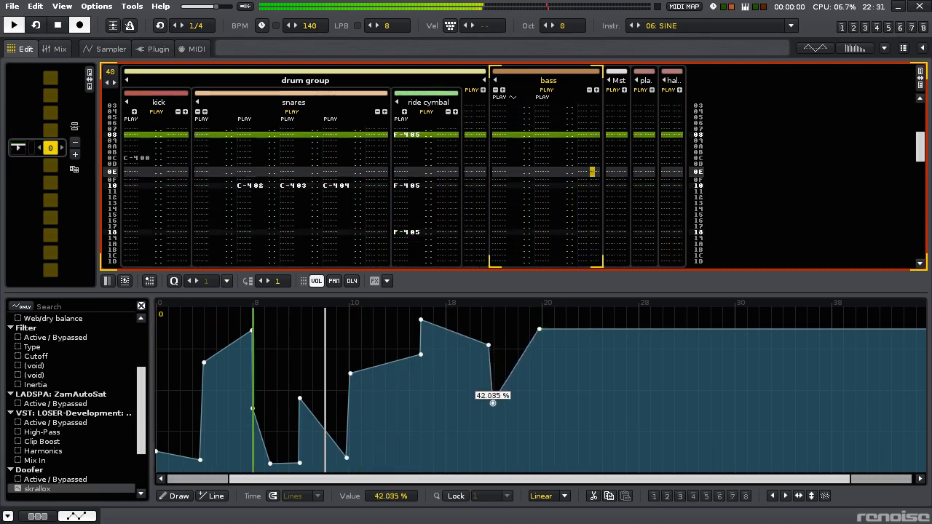
click(539, 382)
drag(538, 382, 539, 381)
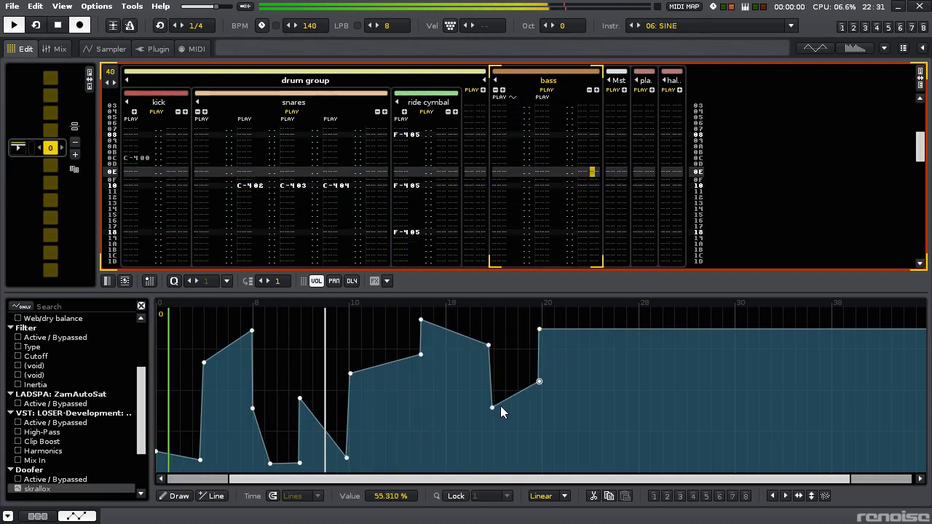
- Turn the dip near line 1C into a peak, add a narrow spike at line 20 and continue down to about 23 % at line 28
drag(501, 409, 546, 441)
right_click(538, 381)
click(497, 280)
key(space)
drag(607, 414, 595, 401)
click(639, 434)
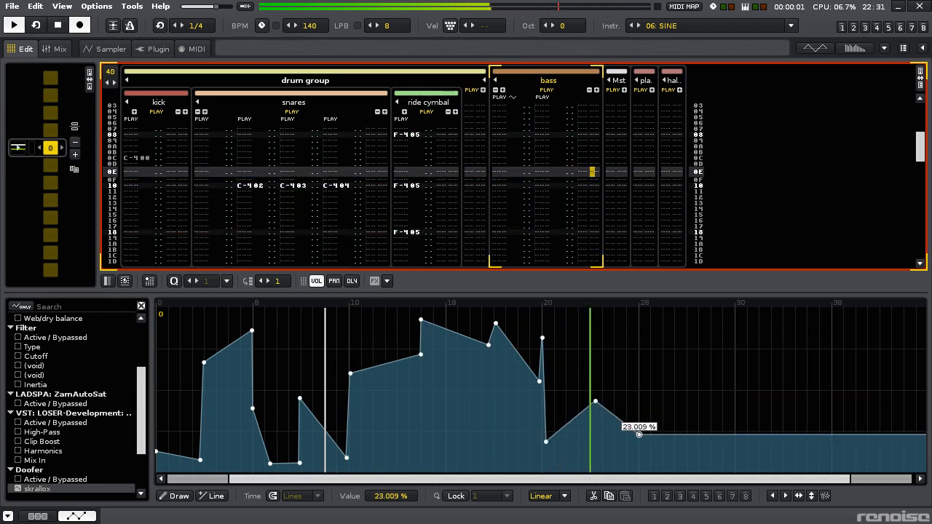
- Reshape the section after line 20 into a ramp from about 20 % to 50 %, with a vertical drop to about 17 % at line 28
drag(640, 434, 637, 442)
drag(595, 401, 636, 391)
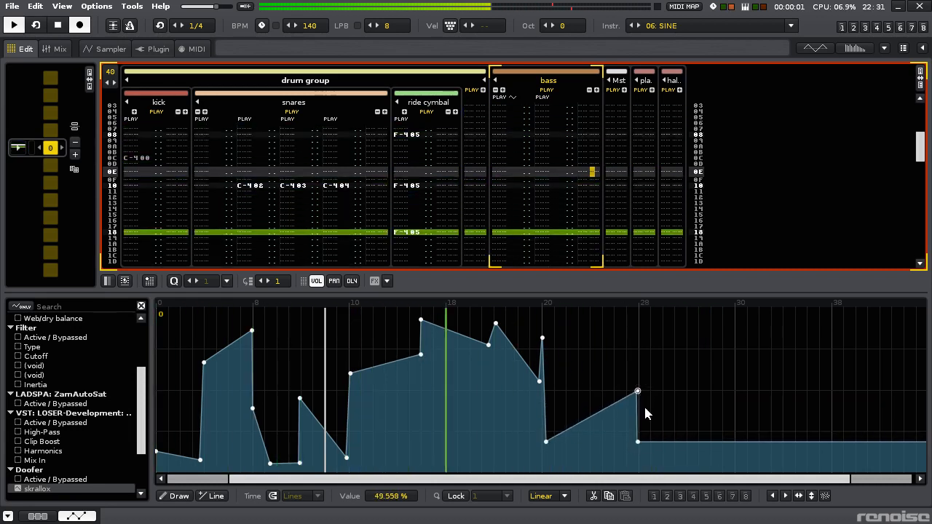
scroll(639, 413, up, 2)
drag(636, 443, 638, 444)
key(space)
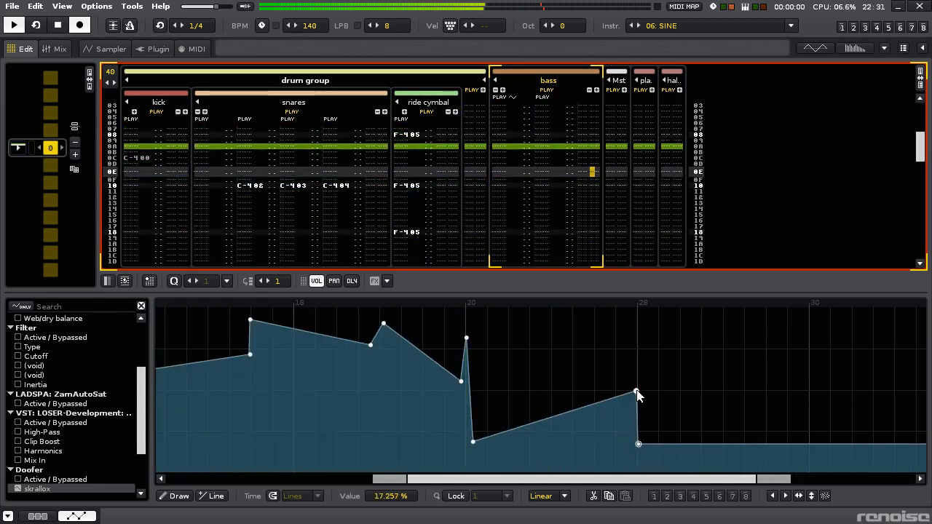
drag(636, 391, 639, 390)
mouse_move(476, 444)
mouse_down()
mouse_move(475, 376)
mouse_move(475, 440)
mouse_up()
scroll(617, 427, down, 2)
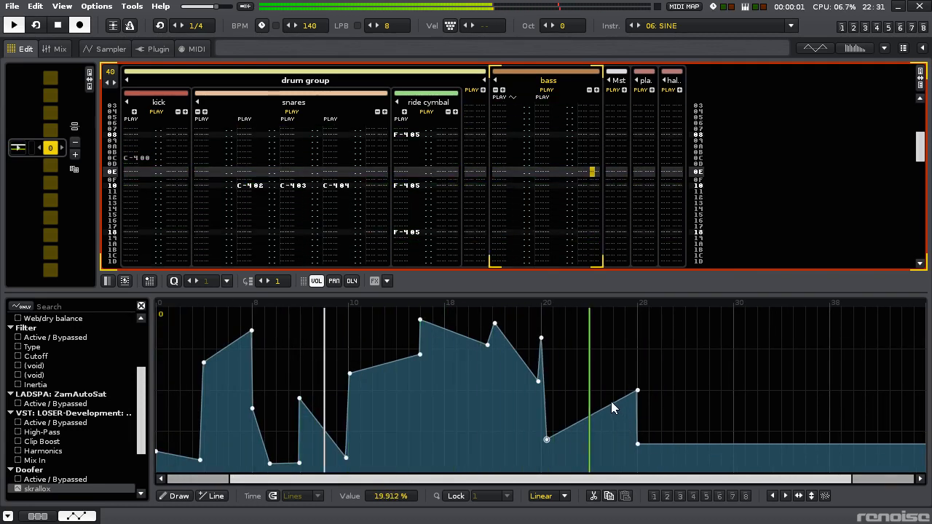
- Solo the bass track, lower the point near line 1C to 0 % and replace the spike at line 20 with a 100 % peak
key(ctrl+backslash)
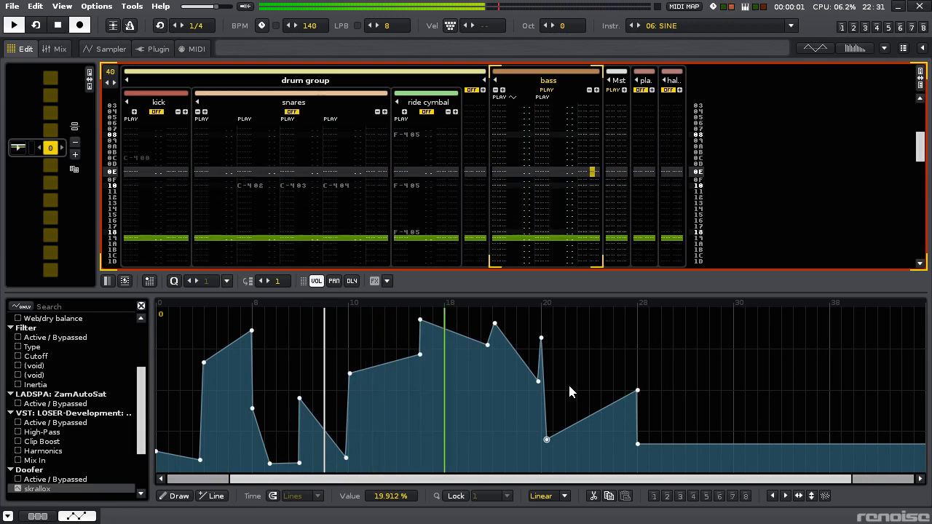
drag(494, 323, 497, 475)
drag(537, 382, 539, 308)
right_click(544, 338)
click(519, 281)
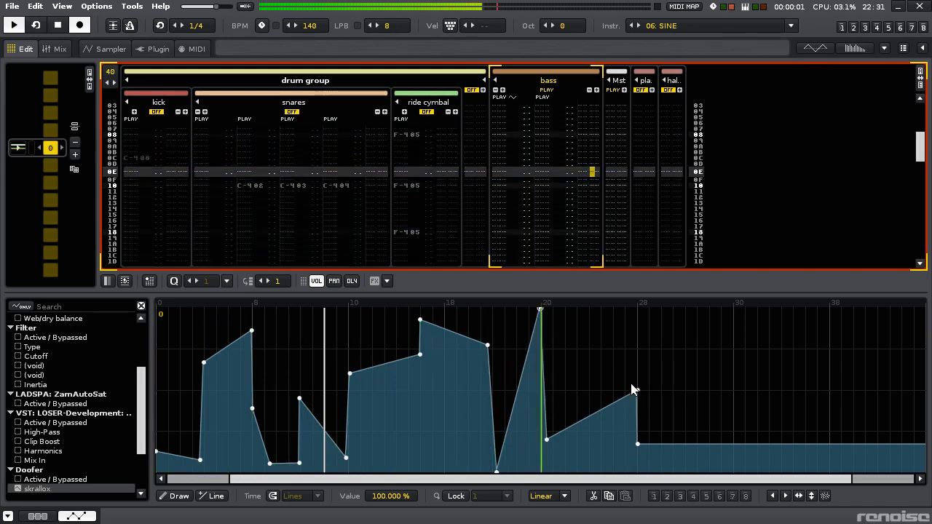
- Raise the line 28 peak to 100 %, shift it and its drop near line 2C, and add low points at 0 % and about 1.3 % before it
drag(636, 391, 637, 308)
drag(582, 427, 600, 471)
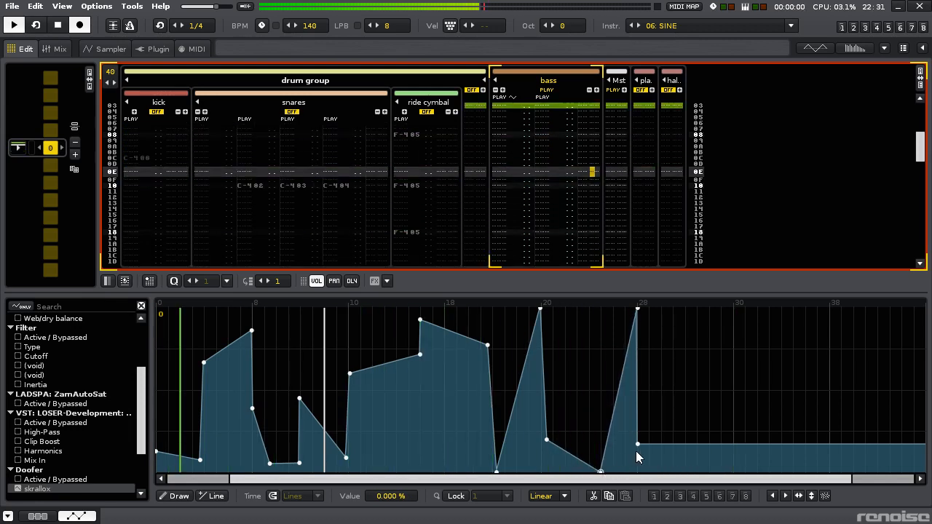
drag(638, 444, 684, 442)
drag(637, 309, 680, 308)
drag(631, 467, 632, 470)
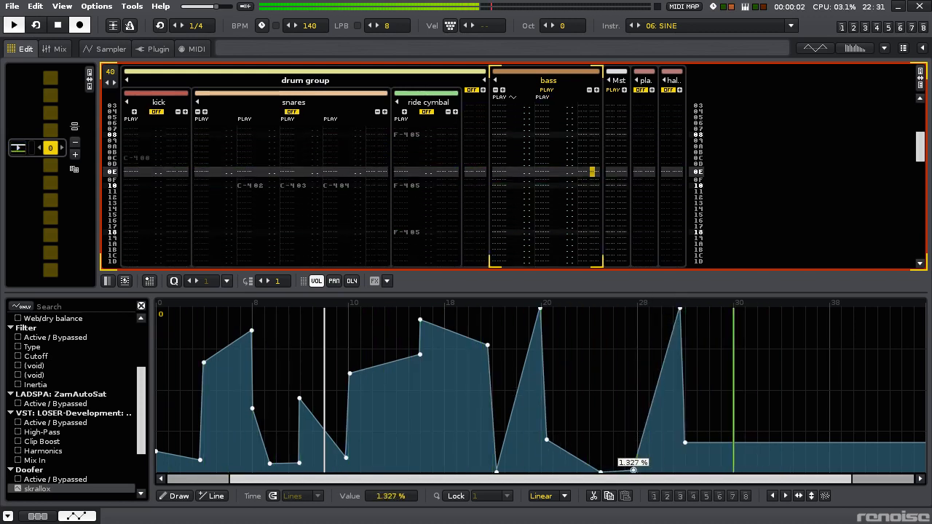
- Add a peak of about 66 % at line 26 and align the preceding 0 % point beneath it for a vertical rise
click(601, 367)
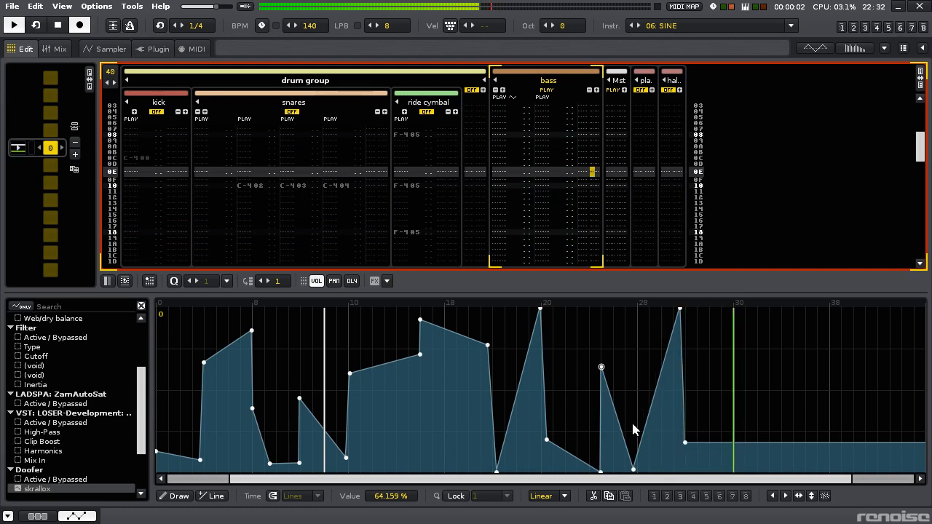
scroll(595, 423, up, 3)
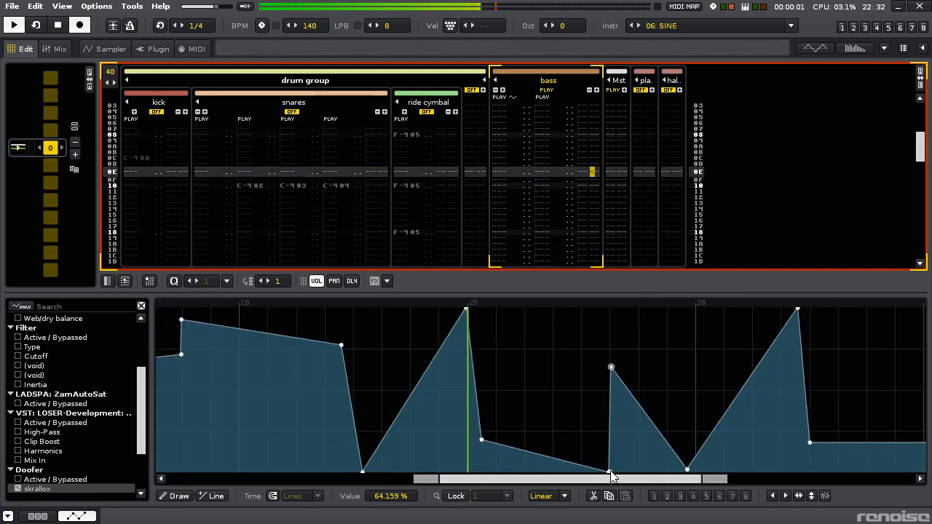
drag(610, 367, 638, 363)
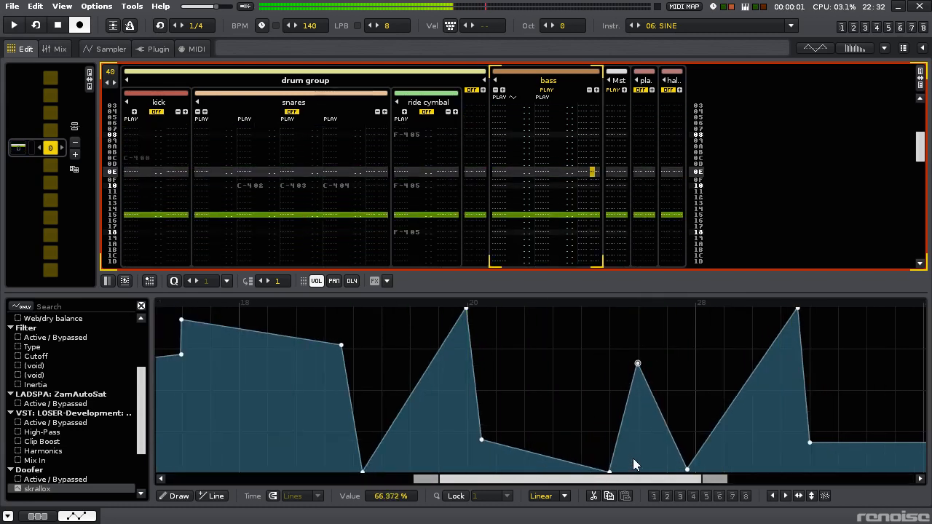
drag(619, 471, 638, 471)
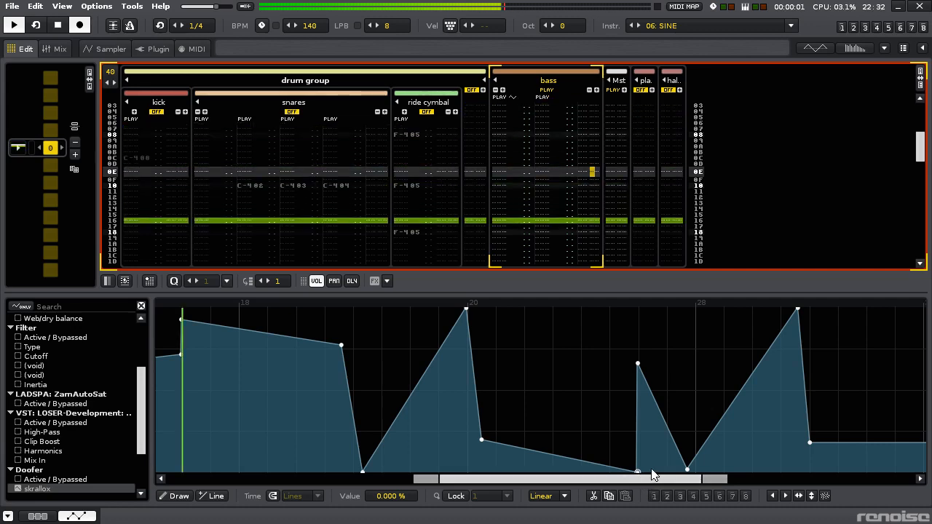
scroll(717, 426, down, 2)
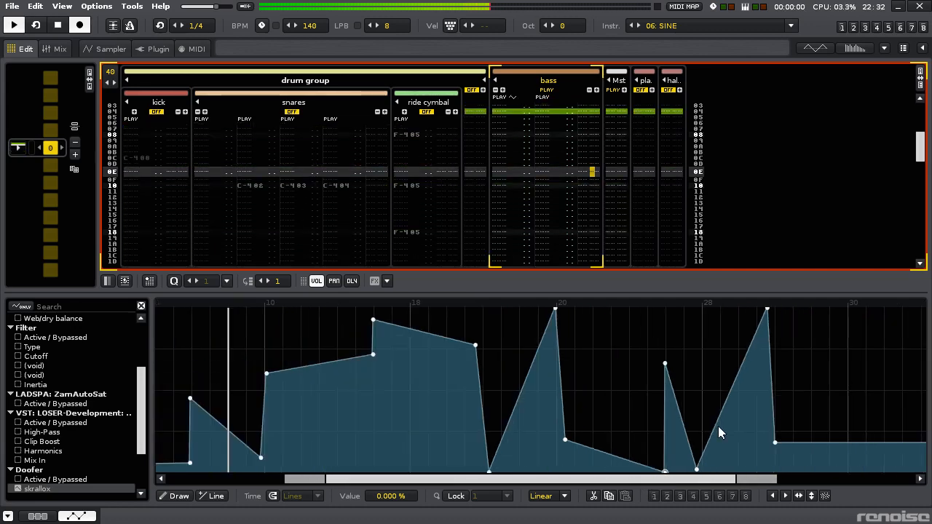
- Hold the envelope level until line 30, add a 100 % peak near line 32 and drop to 0 % just after it
drag(695, 480, 831, 478)
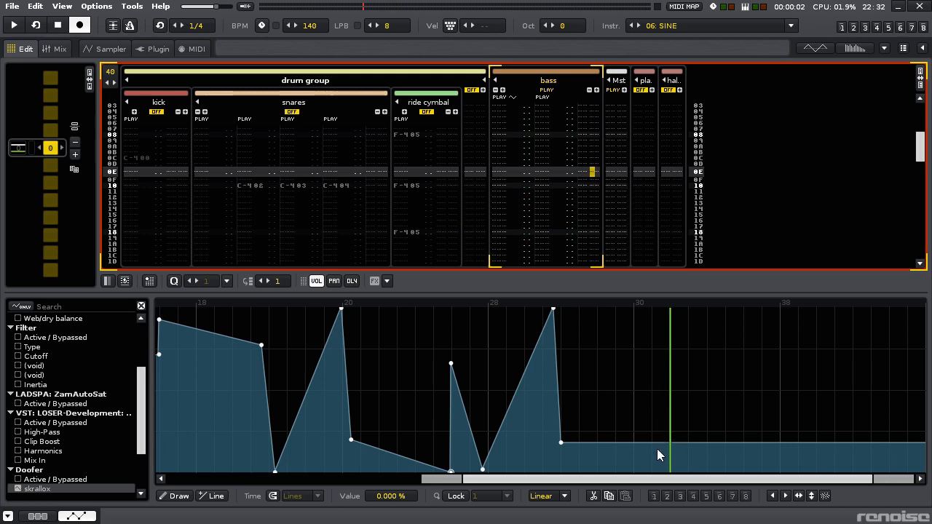
drag(675, 440, 673, 311)
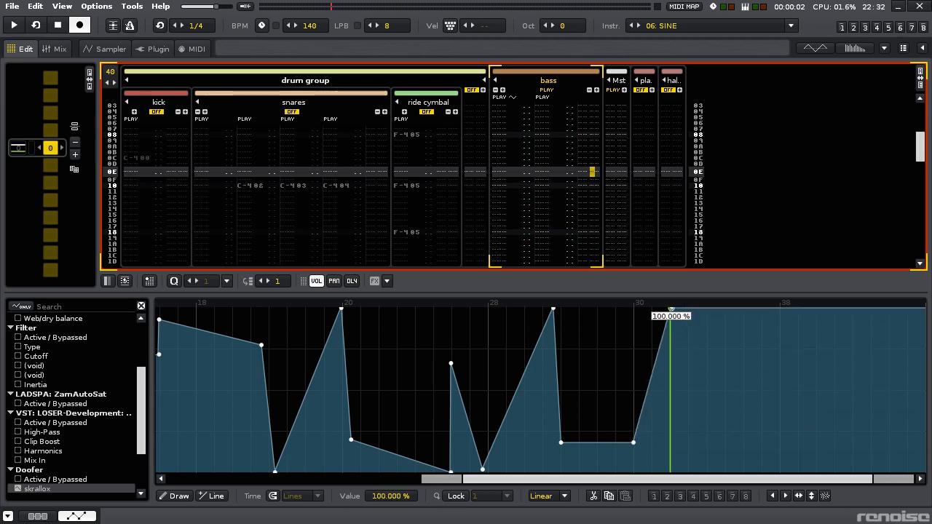
click(681, 472)
key(space)
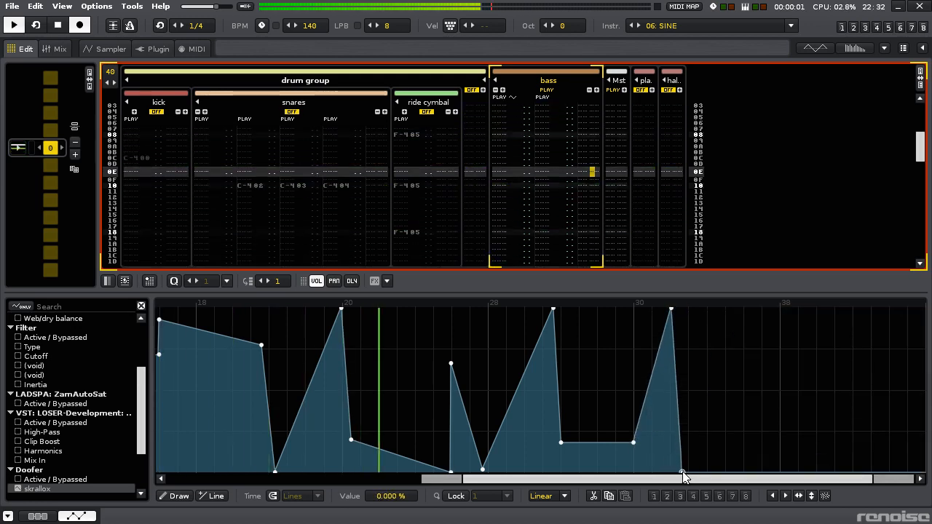
- Add 100 % sawtooth peaks near lines 34 and 36 with steep rises, each falling to 0 %, ending at line 38
drag(681, 469, 680, 472)
drag(710, 396, 703, 309)
drag(759, 470, 750, 473)
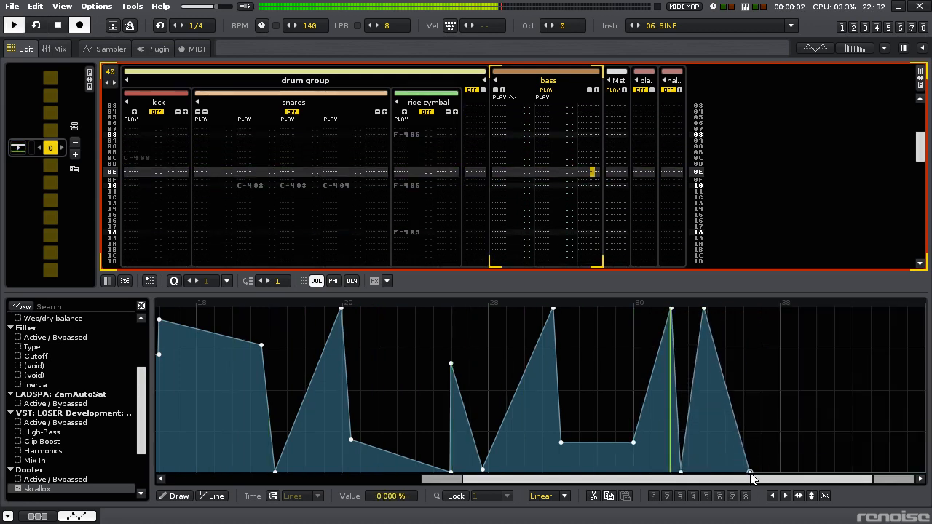
drag(689, 470, 704, 473)
drag(750, 386, 749, 309)
click(779, 472)
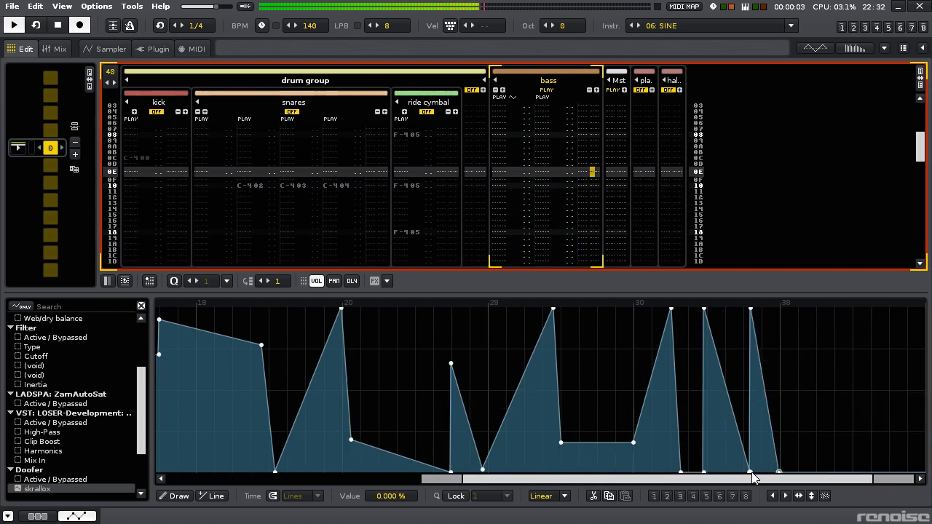
- Fine-align the sawtooth points near lines 34 and 36 and lower the peak at line 32 to about 69 %
drag(752, 476, 747, 472)
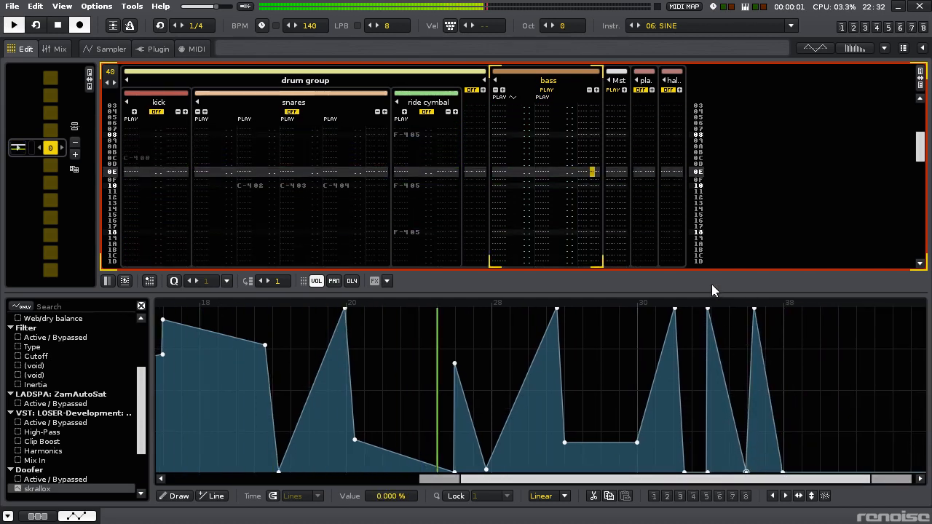
key(space)
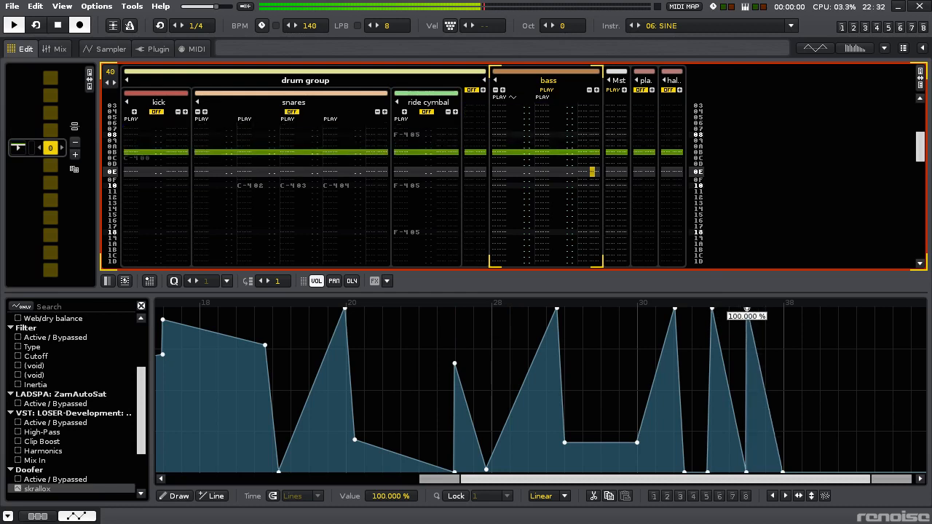
scroll(712, 313, up, 3)
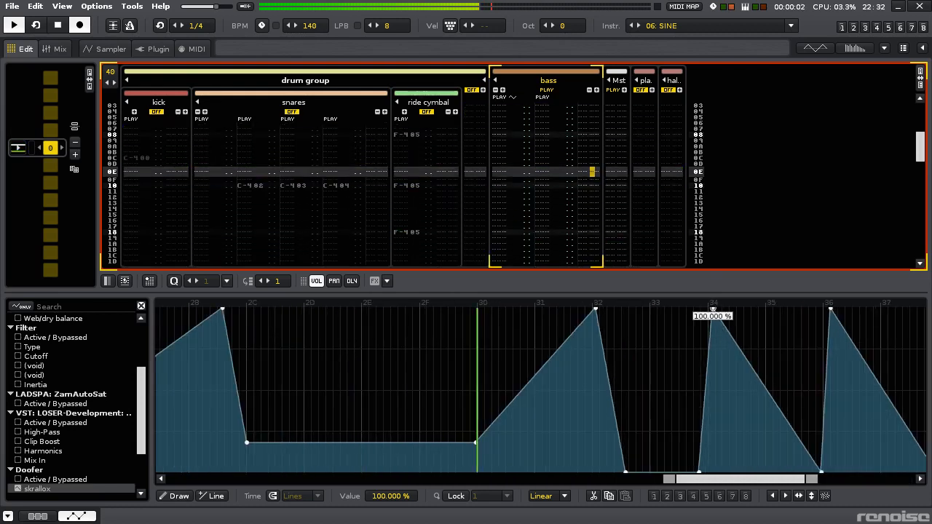
drag(595, 309, 593, 358)
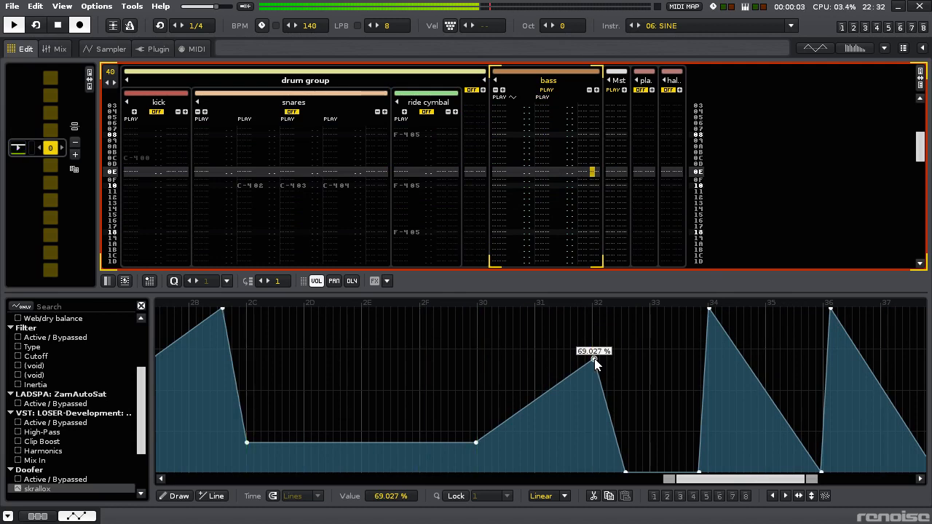
- Raise the envelope peak at line 32 to 100 % and add a point of about 1 % shortly after line 31
drag(594, 359, 594, 308)
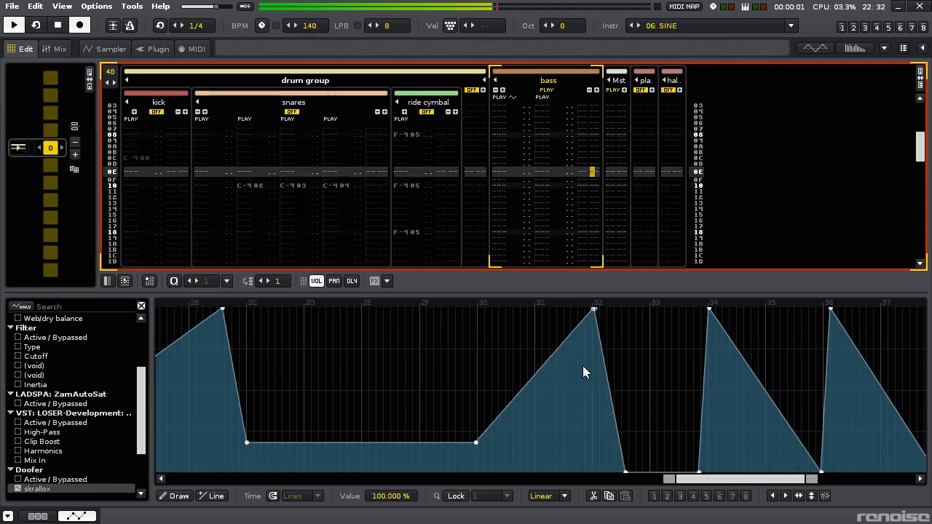
drag(574, 390, 573, 446)
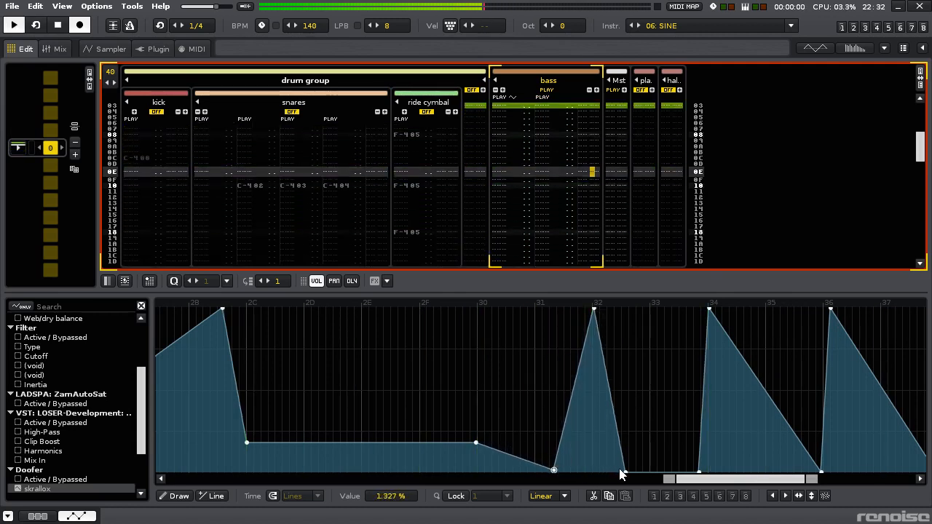
key(space)
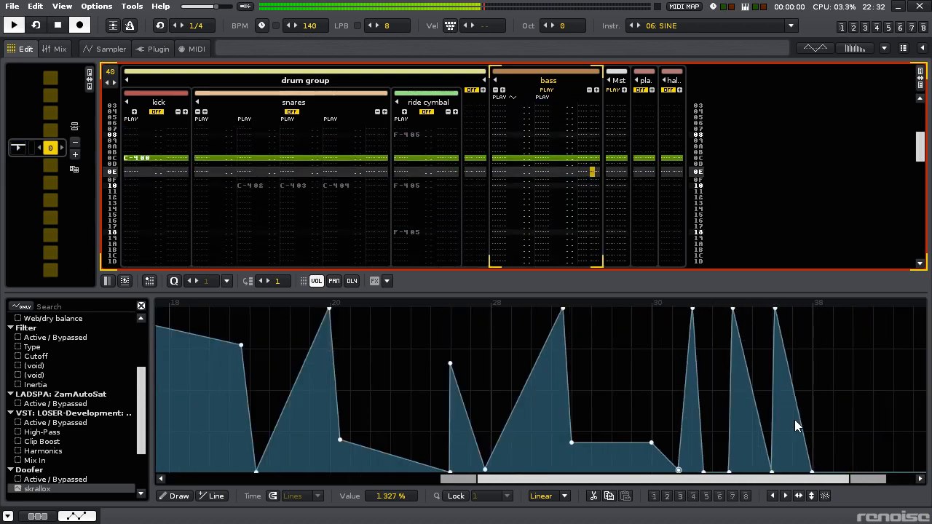
- Jump to about 43 % at line 38, rise to about 64 % near line 3B and drop vertically to about 10 %
mouse_move(815, 420)
mouse_down()
mouse_move(815, 369)
mouse_move(815, 416)
mouse_up()
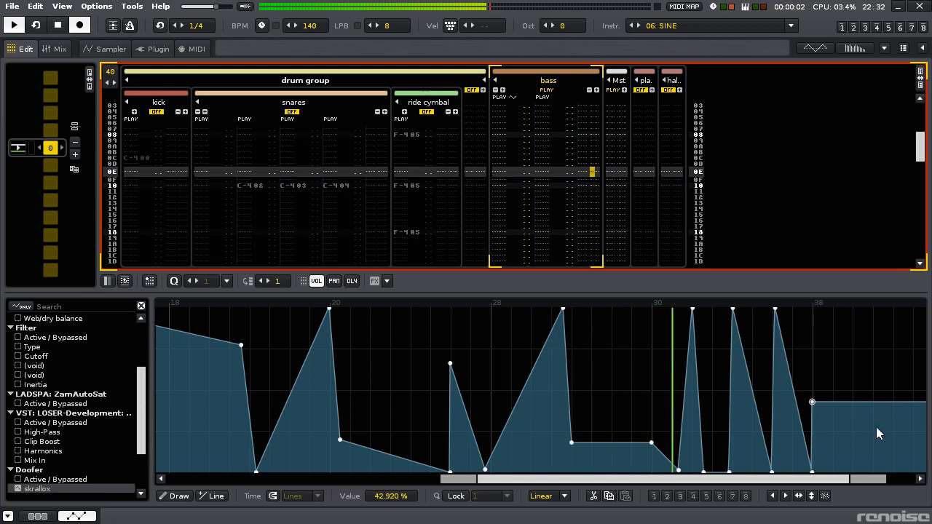
key(space)
drag(880, 432, 874, 456)
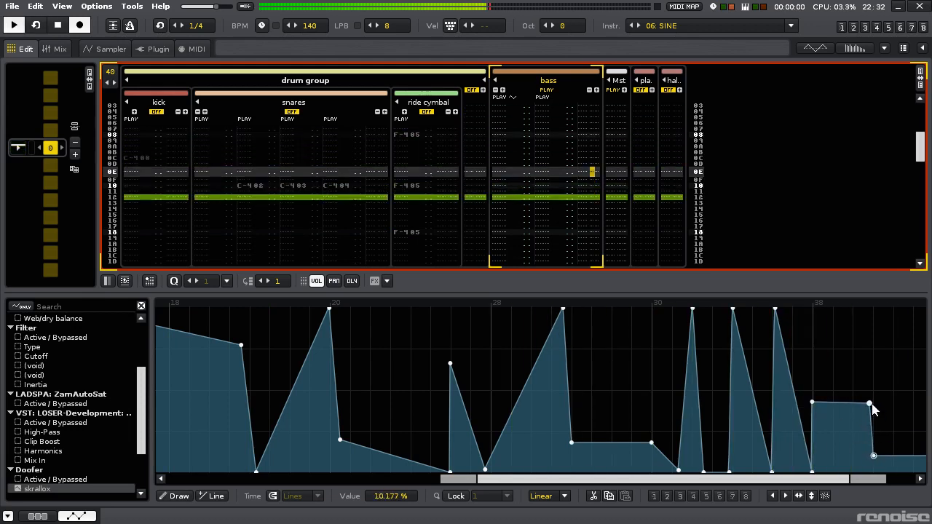
drag(870, 403, 874, 368)
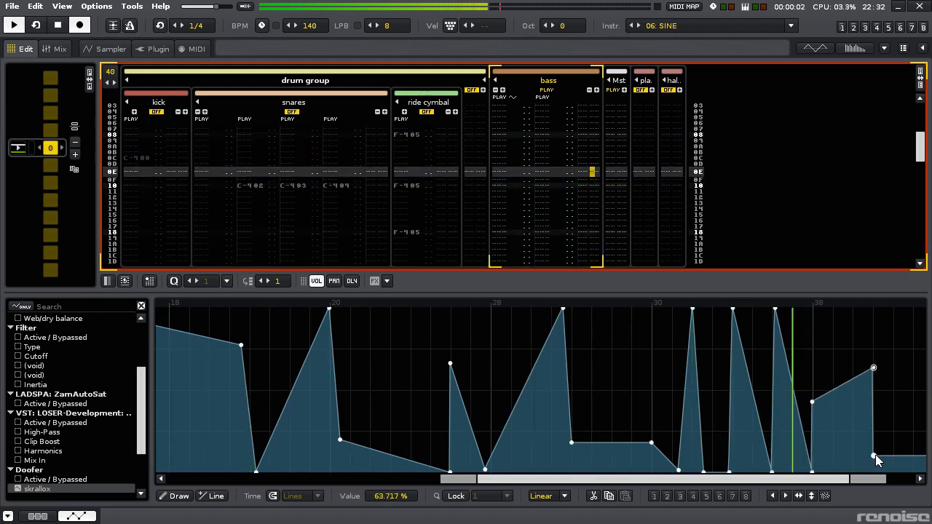
click(873, 456)
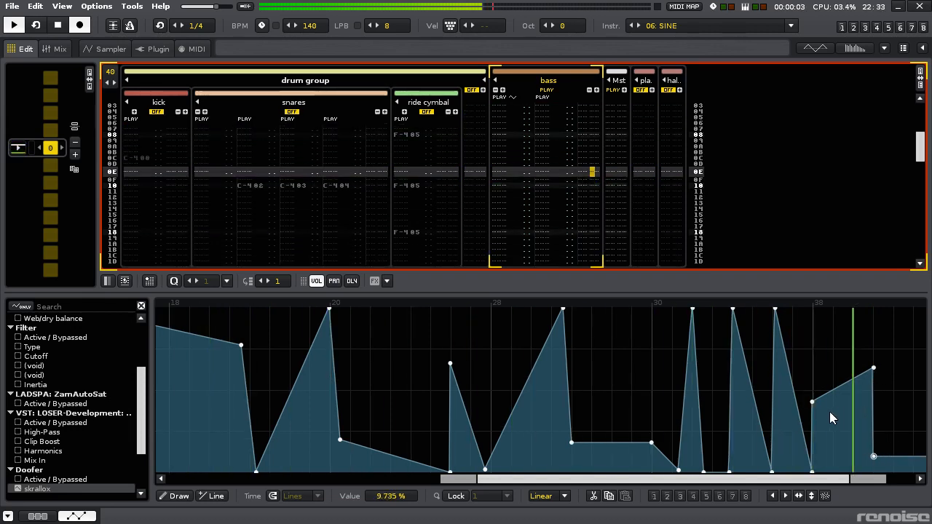
key(space)
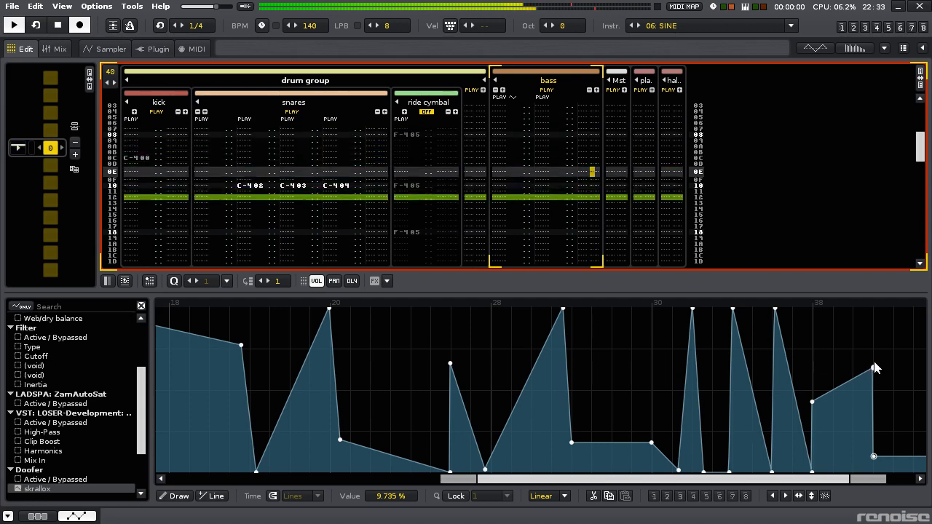
- Move the final peak to about 75 % near line 3C, drop to about 39 % and slope to 0 % at the pattern end
drag(874, 367, 873, 356)
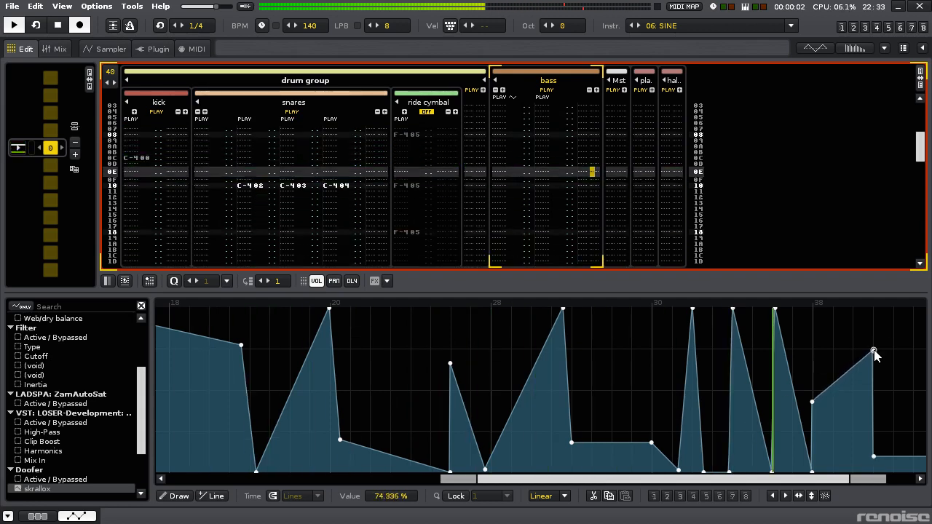
drag(806, 479, 833, 479)
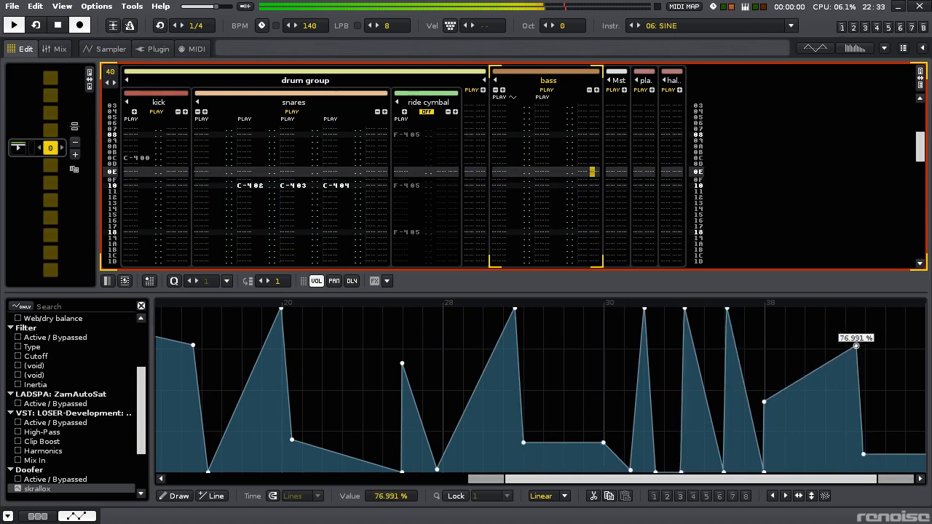
drag(856, 345, 849, 349)
drag(863, 455, 924, 423)
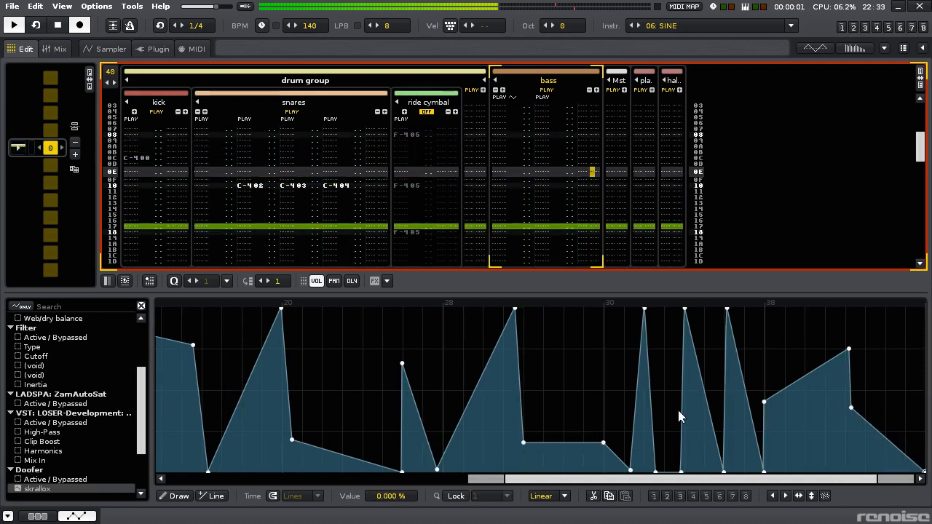
- Curve the rise into line 32 with points of about 22 % past line 2E and 34 % past line 30, lowering the peak to about 69 %
scroll(636, 420, up, 2)
scroll(637, 412, up, 2)
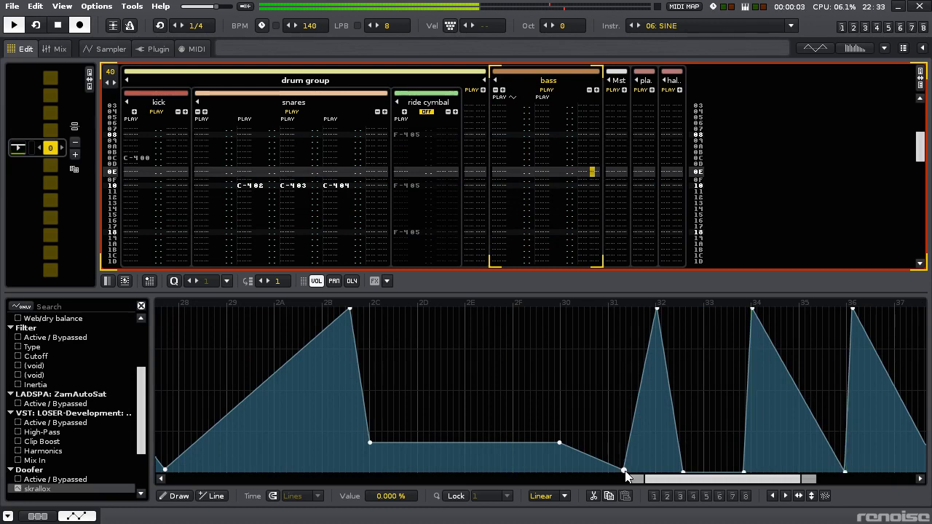
drag(601, 456, 491, 437)
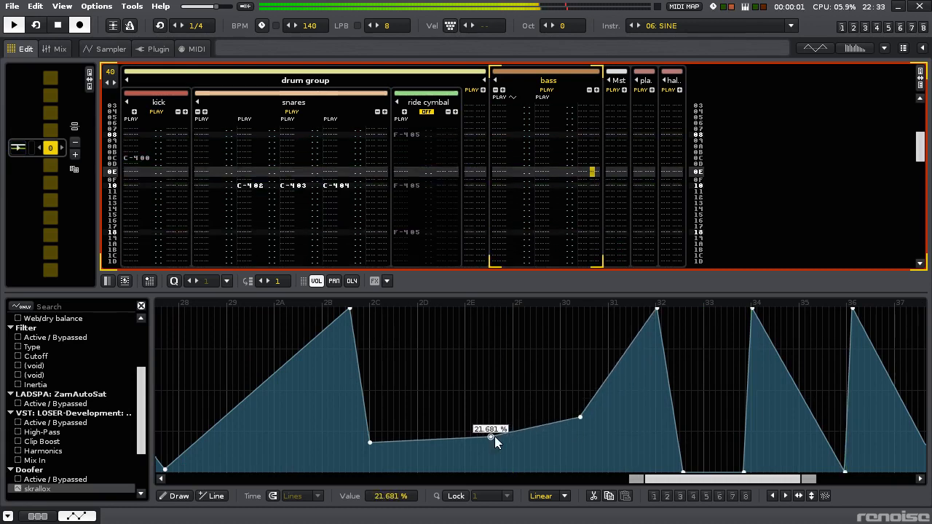
drag(656, 337, 653, 359)
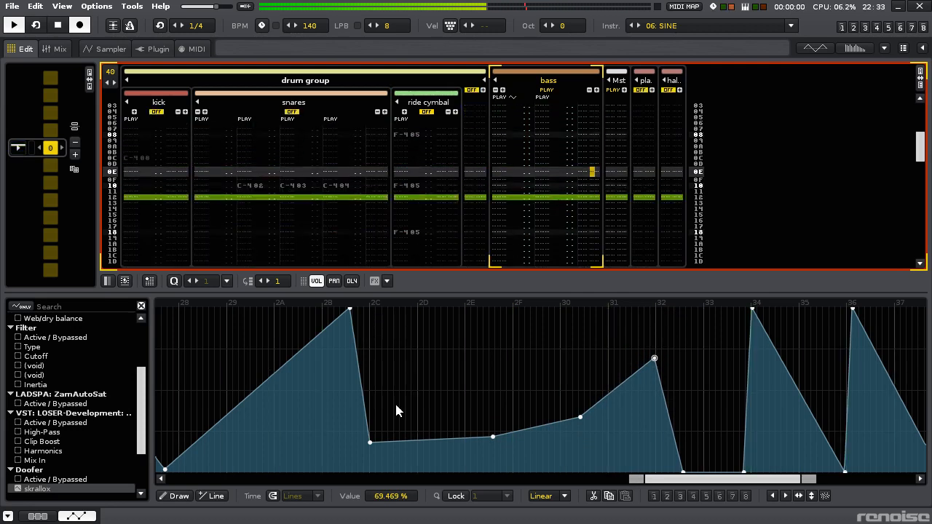
- Return to the bass effect chain, turn off the Doofer's skrallox macro mapping and enable the LofiMat
click(44, 516)
drag(637, 497, 818, 496)
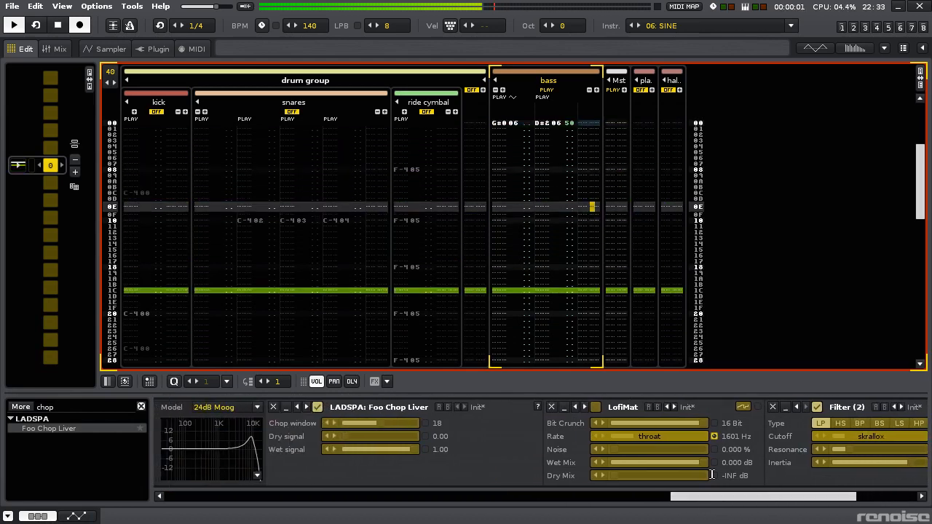
drag(696, 495, 375, 491)
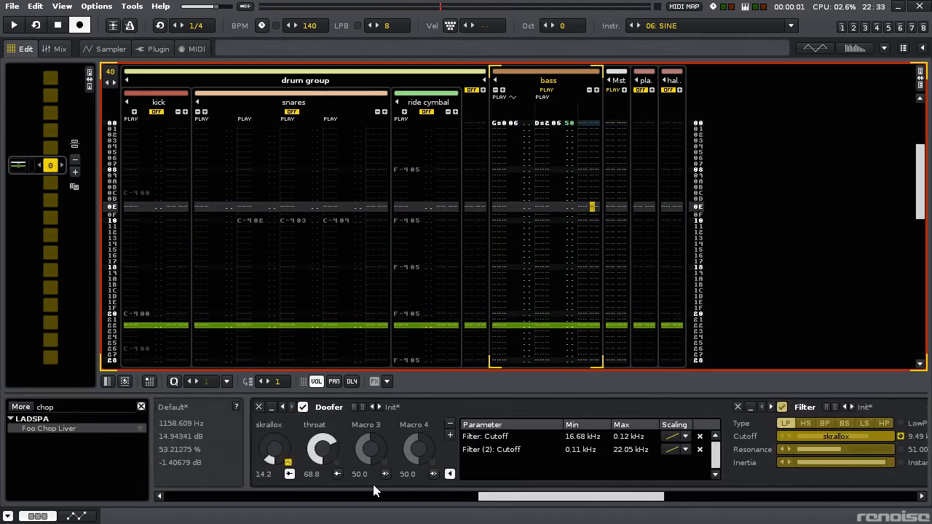
click(290, 475)
drag(533, 495, 648, 490)
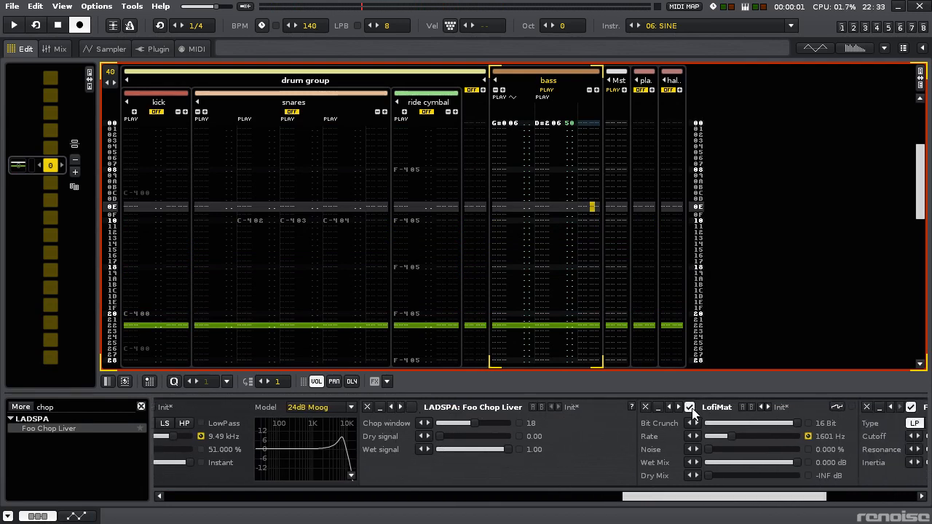
- Lower the Doofer's throat macro to about 29 and remove the Foo Chop Liver effect from the chain
drag(701, 495, 526, 496)
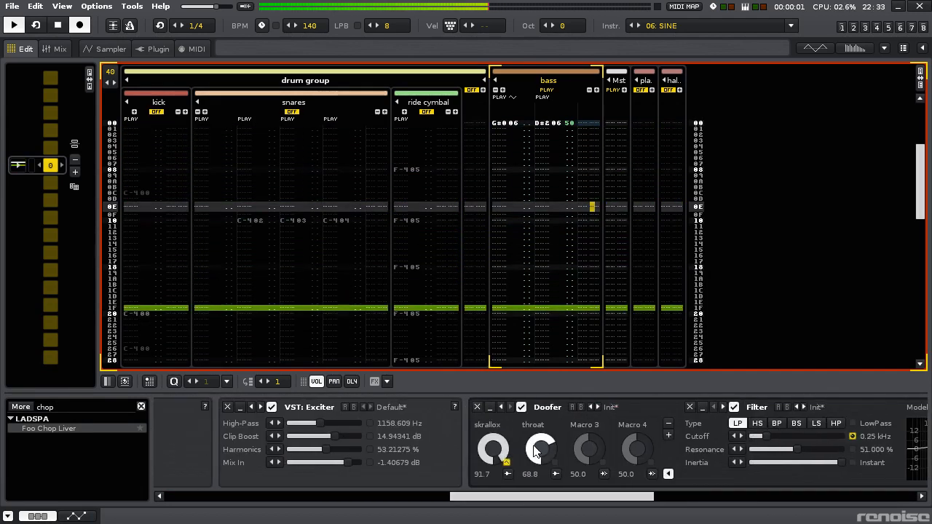
mouse_move(533, 446)
mouse_down()
mouse_move(533, 476)
mouse_move(534, 454)
mouse_up()
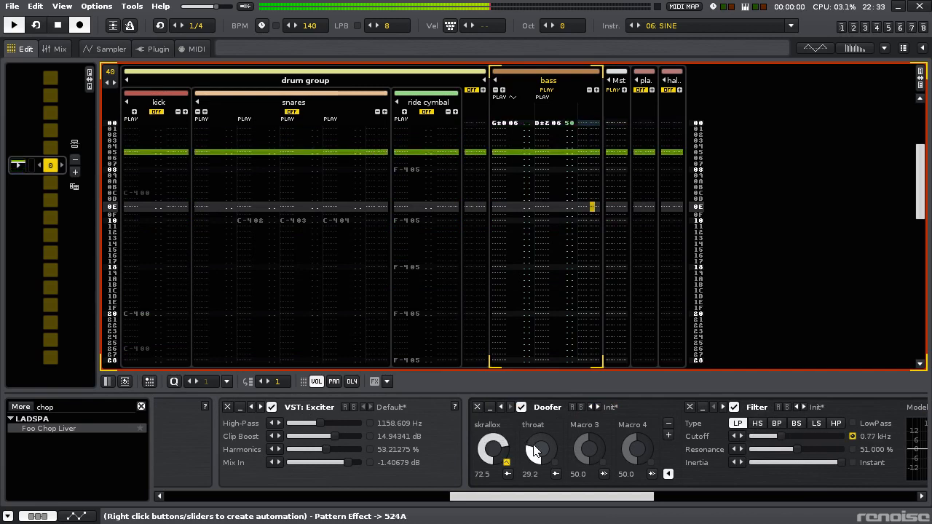
drag(558, 497, 703, 497)
click(473, 407)
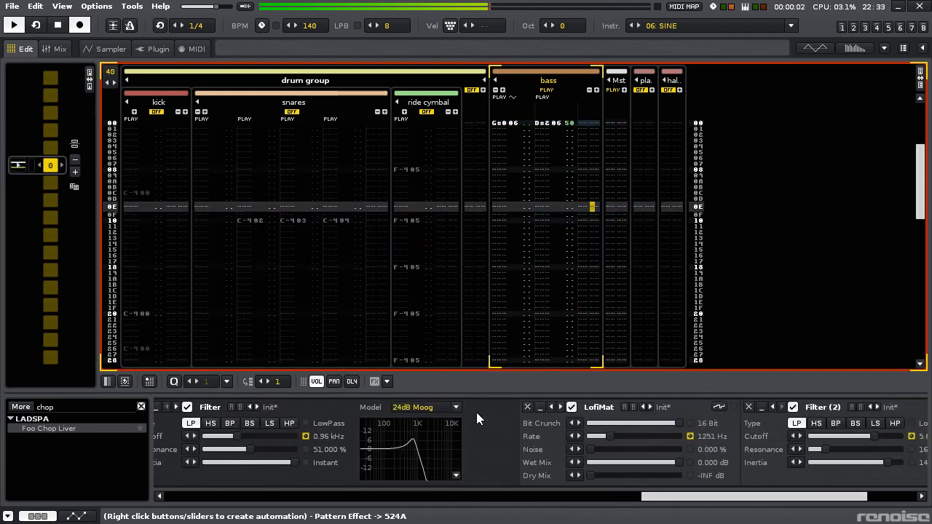
- Find the native Chorus effect and insert it before ZamAutoSat in the bass chain
drag(640, 497, 745, 498)
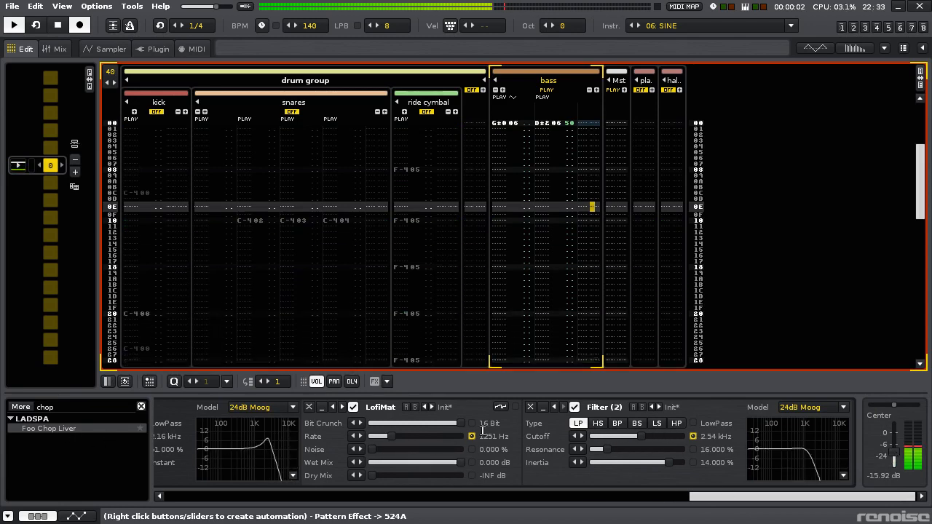
click(96, 408)
text(chor)
key(Return)
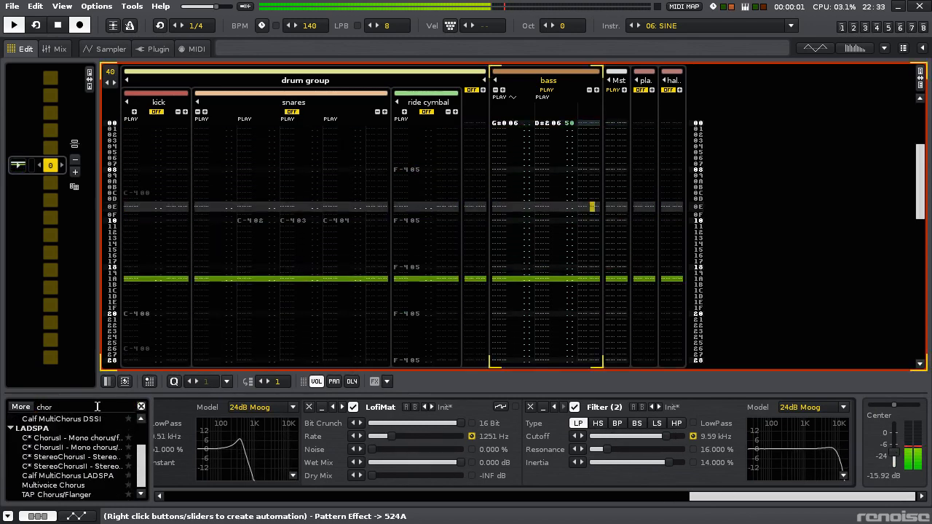
scroll(99, 474, up, 2)
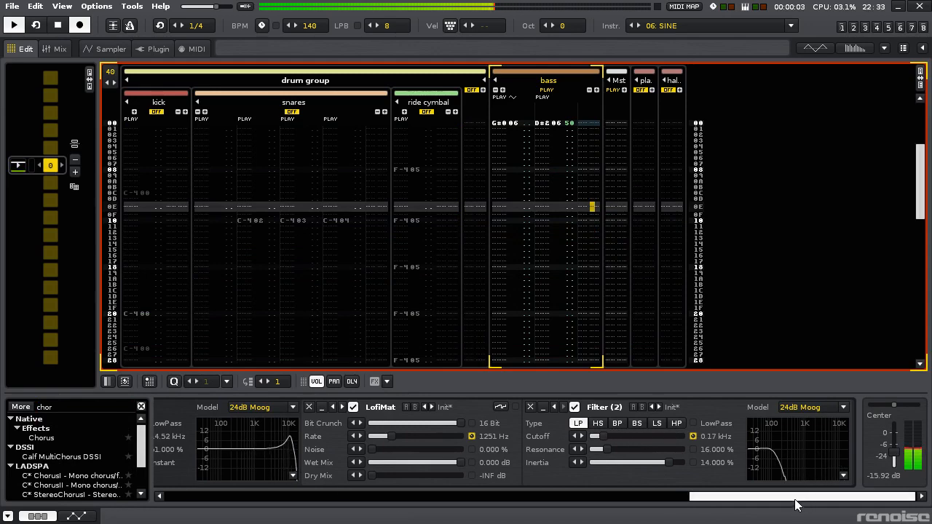
drag(795, 502, 486, 484)
drag(146, 439, 469, 452)
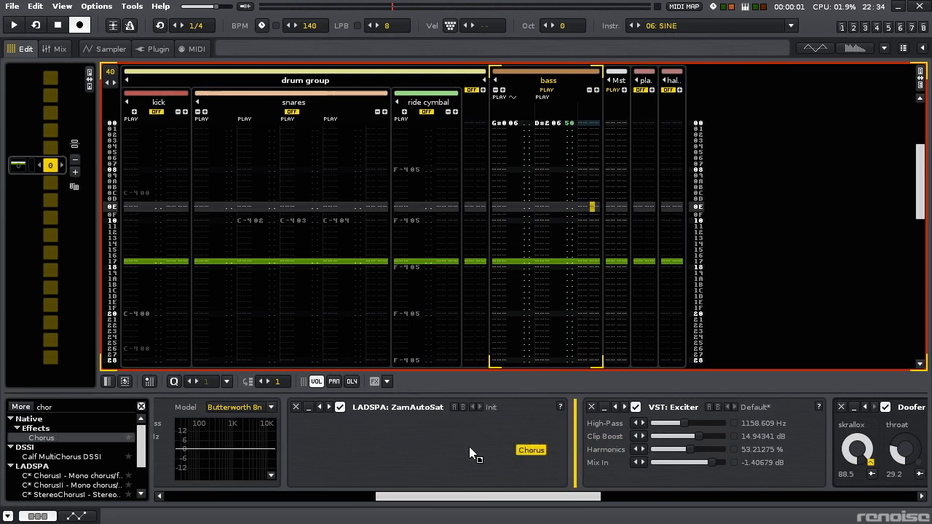
drag(348, 444, 350, 447)
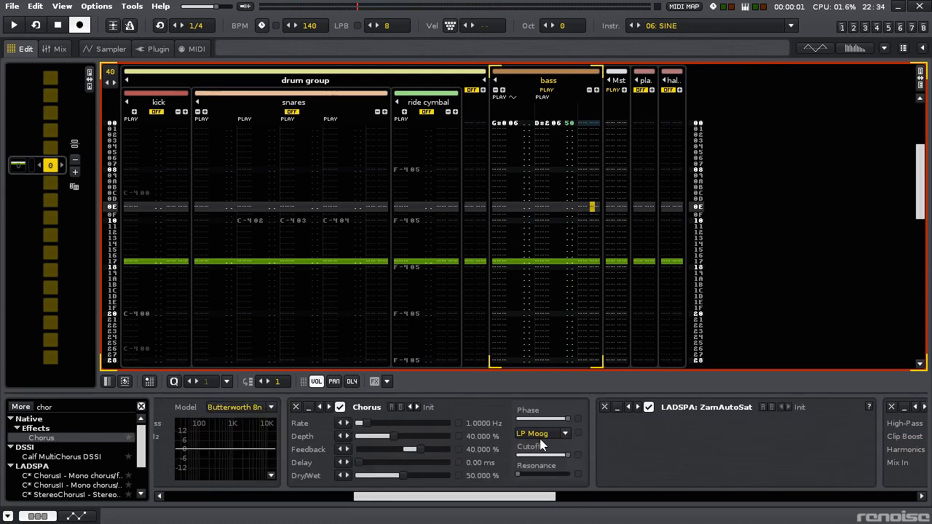
- Set the Chorus filter to HP Moog, lower its cutoff and set the rate to about 0.5 Hz
click(542, 434)
click(566, 281)
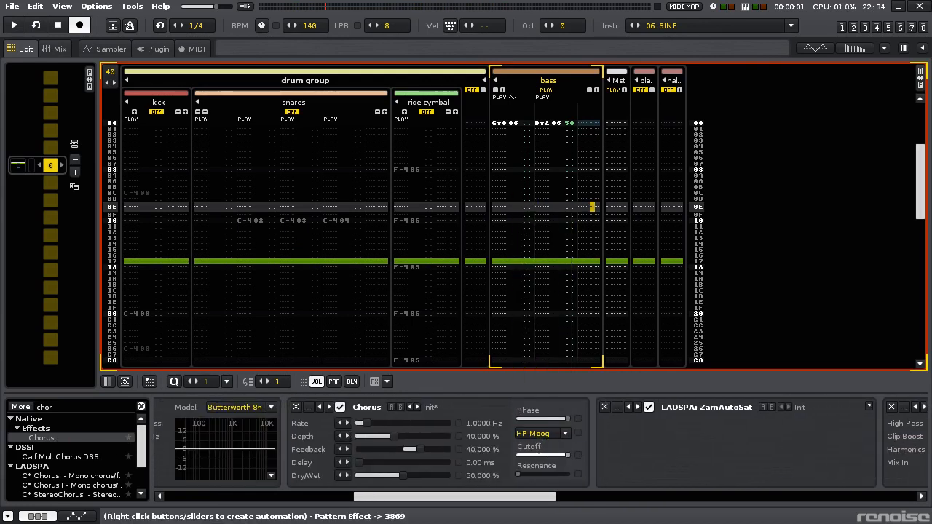
drag(537, 459, 533, 459)
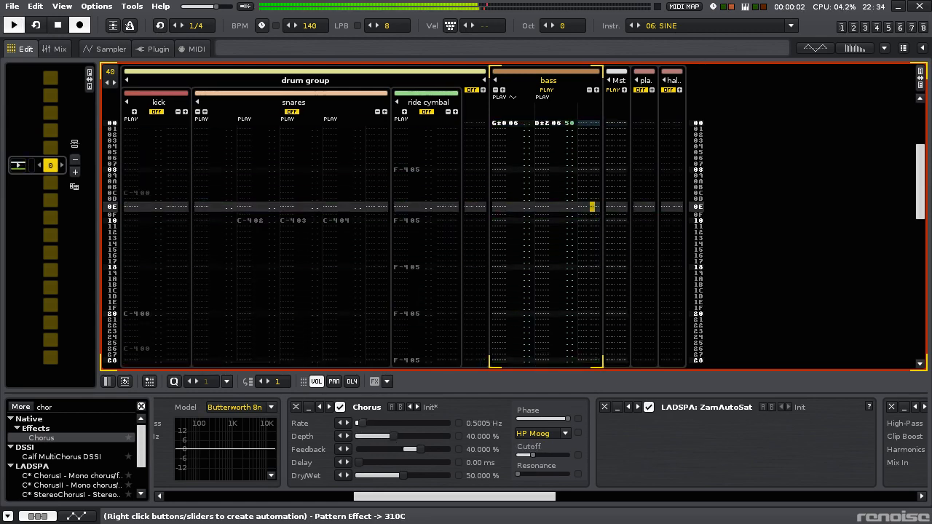
- Set the Chorus to about 20 % depth, 12 % feedback, 2.258 kHz cutoff and 53 % dry/wet, and reduce its phase
drag(415, 450, 453, 476)
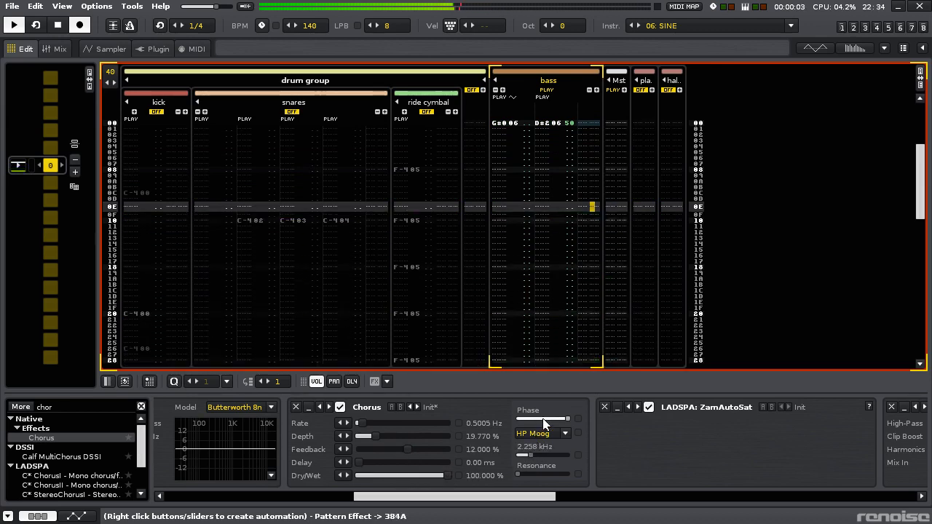
drag(543, 424, 538, 423)
drag(441, 477, 394, 476)
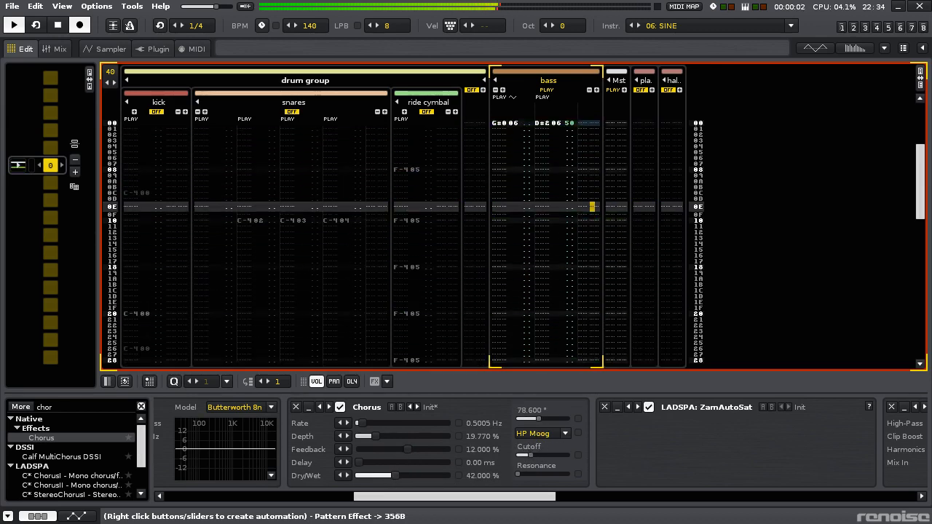
- Insert a Gainer between the Chorus and ZamAutoSat and raise its gain to about 7.2 dB
click(72, 408)
text(gain)
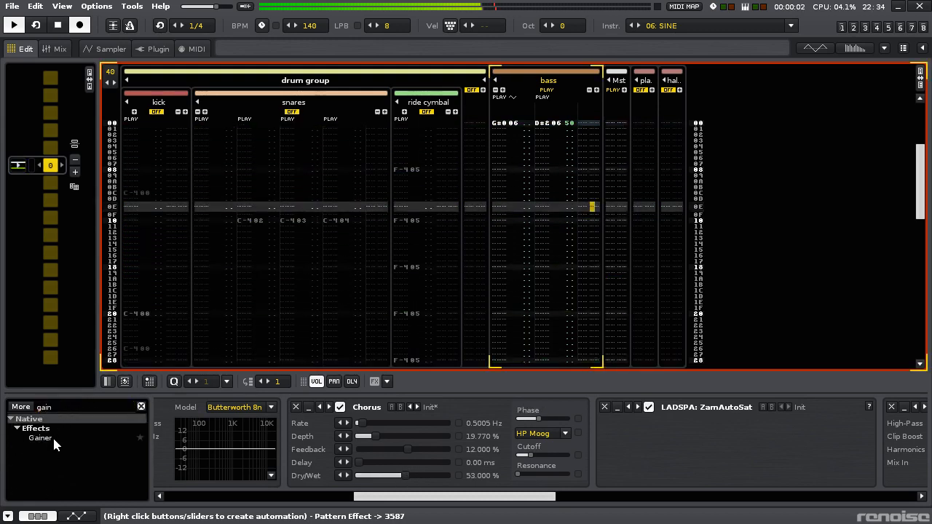
drag(52, 437, 693, 469)
drag(684, 423, 708, 423)
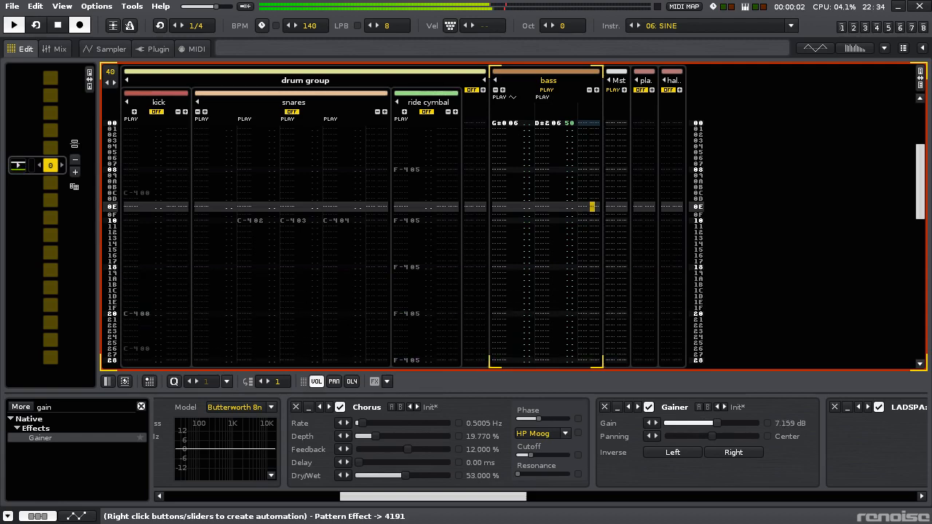
- Add black-eq stereo after Filter (2) and cut one of its bands by about 12 dB near 165 Hz
drag(449, 502, 837, 489)
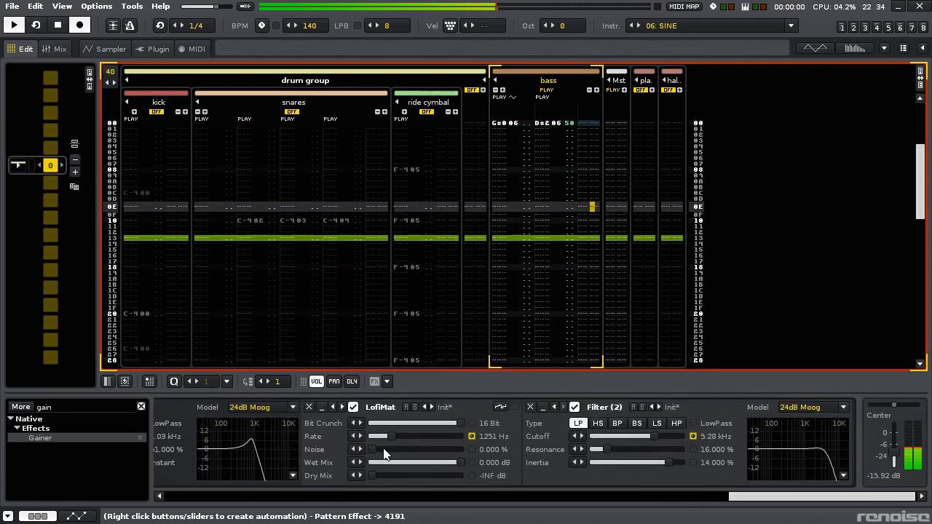
click(83, 407)
text(black)
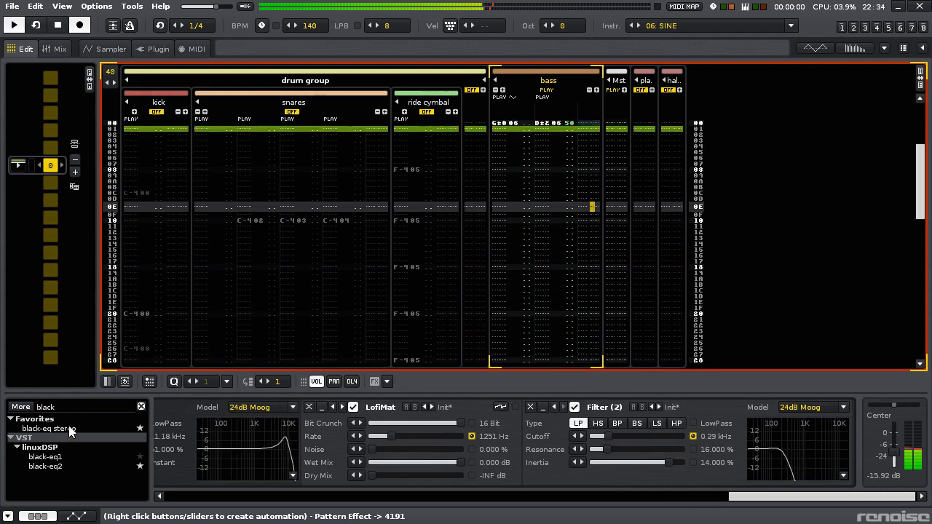
drag(70, 432, 728, 482)
click(610, 407)
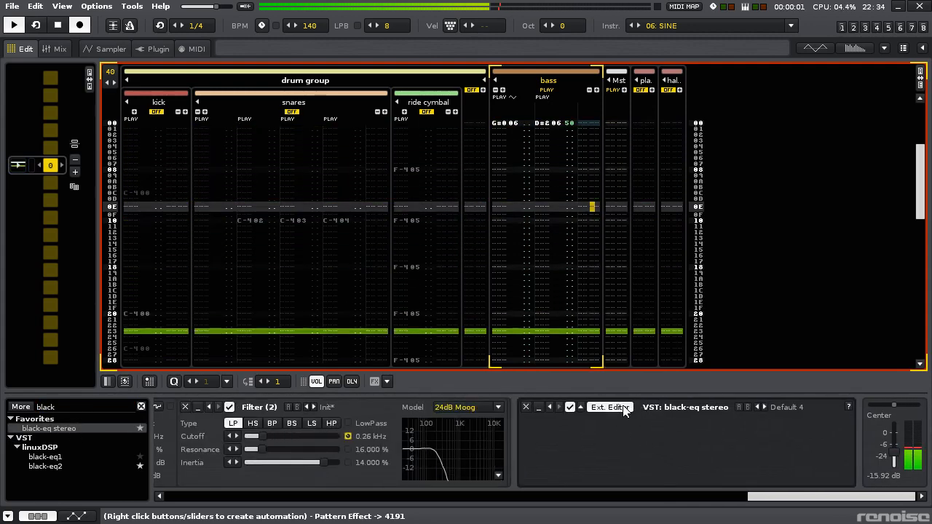
drag(415, 225, 359, 288)
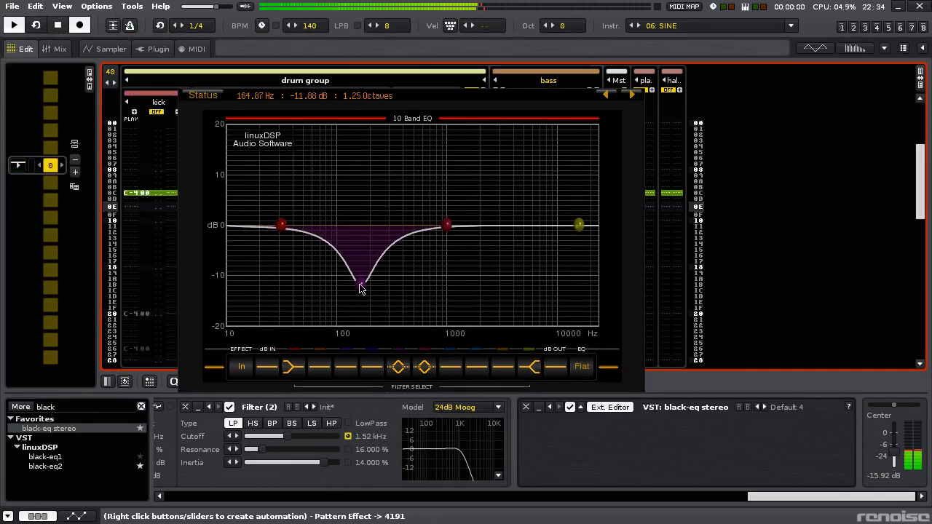
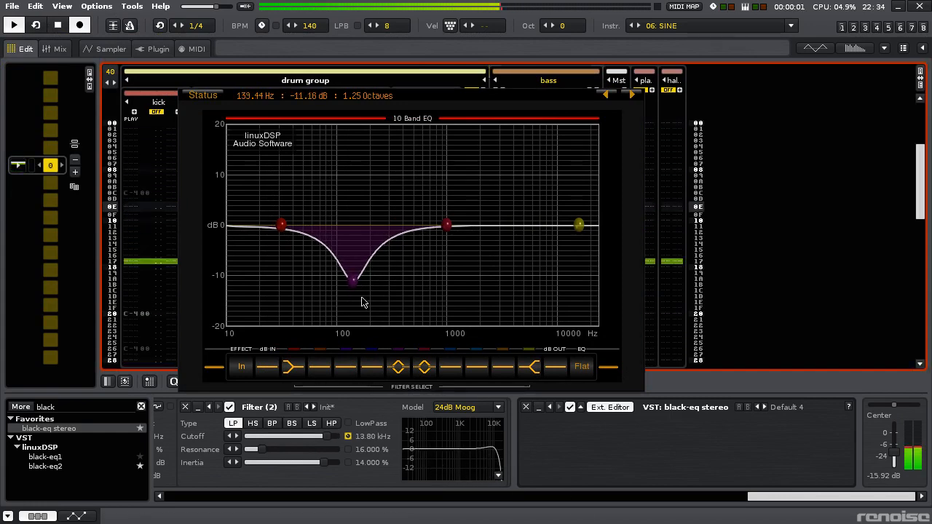
- Open the automation envelope for the Doofer's throat macro on the bass track
drag(782, 497, 533, 497)
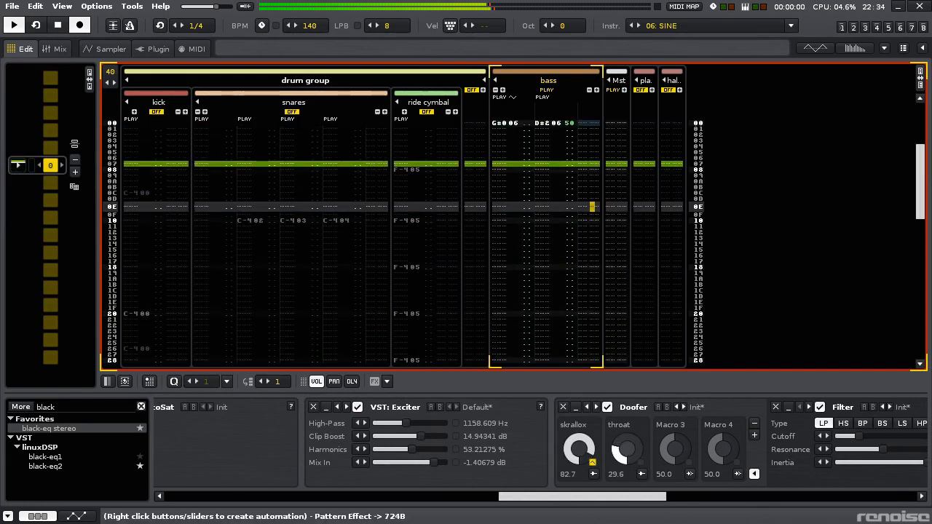
right_click(644, 463)
click(700, 471)
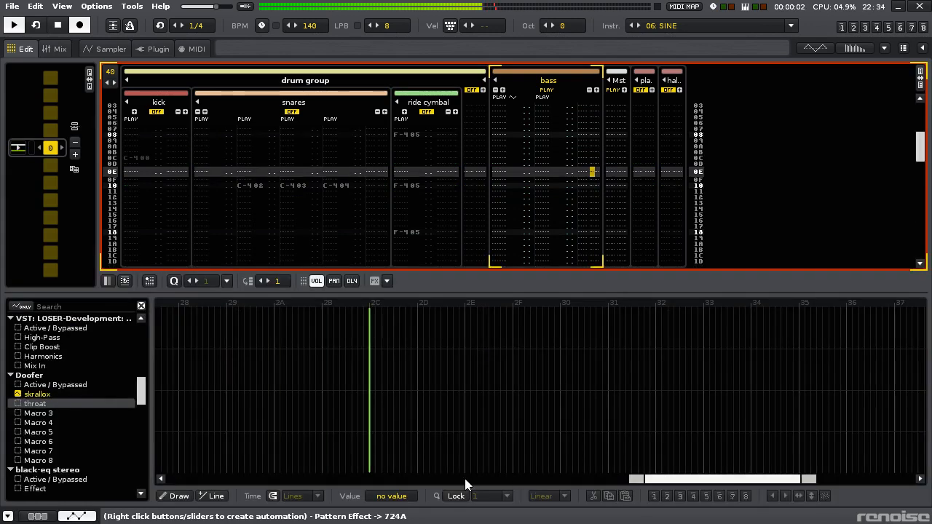
- Try to draw a stepped throat envelope rising from about 31 % through 56 % to 76 %
click(157, 421)
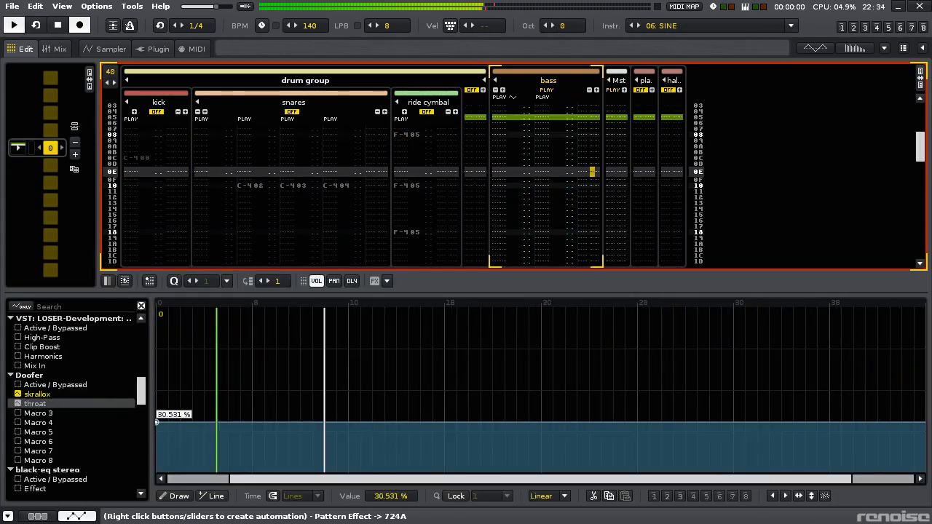
click(347, 416)
drag(367, 403, 347, 380)
click(396, 381)
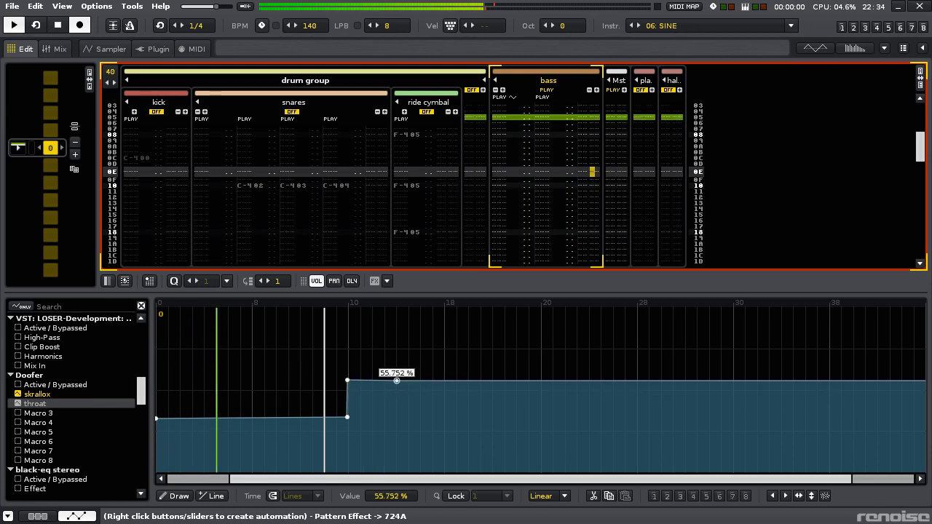
click(397, 360)
drag(397, 360, 397, 348)
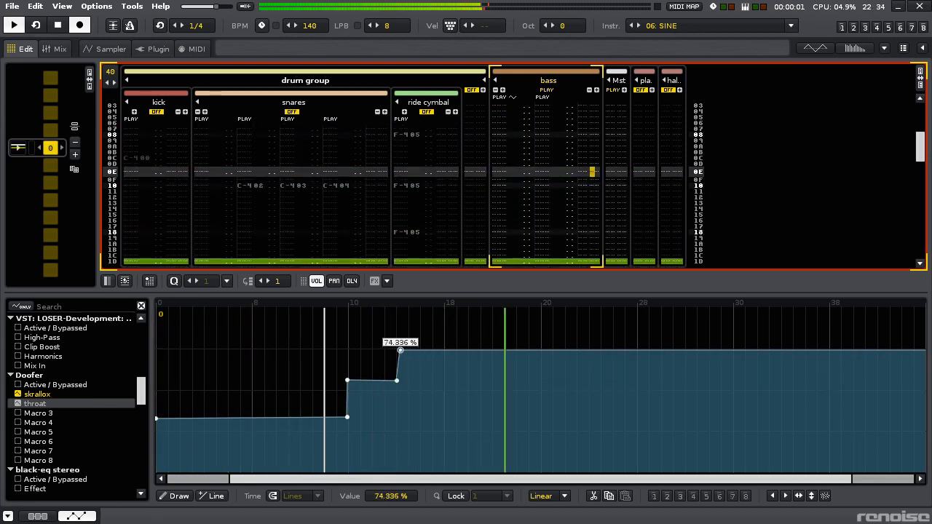
click(444, 348)
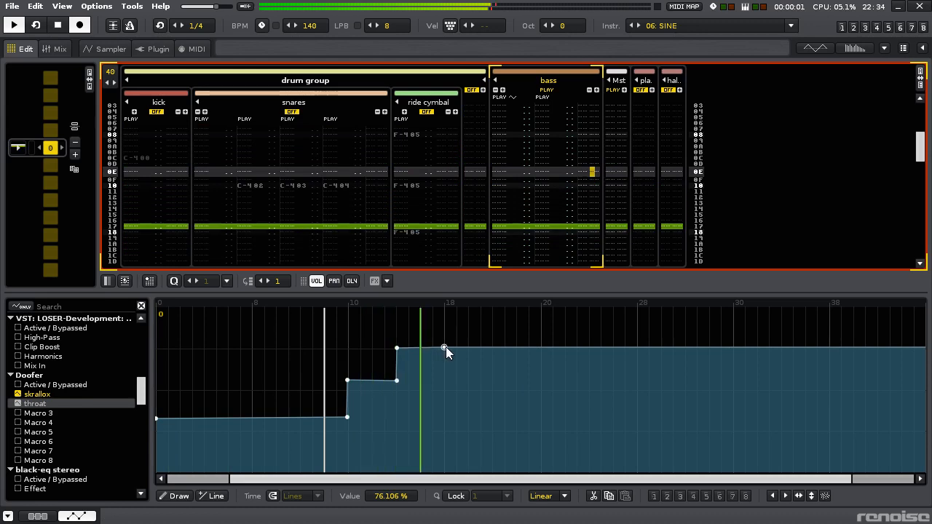
- Cut all points from the throat envelope and undo the stray envelope created after it
click(314, 306)
key(ctrl+a)
key(ctrl+x)
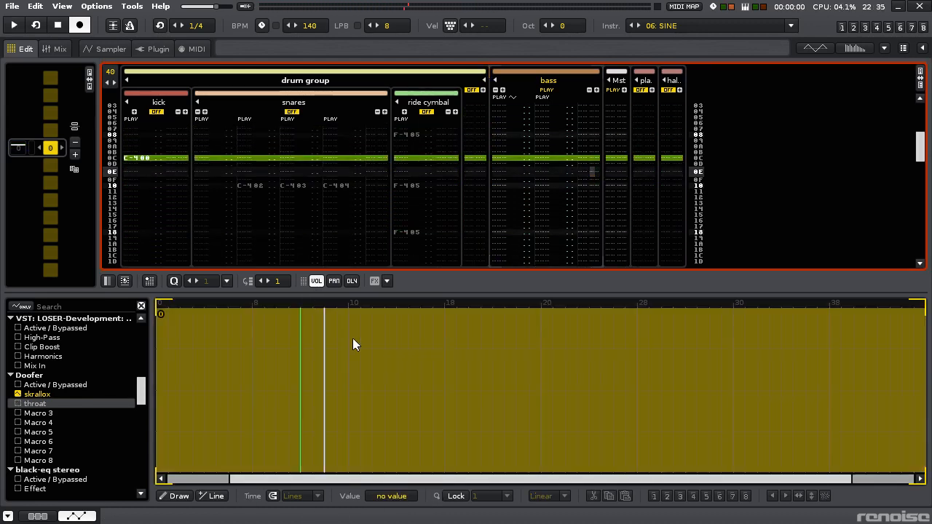
click(372, 397)
key(ctrl+z)
- Start a new throat envelope at about 34 % on line 0 with Points interpolation and Beats snapping, and play the pattern
click(318, 395)
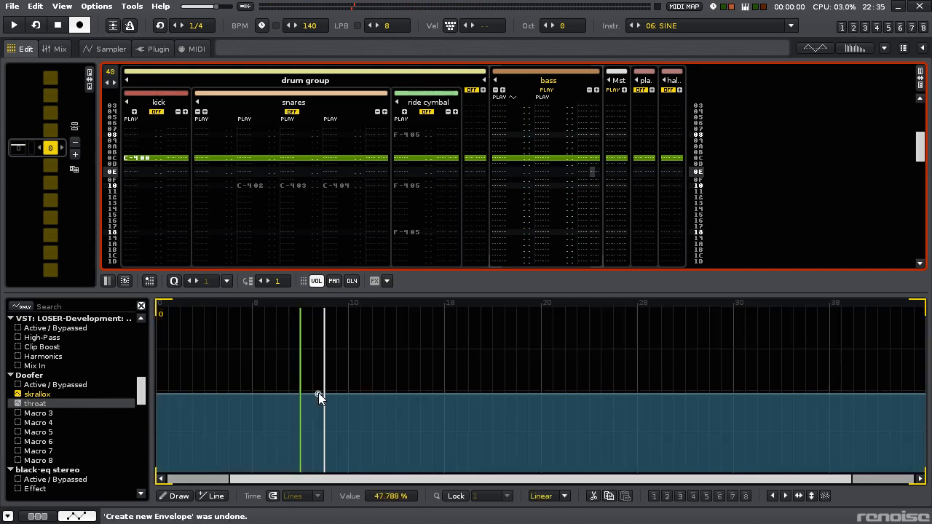
drag(318, 394, 318, 416)
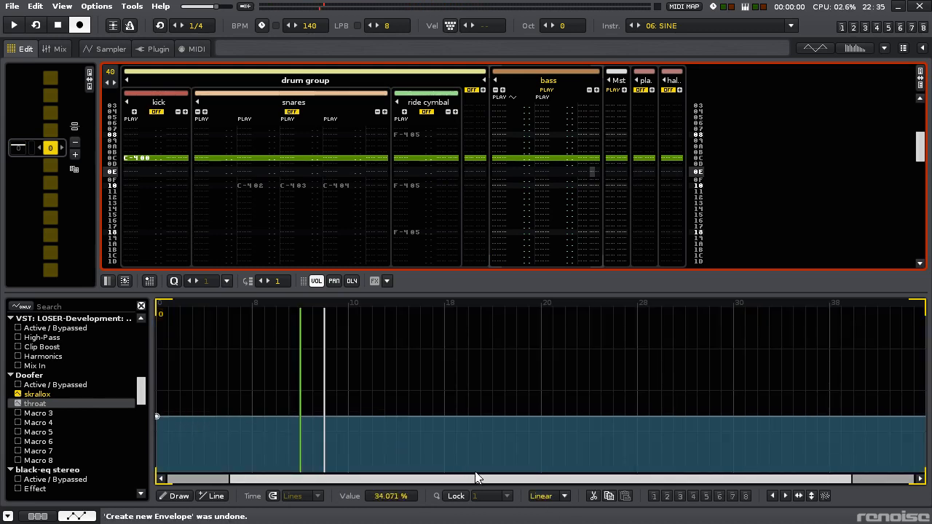
click(556, 460)
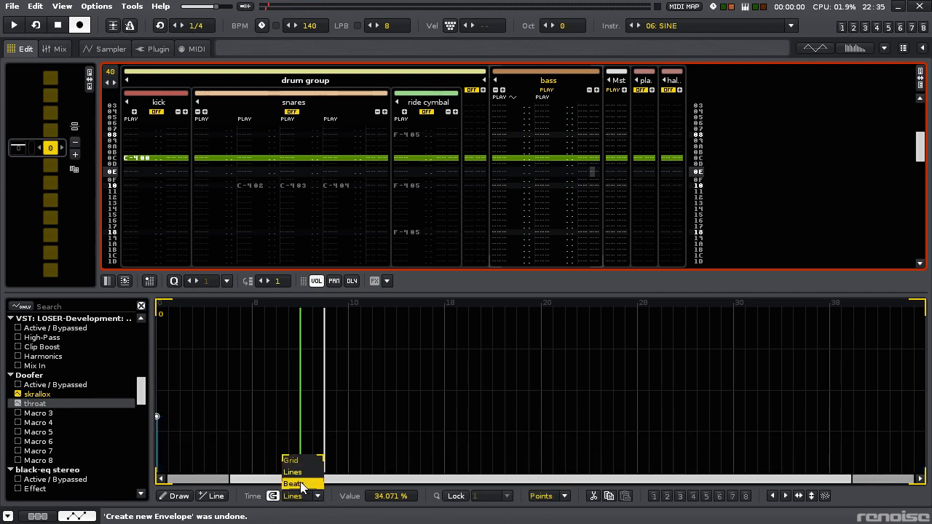
click(294, 484)
key(space)
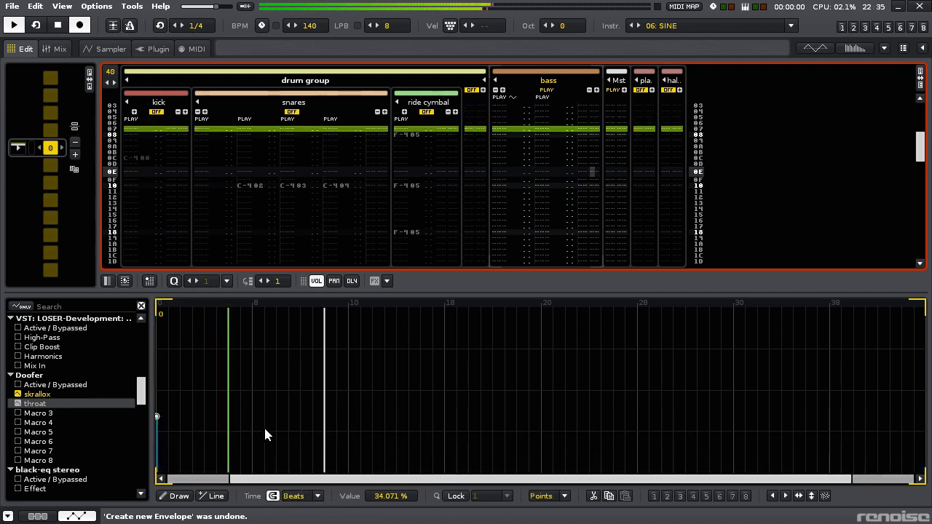
- Add throat points of about 52 % at line 10 and 69 % at line 16, switching the time snap to Lines
double_click(349, 414)
drag(348, 414, 348, 386)
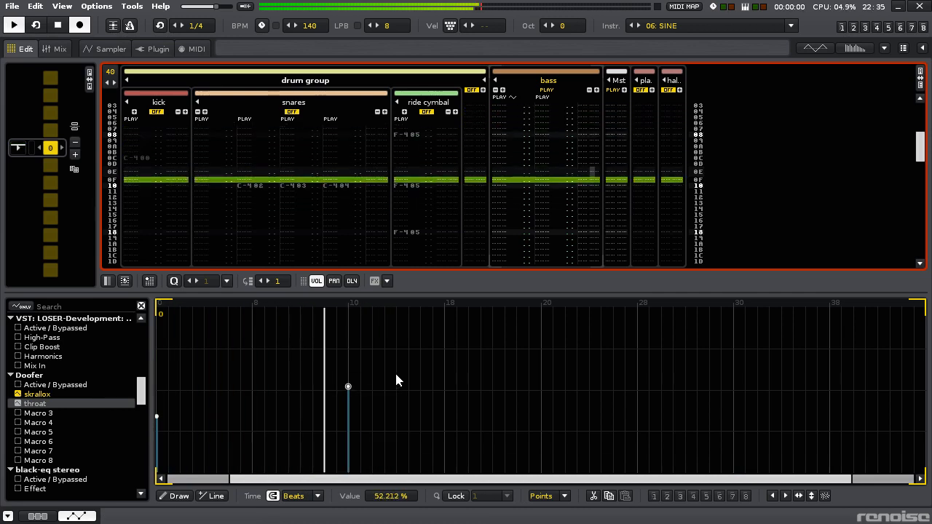
double_click(444, 374)
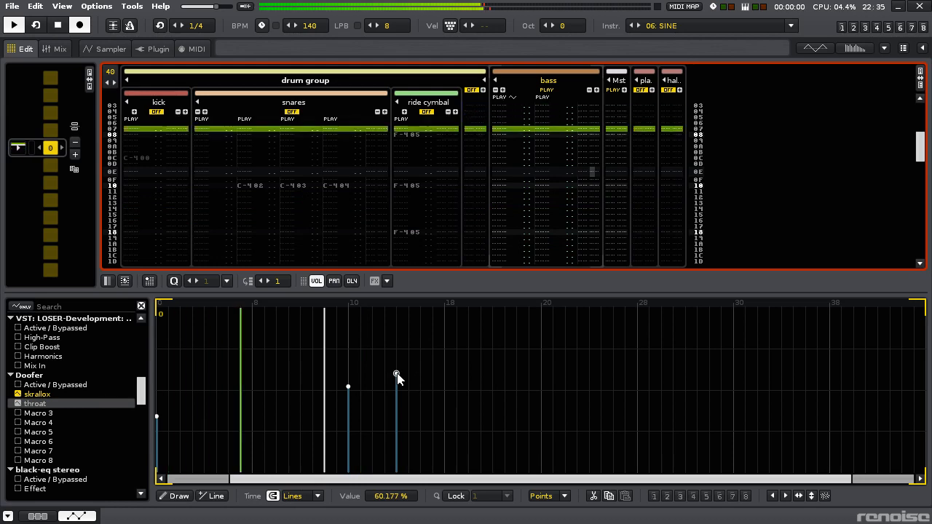
drag(396, 374, 420, 359)
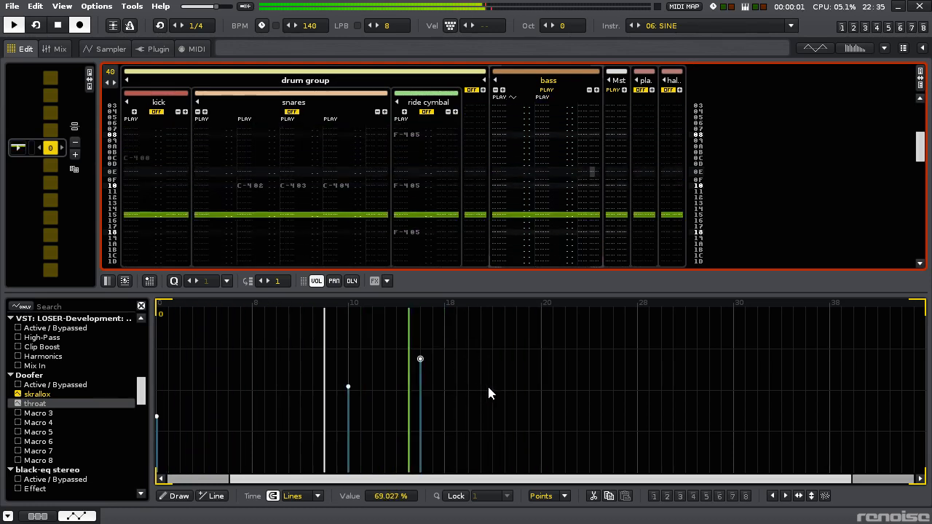
- Continue the throat envelope with about 40 % at line 1C, a deep dip at line 20, 15 % at line 26 and 26 % at line 30
click(492, 406)
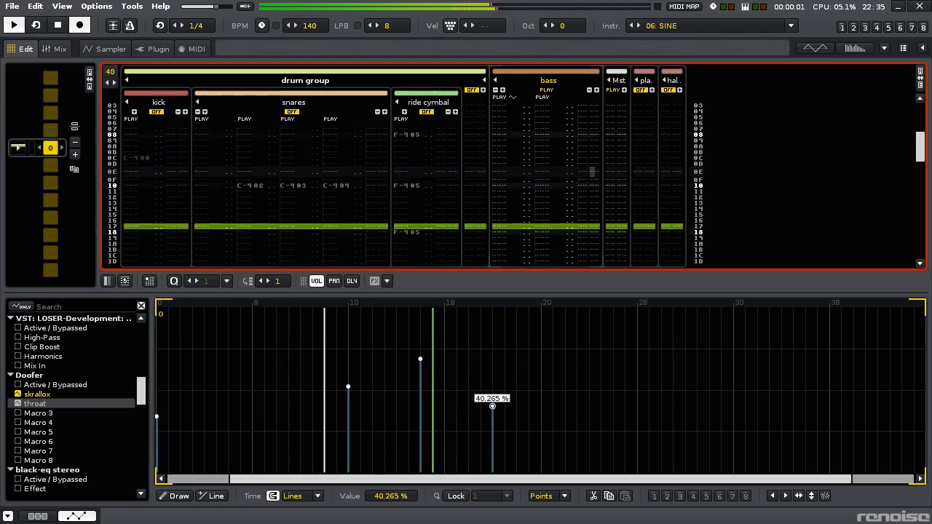
click(540, 459)
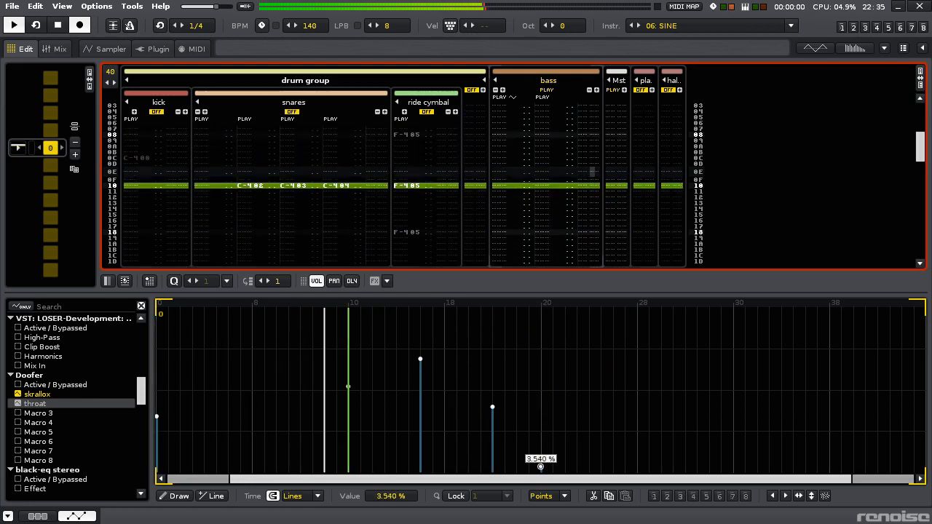
click(613, 447)
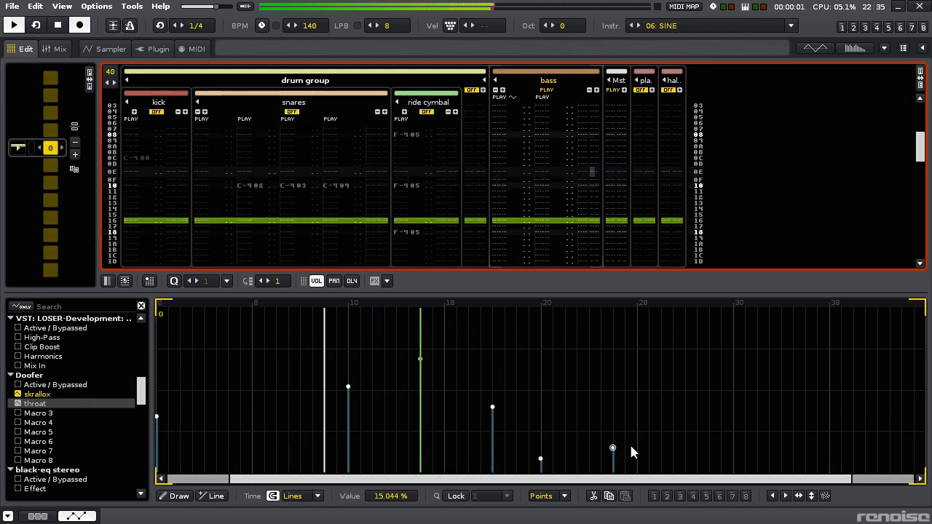
click(685, 439)
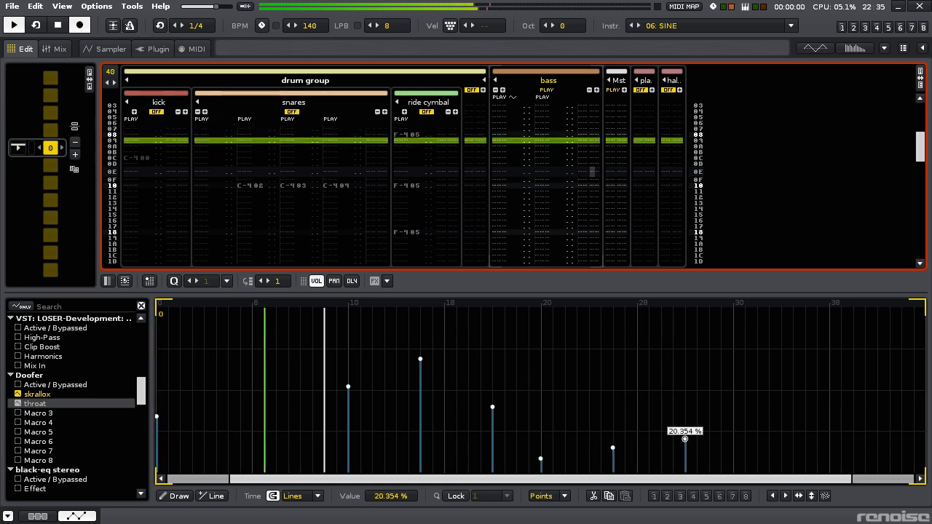
- Finish the throat envelope with about 40 % at line 36, a high peak at line 38 and 40 % at line 3C
click(780, 424)
click(804, 407)
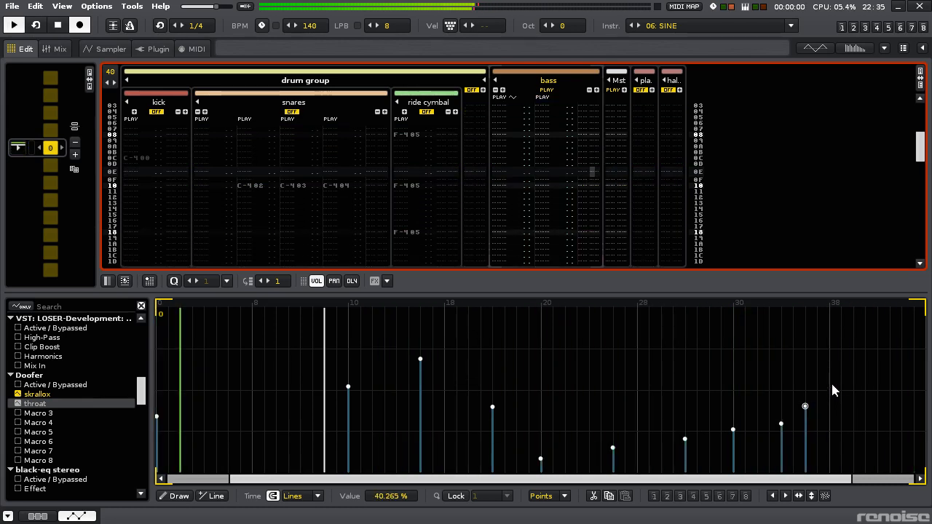
click(828, 323)
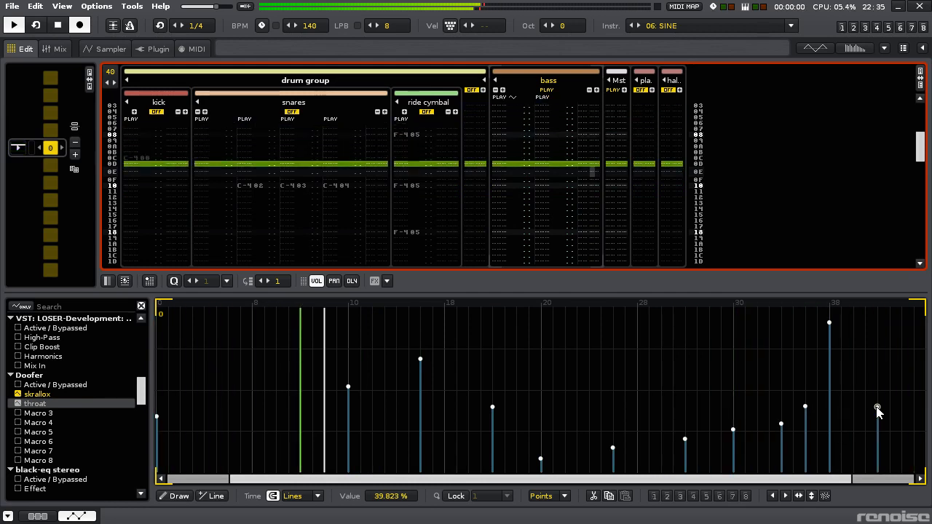
- Return to the bass device chain and set the LofiMat's bit crunch to 16 Bit
click(38, 516)
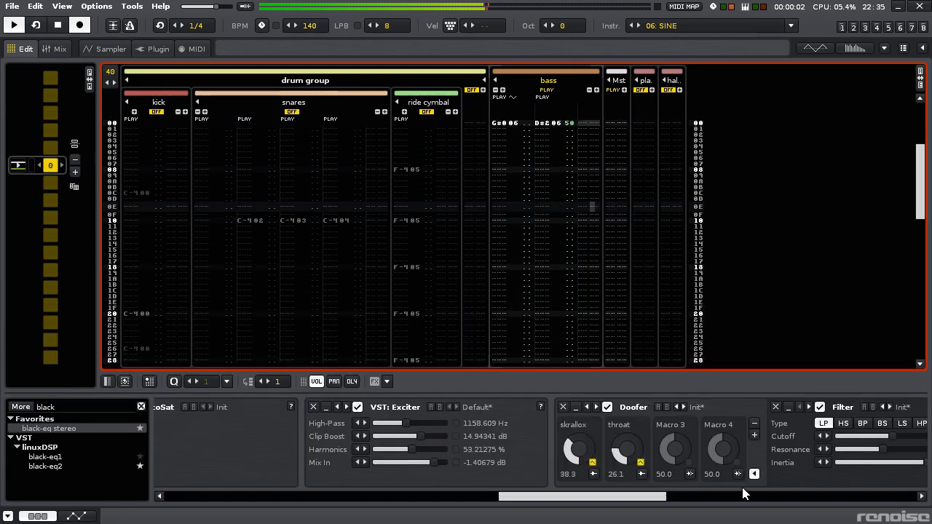
drag(624, 499, 803, 499)
drag(418, 423, 441, 423)
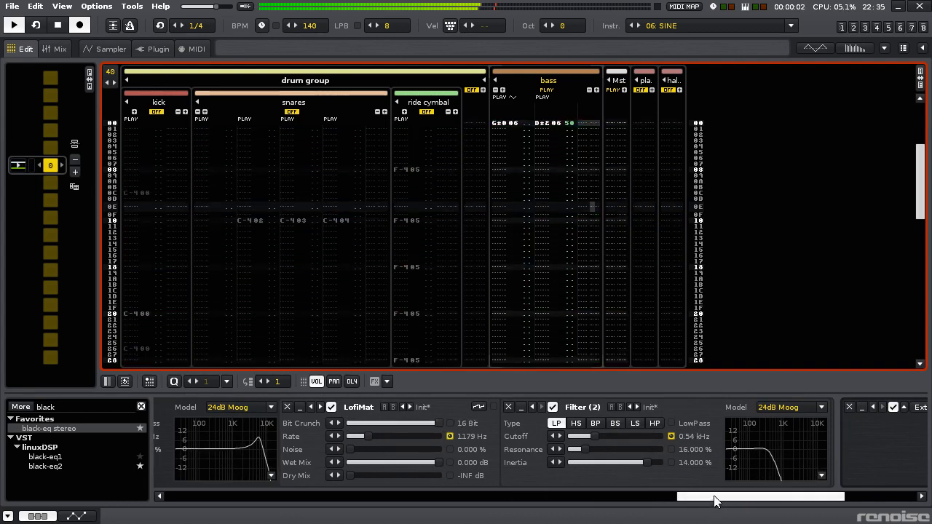
- Try a 638 to 1638 Hz LofiMat Rate range on the throat macro with different curved scalings
drag(713, 499, 628, 495)
drag(709, 437, 709, 466)
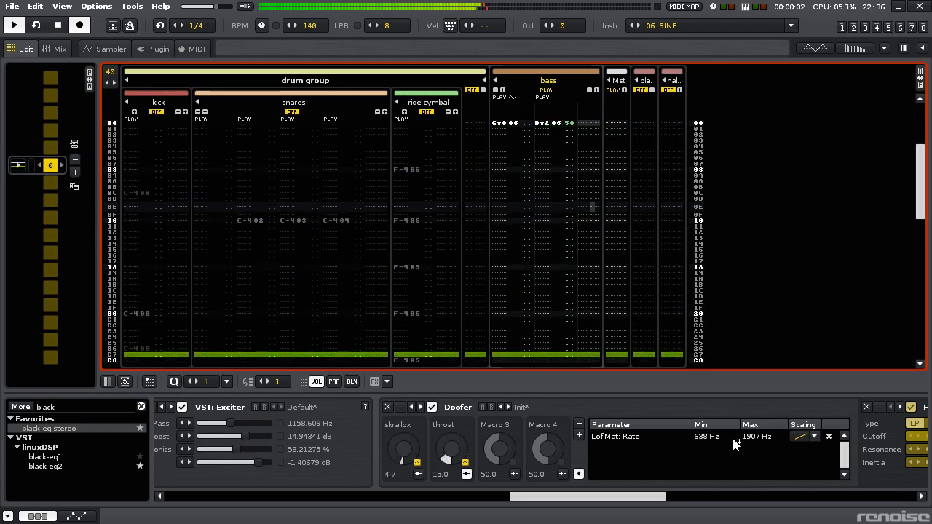
drag(753, 437, 754, 450)
click(799, 438)
click(797, 422)
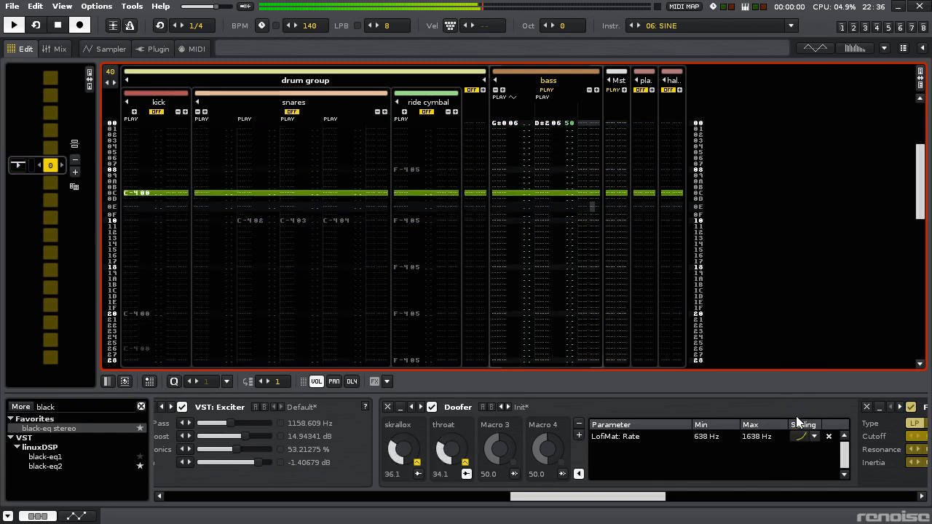
click(800, 438)
click(796, 400)
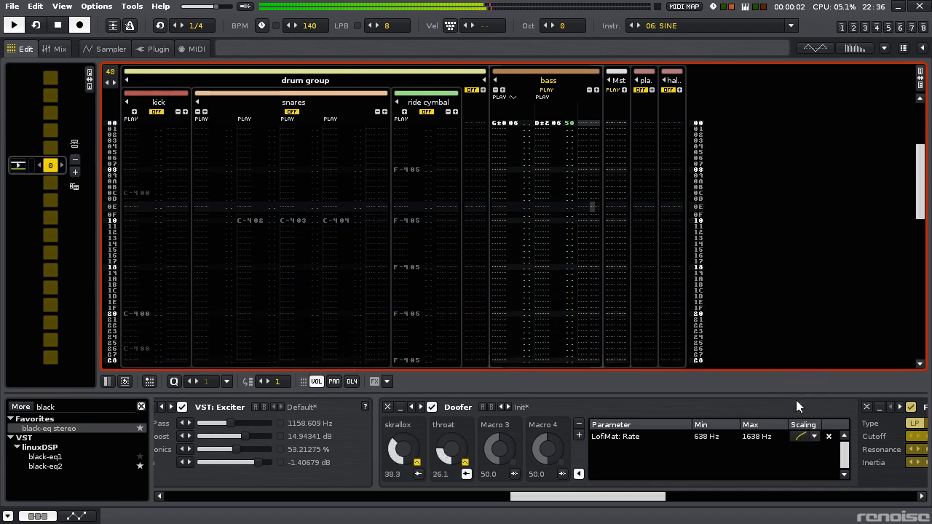
- Set the throat macro's LofiMat Rate mapping to a range of 758 to 1311 Hz with linear scaling
drag(754, 439, 754, 472)
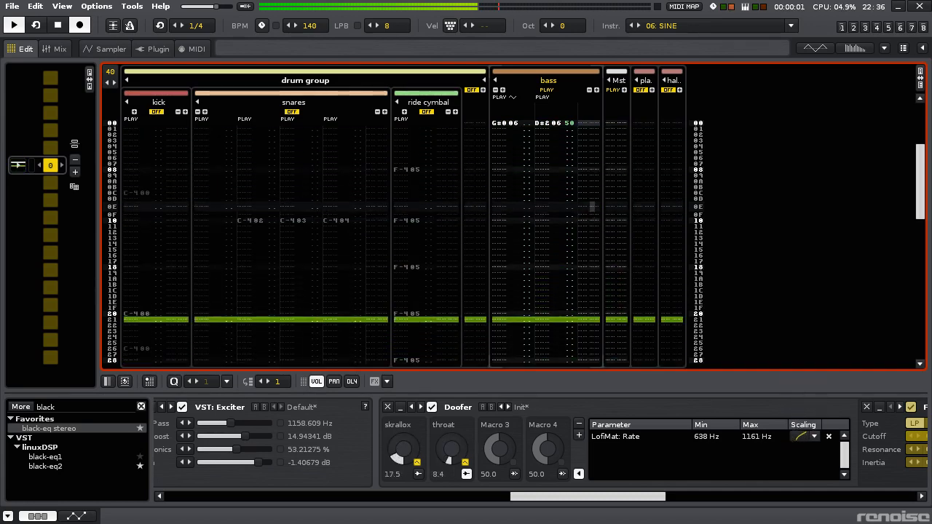
click(802, 439)
click(804, 382)
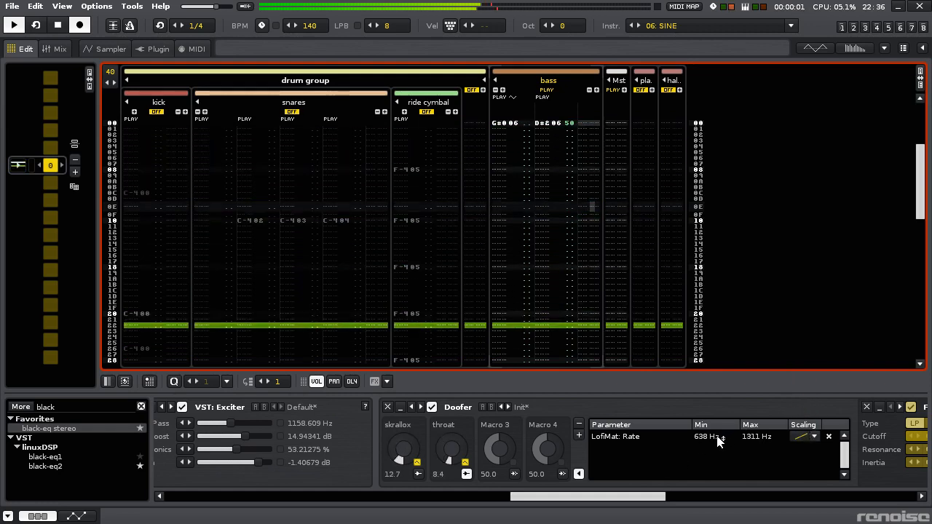
drag(717, 440, 717, 435)
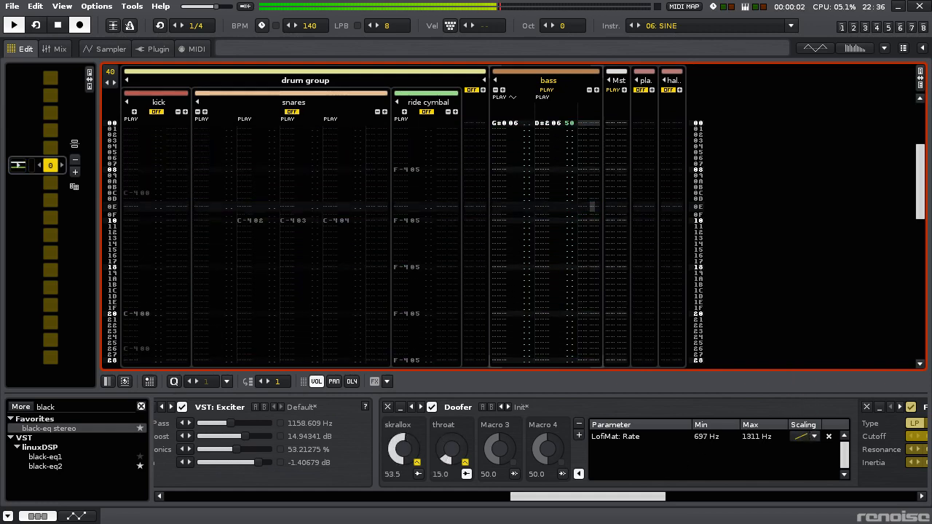
- Close the throat macro's mapping and save the song
click(467, 475)
drag(561, 498, 763, 473)
key(ctrl+s)
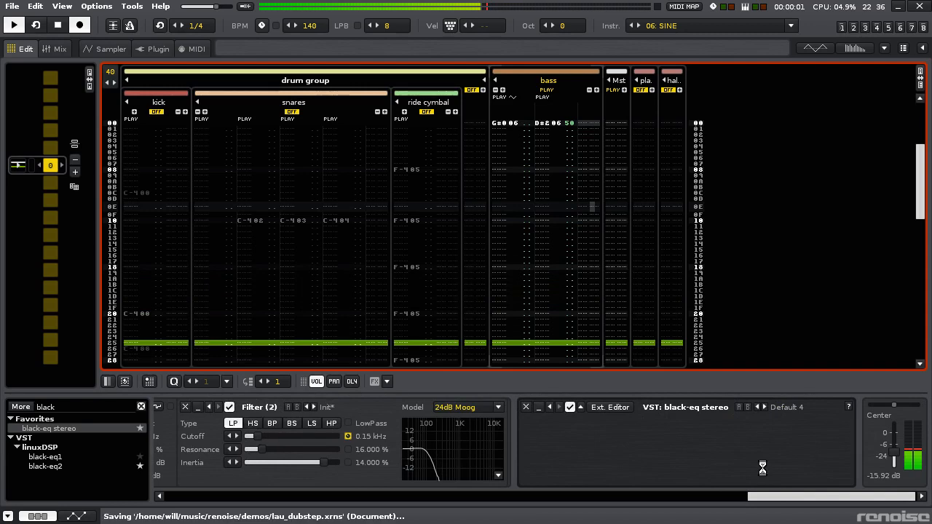
- Play the bass together with the drums, set the bass track volume to about -11.63 dB, and solo the bass again
key(ctrl+backslash)
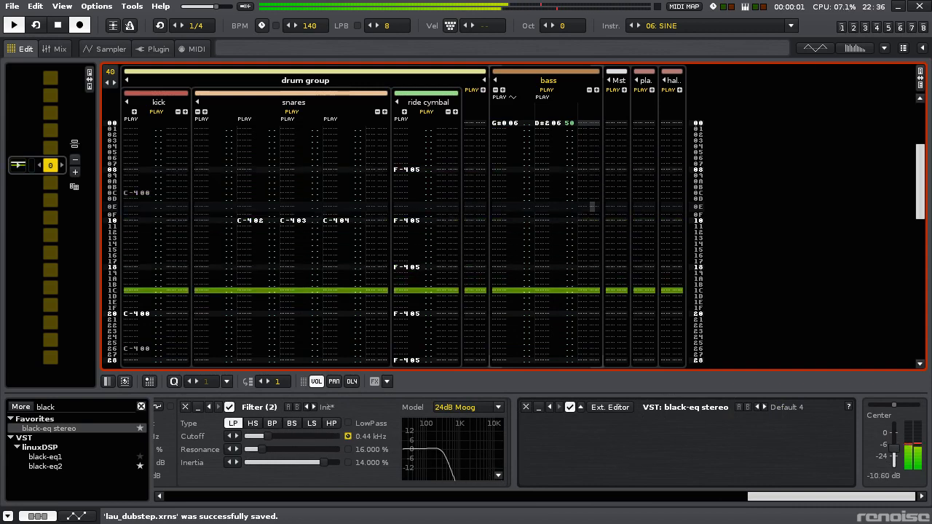
drag(894, 449, 895, 450)
key(ctrl+backslash)
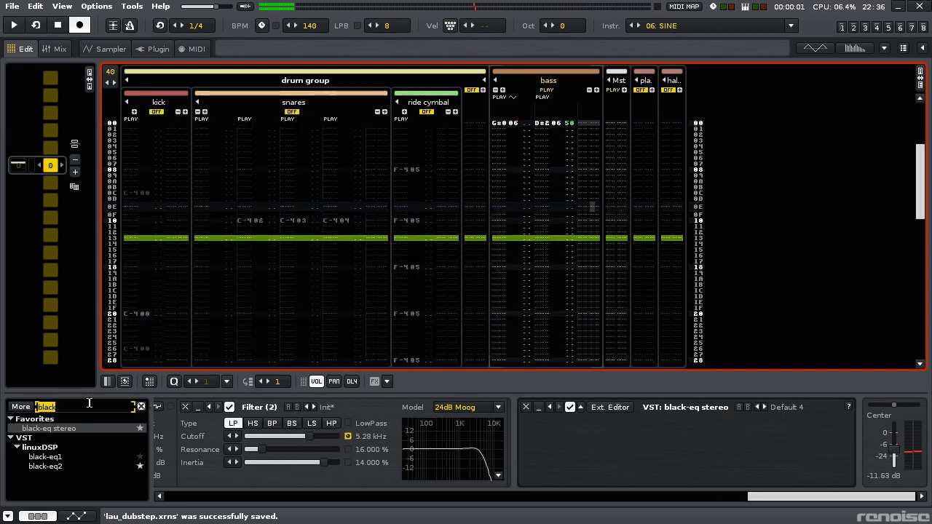
- Insert Foo Saturator between Filter (2) and black-eq stereo, and set its square-waveness to 0.00 and drive to 1.68
text(satu)
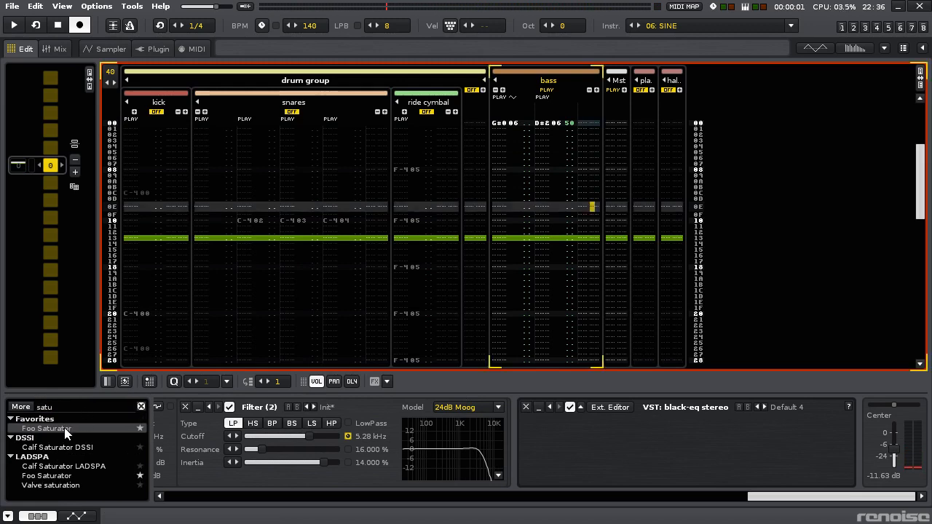
drag(65, 434, 537, 436)
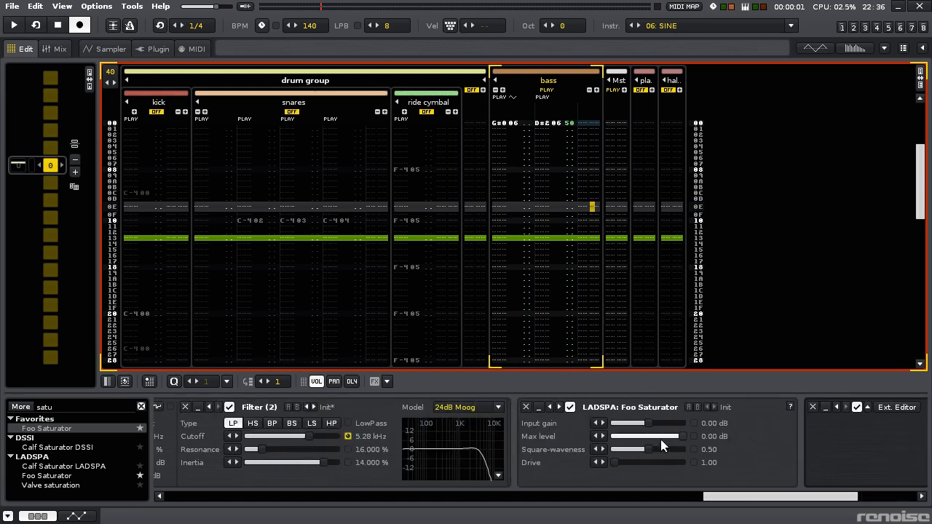
key(space)
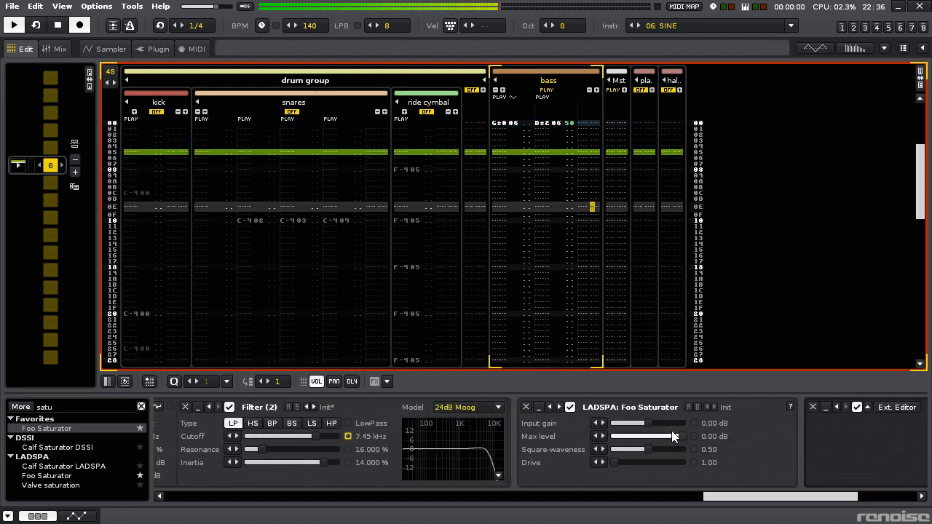
mouse_move(681, 437)
mouse_down()
mouse_move(668, 437)
mouse_move(683, 436)
mouse_up()
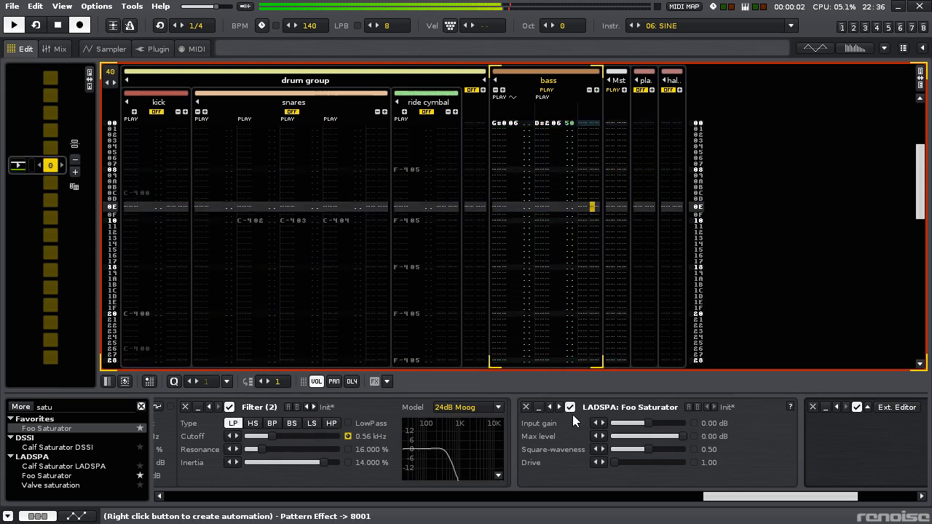
mouse_move(613, 462)
mouse_down()
mouse_move(614, 450)
mouse_move(628, 462)
mouse_move(616, 462)
mouse_up()
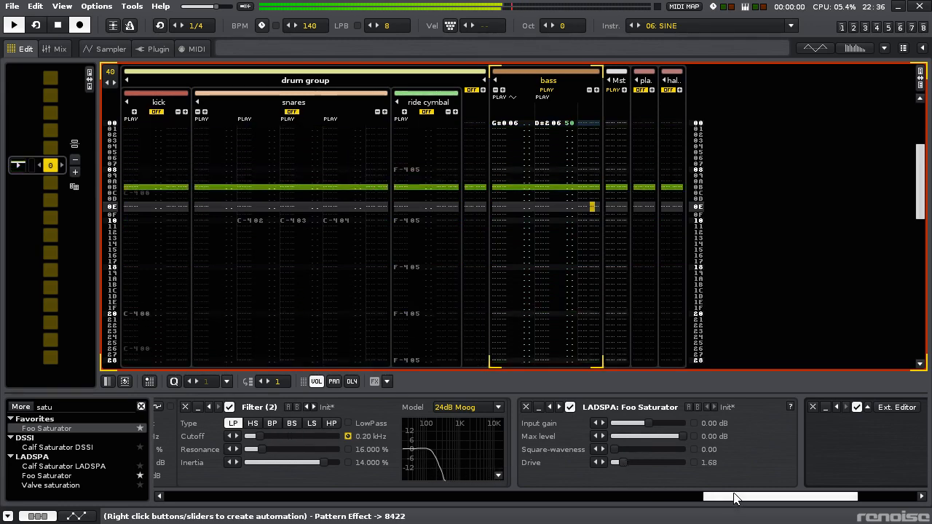
- Lower the bass track volume to about -14 dB and bring the drums back in to check the balance
drag(734, 498, 801, 497)
drag(894, 449, 894, 453)
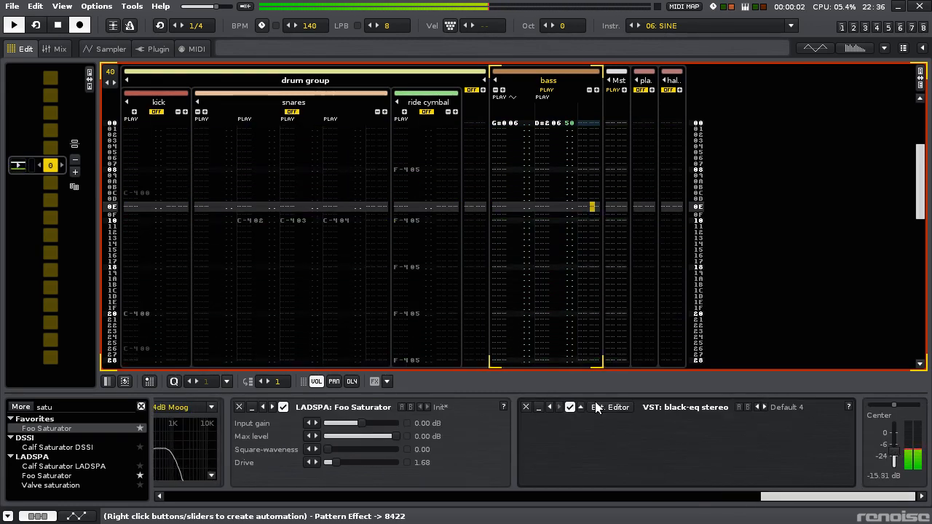
key(backslash)
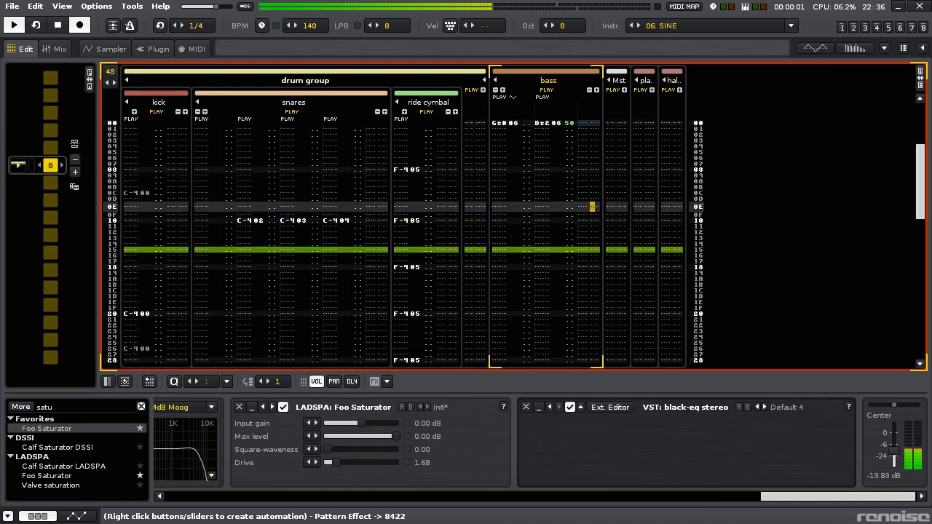
- Set Foo Saturator's drive to 1.18 and its square-waveness to 0.00 with the bass soloed
drag(813, 497, 767, 496)
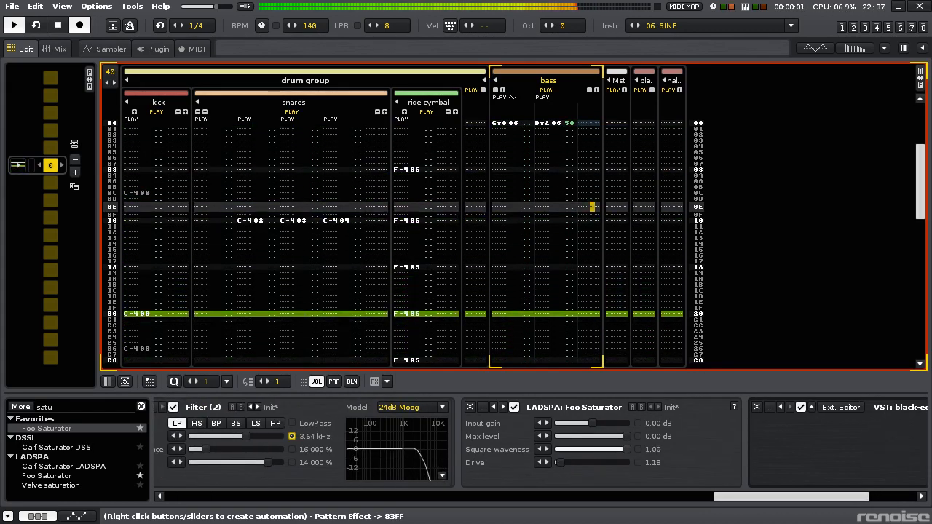
key(ctrl+shift+backslash)
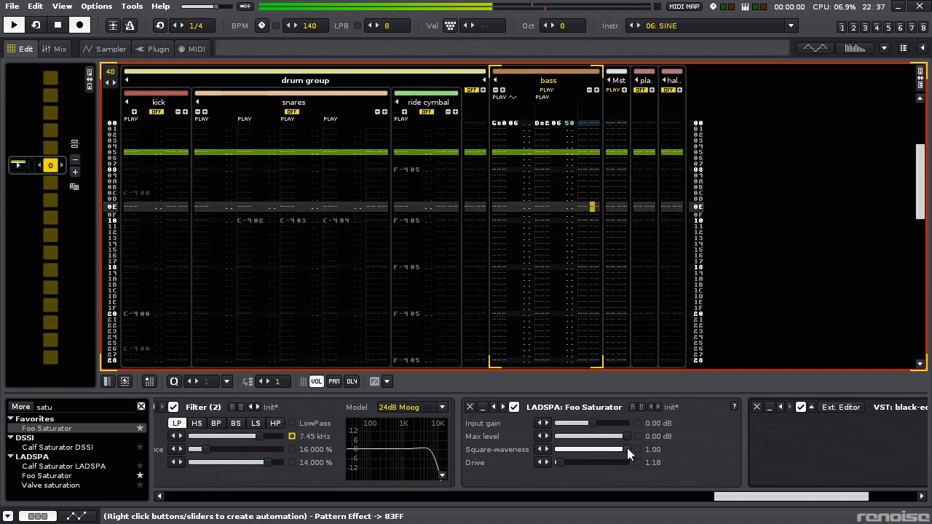
drag(628, 452, 555, 439)
- Show the left and right waveform scopes to examine the soloed bass during playback
key(F2)
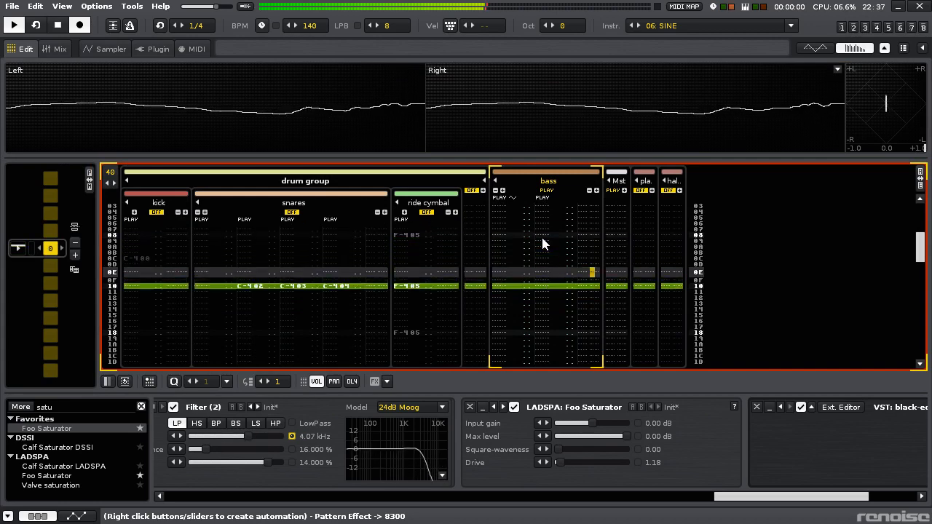
key(F2)
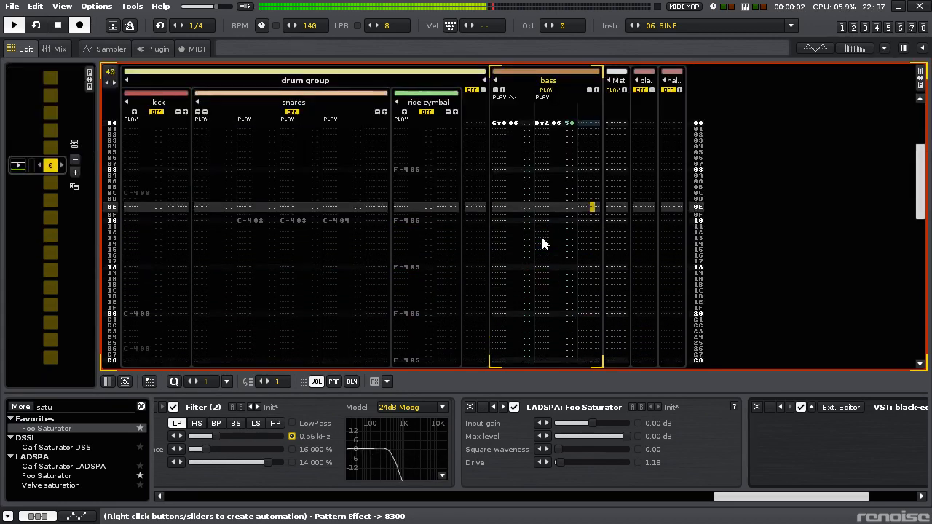
key(F2)
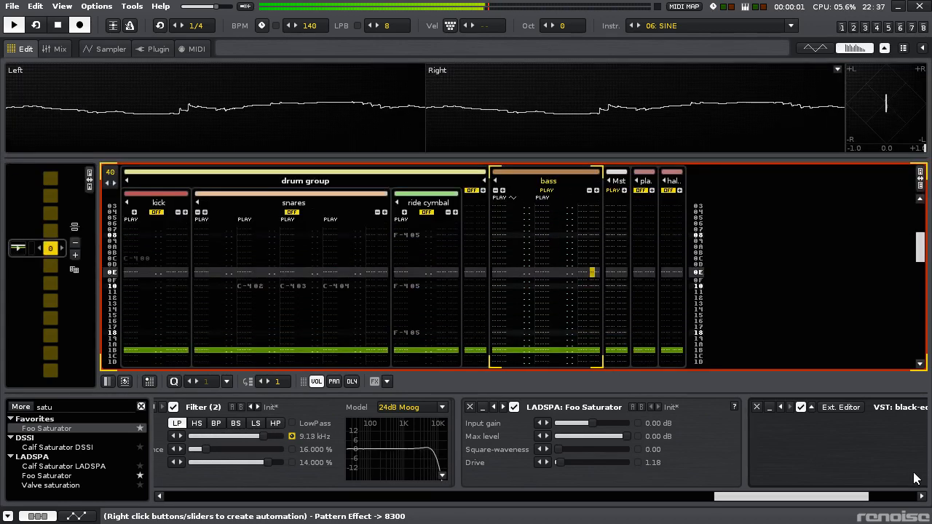
- In black-eq stereo, deepen the cut near 139 Hz to about -13 dB and raise the low shelf to 5.07 dB at 80.58 Hz
drag(814, 496, 893, 493)
click(610, 411)
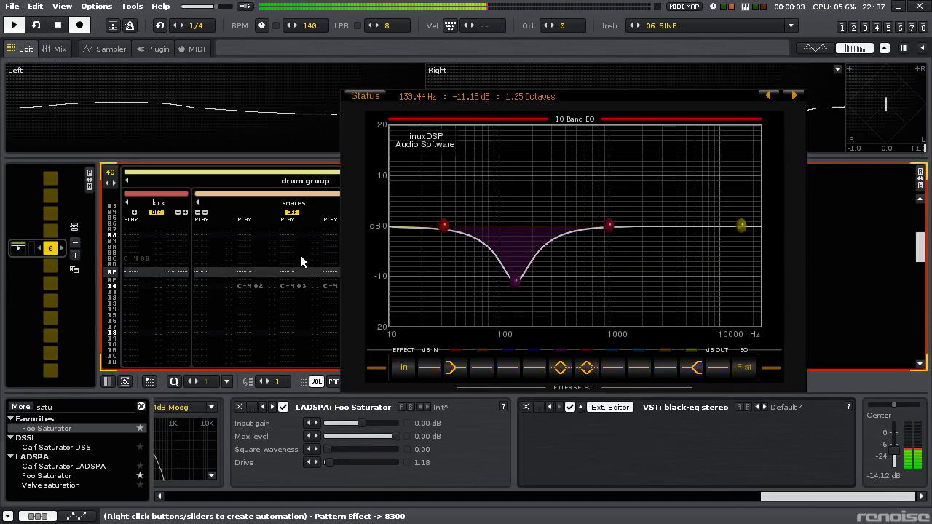
drag(519, 260, 580, 318)
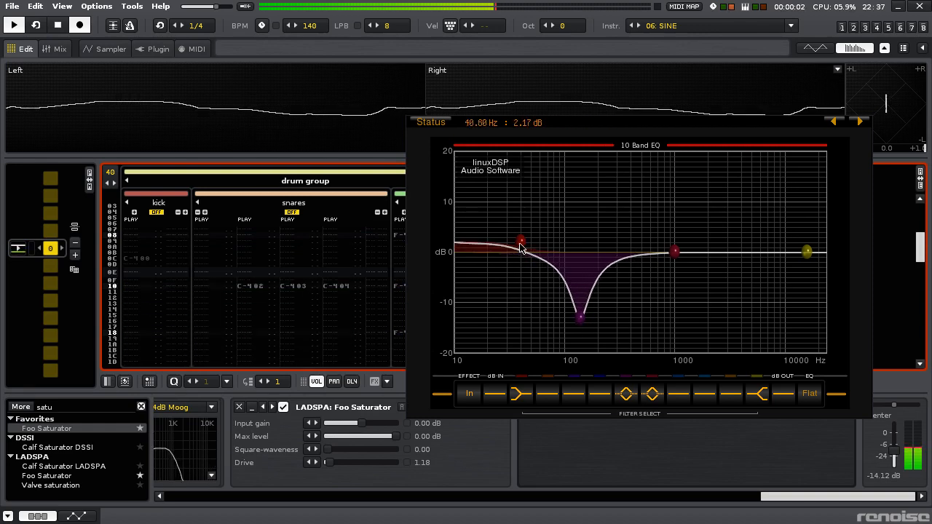
drag(544, 238, 552, 230)
key(Escape)
click(558, 288)
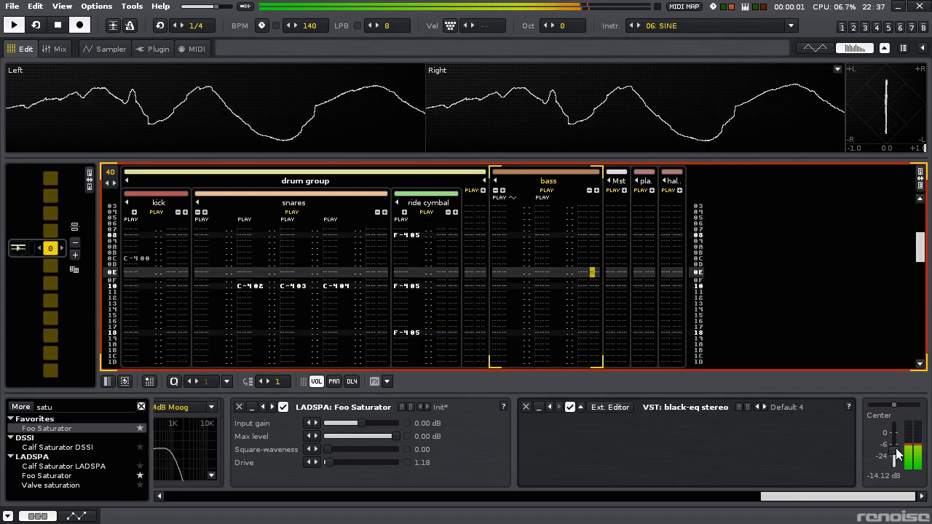
click(608, 408)
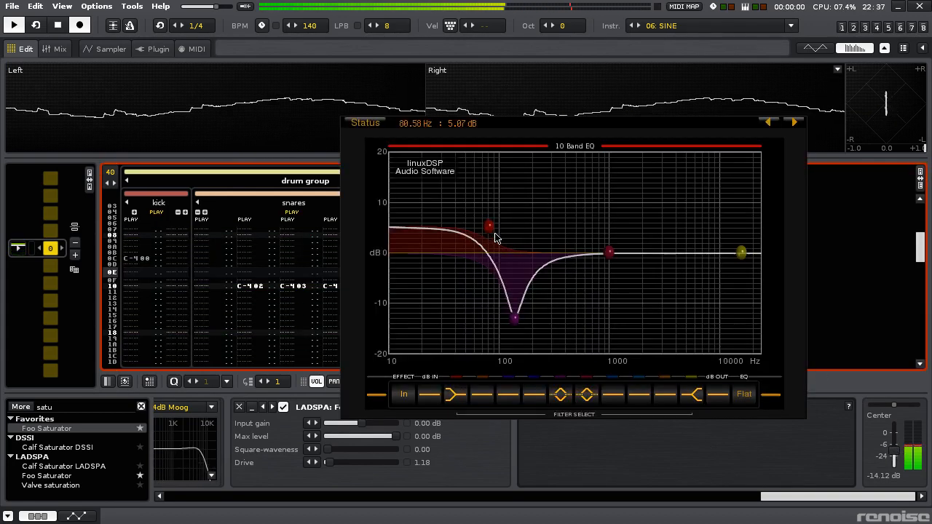
click(610, 408)
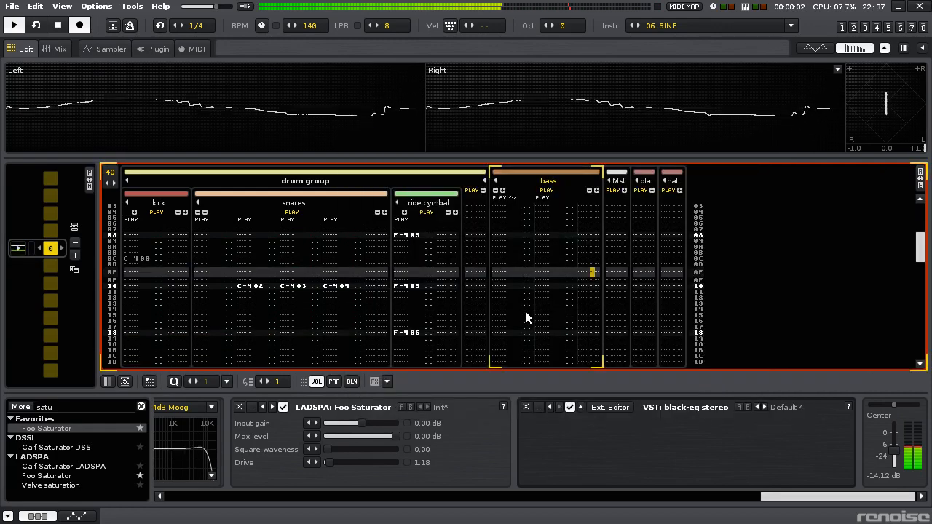
- Stop playback with the bass soloed again, leave edit mode, and save the song
key(space)
key(ctrl+backslash)
key(F2)
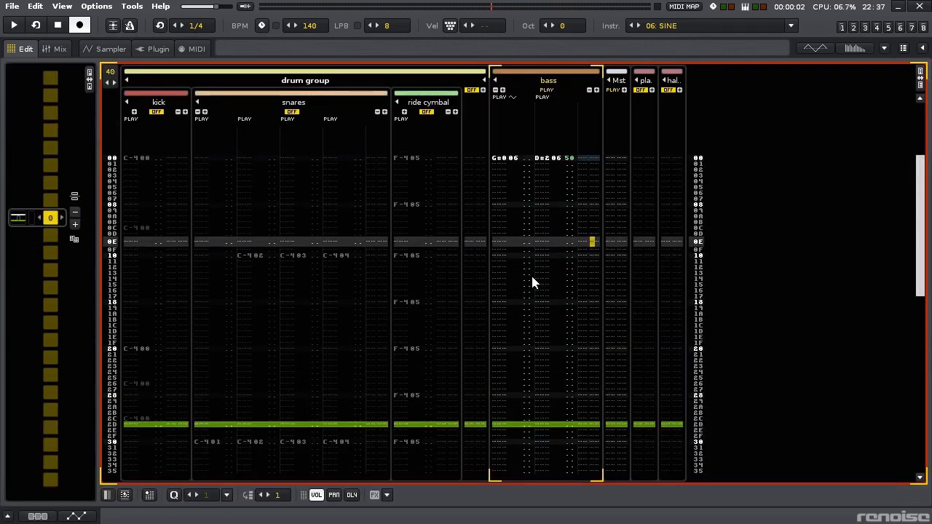
click(501, 252)
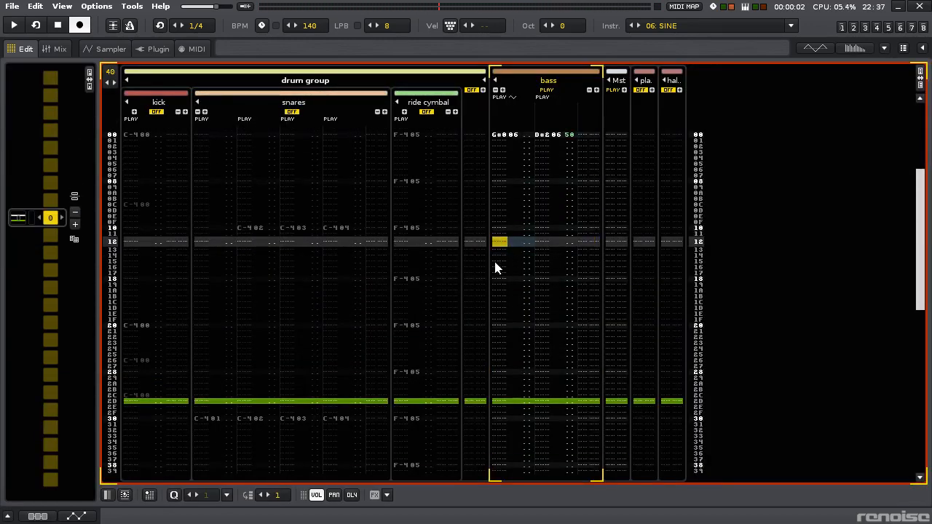
click(495, 257)
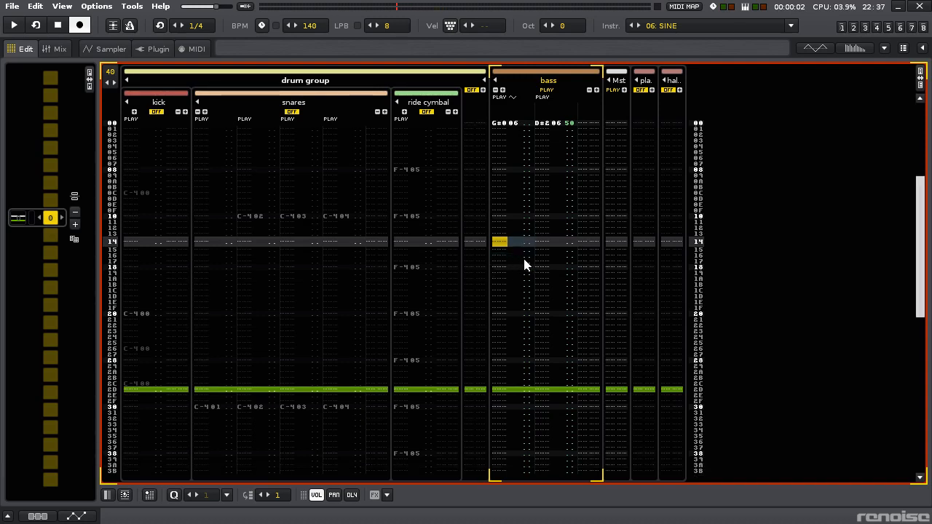
key(Escape)
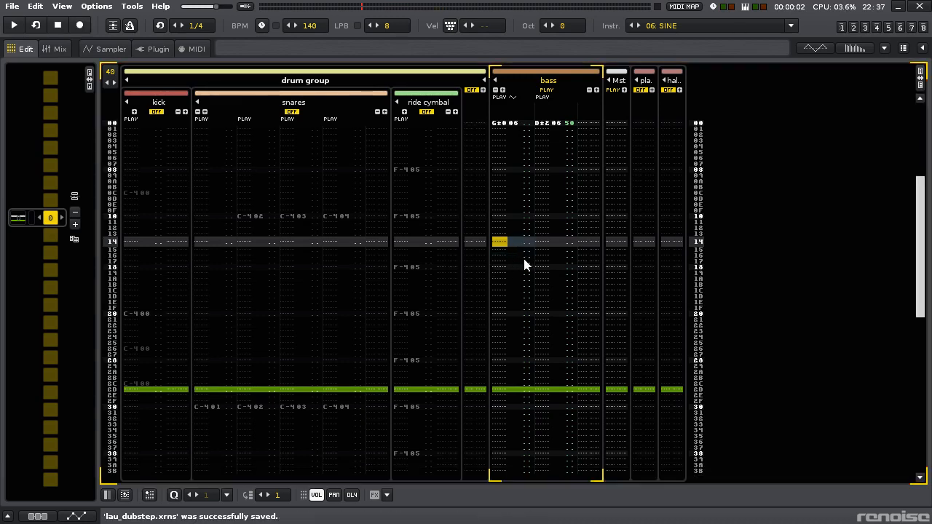
- Find the #Multiband Send device by searching for "multi" and add it after black-eq stereo on the bass track
key(F3)
key(F2)
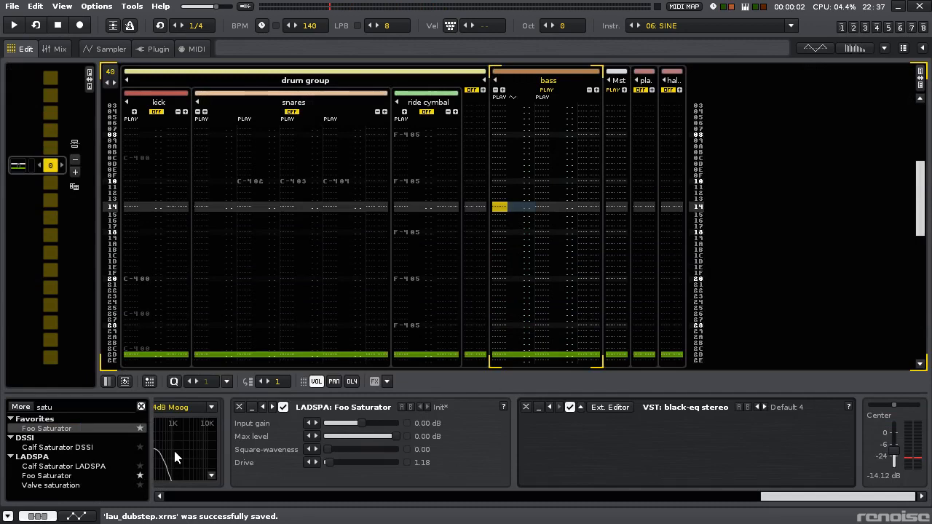
click(81, 405)
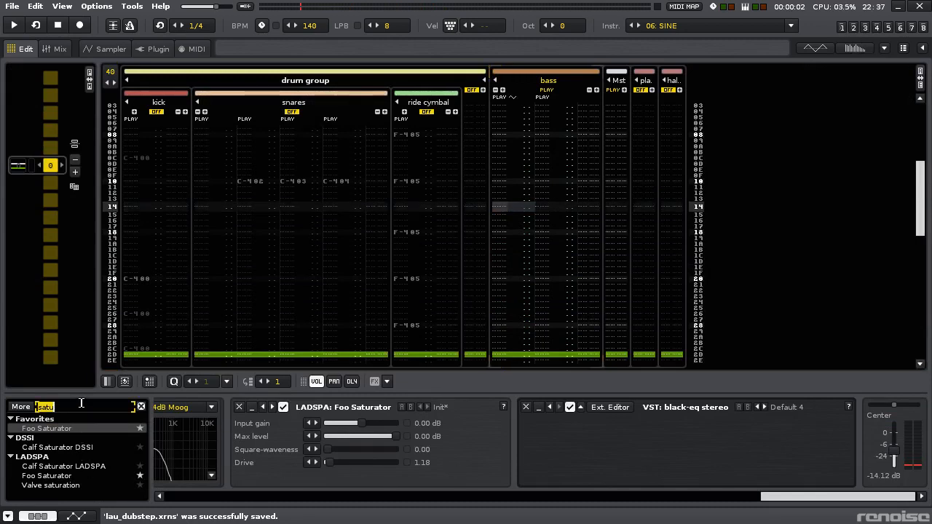
text(multi)
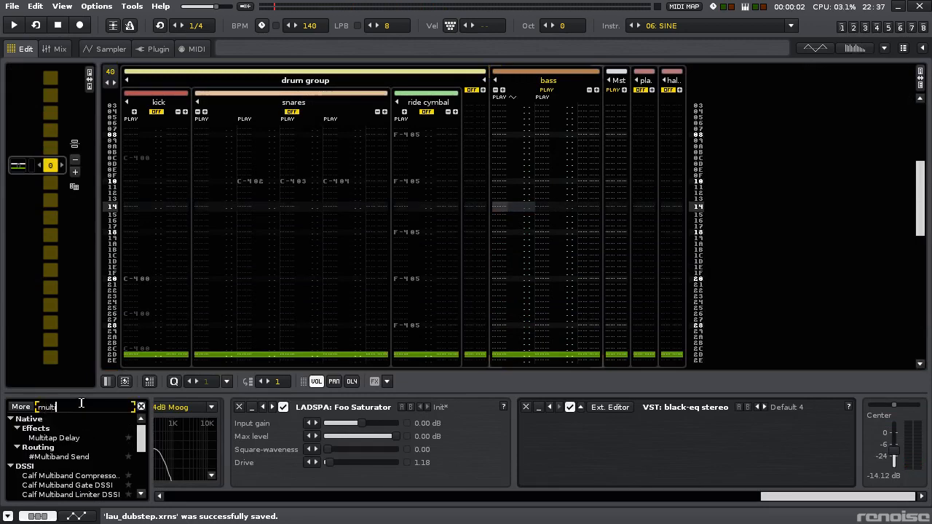
key(Return)
double_click(54, 457)
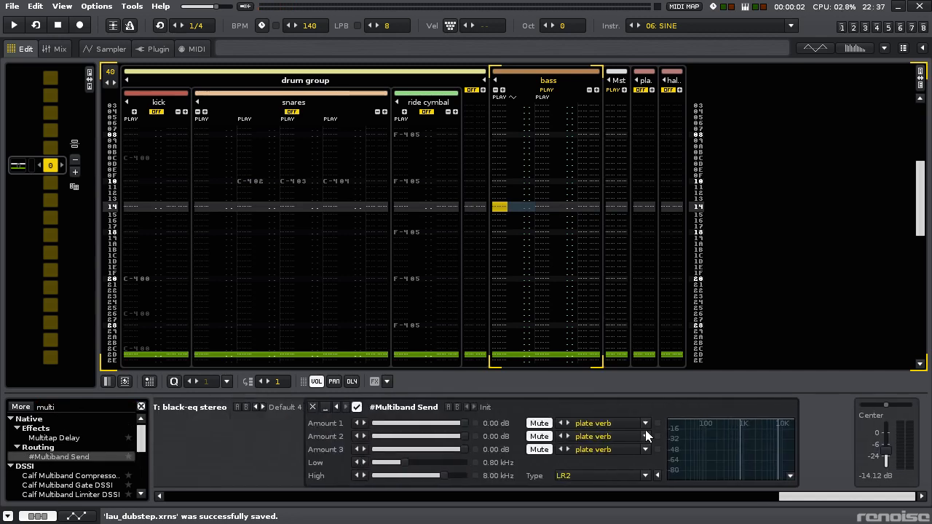
- Set the multiband send's Amount 1 to -INF, Amount 2 to -27.45 dB, Amount 3 to -26.38 dB and Low crossover to 0.39 kHz
drag(499, 428, 500, 442)
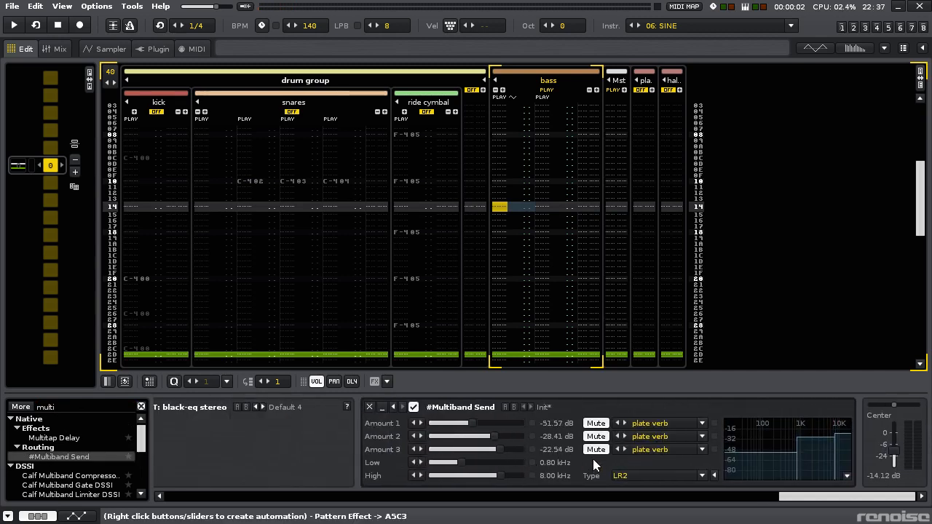
key(space)
drag(494, 437, 431, 423)
drag(462, 463, 449, 463)
mouse_move(495, 437)
mouse_down()
mouse_move(487, 447)
mouse_move(497, 446)
mouse_up()
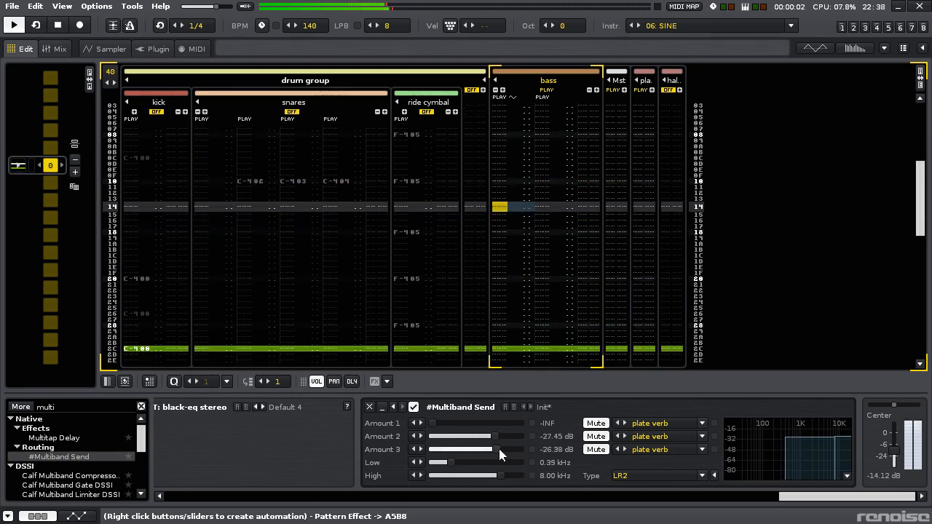
- Switch all three plate verb sends to Keep, and lower Amount 2 to -36.09 dB and Amount 3 to -36.94 dB
click(595, 437)
click(595, 423)
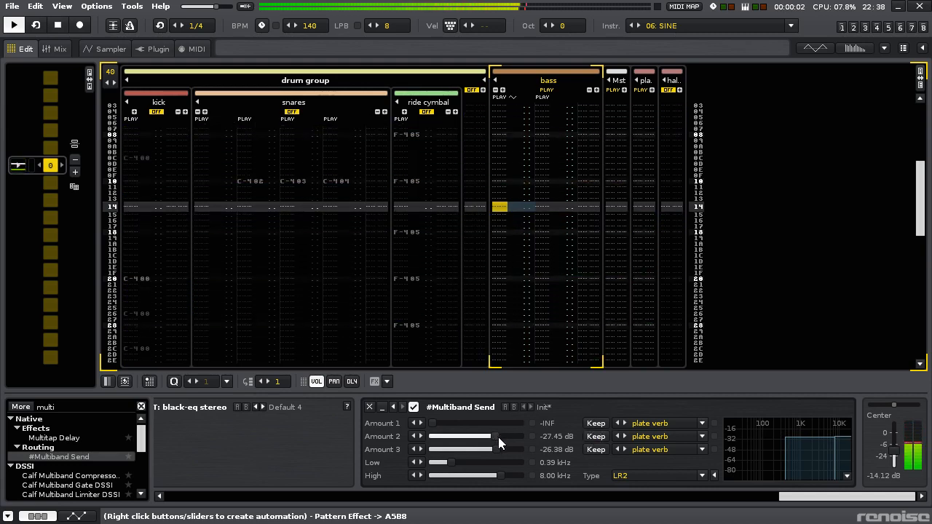
drag(492, 447, 486, 445)
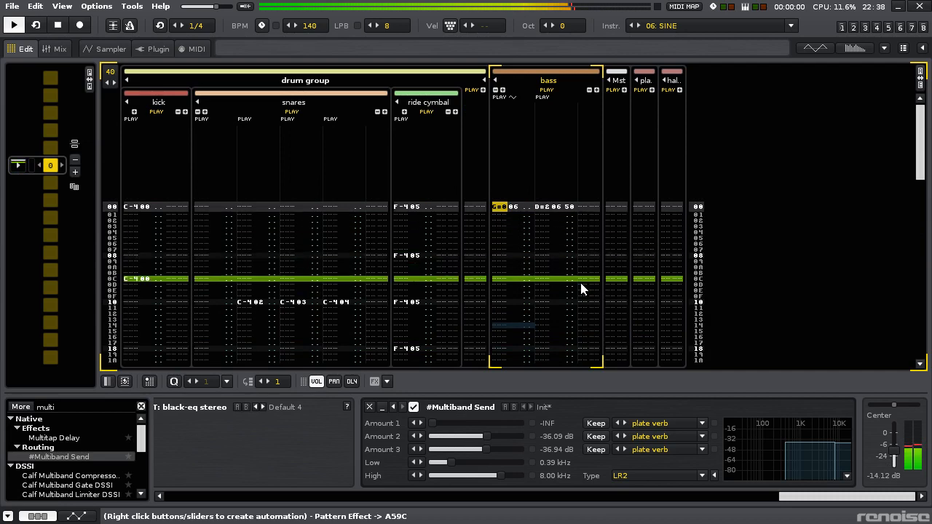
key(ctrl+backslash)
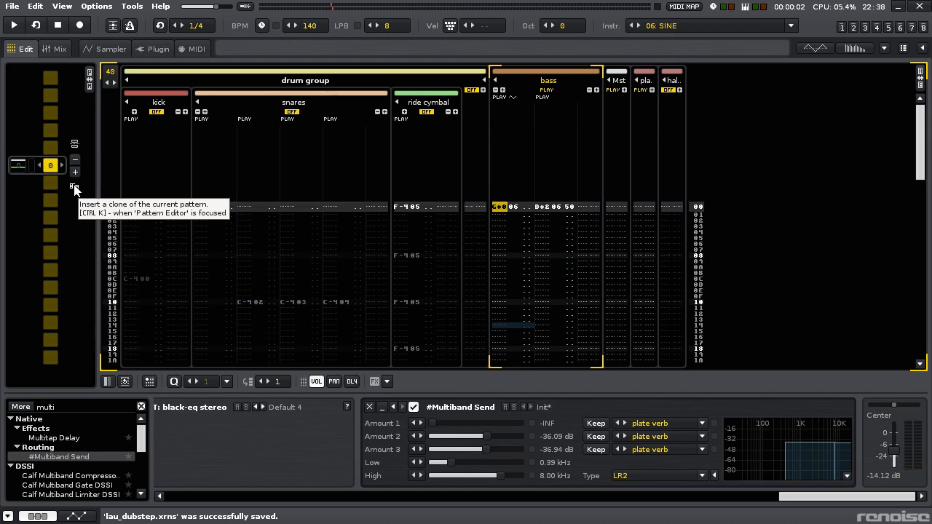
- Insert a clone of the current pattern and loop it to try out bass notes
click(75, 187)
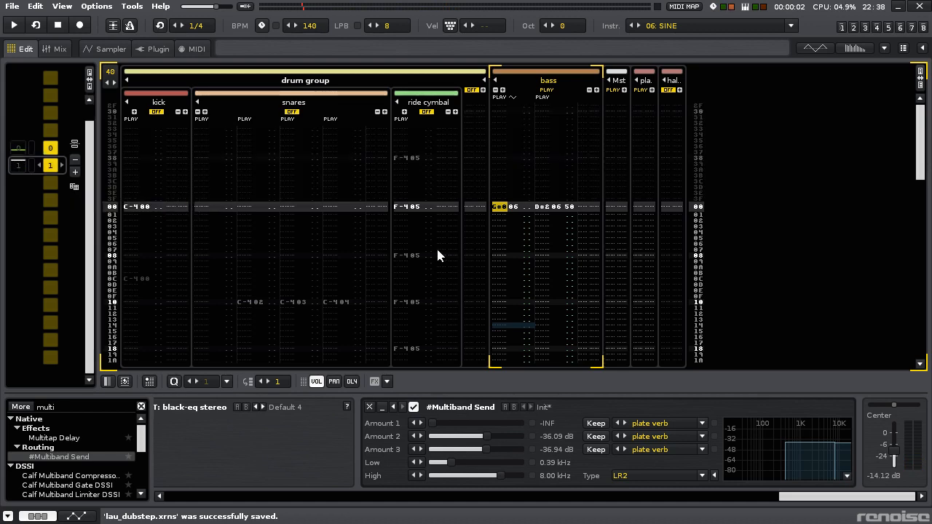
key(KP_Enter)
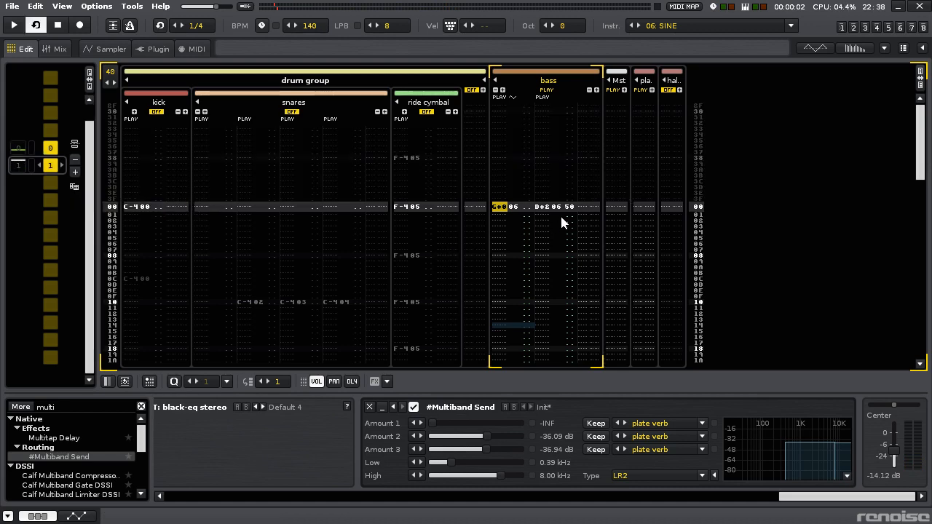
key(Page_Down)
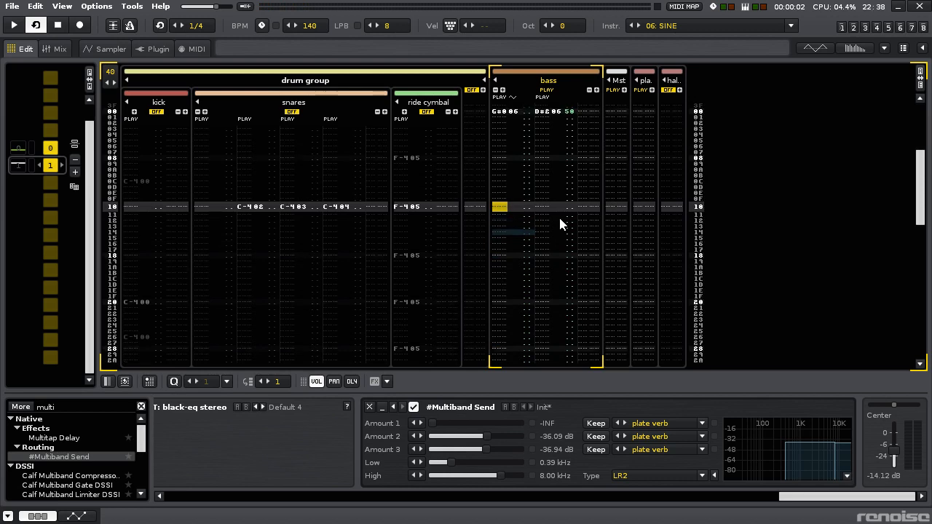
key(h)
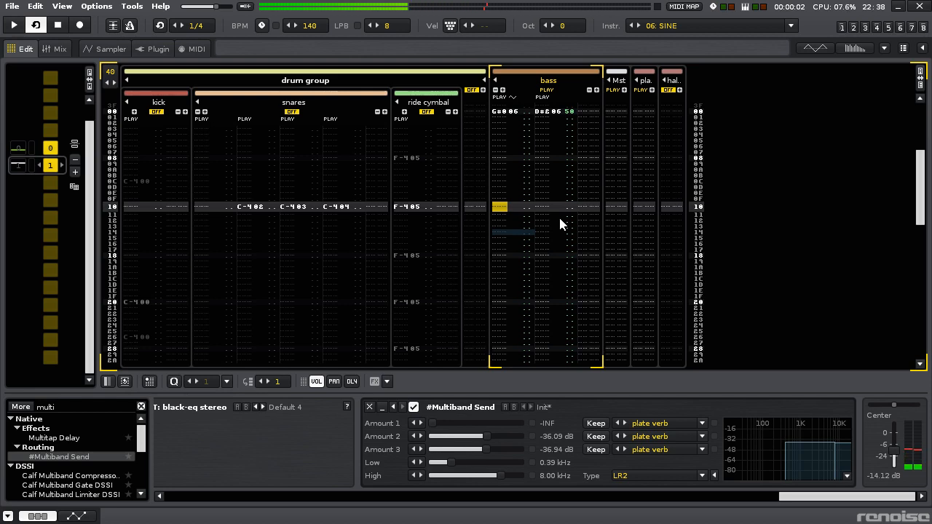
key(space)
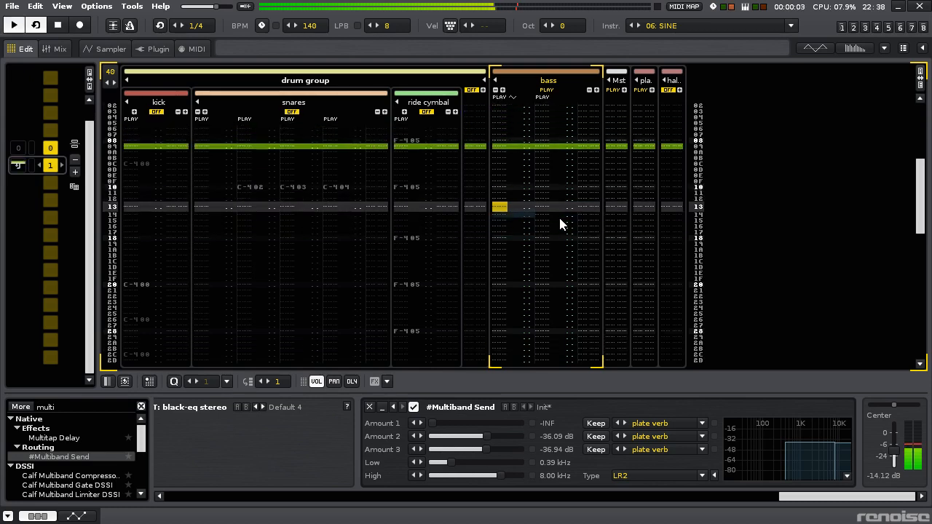
- Mute the bass's first note column and set the keyboard octave to 1 for entering notes in the second column
key(Escape)
key(Right)
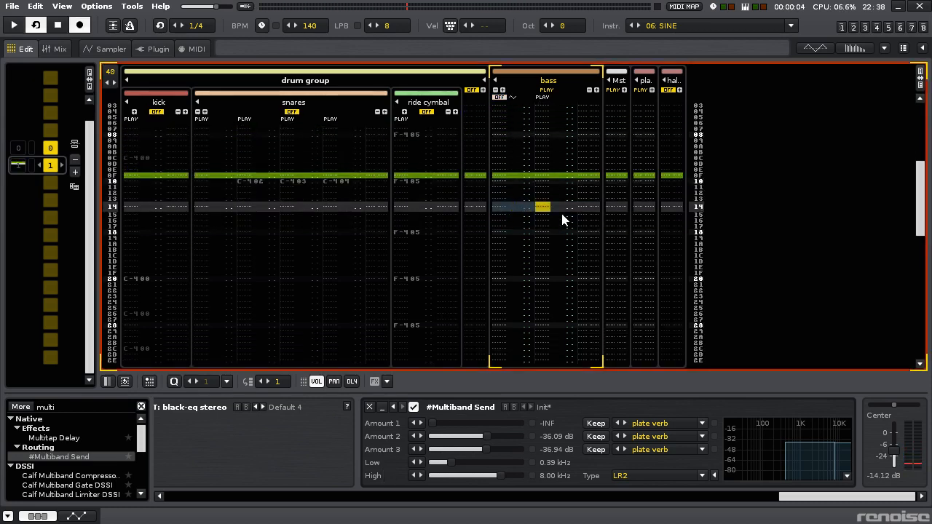
key(KP_Multiply)
key(space)
key(F9)
key(space)
key(F10)
- Enter F-2 at row 10 of the bass's second note column and change that note to G#2
key(space)
key(Up)
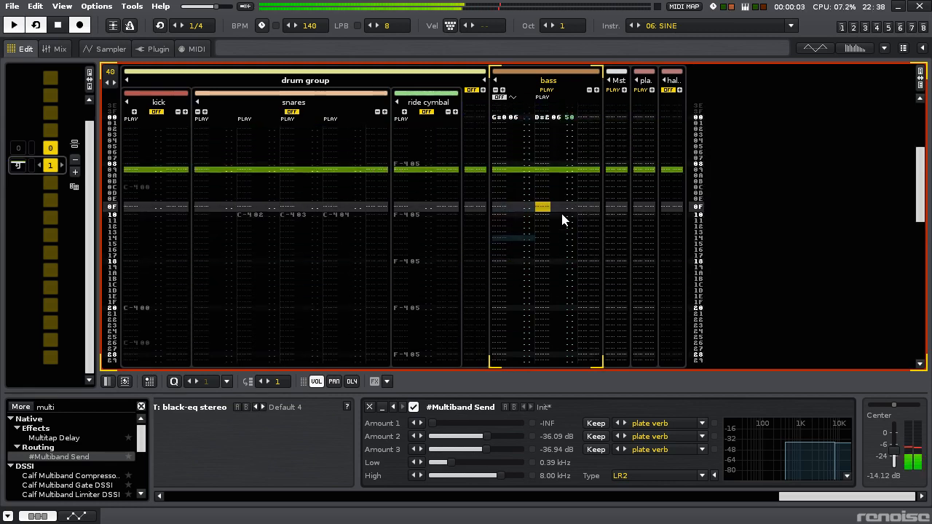
key(Up)
key(Up)
key(Up)
key(Up)
key(space)
key(Down)
key(Down)
key(Down)
key(Down)
key(Down)
key(r)
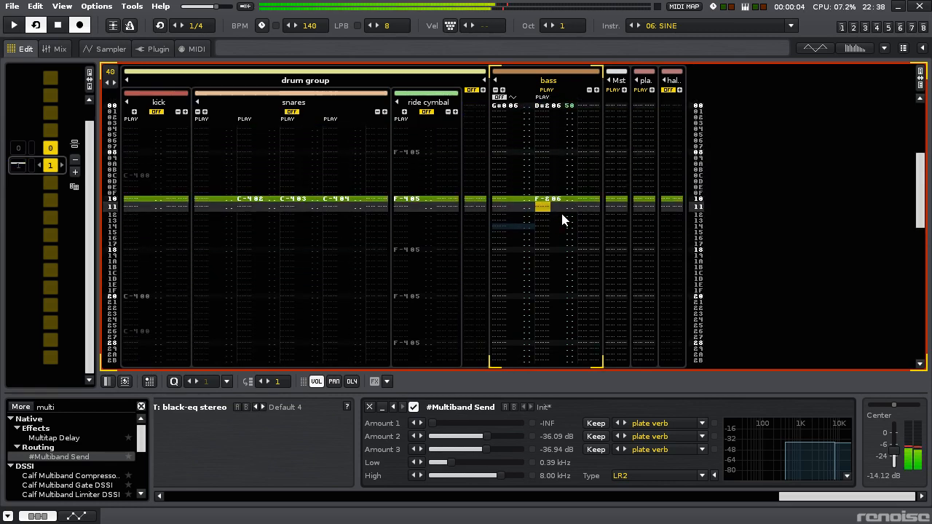
key(Up)
key(5)
key(Up)
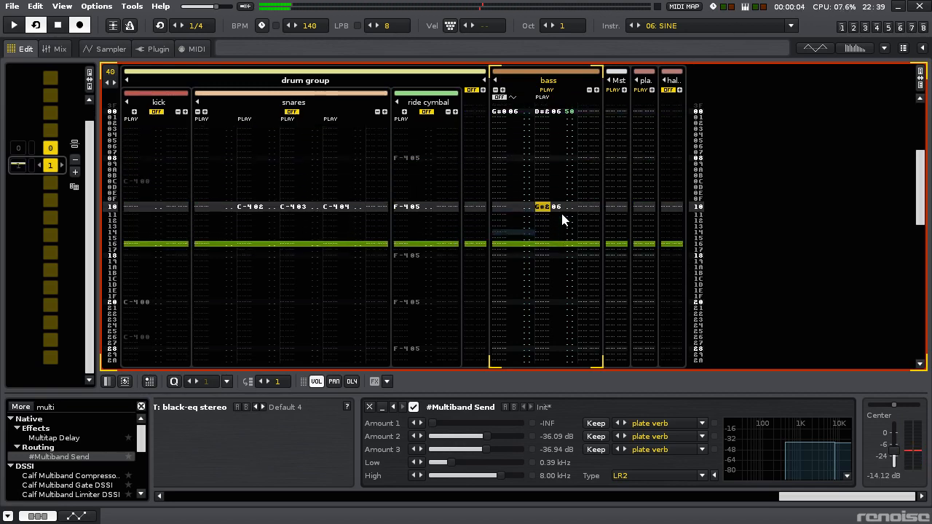
- Add an A#2 note at row 16 and a G#2 note at row 1C in the bass's second note column
key(space)
key(Down)
key(Down)
key(Down)
key(Down)
key(Down)
key(Down)
key(7)
key(Down)
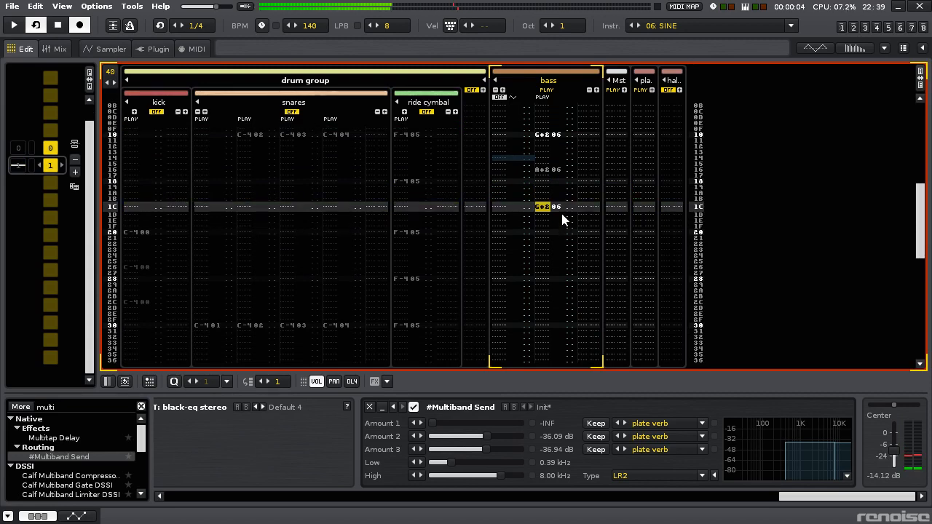
- Try G-2 at row 1C of the bass's second note column, and settle on F#2 for that row
key(t)
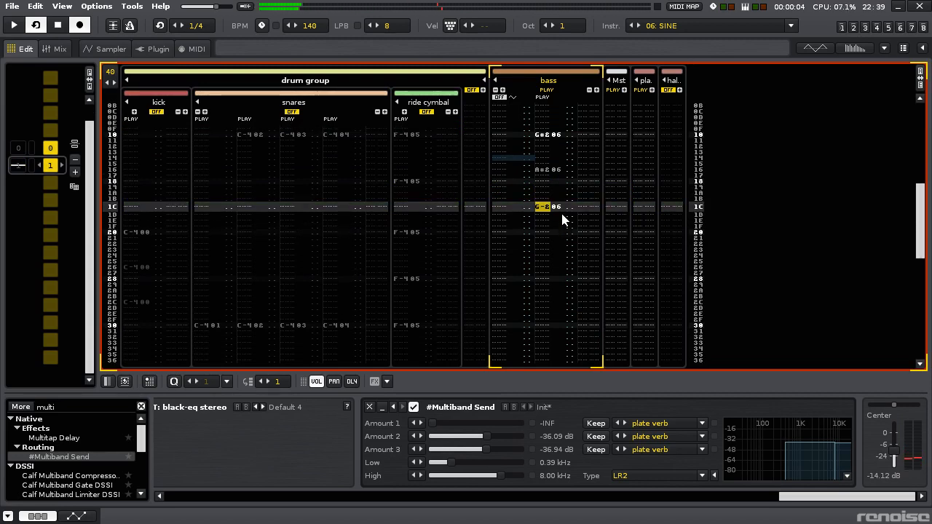
key(Return)
key(Up)
key(space)
key(5)
- Try a C#2 note at row 28 of the bass's second note column and delete it
key(Down)
key(Down)
key(Down)
key(Down)
key(Down)
key(Down)
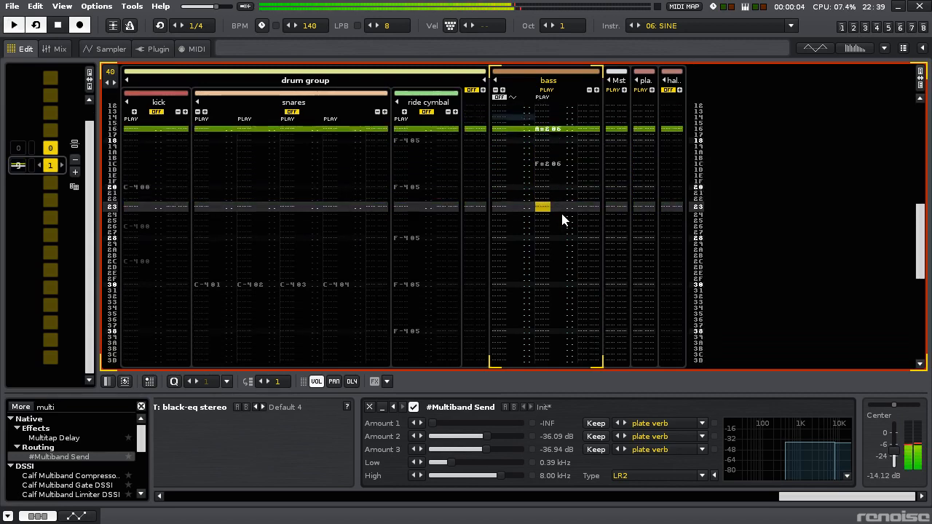
key(Down)
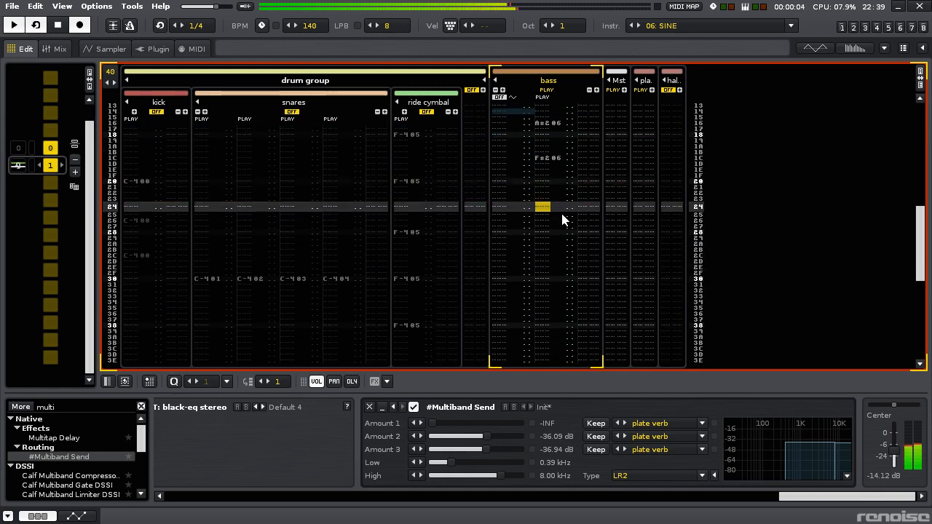
key(Down)
key(Down)
key(Down)
key(Down)
key(Down)
key(Up)
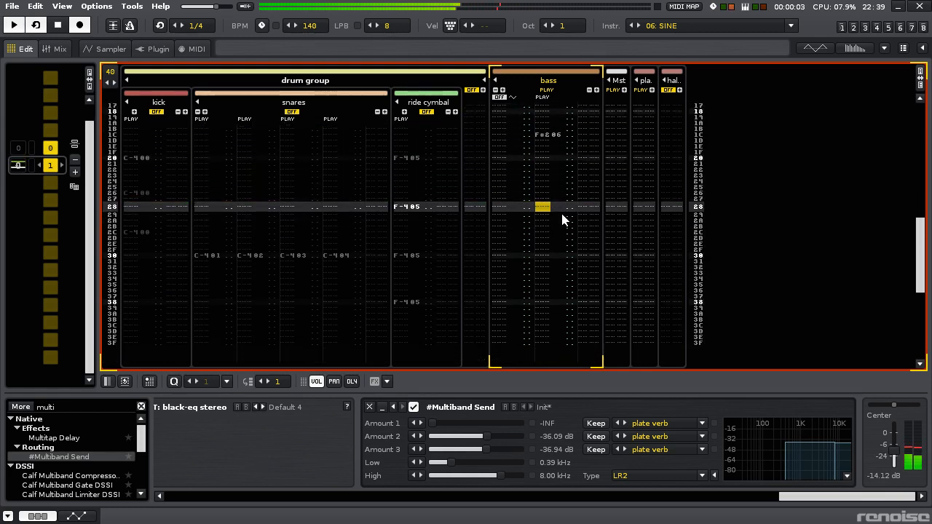
key(2)
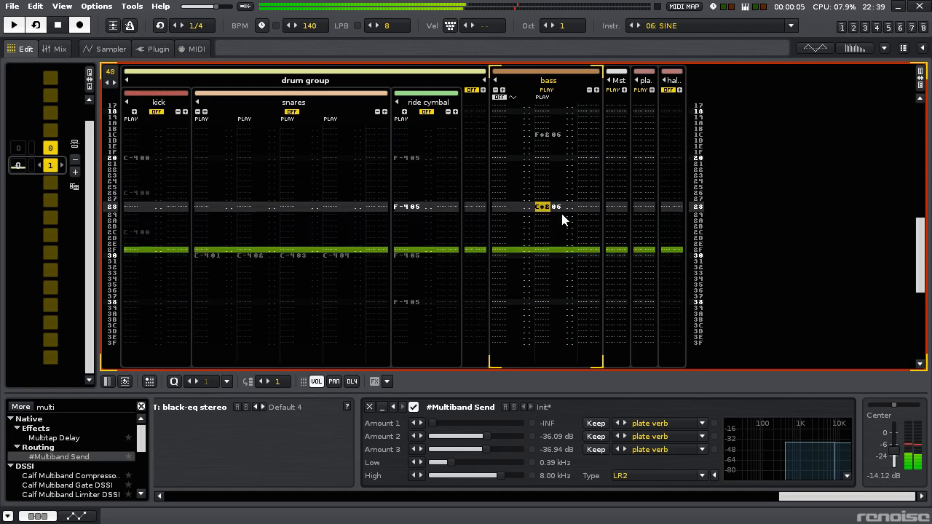
key(Delete)
- Add a C#2 note at row 2C in the bass's second note column
key(Down)
key(Down)
key(Down)
key(2)
key(Up)
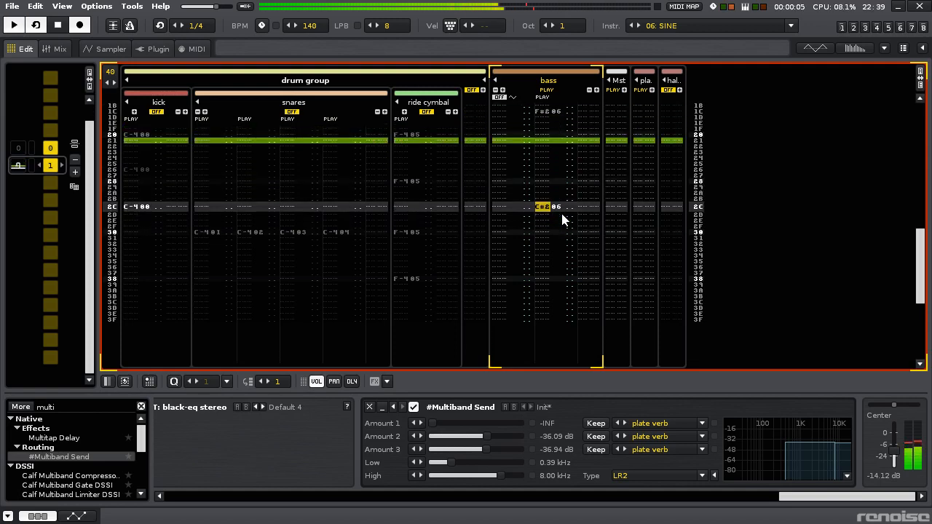
- Add a G#1 note at row 34 in the bass's second note column
key(Left)
key(Left)
key(Left)
key(Left)
key(Right)
key(Right)
key(Right)
key(Right)
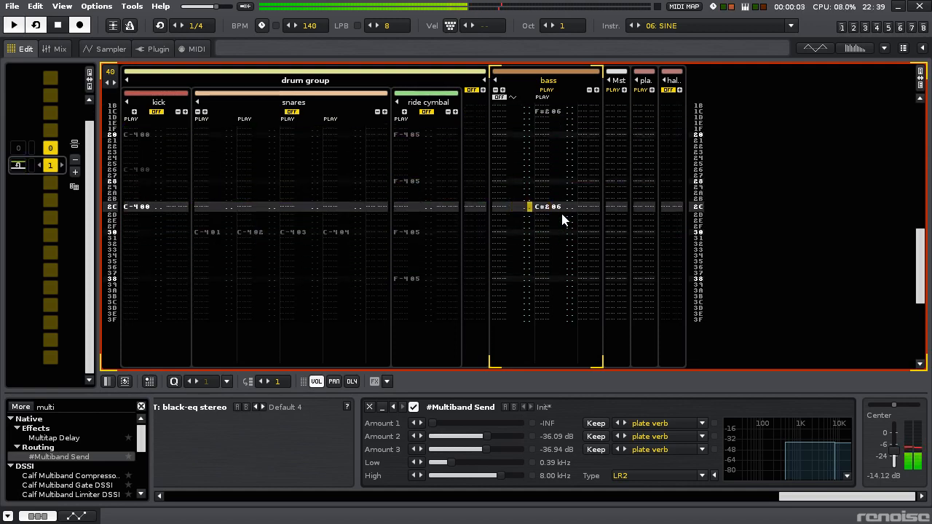
key(Down)
key(Down)
key(Down)
key(Down)
key(Down)
key(Down)
key(Down)
key(Down)
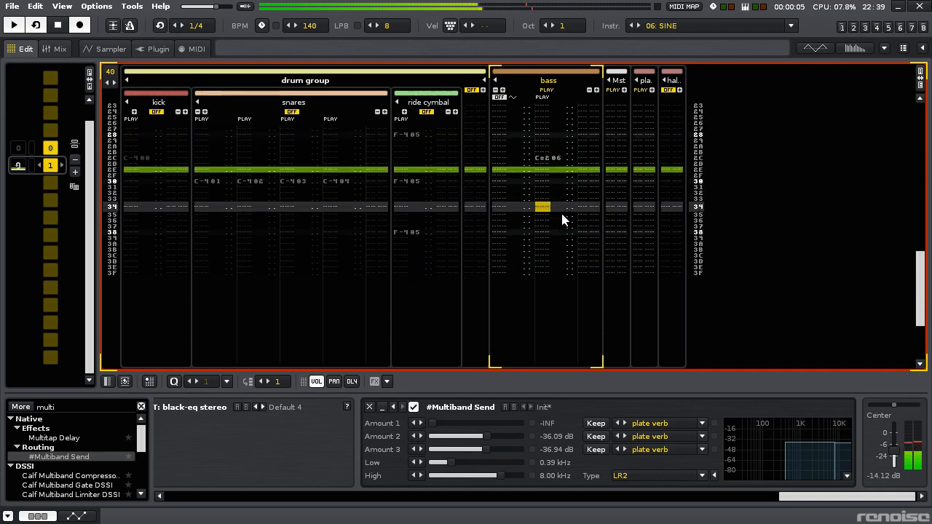
key(Down)
key(Down)
key(Down)
key(Down)
key(Down)
key(Down)
key(Down)
key(Down)
key(Down)
key(Down)
key(Down)
key(Down)
- Set the keyboard octave to 0 and enter G#0 at row 10 of the bass's first note column
key(Left)
key(Left)
key(Left)
key(Left)
key(Left)
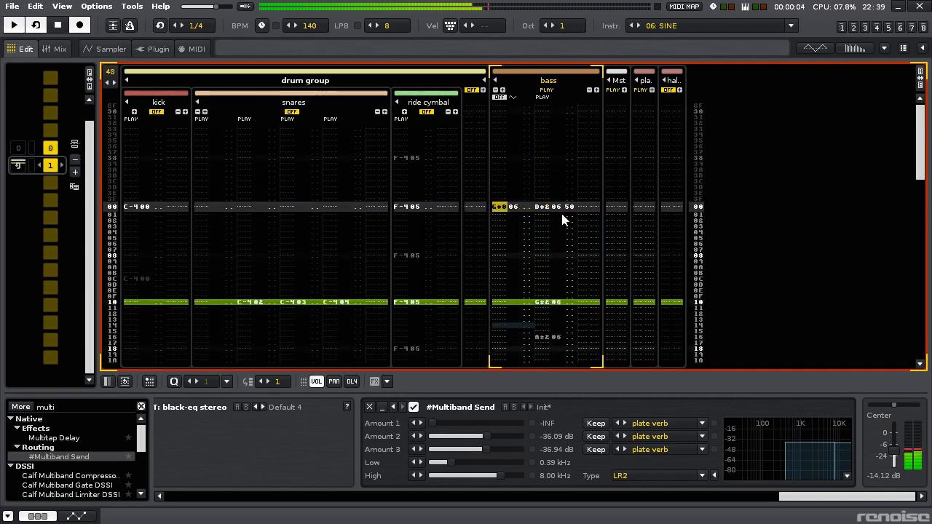
key(Down)
key(Down)
key(Down)
key(Down)
key(Down)
key(Down)
key(Down)
key(Down)
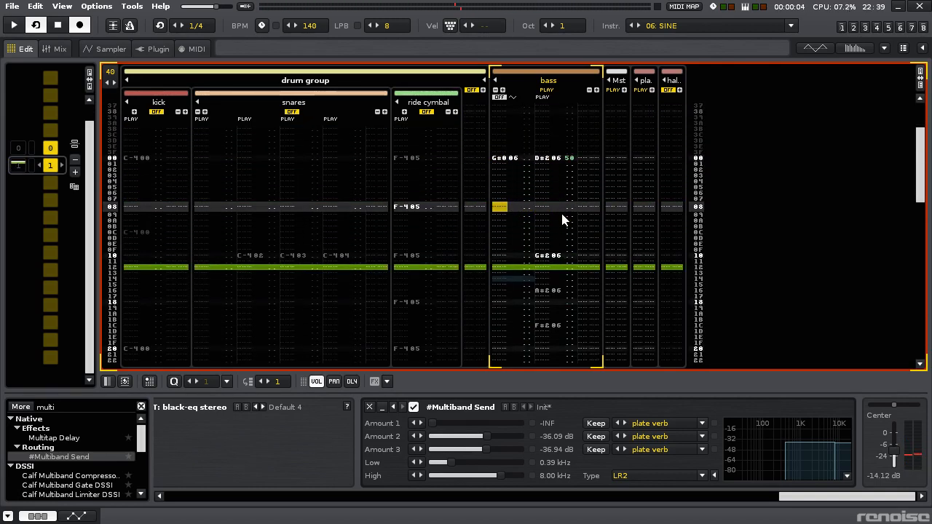
key(KP_Divide)
key(F9)
key(F10)
key(F11)
key(F10)
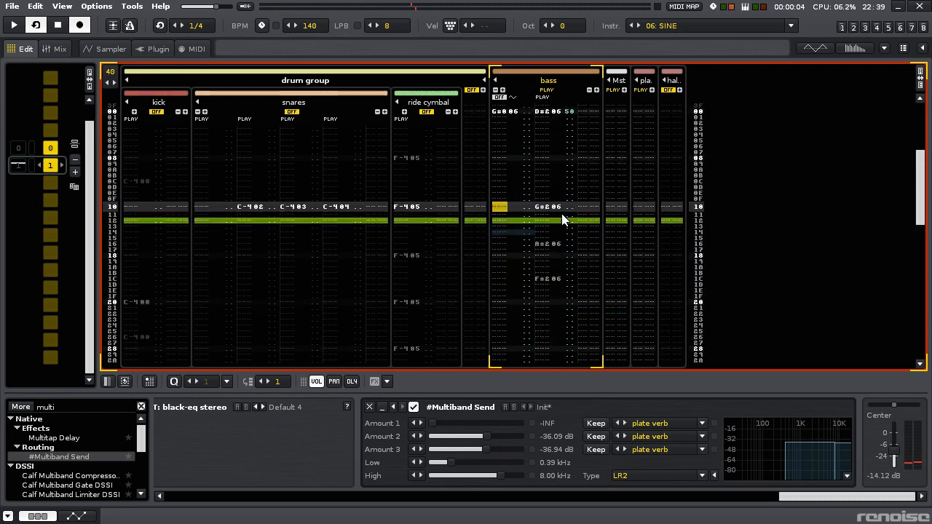
key(h)
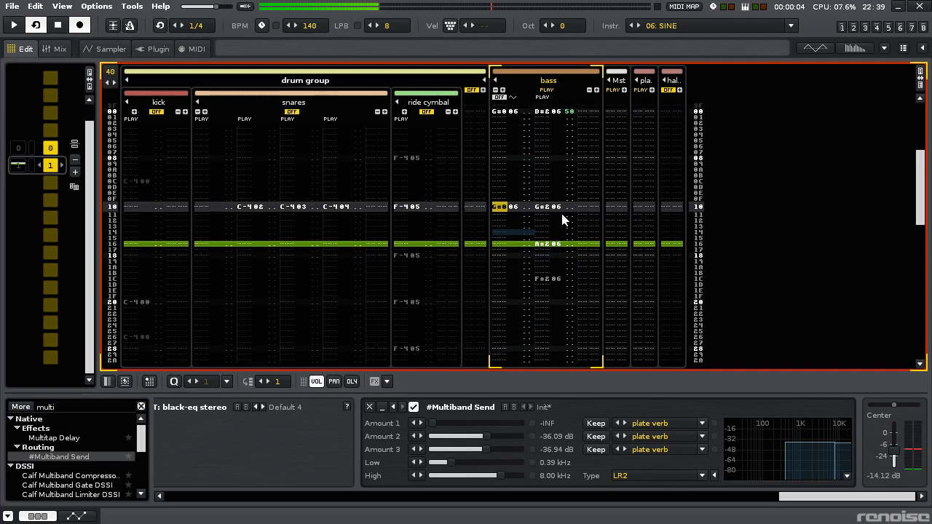
- Try D#1 at row 10 of the bass's first note column, and re-enter G#0 there
key(3)
key(Up)
key(3)
key(Up)
key(3)
key(Down)
key(Down)
key(Down)
key(Down)
key(Down)
key(space)
key(Up)
key(Up)
key(Up)
key(Up)
key(Up)
key(Up)
key(Up)
key(space)
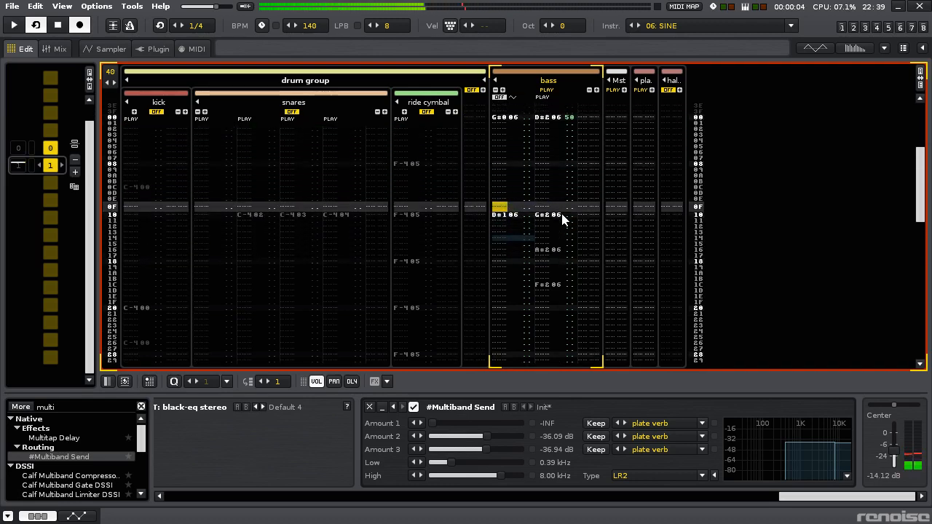
key(Down)
key(h)
- Add D#1 at row 16 and B-0 at row 1C in the bass's first note column
key(Down)
key(Down)
key(Down)
key(Down)
key(Down)
key(3)
key(Down)
key(Down)
key(Down)
key(Down)
key(Down)
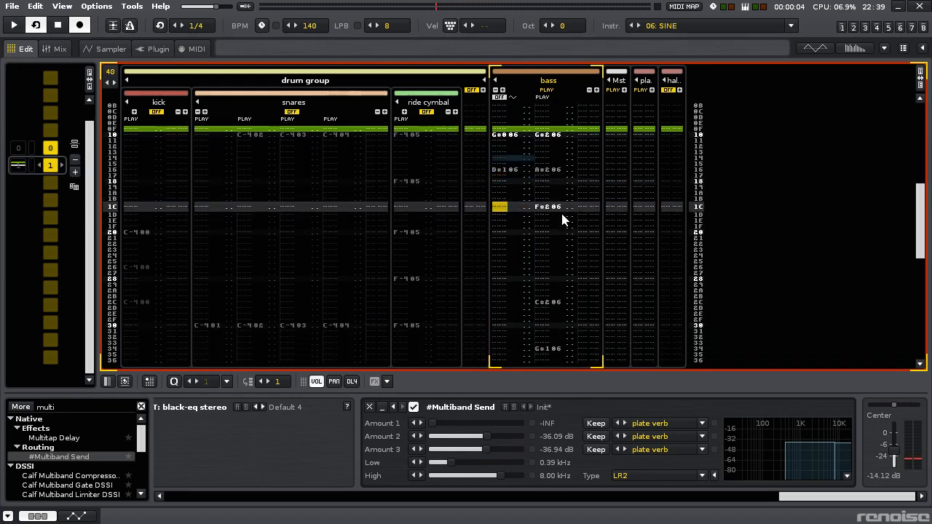
key(m)
key(Up)
key(space)
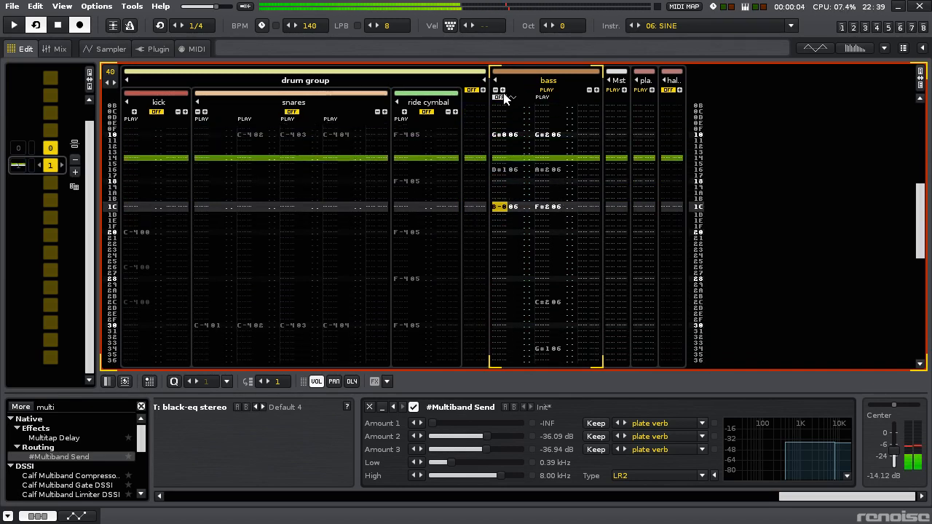
- Unmute the bass's first note column and play the pattern with both note columns
scroll(540, 218, up, 3)
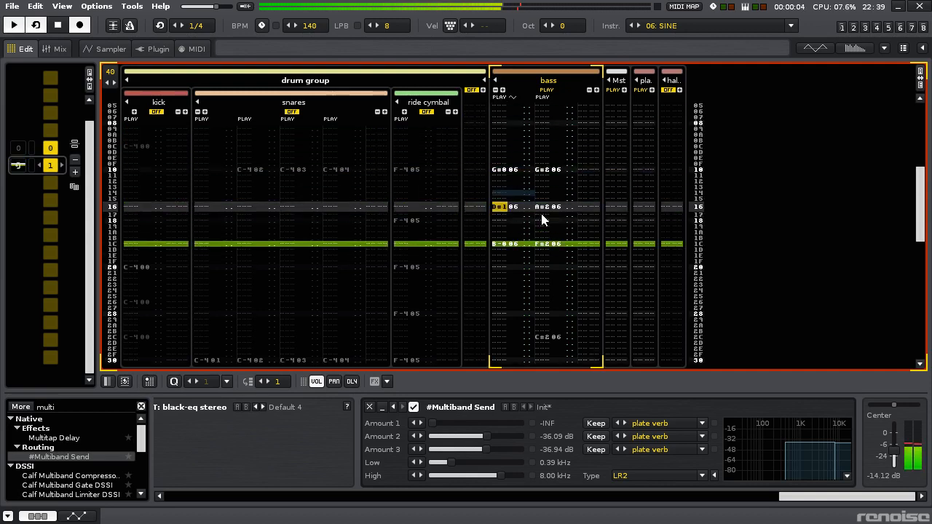
scroll(541, 220, down, 9)
key(space)
key(space)
- Enter G#0 at row 2C of the bass's first note column and change that note to F#0
scroll(541, 220, down, 2)
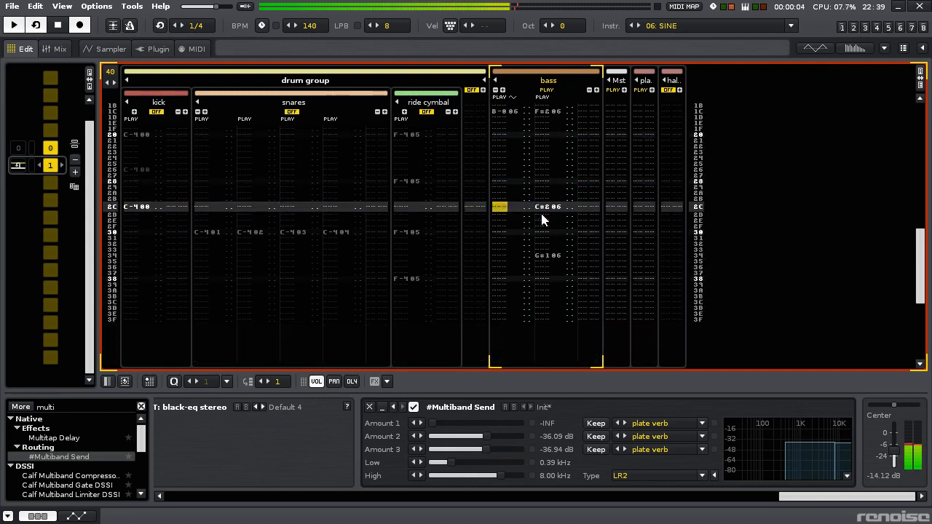
key(space)
key(h)
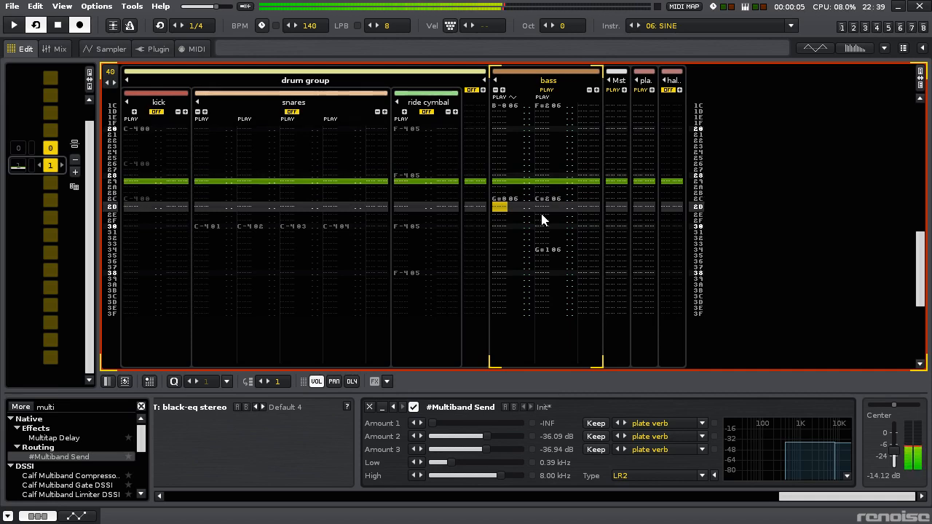
key(Up)
key(space)
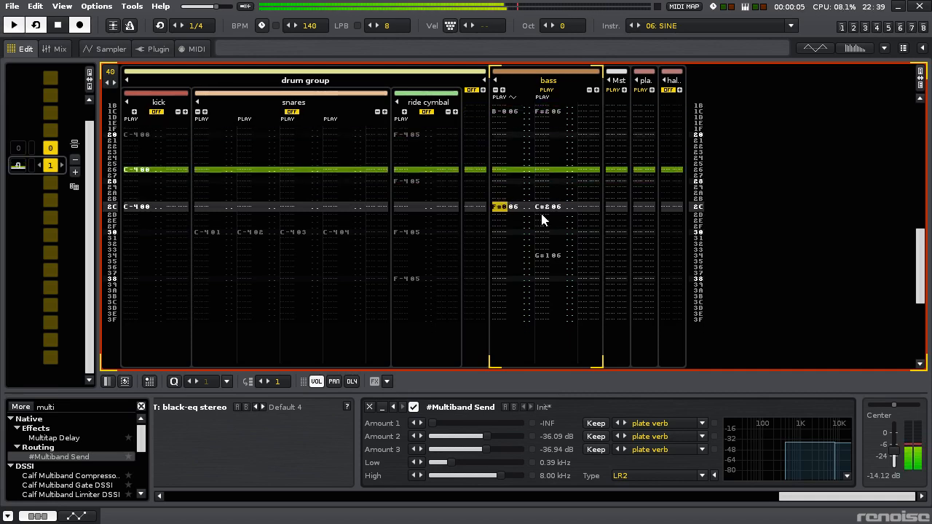
- Add a C#0 note at row 34 in the bass's first note column
key(Down)
key(Down)
key(Down)
key(Down)
key(Down)
key(Down)
key(Down)
key(Down)
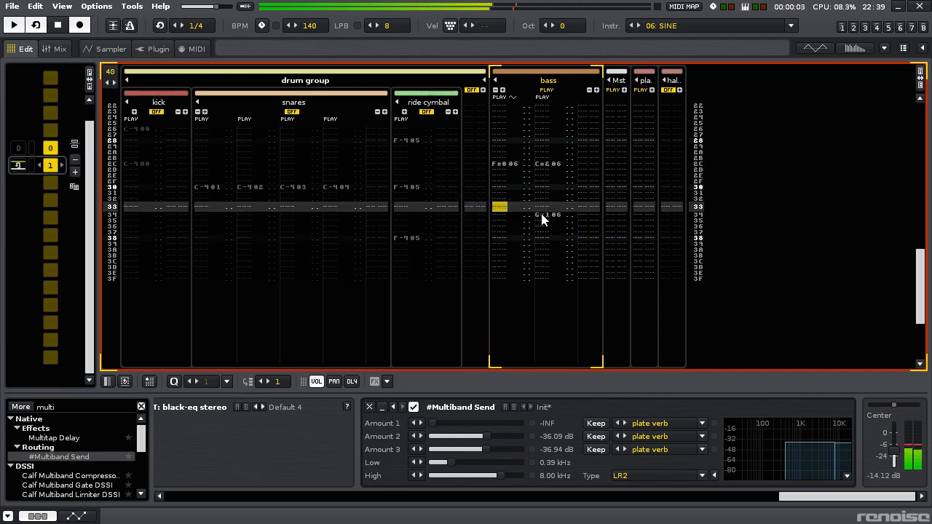
key(s)
key(Up)
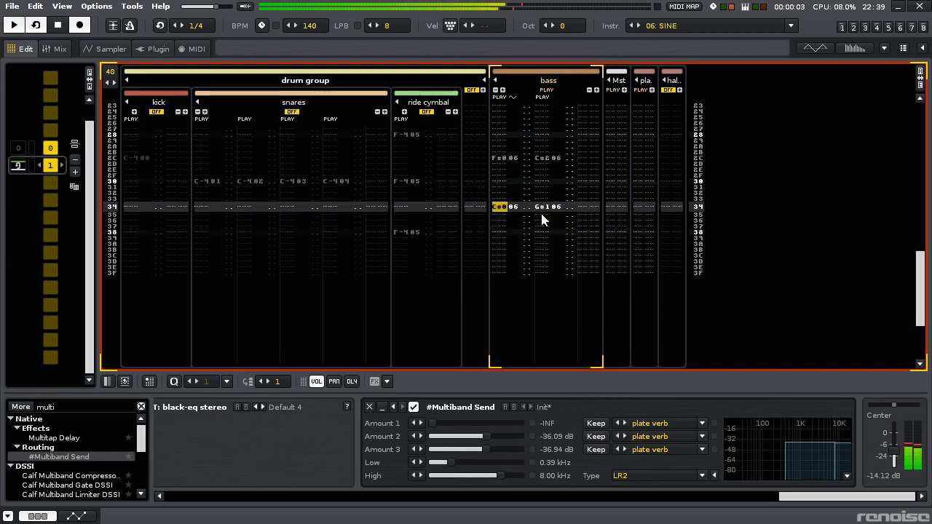
- Listen to the bass melody together with all other tracks, and solo the bass again
key(Page_Up)
key(Page_Up)
key(Down)
key(Down)
key(Down)
key(Down)
key(Down)
key(Down)
key(Down)
key(Down)
key(Down)
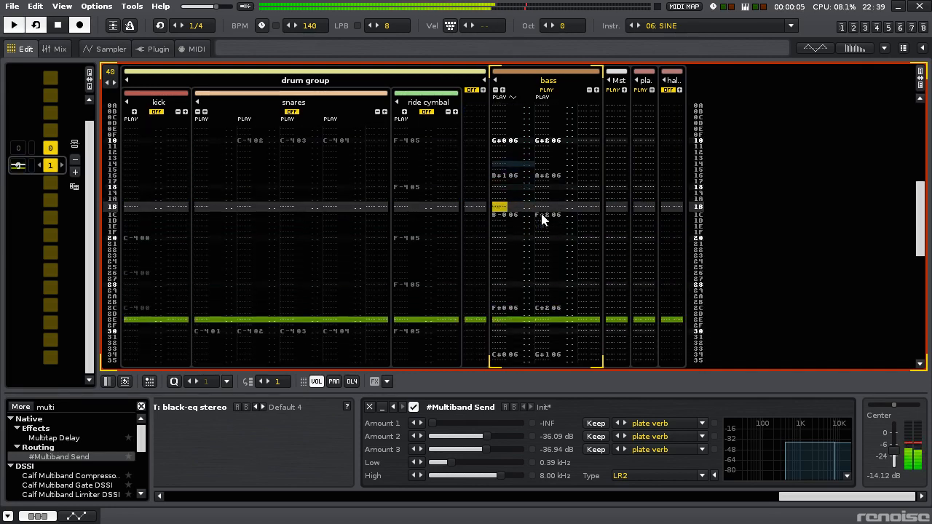
key(Up)
key(ctrl+backslash)
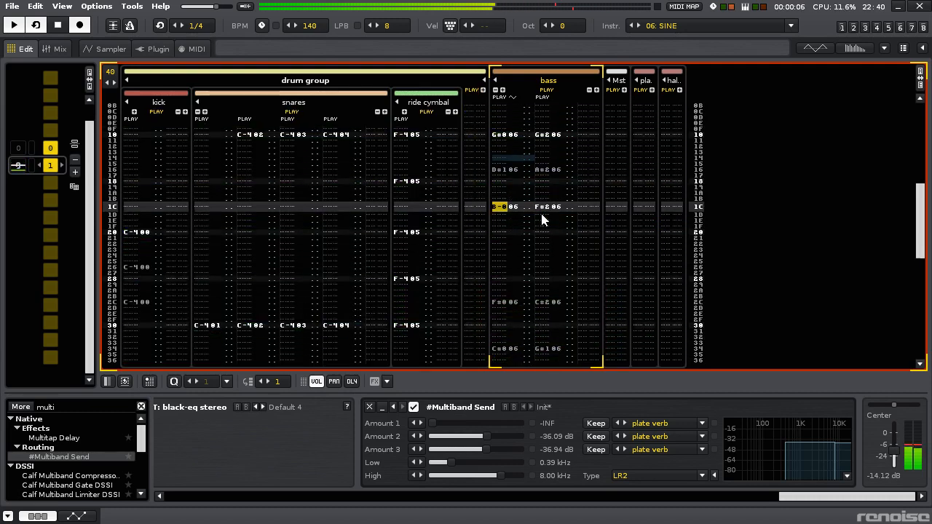
key(ctrl+backslash)
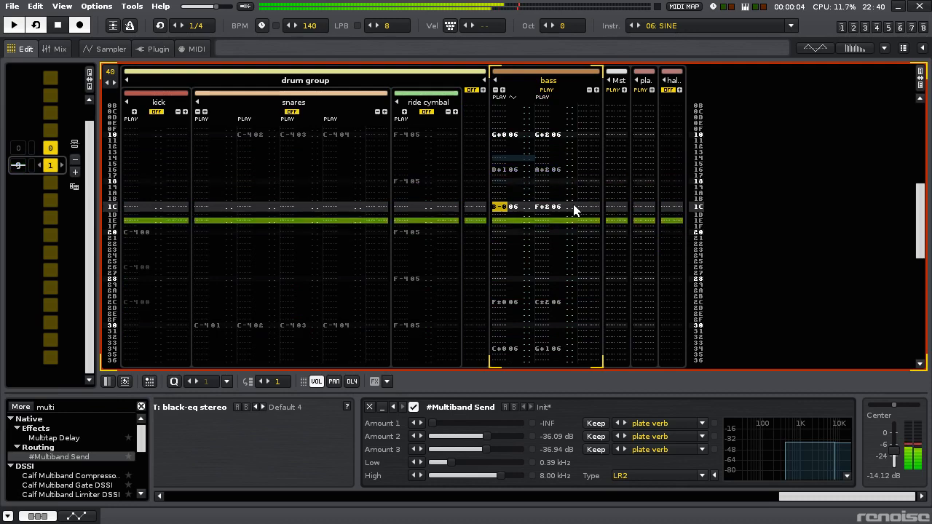
- Show the bass track's automation envelopes and resume playback of the pattern
key(space)
click(513, 97)
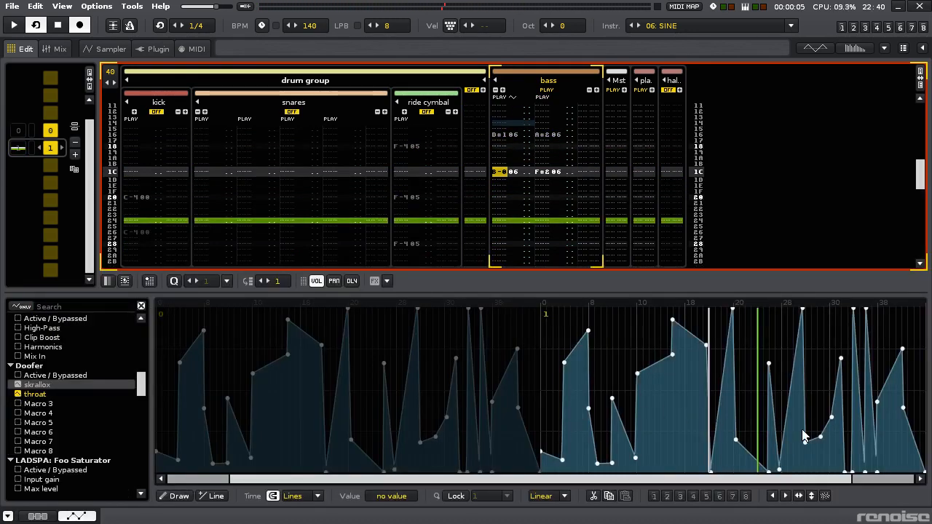
key(space)
- Mute the bass's second note column and change the first column's note at row 16 to D#0
scroll(589, 209, up, 1)
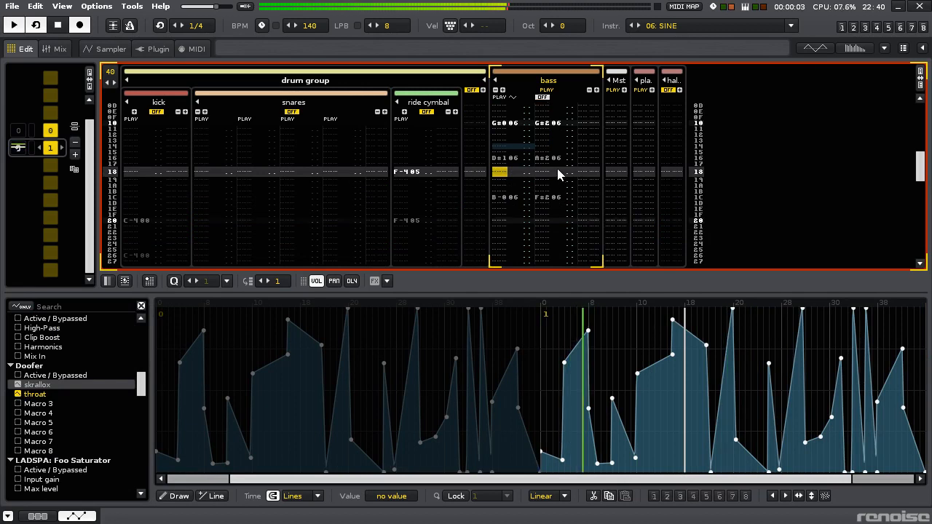
key(Up)
key(Up)
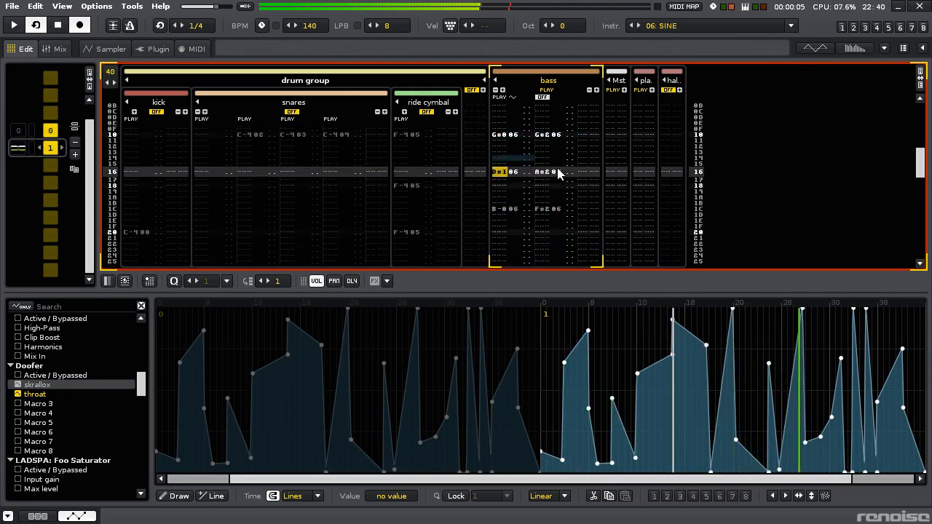
key(space)
key(space)
key(d)
key(Up)
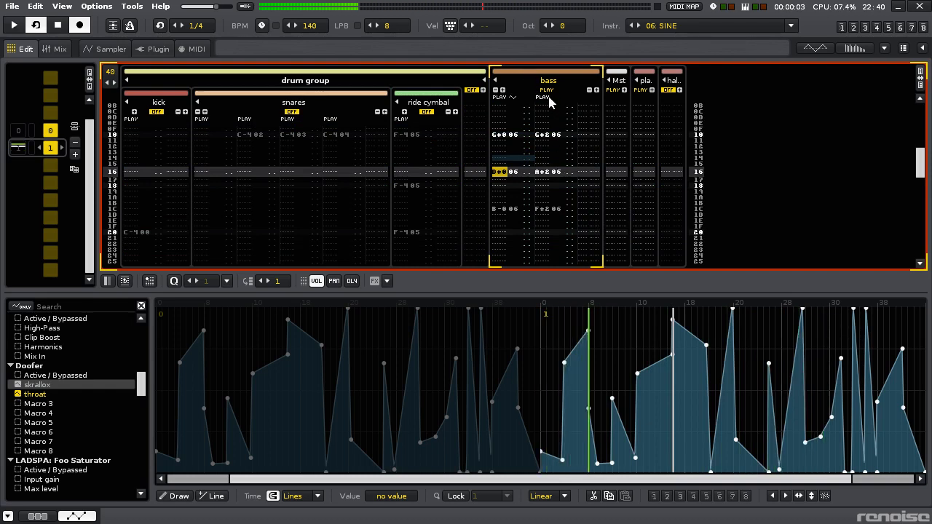
- With the bass's second note column temporarily soloed, set the volume of its notes at rows 10, 16, 1C, 2C and 34 to 50
click(567, 136)
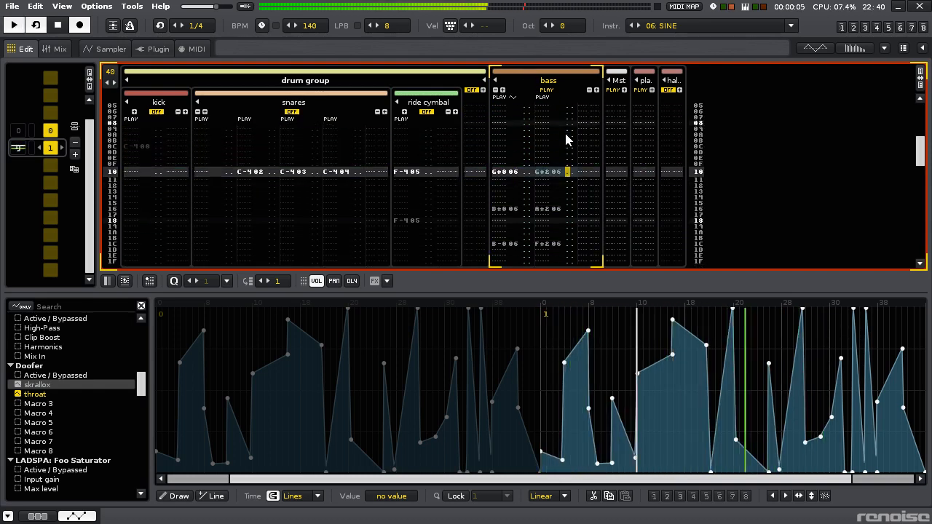
right_click(547, 99)
scroll(546, 171, up, 8)
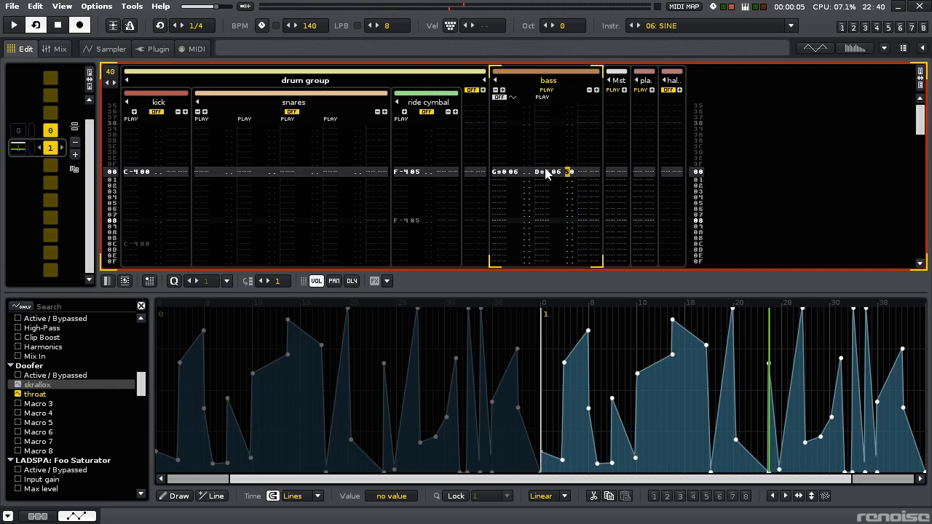
scroll(546, 171, down, 7)
scroll(547, 174, down, 14)
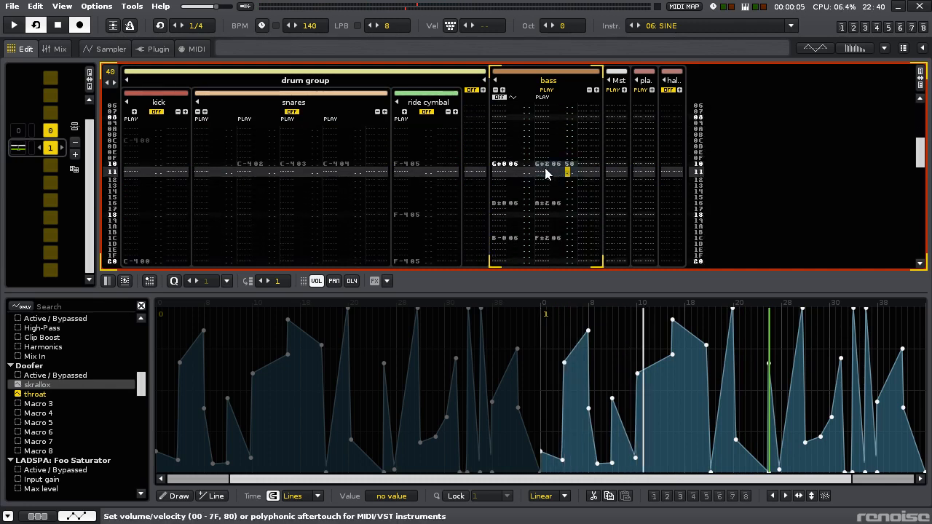
scroll(547, 174, down, 18)
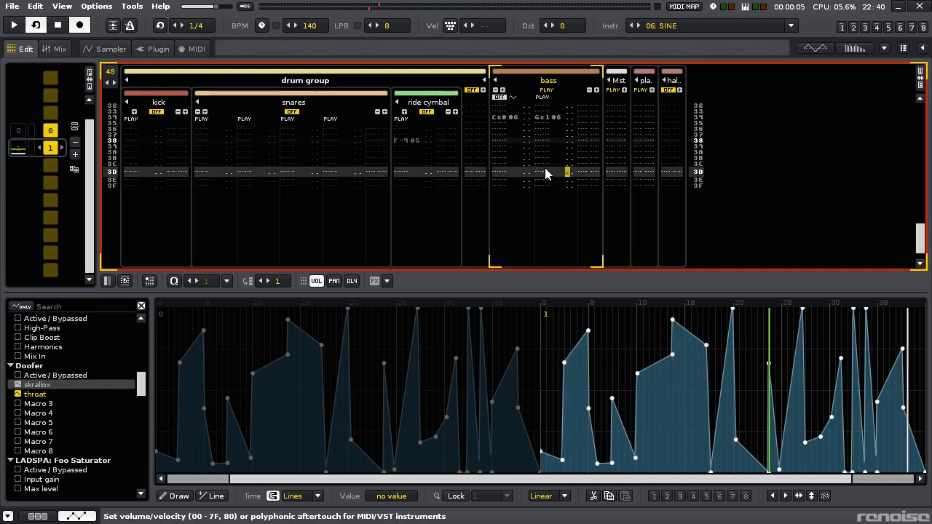
scroll(546, 173, down, 6)
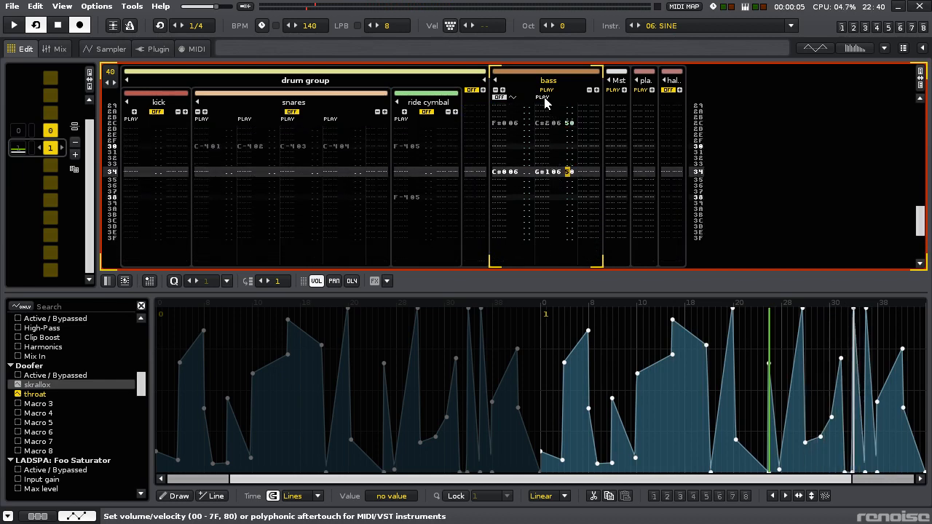
scroll(557, 208, up, 20)
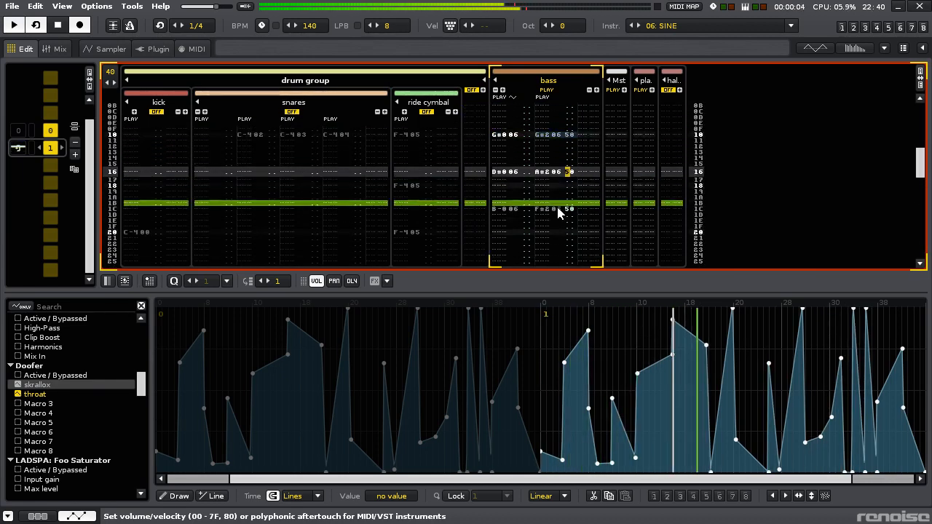
scroll(556, 204, down, 20)
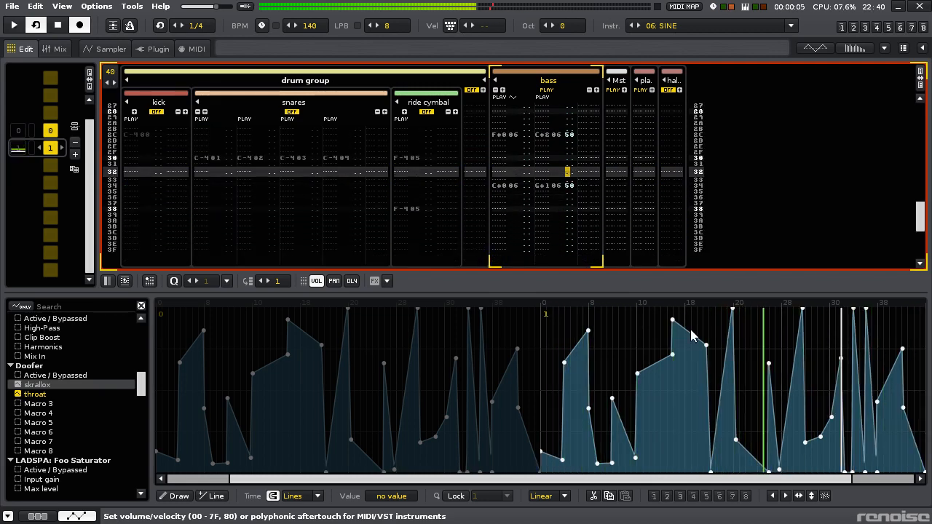
- In the bass's throat envelope, try half-row sawtooth spikes from row 1C, falling to 0% halfway to 1D, at 1D and halfway to 1E
scroll(588, 235, up, 4)
scroll(588, 235, up, 20)
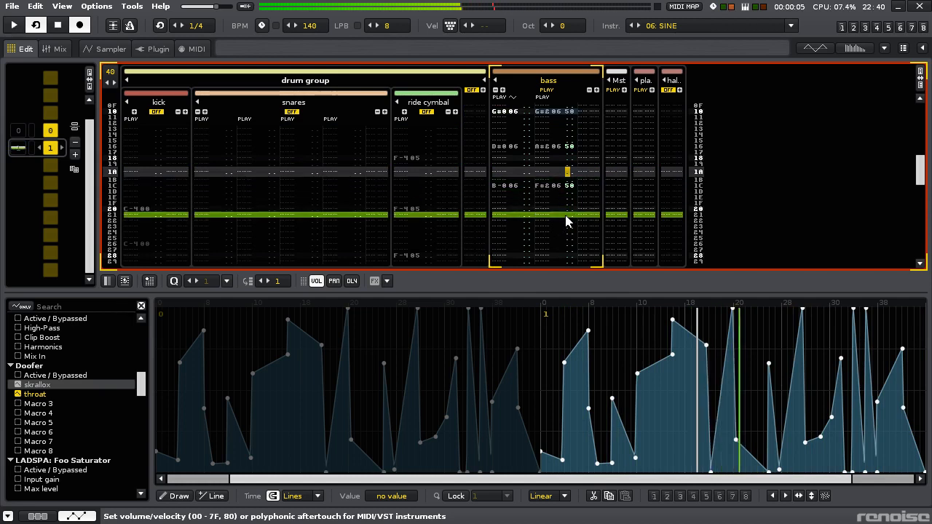
scroll(724, 395, up, 4)
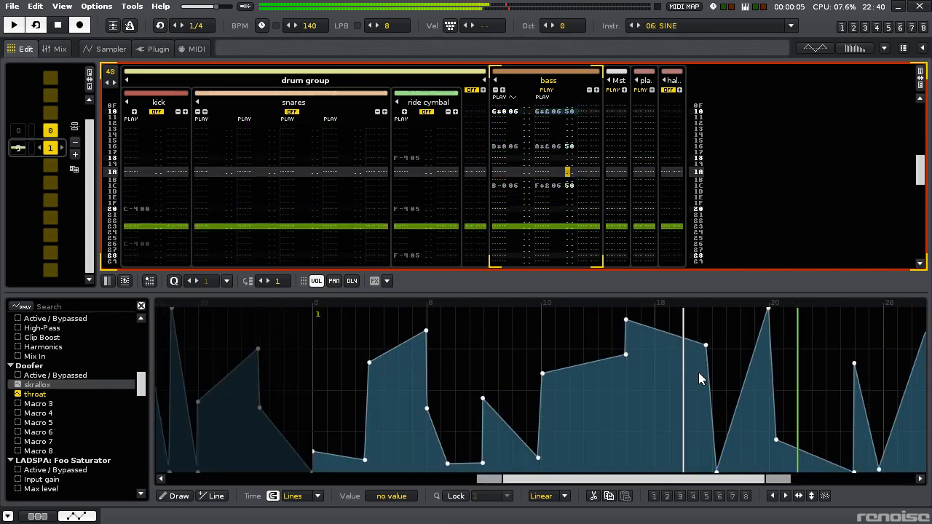
scroll(706, 373, up, 1)
mouse_move(715, 478)
mouse_down()
mouse_move(702, 478)
mouse_move(724, 477)
mouse_up()
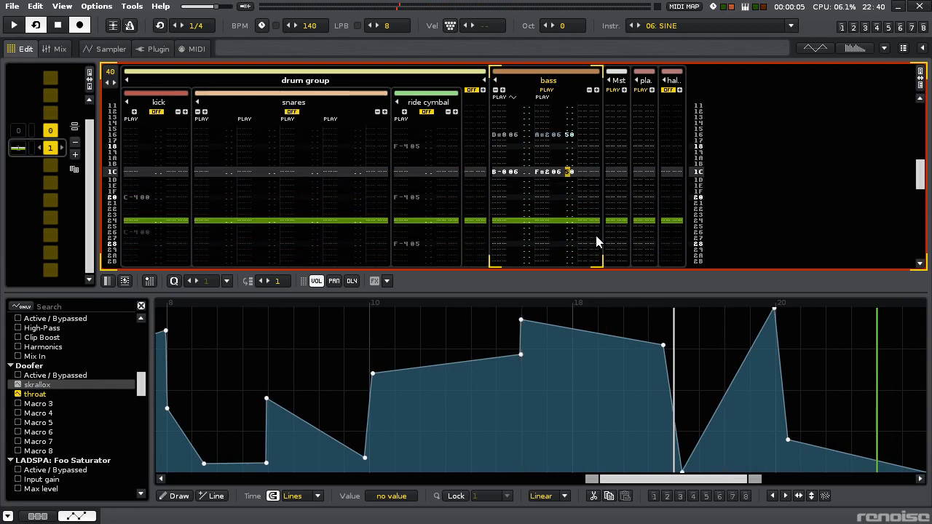
scroll(670, 357, up, 2)
mouse_move(677, 346)
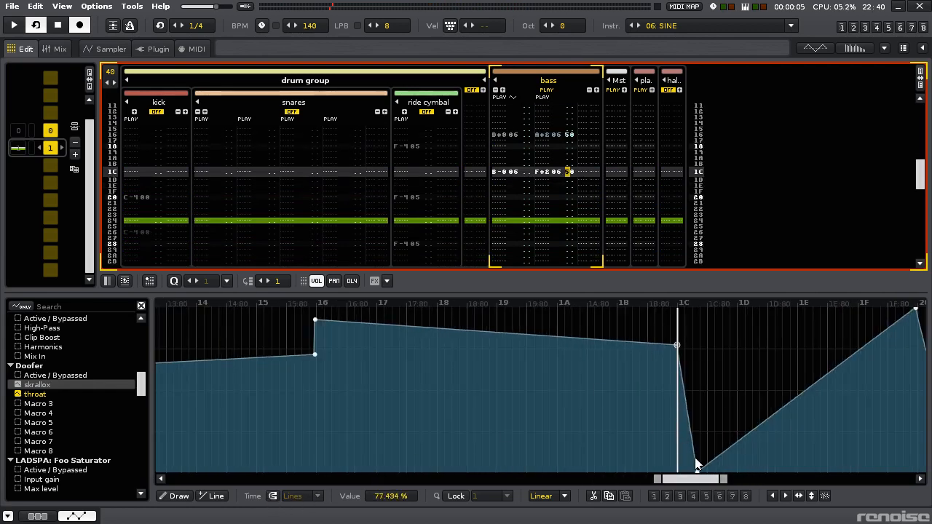
drag(697, 470, 706, 472)
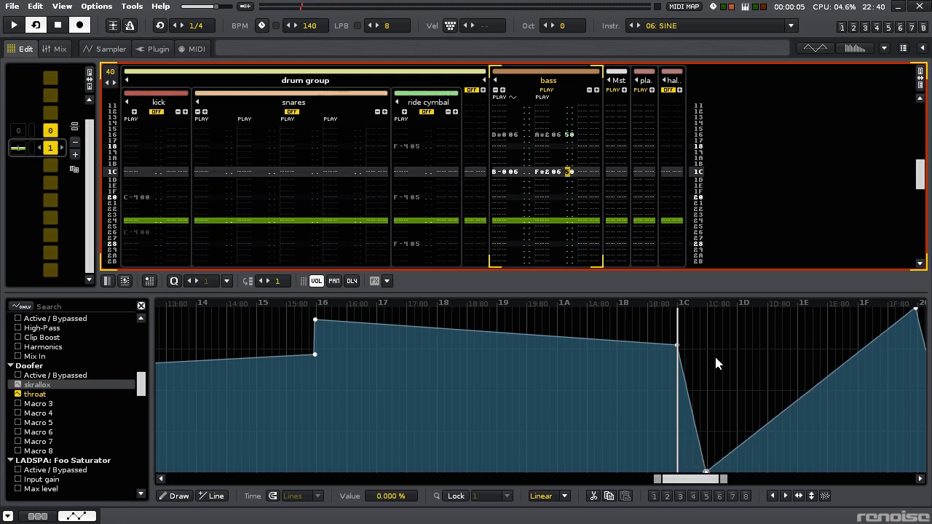
drag(711, 348, 706, 349)
drag(731, 449, 735, 472)
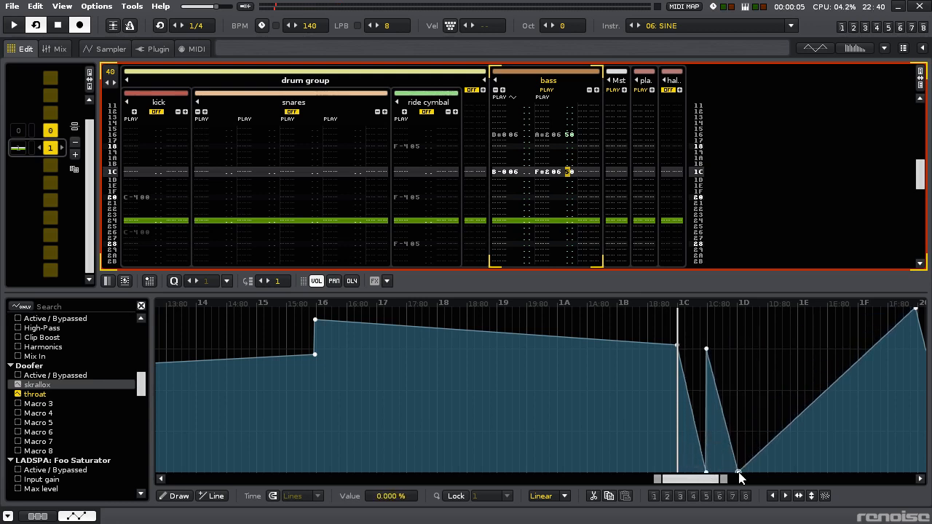
click(738, 357)
drag(747, 369, 767, 472)
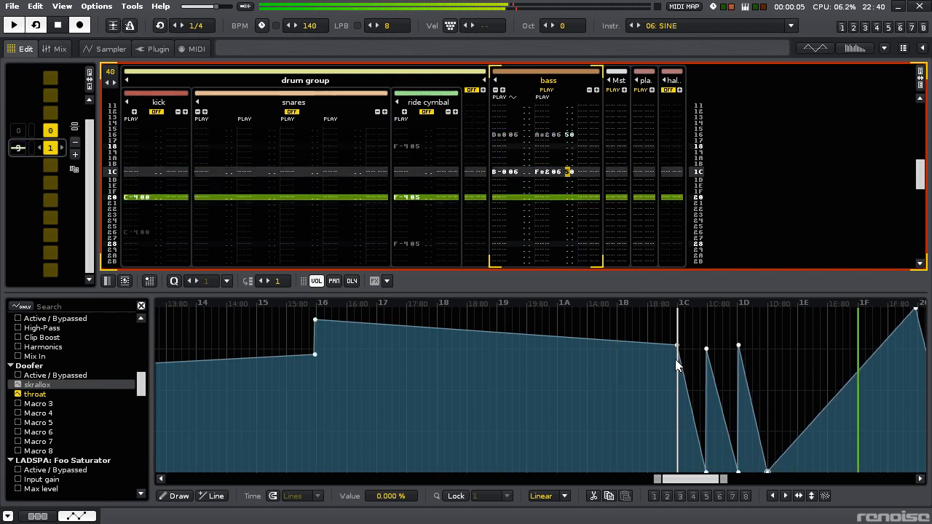
- Try a drop to 0% at row 1C preceded by a point at about 90%, and undo the latest envelope edits back to the first spike
drag(661, 362, 676, 469)
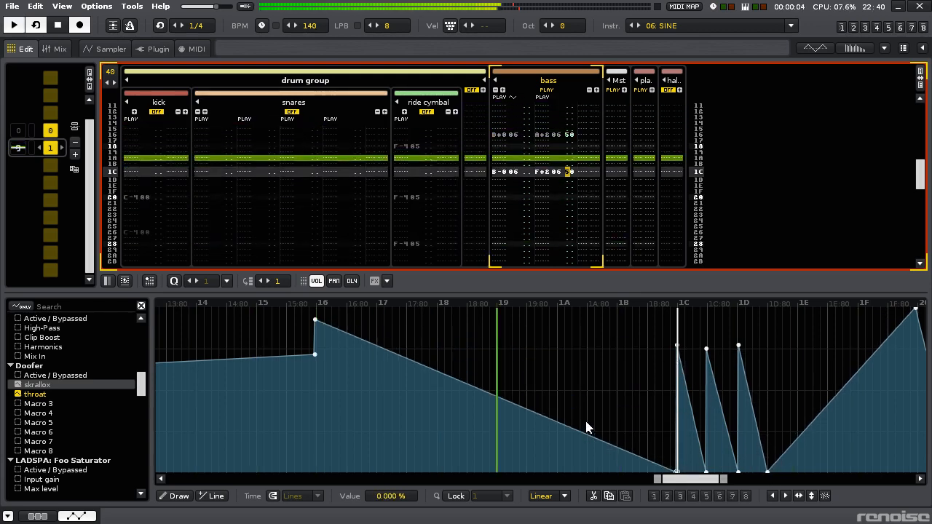
drag(640, 407, 641, 323)
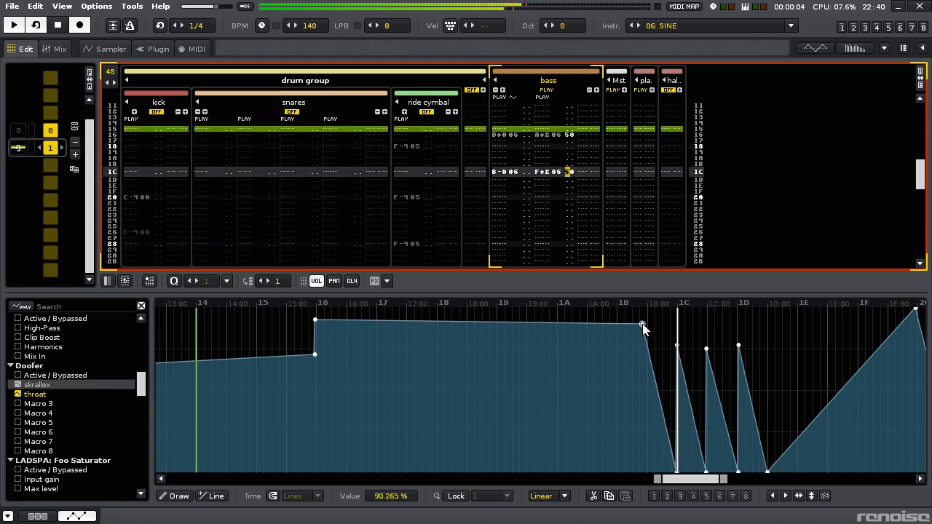
key(ctrl+z)
key(ctrl+z)
key(ctrl+z)
key(ctrl+z)
key(ctrl+z)
key(ctrl+z)
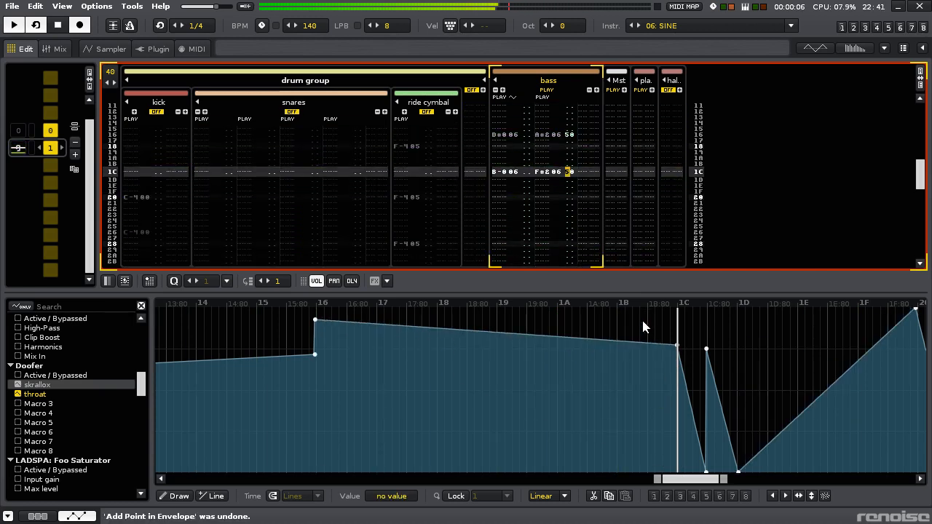
- Reshape the throat envelope after row 1C into one-row sawteeth with peaks of about 76% at 1D and 1E, dropping to 0% just before 1D, 1E and 1F
drag(705, 462, 730, 470)
click(738, 353)
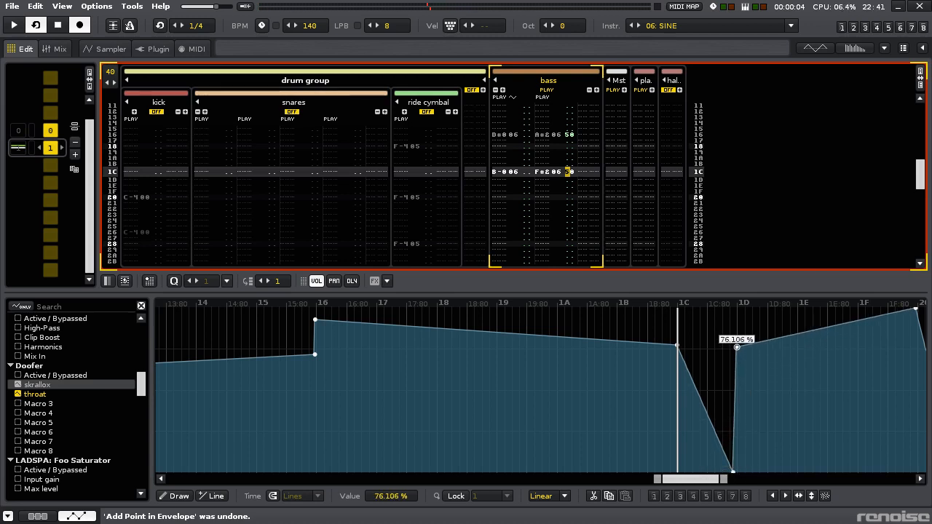
drag(774, 378, 797, 348)
drag(852, 330, 852, 471)
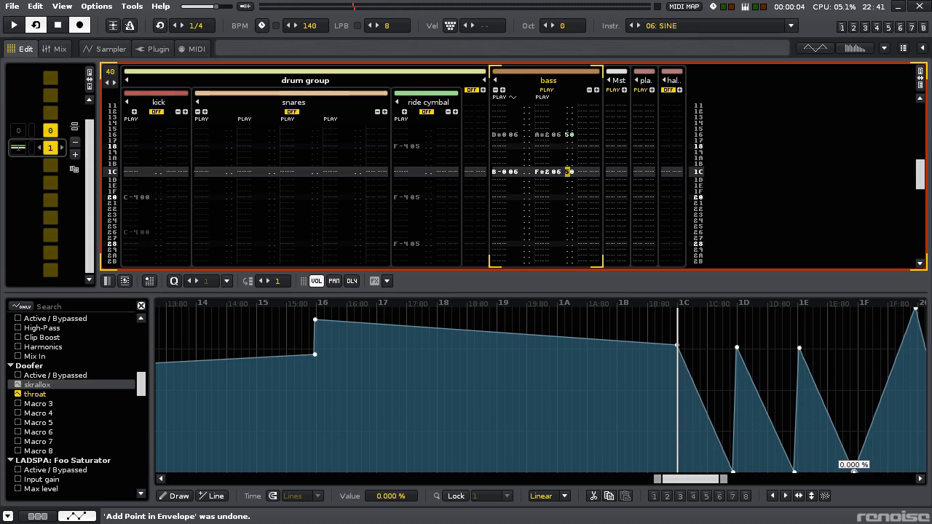
- Add a 0% point at row 1C in the throat envelope, and try a 100% peak before it against the drums with the ride cymbal muted
drag(704, 483, 717, 482)
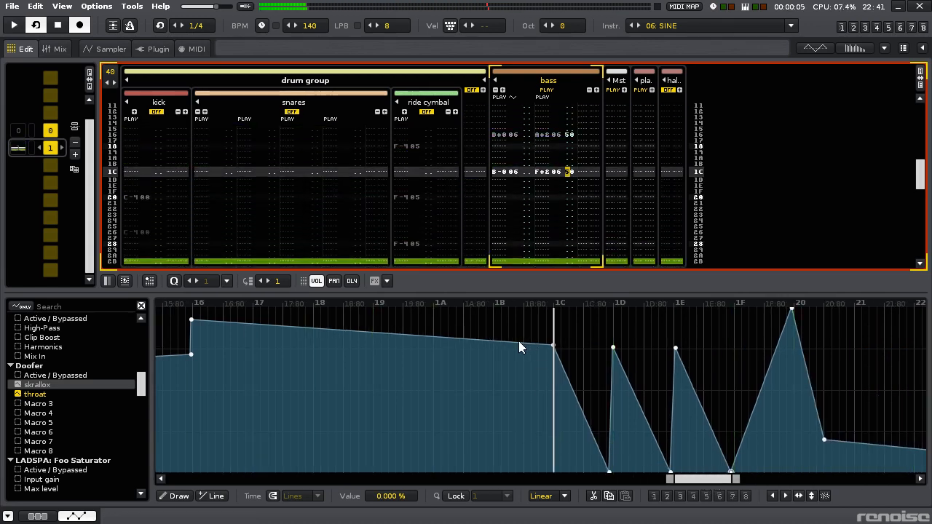
drag(486, 339, 553, 472)
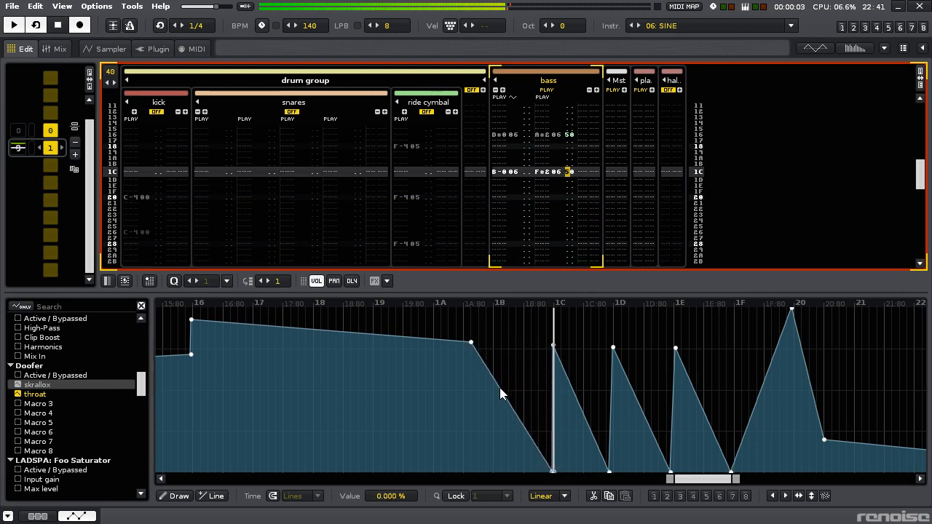
drag(488, 380, 521, 311)
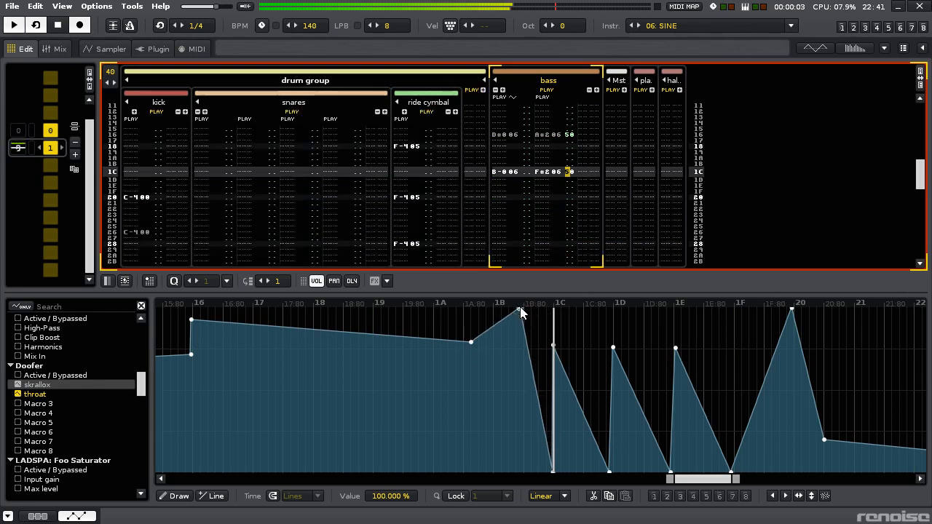
click(427, 112)
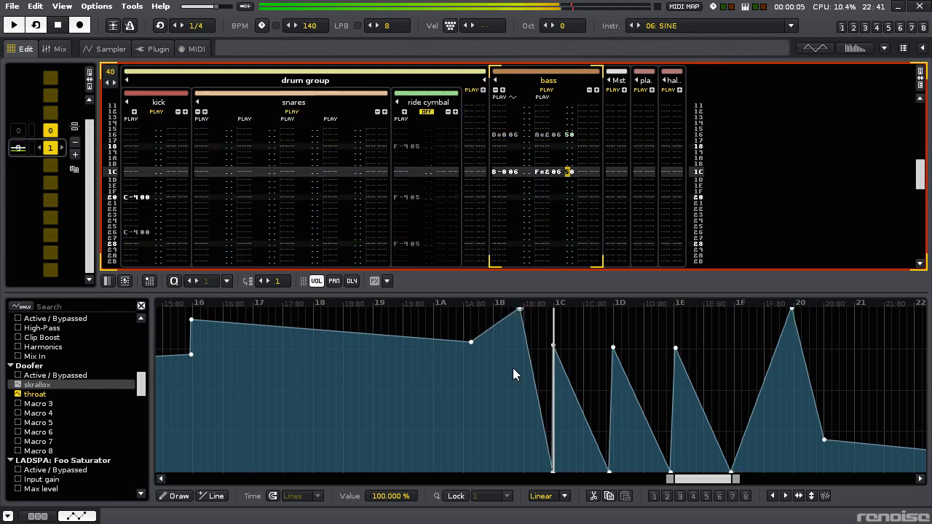
right_click(519, 313)
click(542, 314)
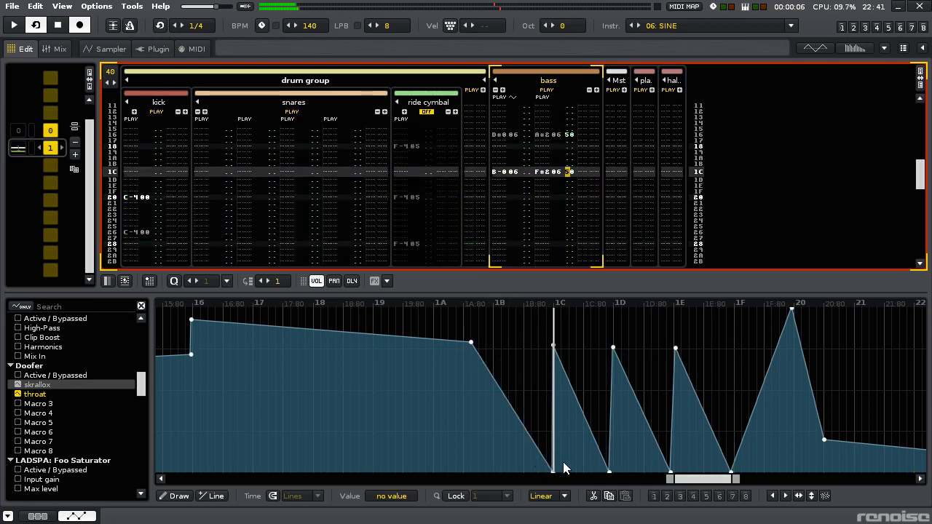
- Raise the lower throat envelope point at row 1C to around mid-height and delete the point between rows 1A and 1B
drag(553, 469, 553, 419)
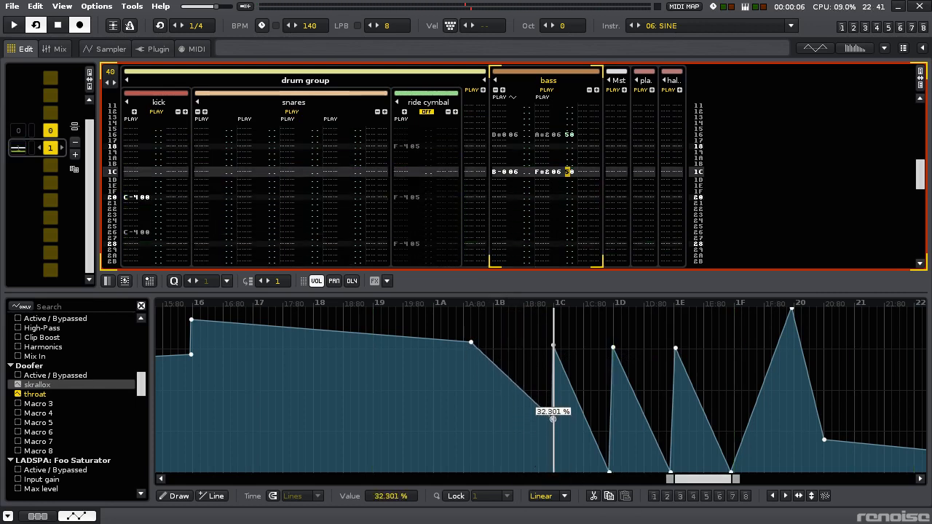
right_click(471, 342)
click(502, 350)
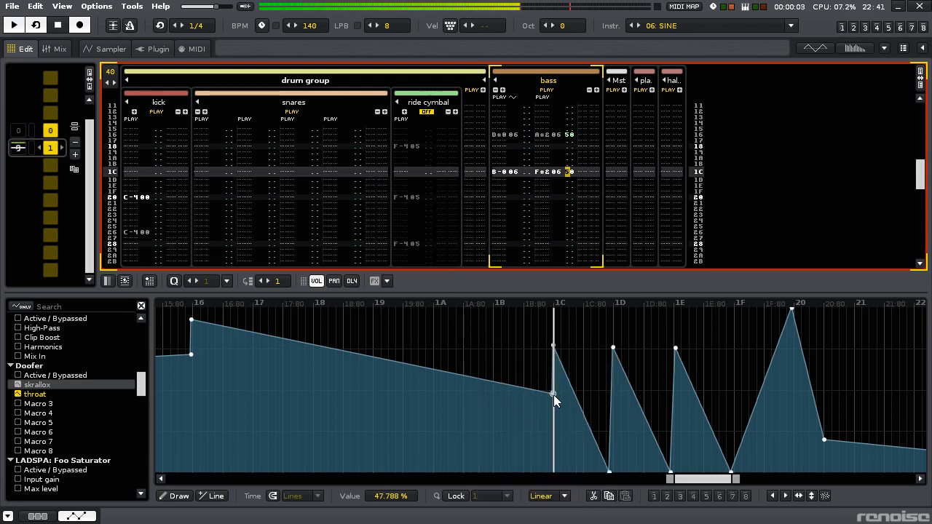
drag(554, 394, 553, 388)
- Add a throat envelope point at about 85% between rows 18 and 19, and save the song
click(266, 349)
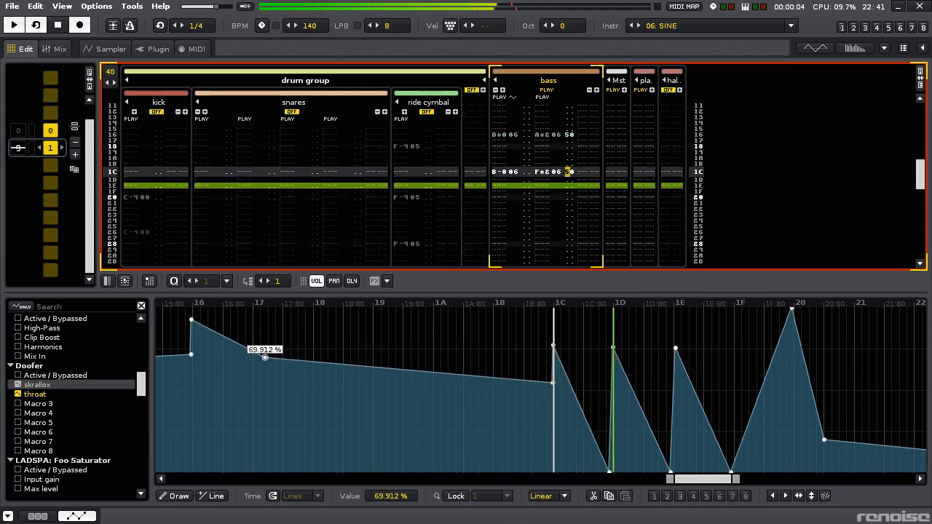
key(ctrl+z)
drag(316, 335, 355, 333)
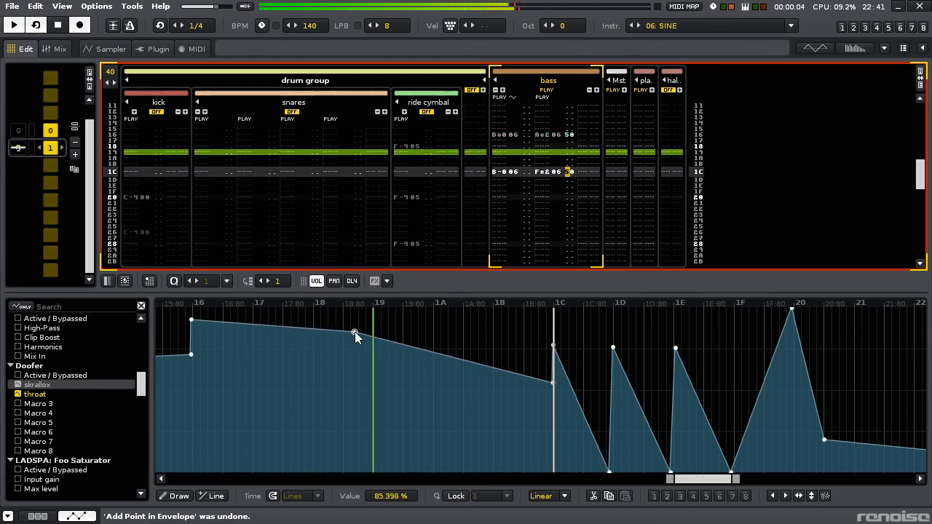
scroll(445, 332, down, 5)
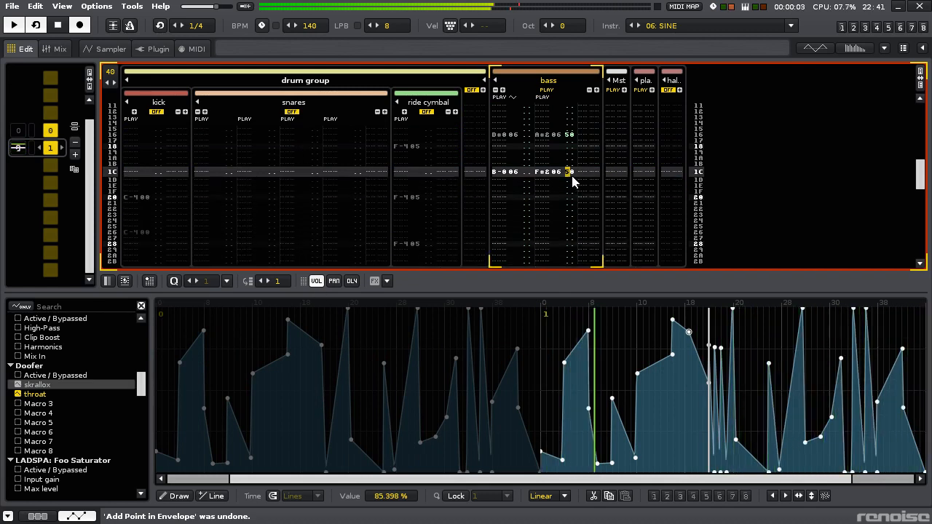
key(ctrl+s)
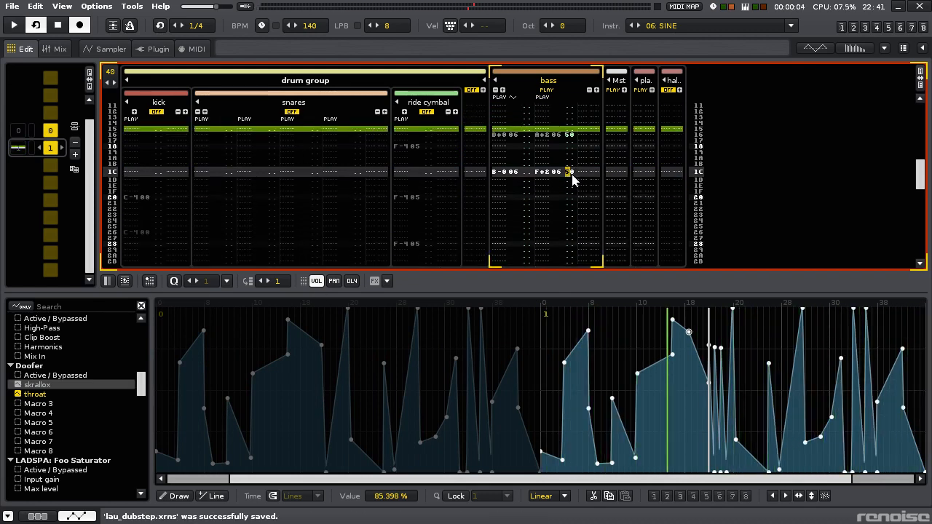
- Add a new track after the bass and load AspectVST as the plugin of instrument 06
key(ctrl+t)
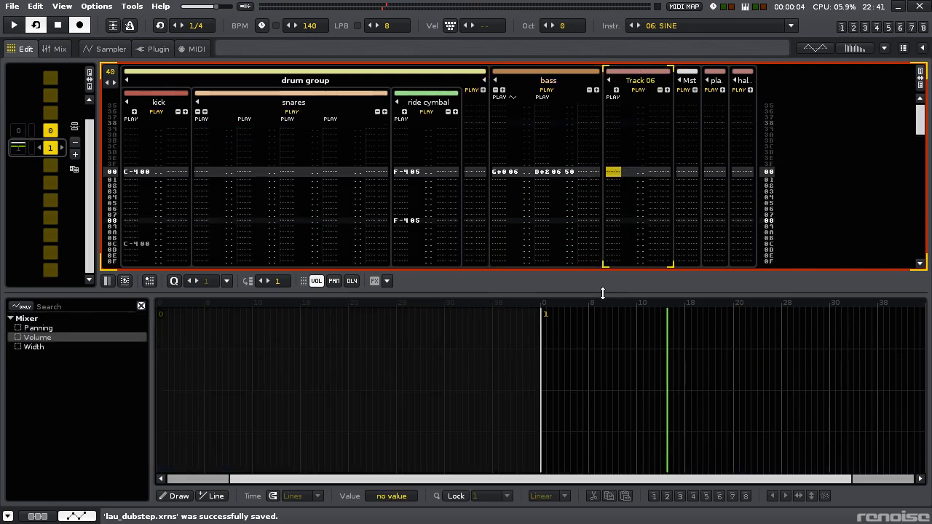
drag(603, 293, 595, 341)
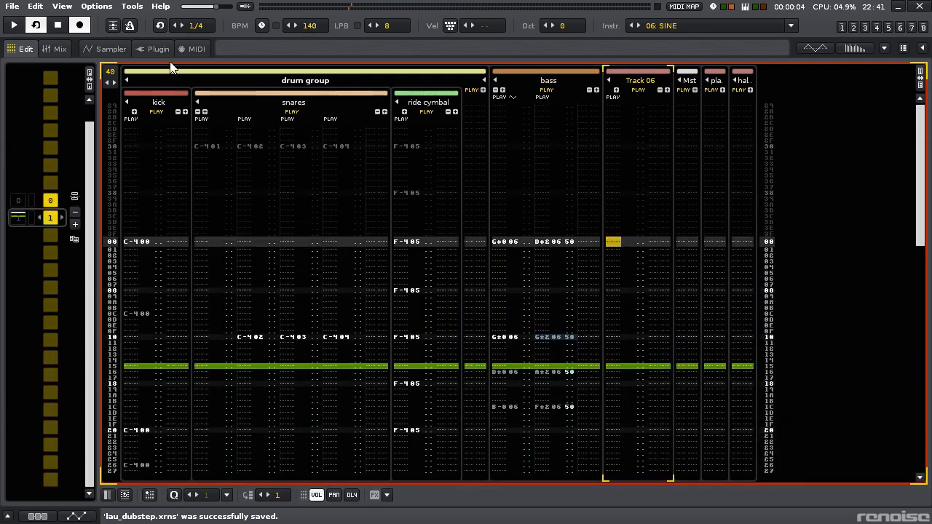
click(153, 49)
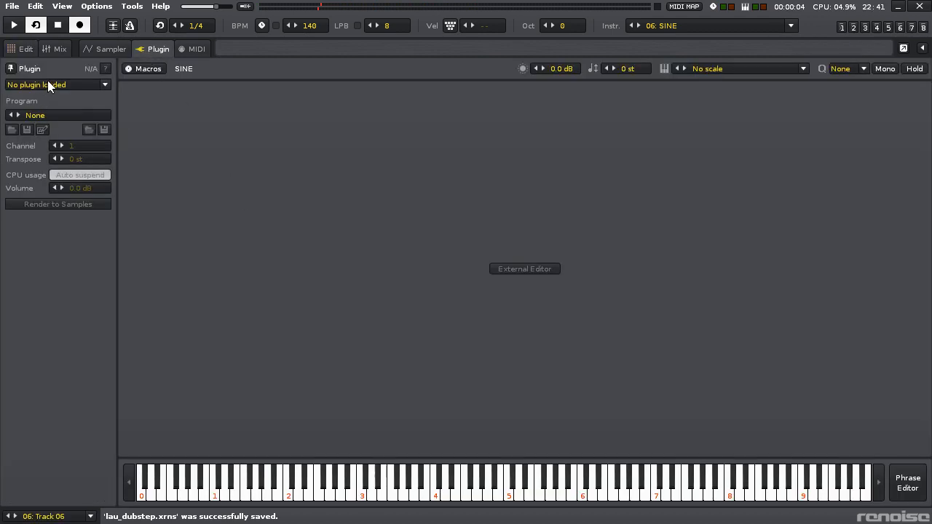
double_click(537, 226)
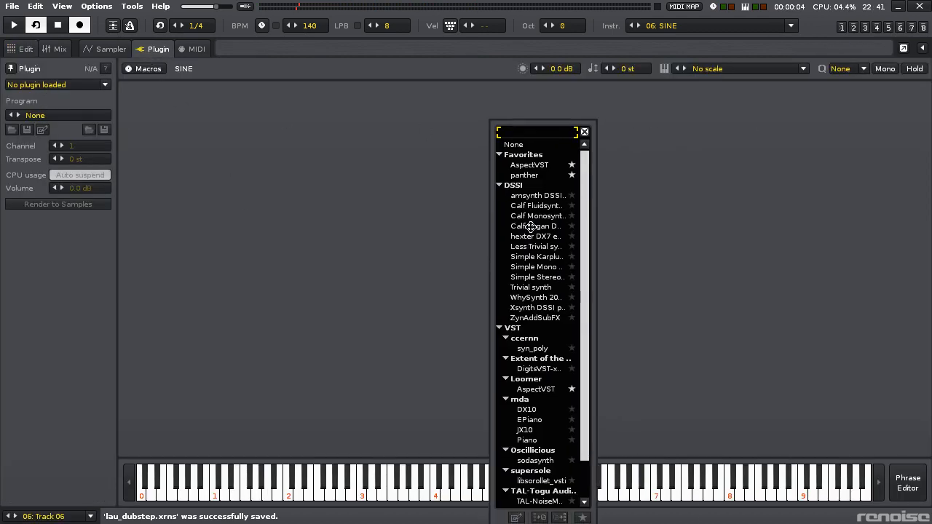
click(530, 163)
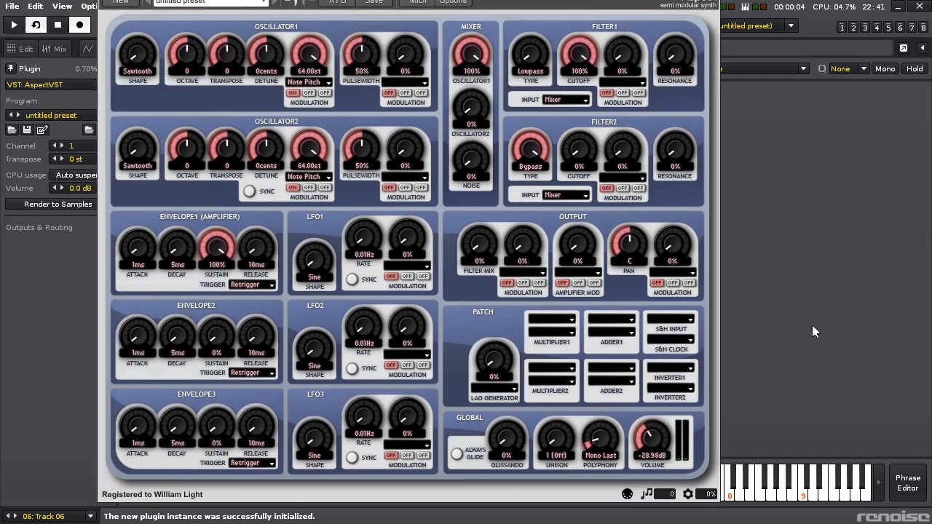
- Return to the pattern with the synth window moved aside and edit mode off, and show the new track's effects
click(35, 48)
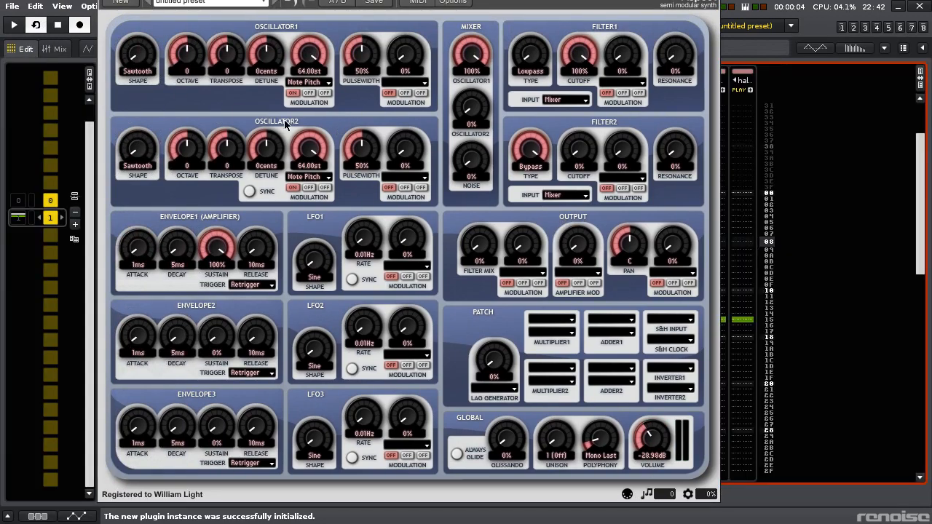
key(Escape)
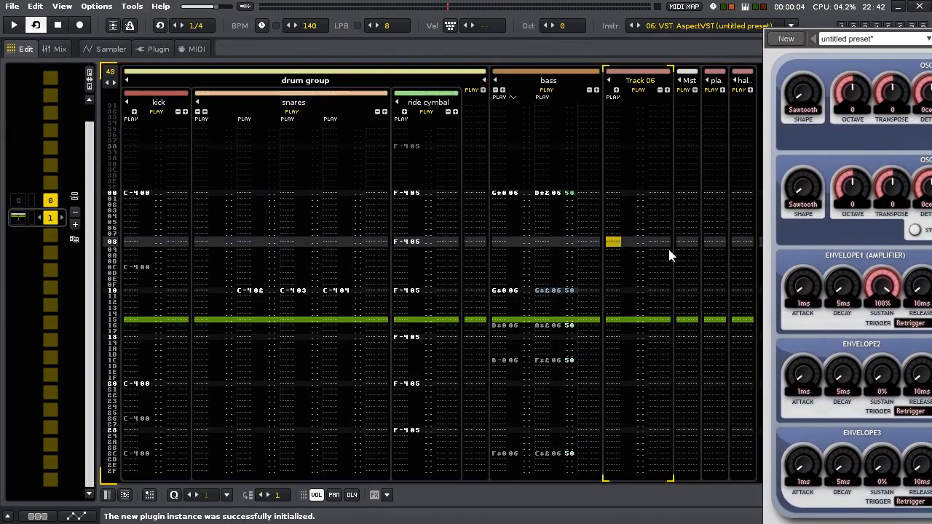
key(ctrl+F4)
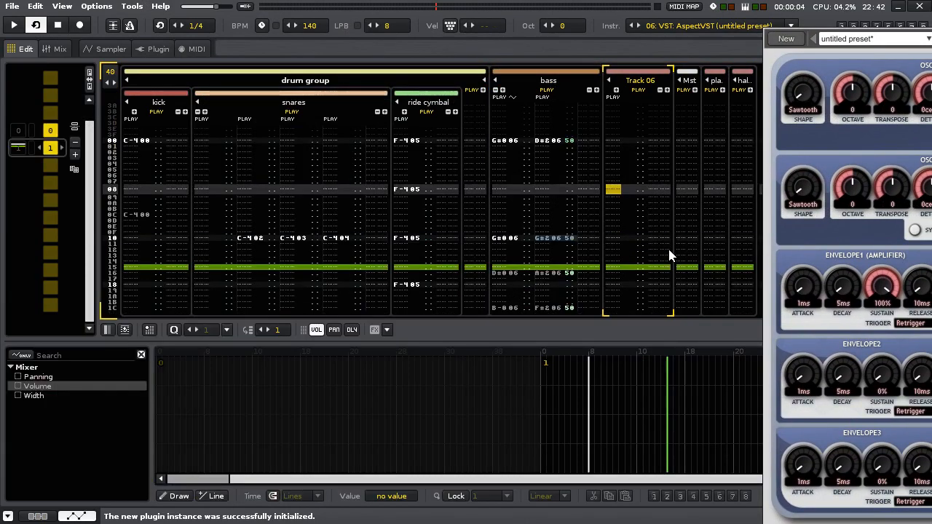
click(43, 516)
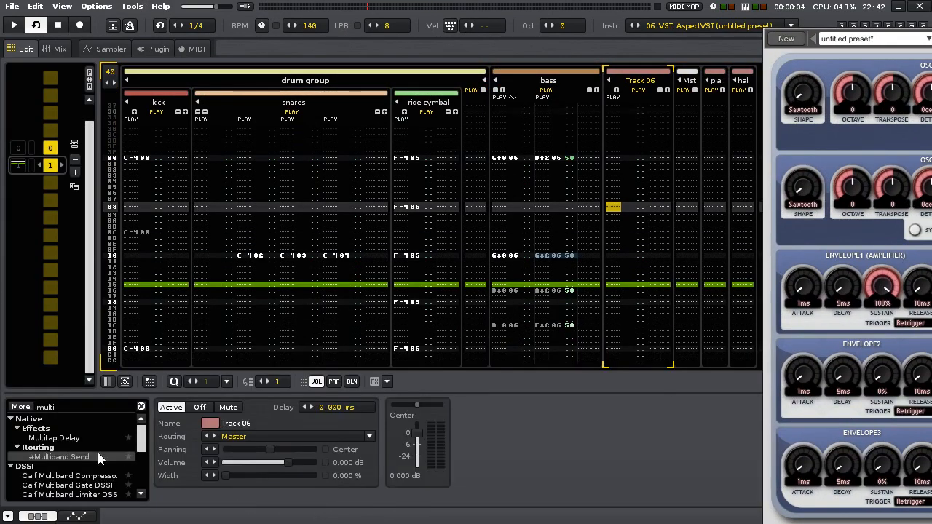
- Audition the AspectVST synth with the keyboard octave at 4, and close its window
drag(912, 252, 892, 255)
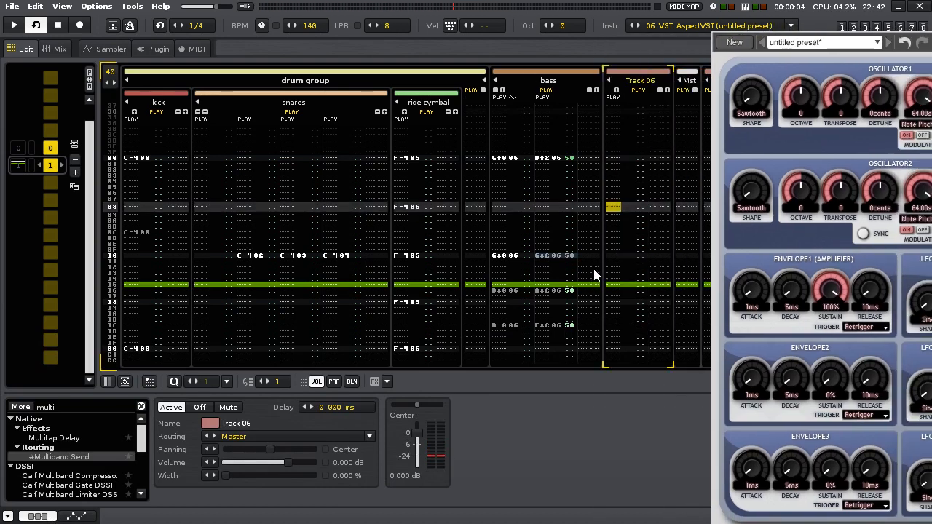
drag(834, 299, 676, 312)
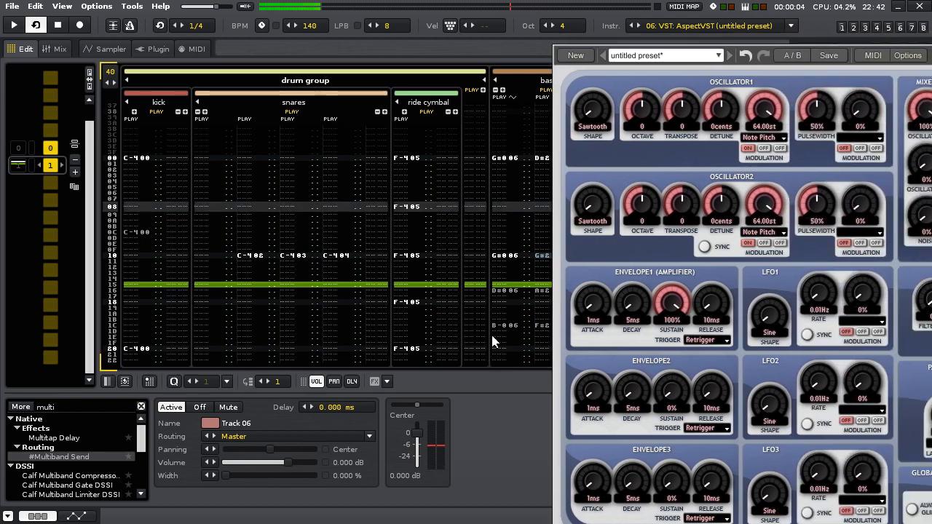
key(alt+F4)
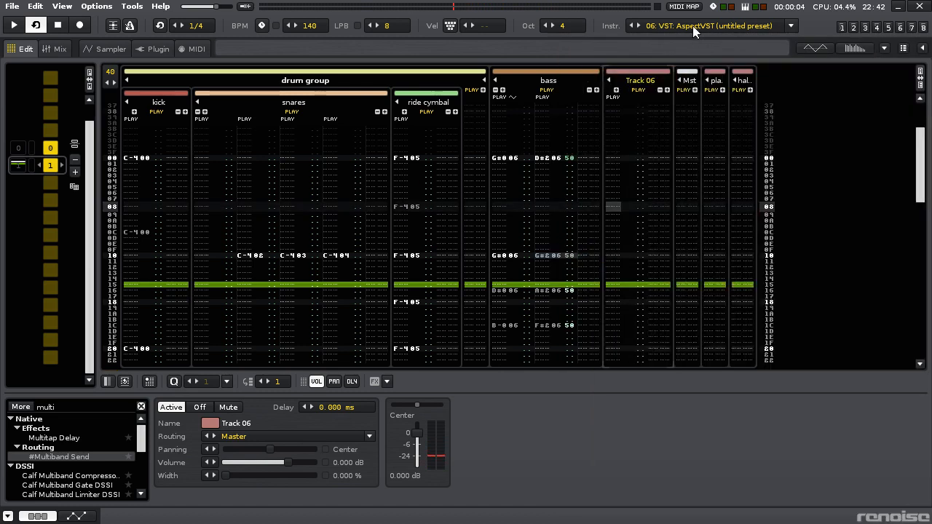
- Undo the AspectVST load on instrument 06, restoring the SINE-C1 sample, and check the bass by playing the song briefly
click(693, 28)
click(603, 167)
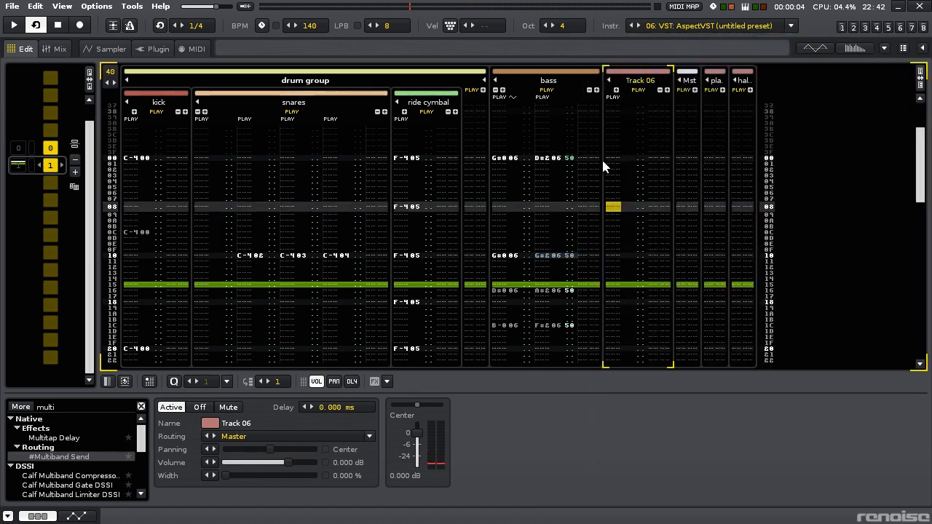
click(153, 50)
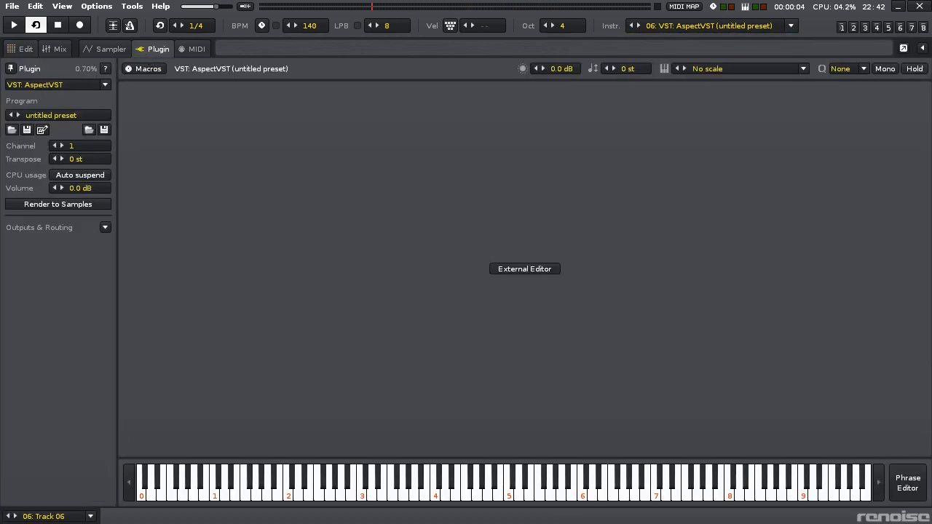
key(ctrl+z)
key(space)
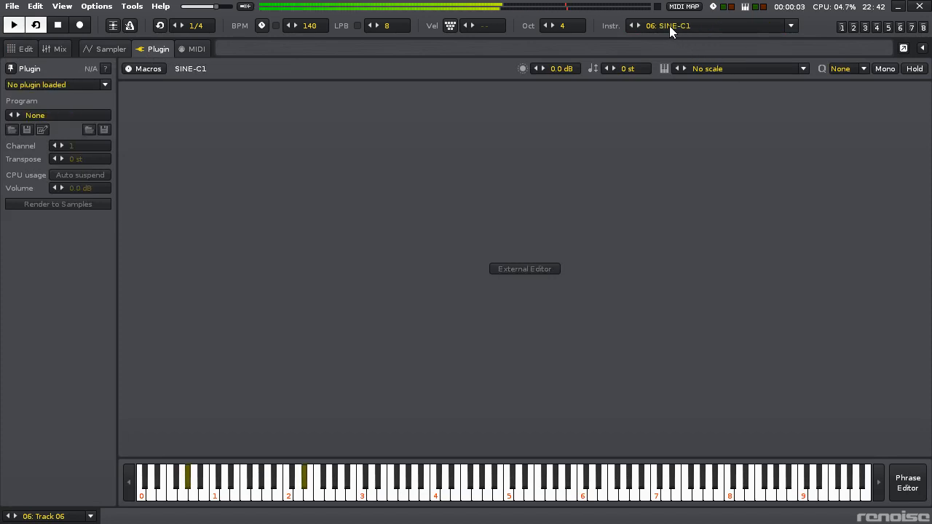
key(space)
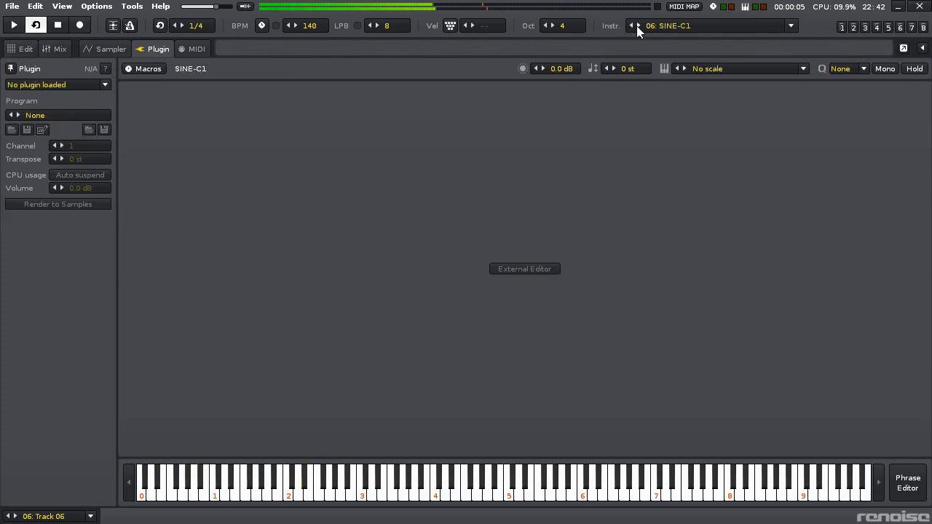
- Load AspectVST as the plugin of instrument 07, set its volume to -23.31 dB, and return to the pattern
click(638, 25)
click(141, 50)
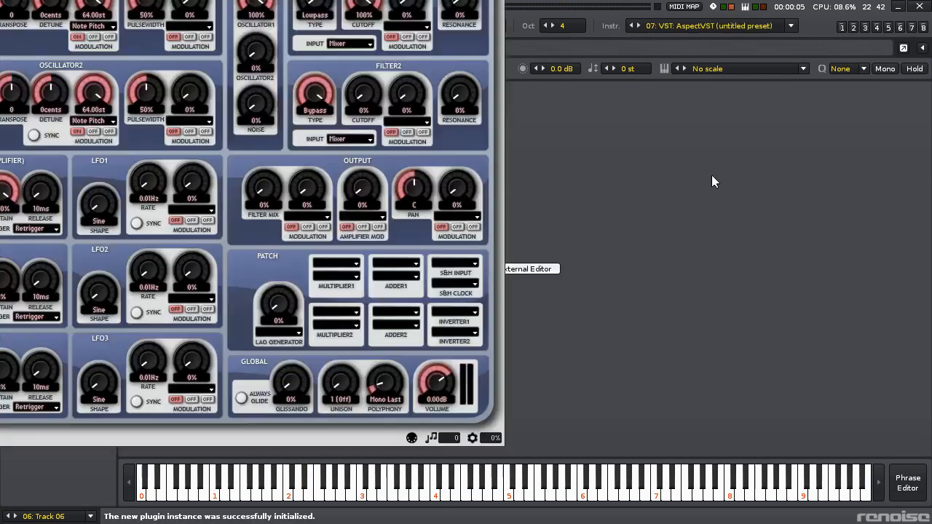
drag(348, 163, 645, 232)
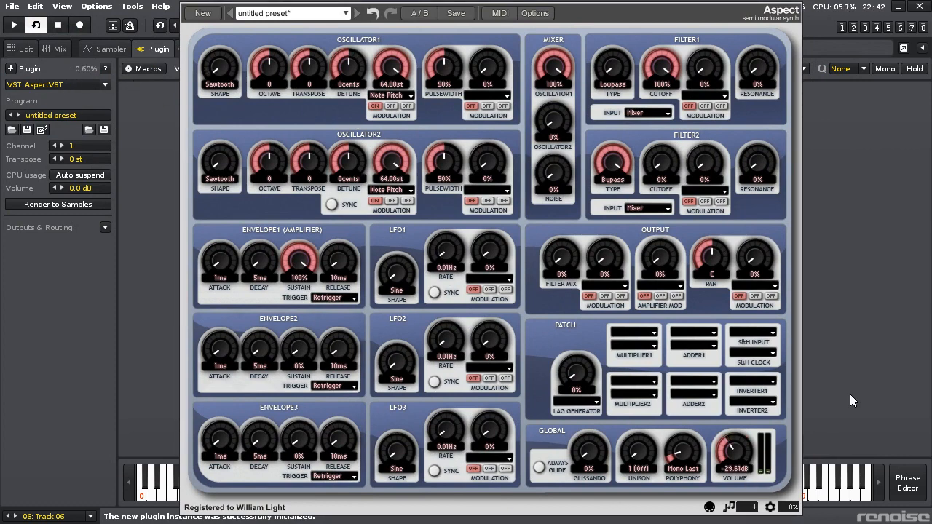
click(107, 67)
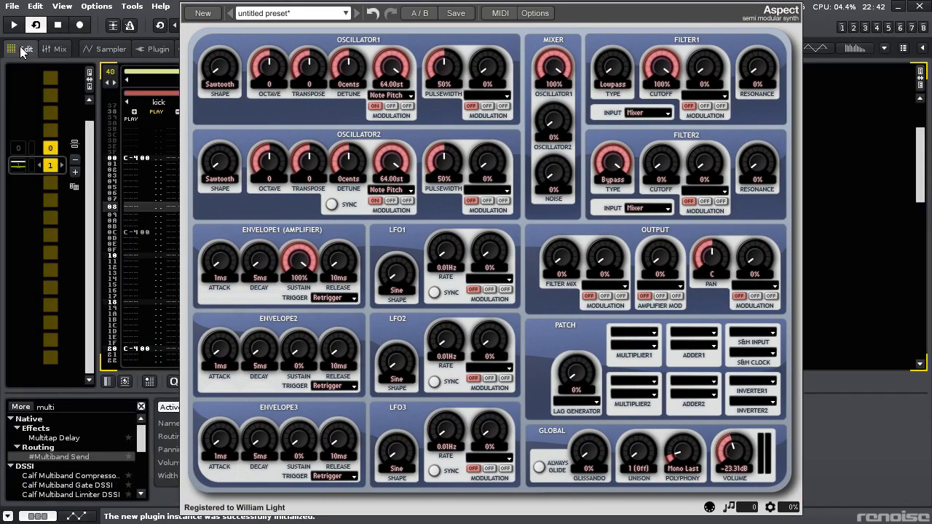
- Move the synth window off the pattern and add a second note column to Track 06
drag(419, 131, 870, 307)
click(608, 106)
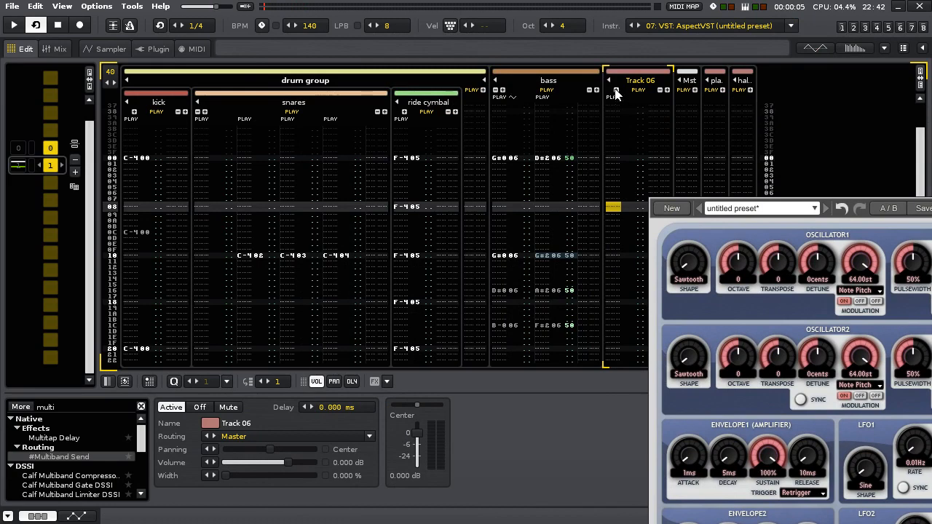
click(616, 91)
scroll(645, 193, up, 4)
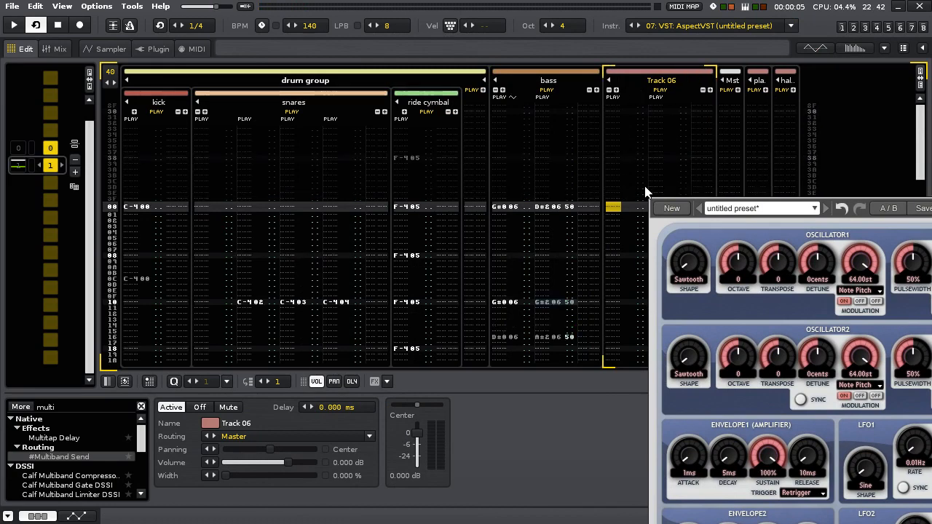
- Solo Track 06, set the AspectVST polyphony to 12, and audition the synth with its window kept aside
middle_click(514, 227)
key(backslash)
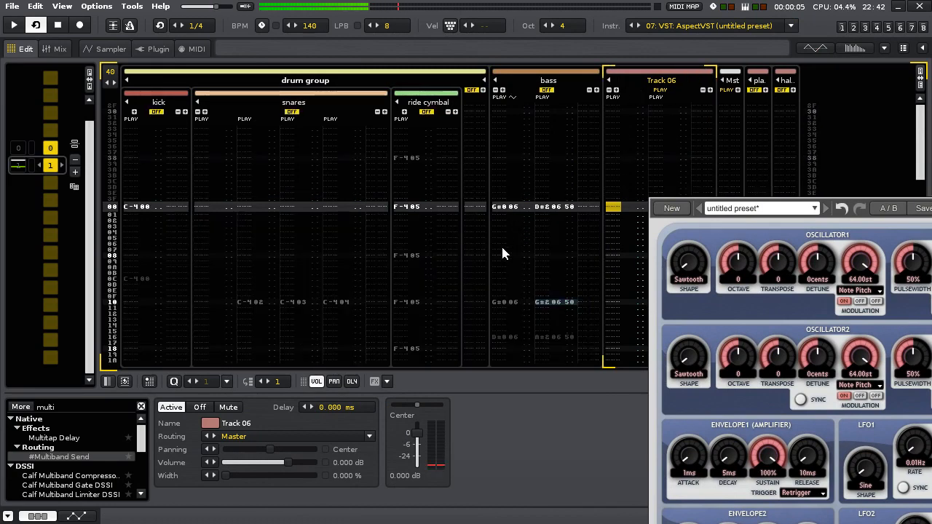
drag(931, 523, 677, 332)
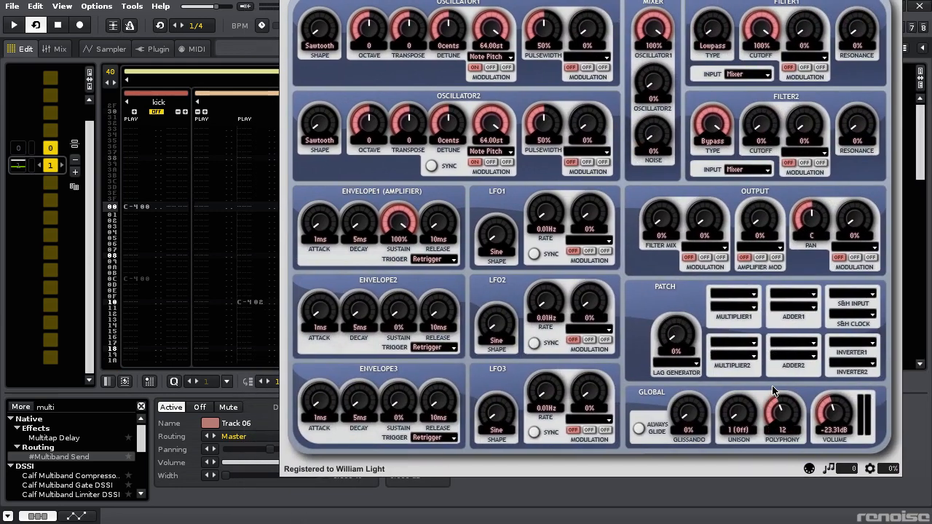
drag(509, 247, 878, 481)
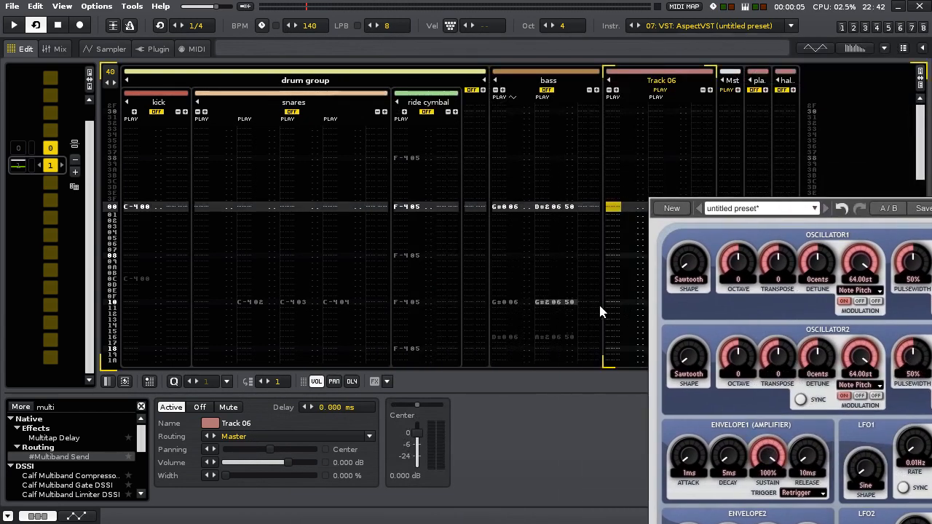
key(z)
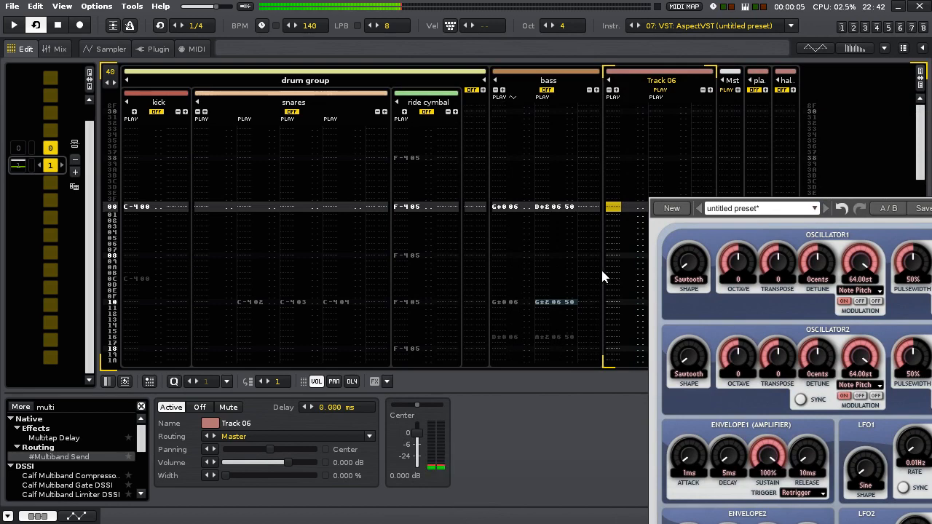
- With edit mode on, enter G#4, D#4, B-4, F#4 and C#4 at rows 00, 16, 1C, 2C and 34 of Track 06's first note column
scroll(597, 223, down, 6)
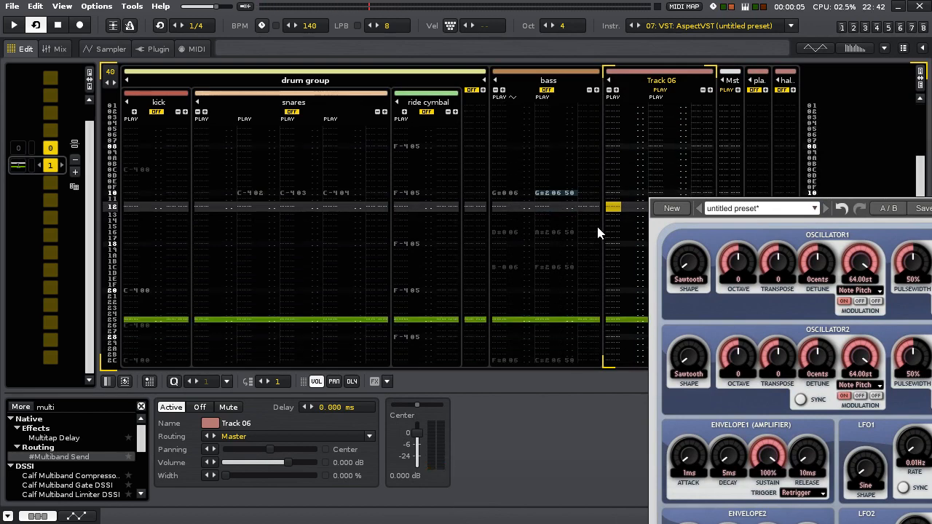
scroll(596, 227, up, 6)
key(h)
key(Escape)
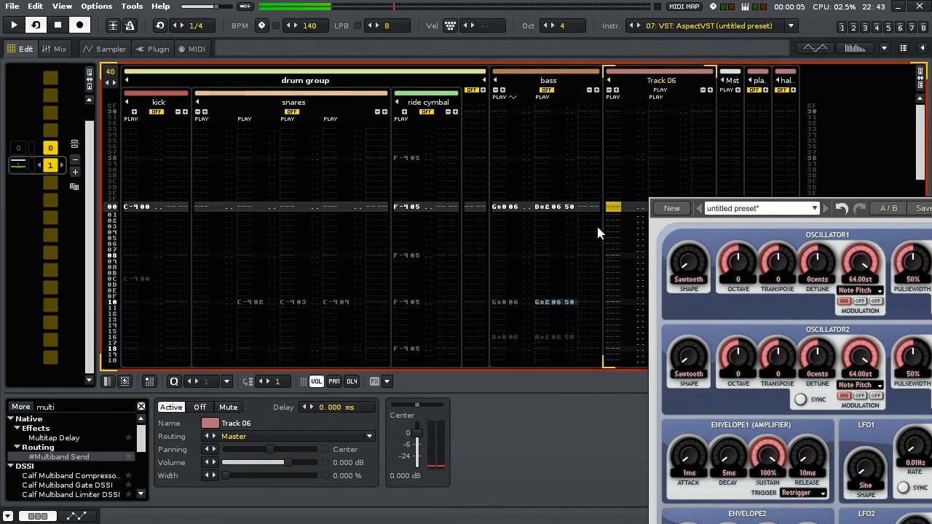
key(h)
key(space)
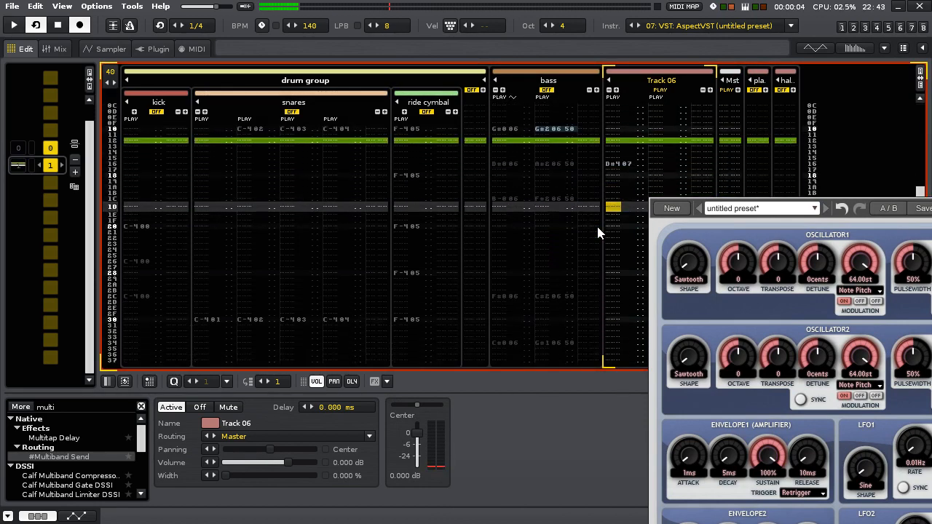
key(Up)
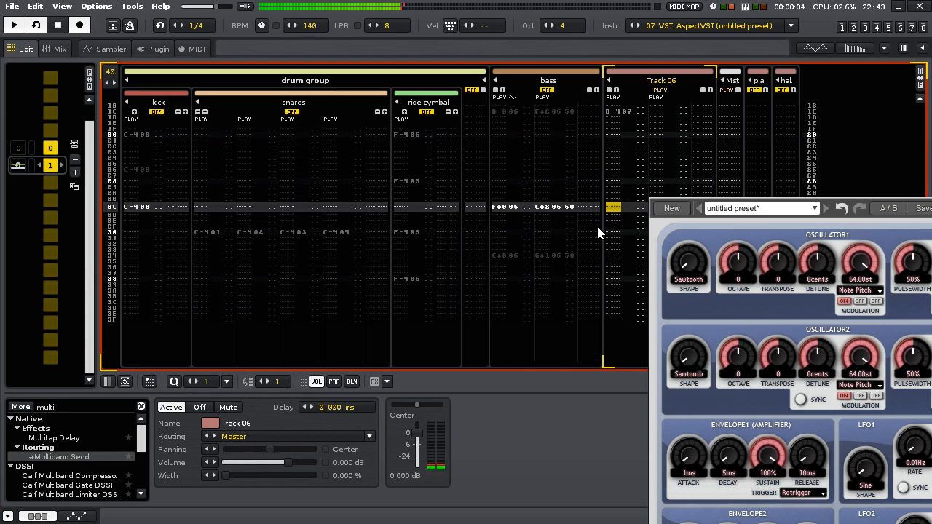
key(g)
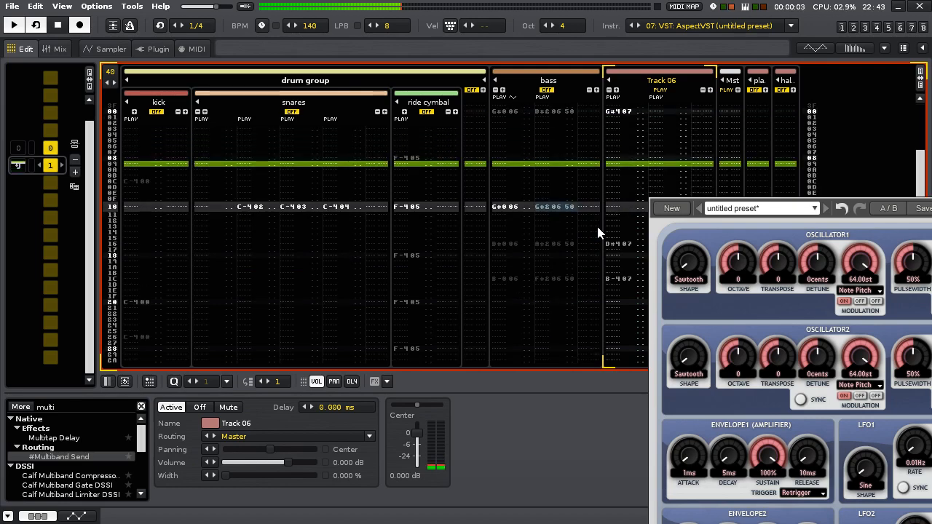
key(Escape)
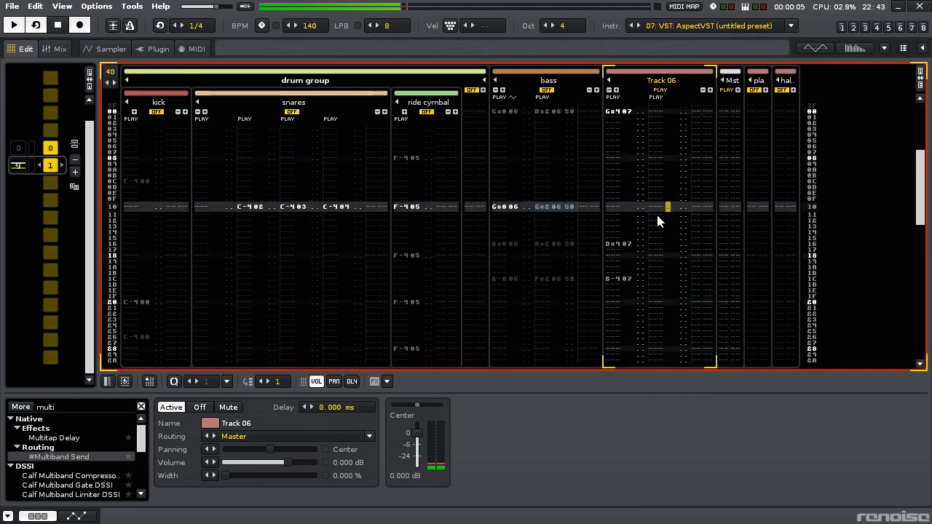
- Enter D#5 at row 00 of Track 06's second note column
key(Page_Up)
key(space)
key(Left)
key(Left)
key(3)
key(Up)
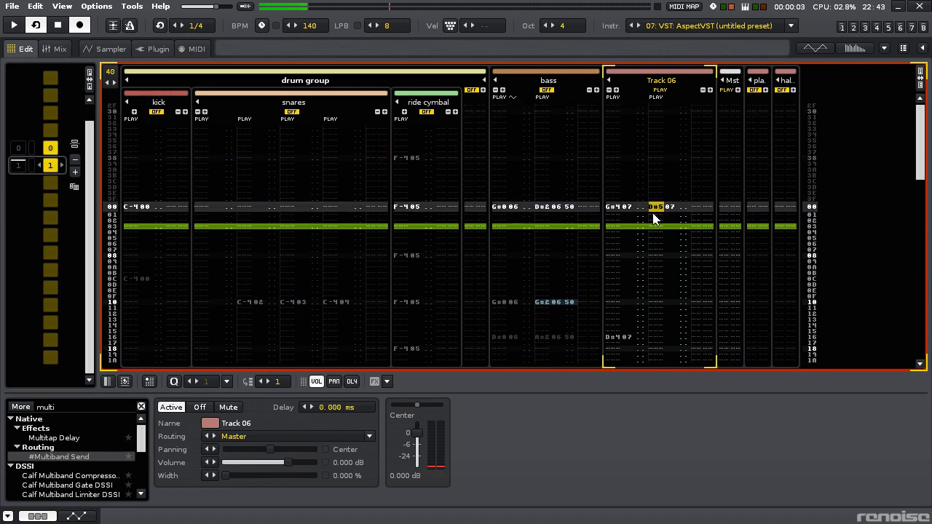
- Enter G#5 at row 10 of Track 06's second note column and play it back
key(space)
key(Page_Down)
key(Page_Down)
key(space)
key(Up)
key(Up)
key(Up)
key(Up)
key(Up)
key(Up)
key(Up)
key(Up)
key(Up)
key(Up)
key(Up)
key(Up)
key(Up)
key(Up)
key(Up)
key(Up)
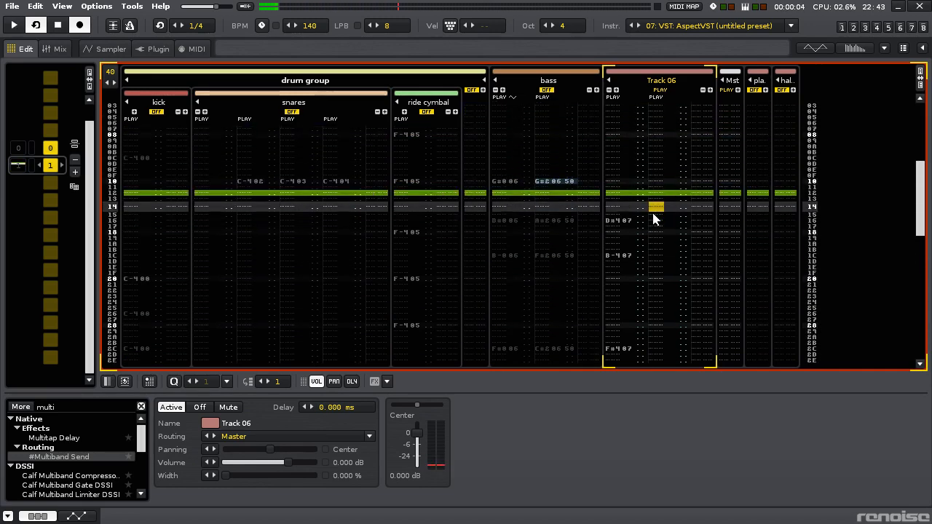
key(6)
key(space)
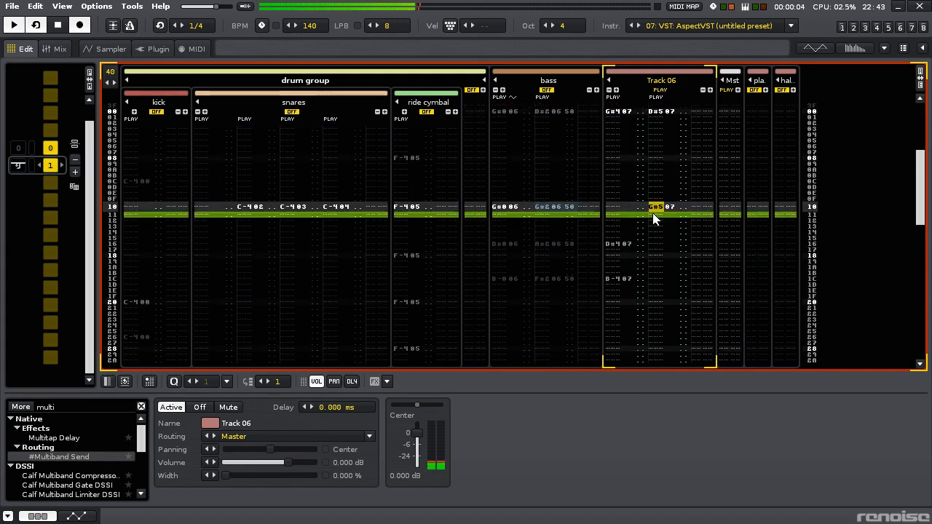
- Enter A#5 at row 16 of Track 06's second note column
key(Down)
key(Down)
key(Down)
key(Down)
key(Down)
key(Down)
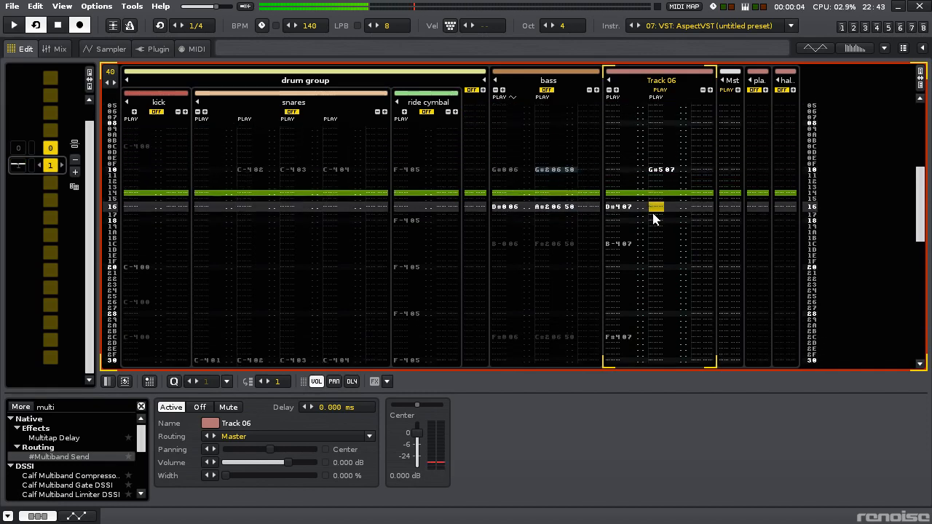
key(7)
- Try B-5 and C#6 at row 1C of Track 06's second note column, settle on D#6, and clear the stray note below
key(Down)
key(Down)
key(Down)
key(Down)
key(Down)
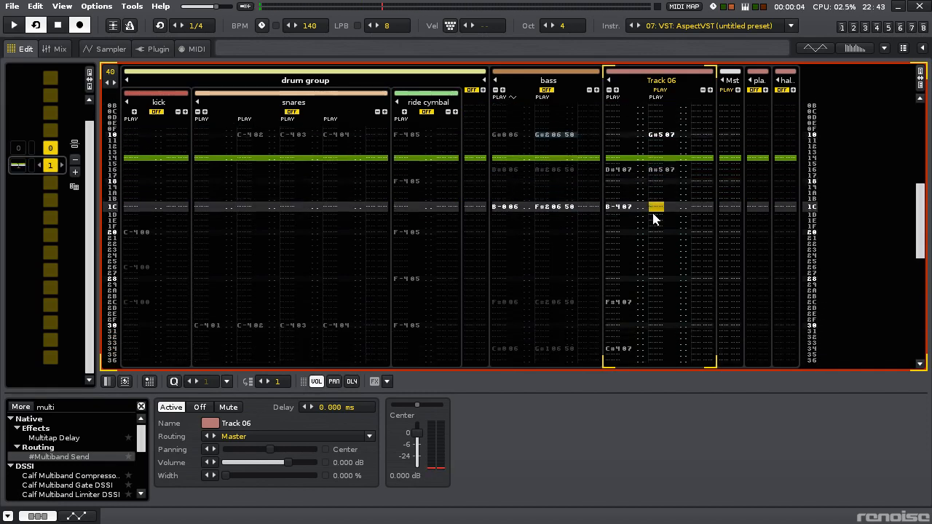
key(9)
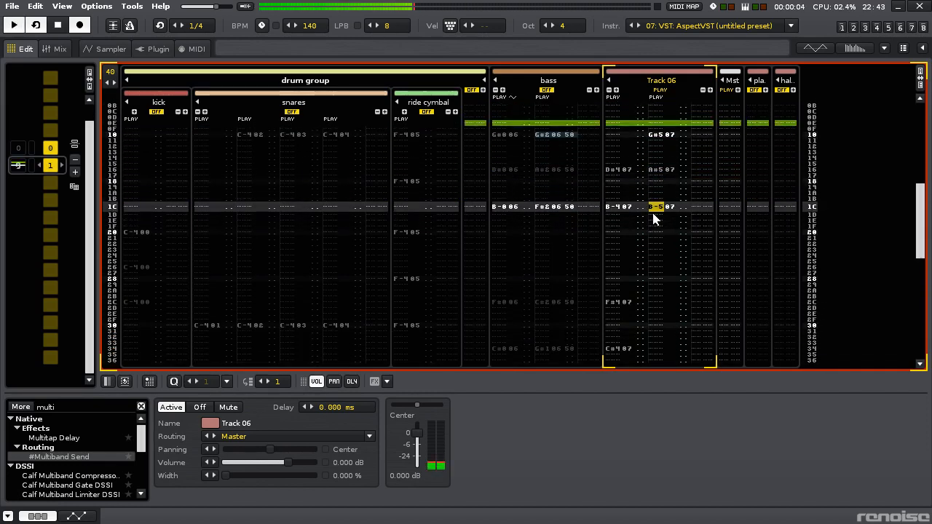
key(0)
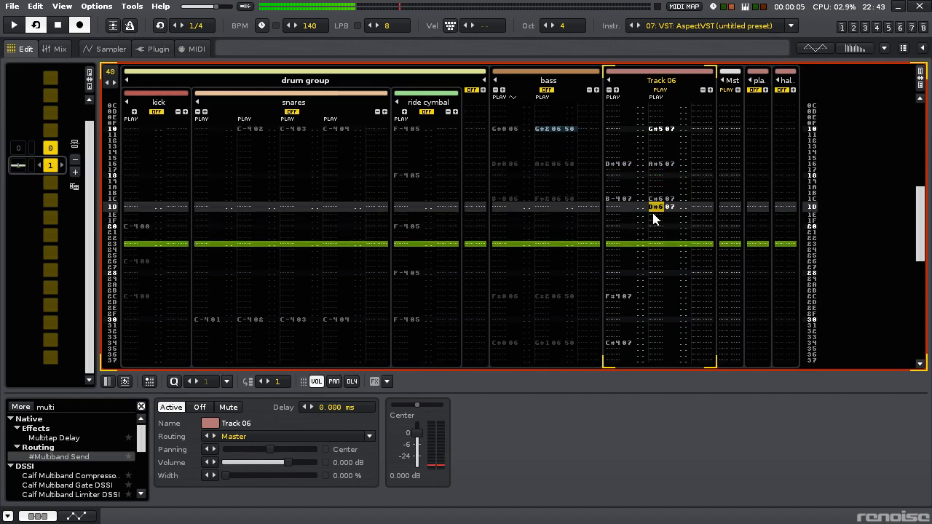
key(Delete)
key(Up)
key(Up)
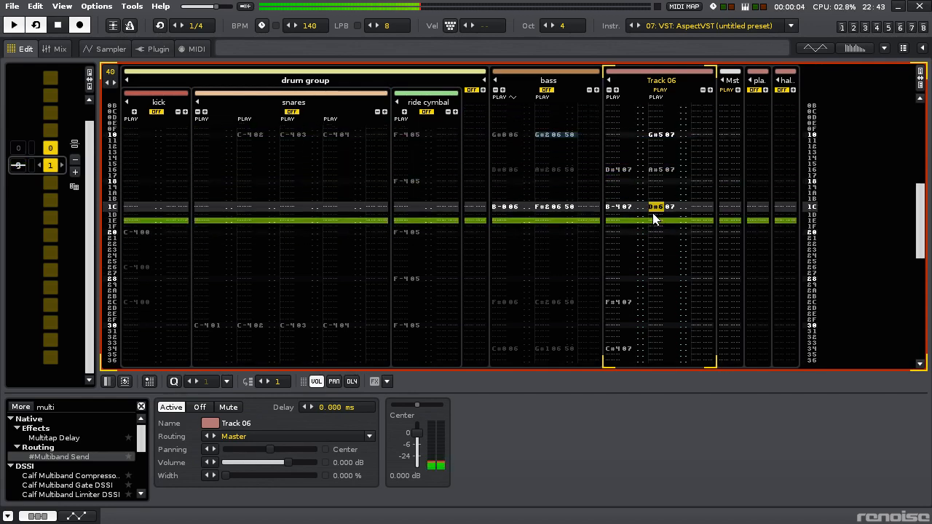
- Enter G#5 at row 28 of Track 06's second note column
key(Down)
key(Down)
key(Down)
key(Down)
key(Down)
key(Down)
key(Down)
key(Down)
key(Down)
key(Down)
key(Down)
key(Down)
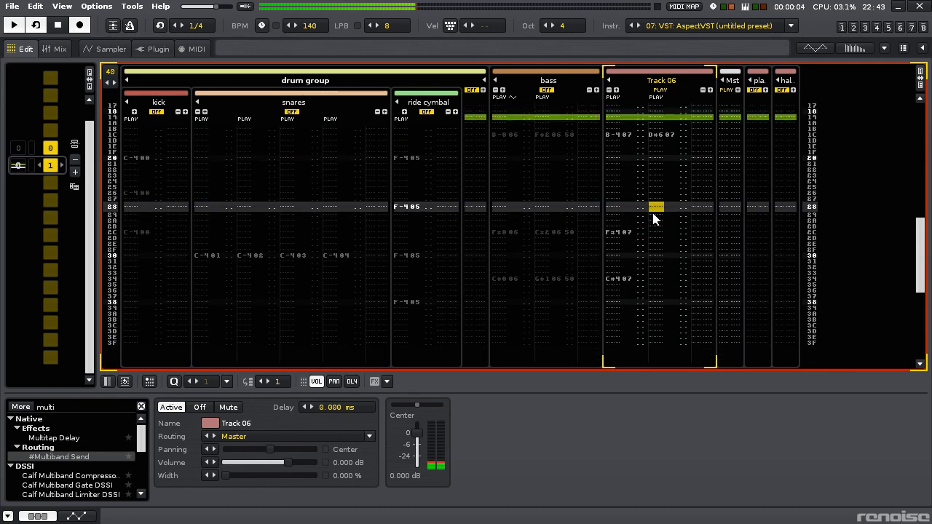
key(6)
key(space)
key(Up)
- Enter A#5 at row 2C and G#5 at row 34 of Track 06's second note column
key(Down)
key(Down)
key(Down)
key(Down)
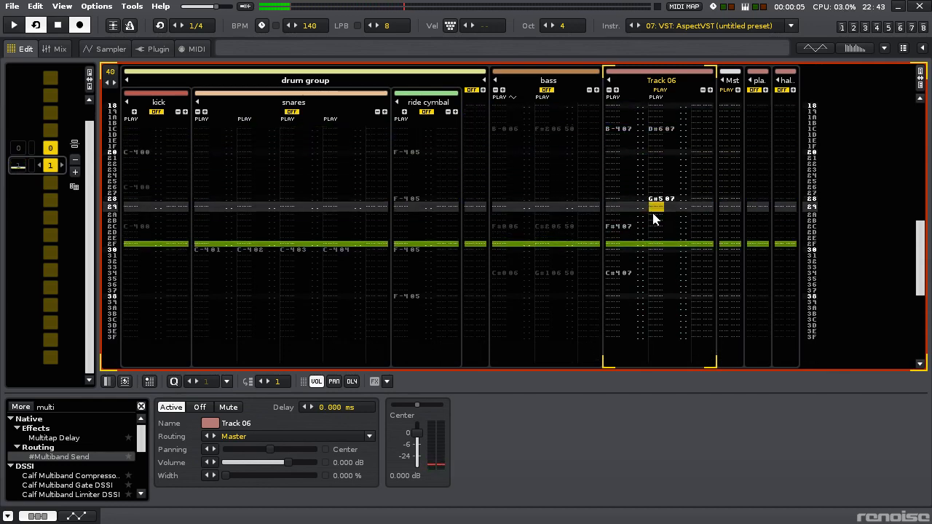
key(7)
key(space)
key(Down)
key(Down)
key(Down)
key(Down)
key(Down)
key(Down)
key(Down)
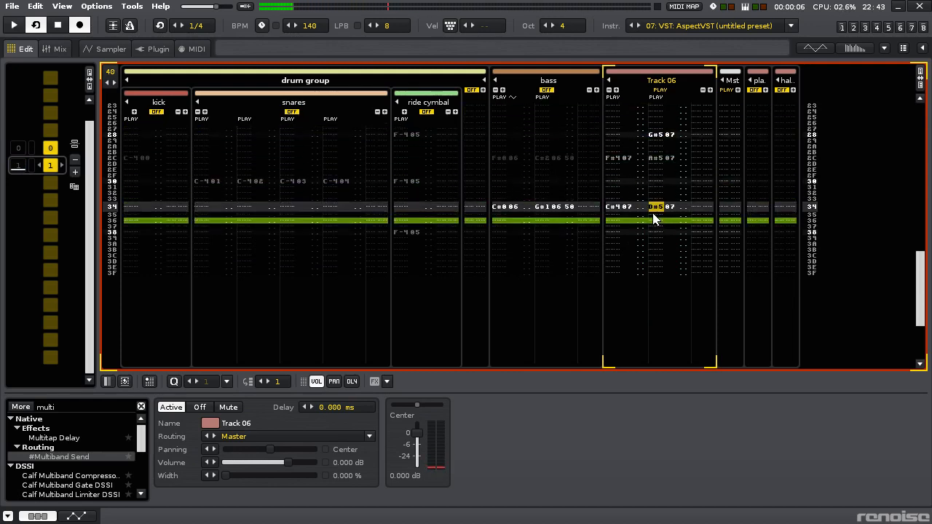
key(Down)
key(Down)
key(Down)
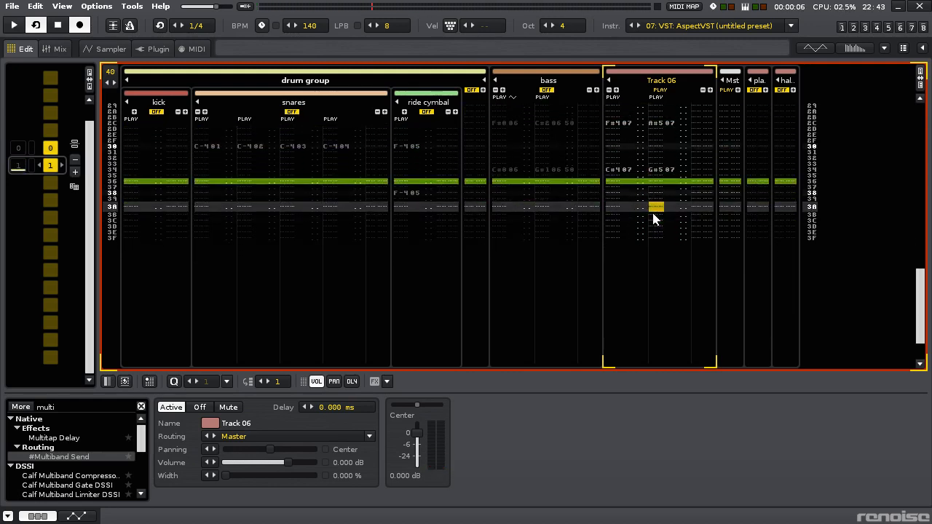
- Try D#5 and C#5 as closing notes in Track 06's second note column, and play the pattern from row 00
key(Down)
key(Down)
key(Down)
key(3)
key(Up)
key(2)
key(space)
key(Up)
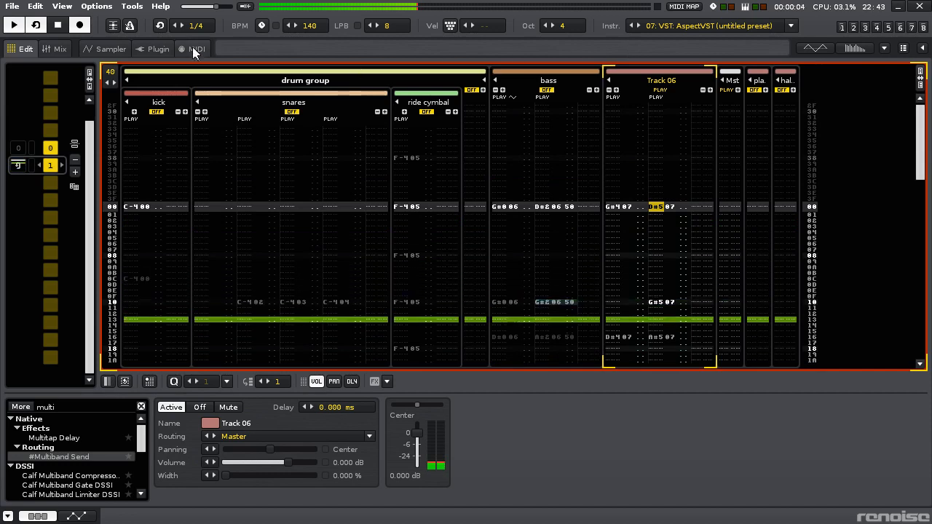
- Open the AspectVST editor of instrument 07 over the pattern and raise its oscillator 2 mixer level to 98%
click(156, 50)
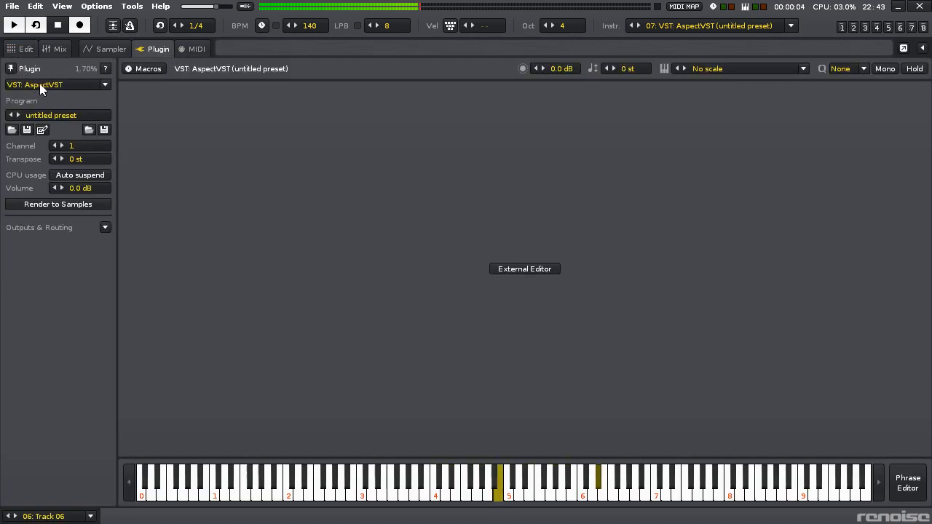
click(533, 272)
drag(579, 351, 497, 156)
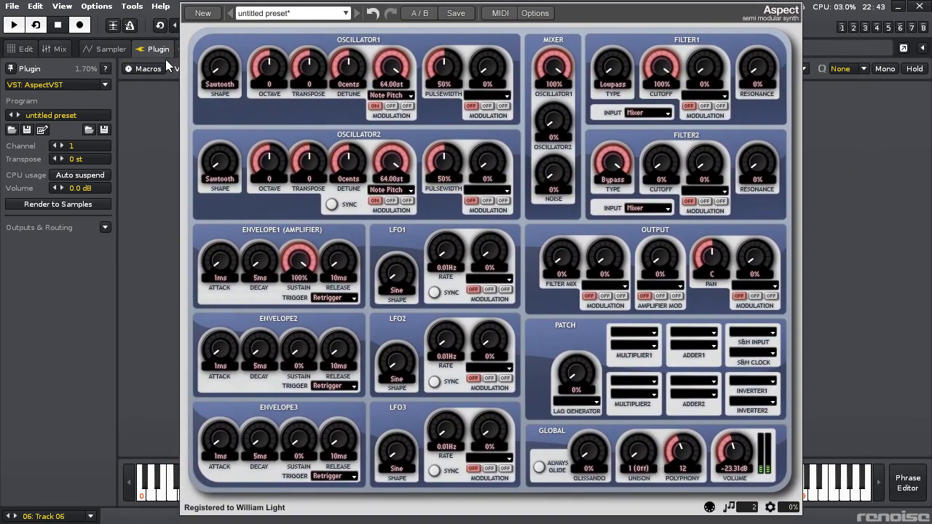
click(20, 53)
drag(554, 121, 554, 62)
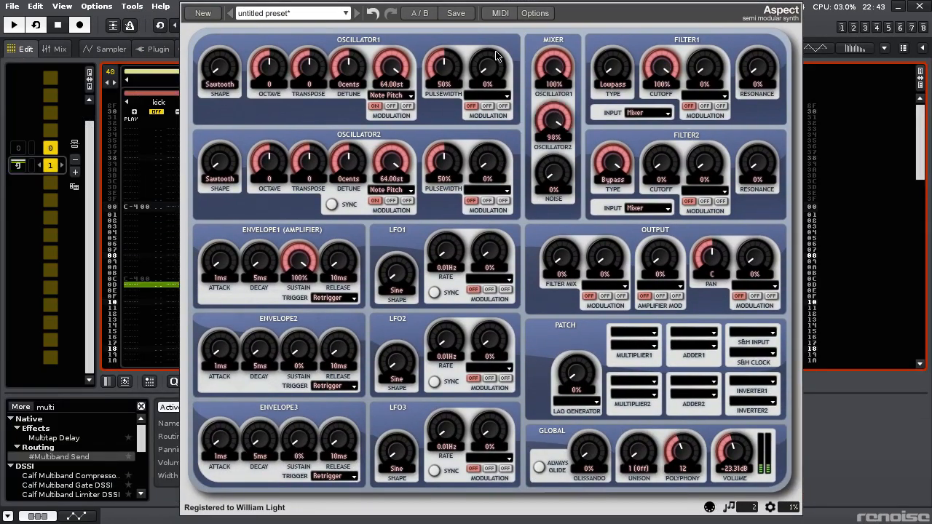
- Set oscillator 1 to octave -1, and sync oscillator 2 with transpose 5 and a mixer level of 100%
drag(265, 163, 272, 177)
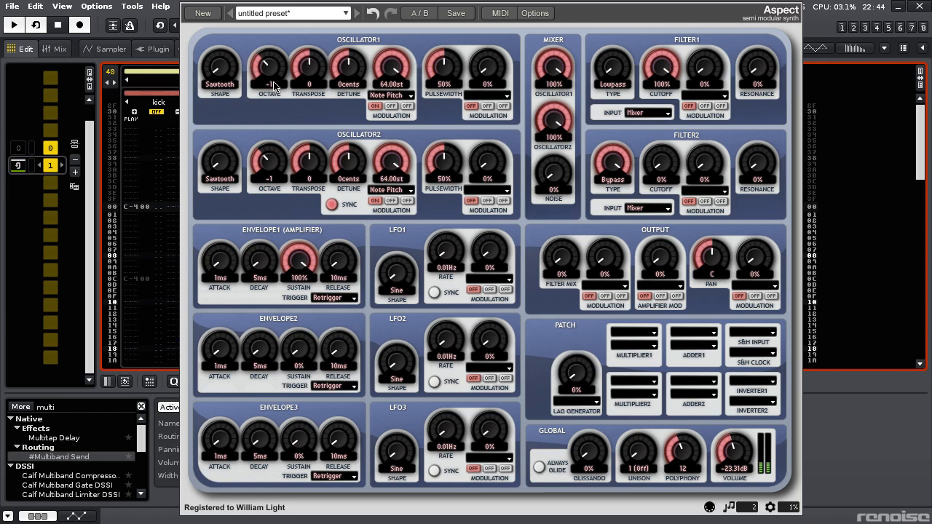
drag(269, 162, 272, 149)
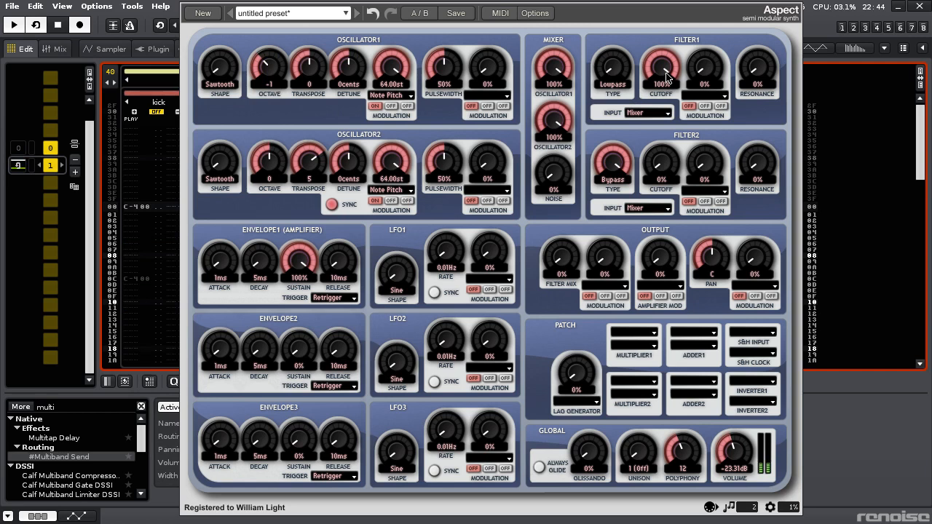
- Set filter 1 to 34% cutoff and 14% resonance, and modulate its cutoff 10% from Envelope2 with a 4194 ms decay
drag(669, 108, 670, 122)
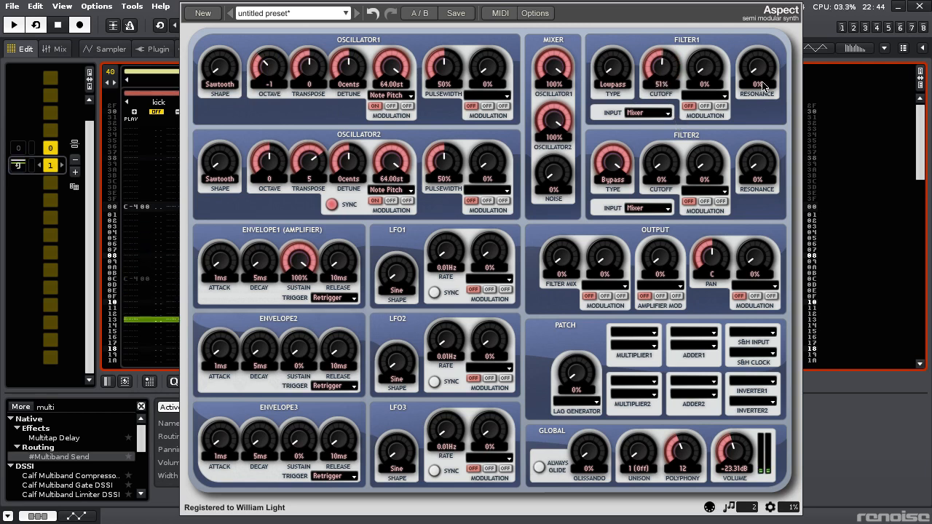
drag(755, 88, 755, 72)
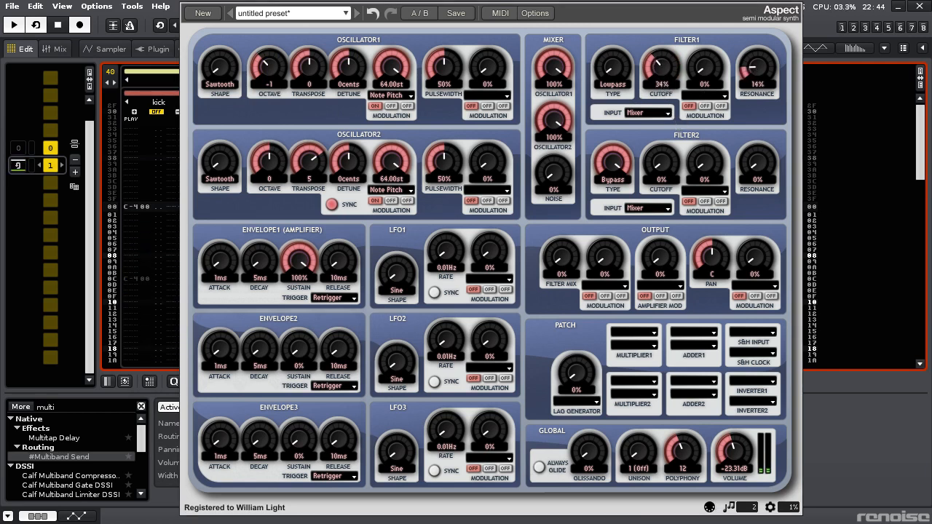
click(768, 144)
drag(695, 60, 695, 56)
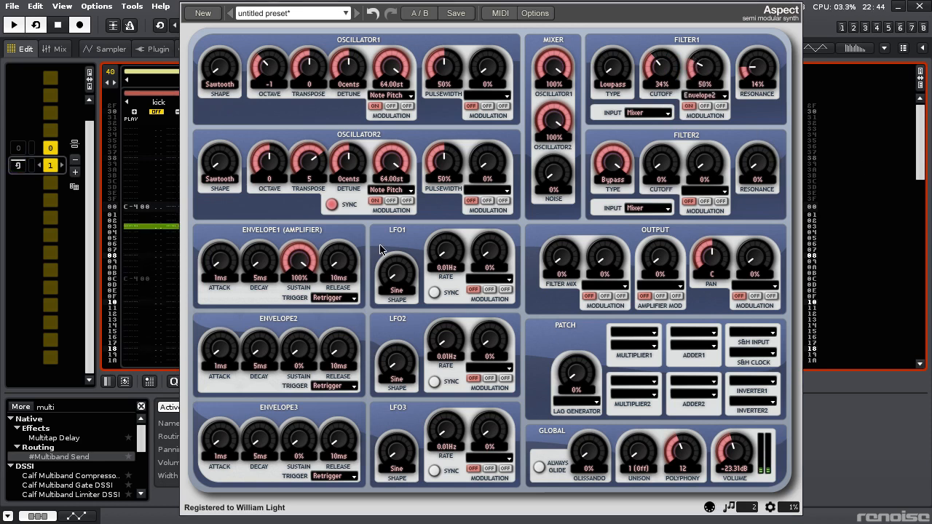
drag(259, 343, 257, 333)
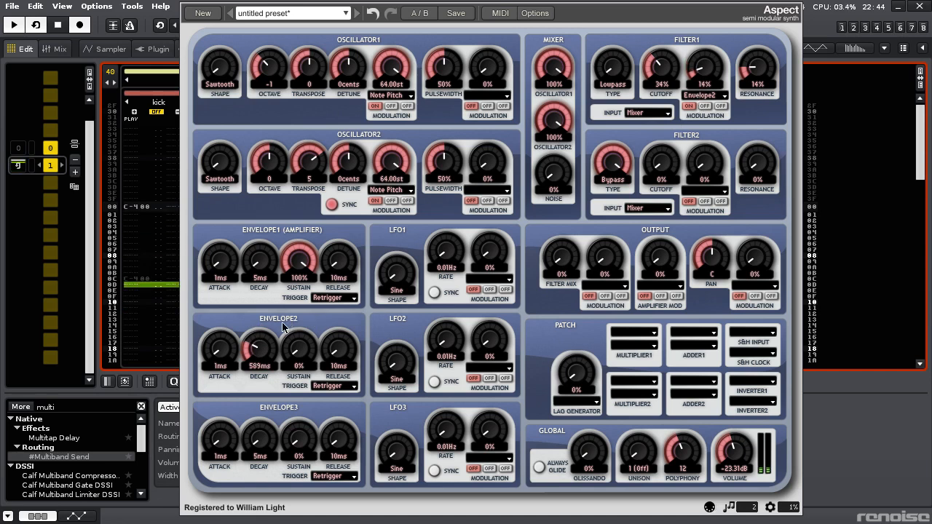
drag(259, 344, 264, 305)
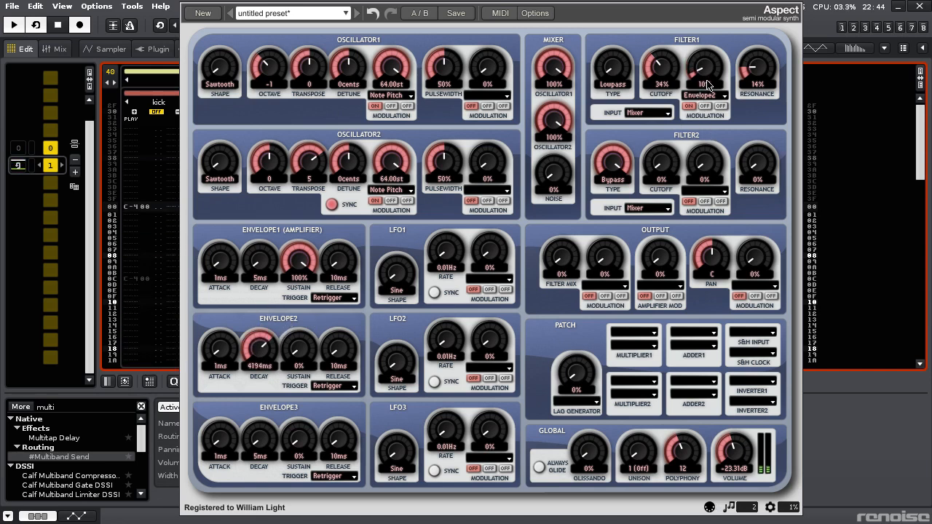
- Modulate filter 1's cutoff 24% in its second slot from Inverter1, fed by a sawtooth LFO1 synced at 1/8
click(704, 106)
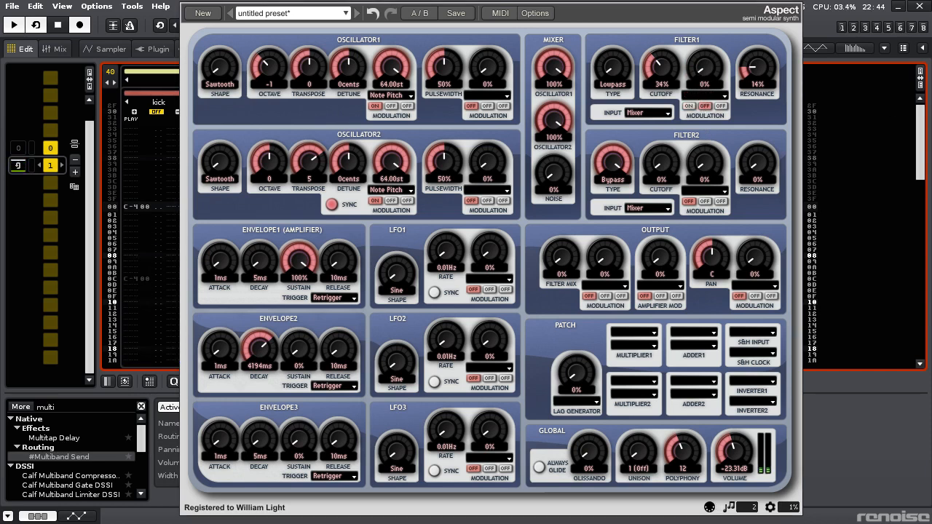
click(732, 223)
drag(406, 280, 452, 255)
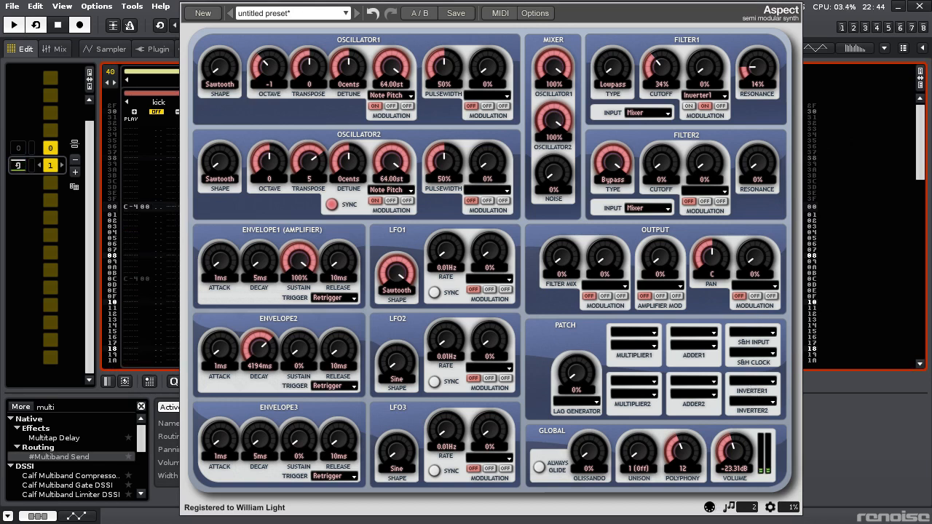
click(753, 380)
drag(448, 279, 441, 225)
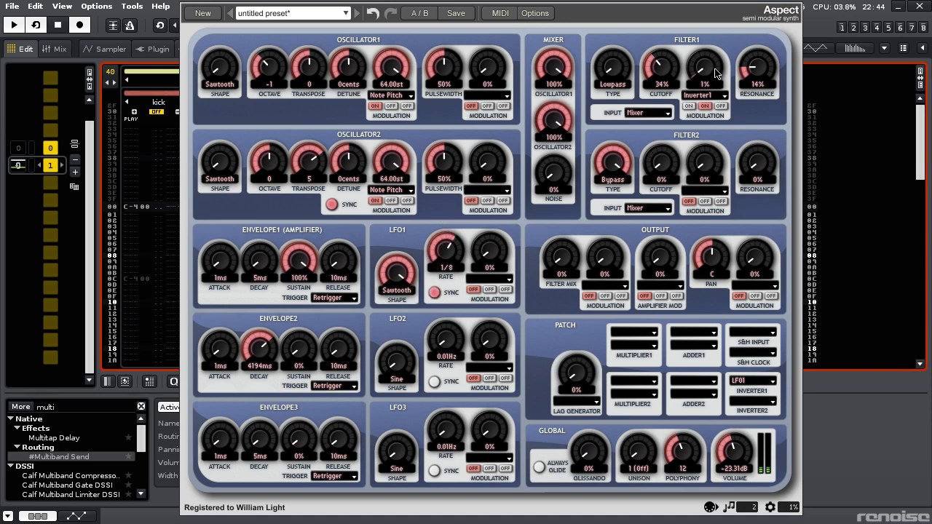
drag(709, 62, 710, 69)
- Route Inverter1 through a 24% Lag Gen into the cutoff modulation, set filter 1 to 21% cutoff and 12% resonance, and close the editor
click(576, 401)
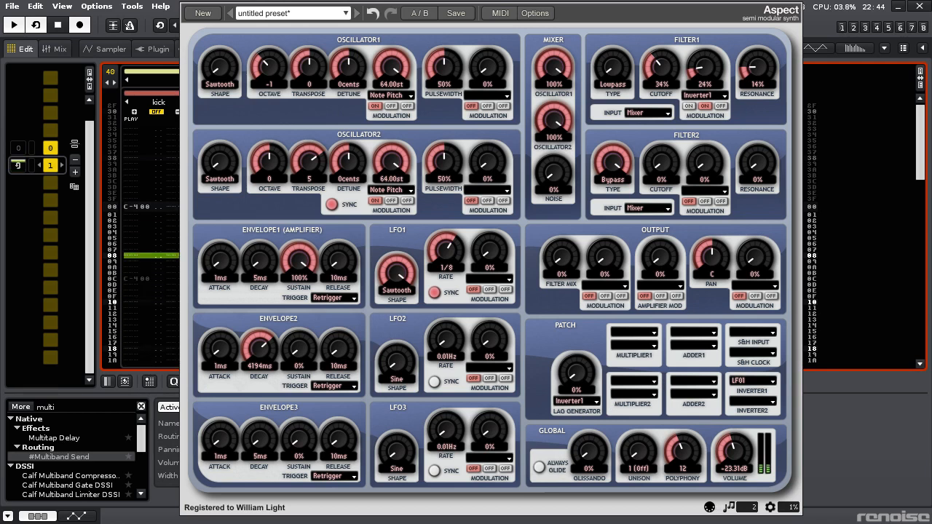
click(704, 96)
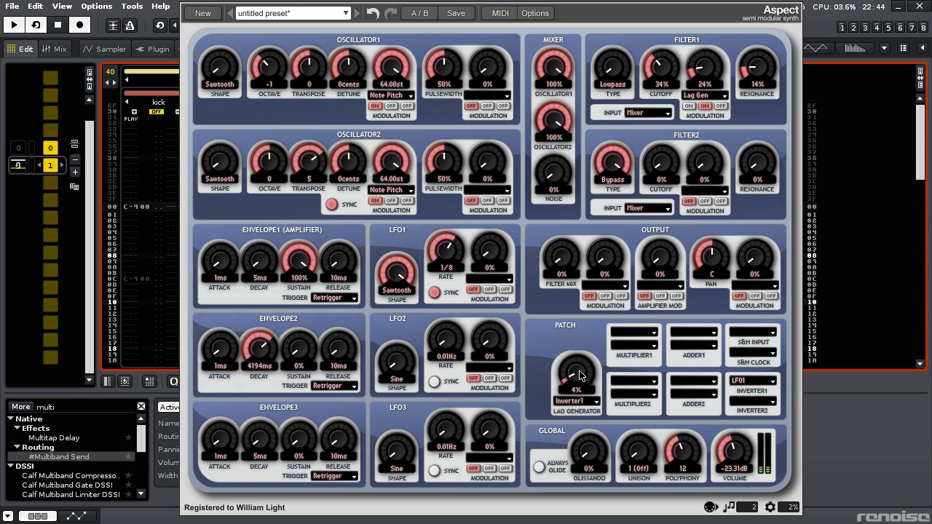
drag(578, 355, 578, 353)
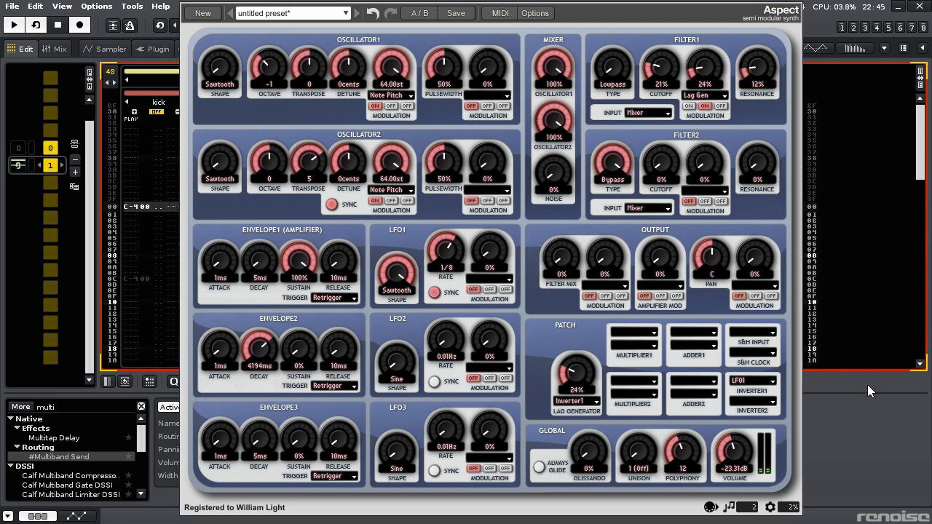
key(Escape)
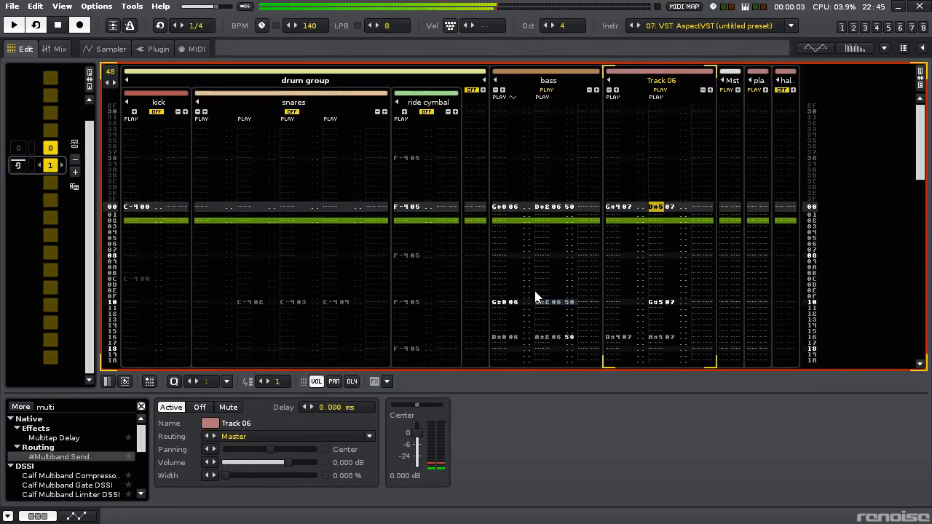
- Add Barry's Satan Maximiser to Track 06 with a decay time of 2 samples and a knee point of -18 dB
click(70, 410)
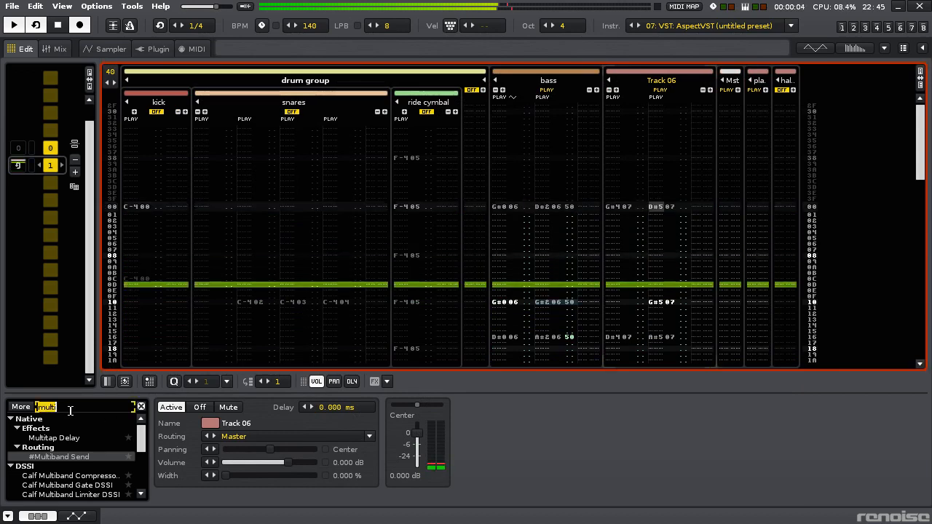
text(maximi)
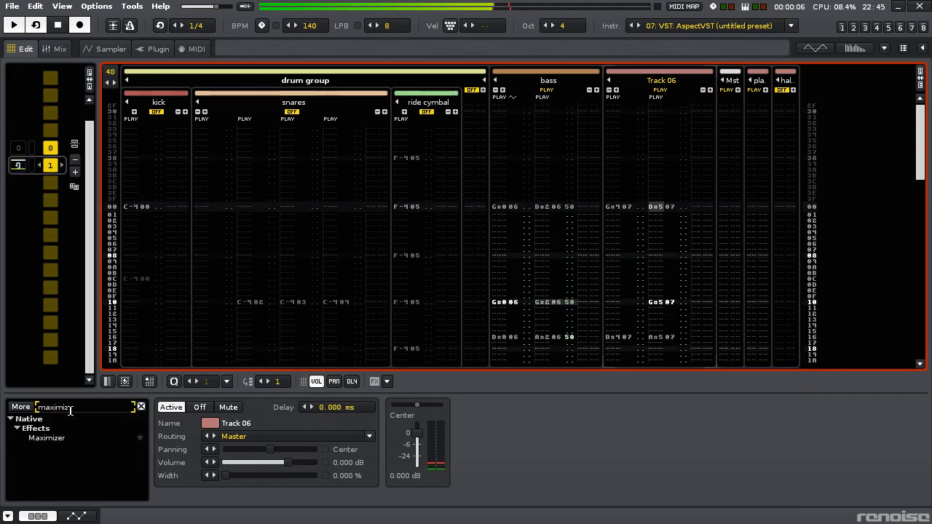
key(Return)
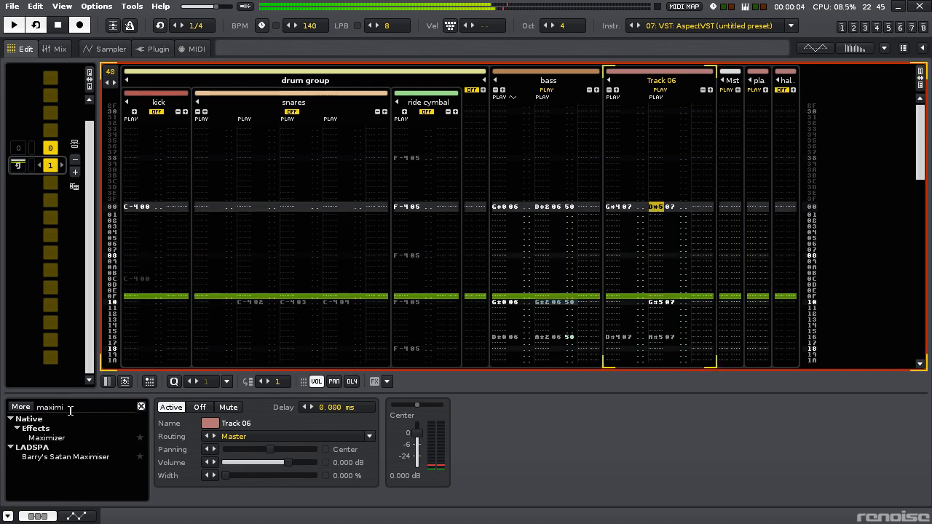
double_click(82, 458)
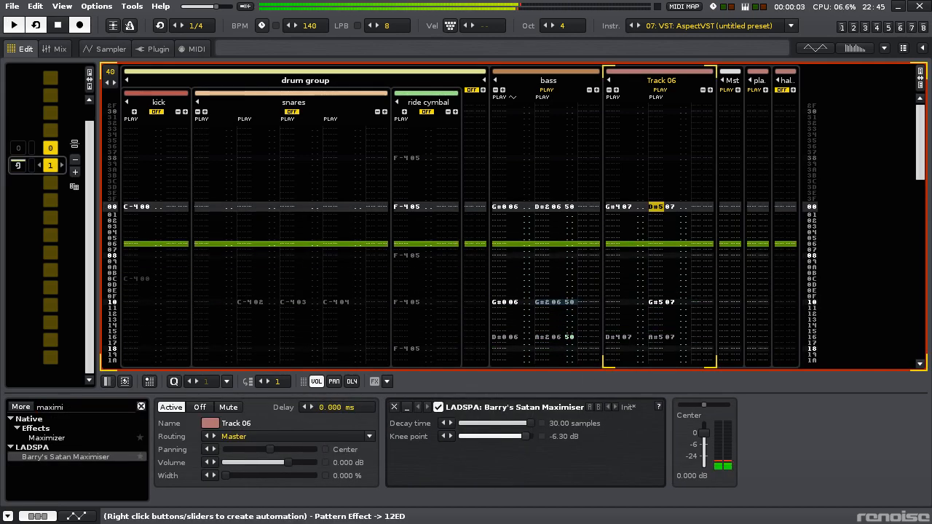
drag(529, 439, 462, 436)
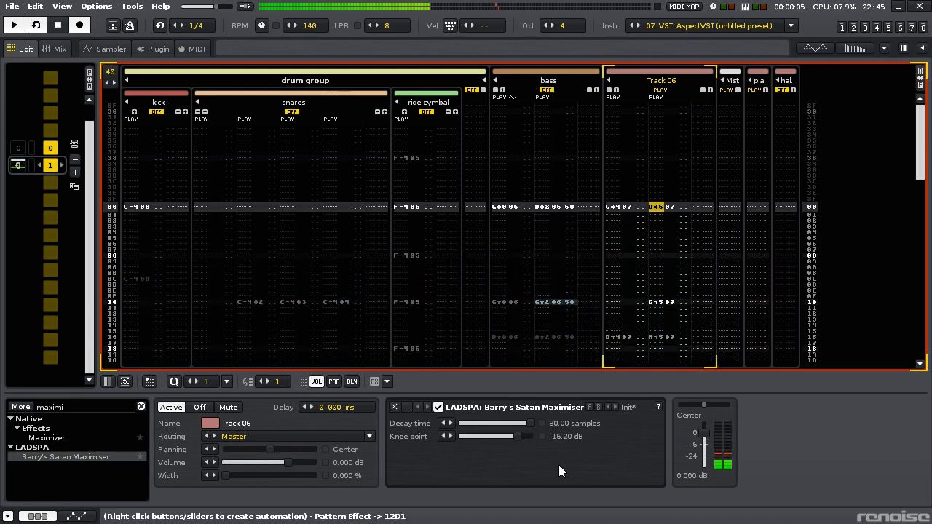
click(515, 438)
drag(522, 425, 463, 423)
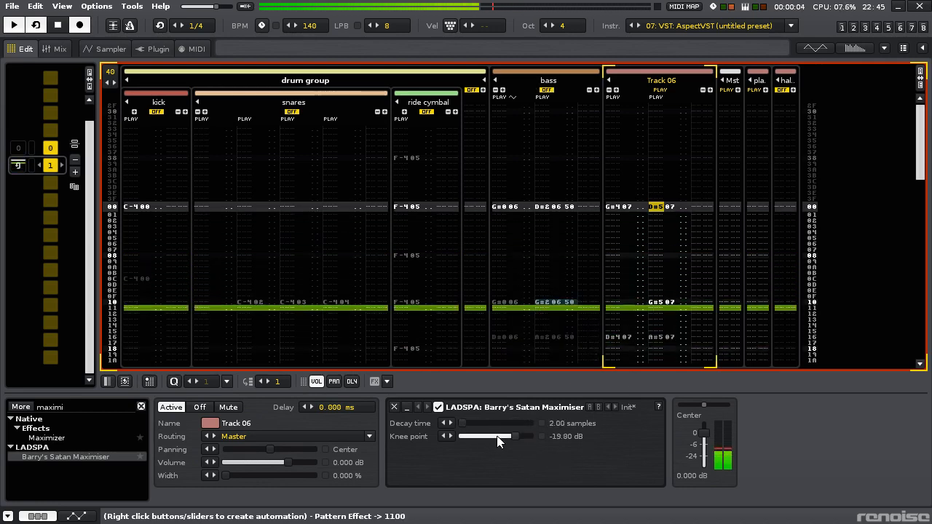
click(515, 438)
- Add black-eq stereo after the maximiser, cut the lows by about 10 dB around 130 Hz and slightly boost near 1 kHz
click(77, 406)
text(black)
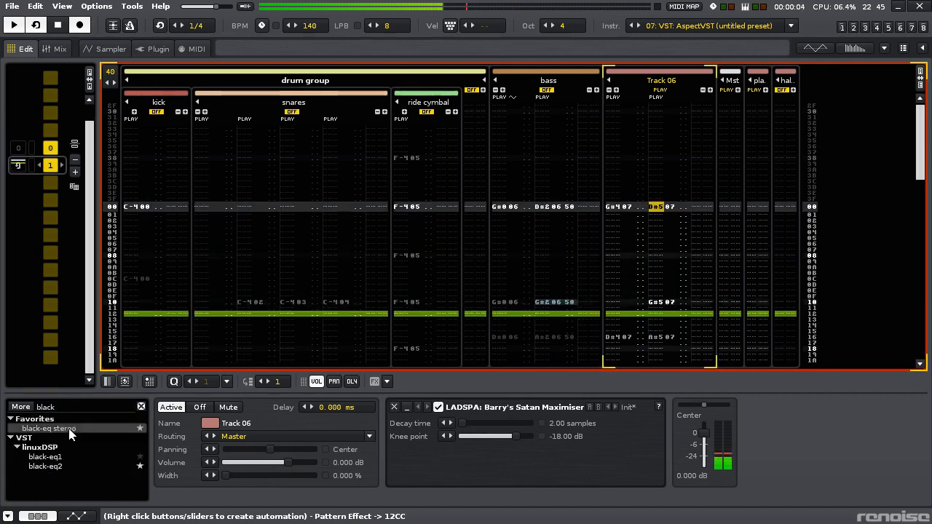
double_click(70, 429)
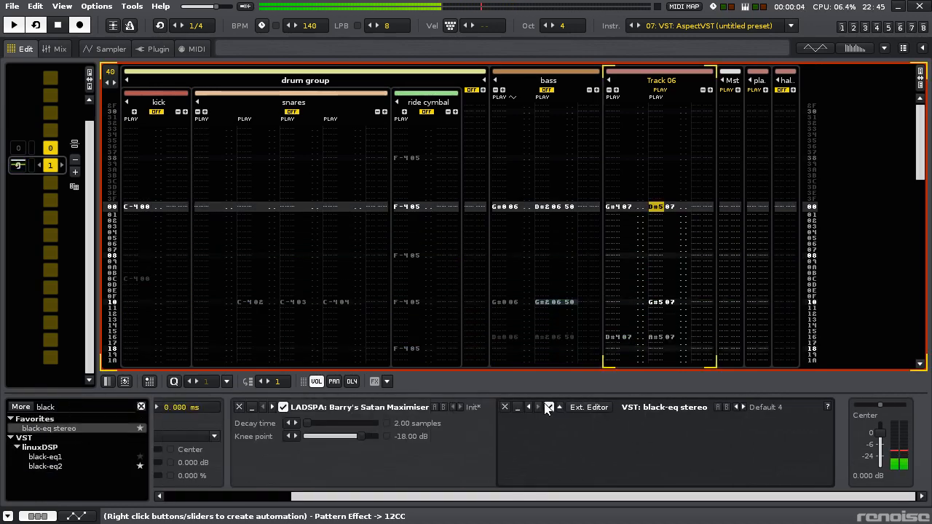
click(622, 410)
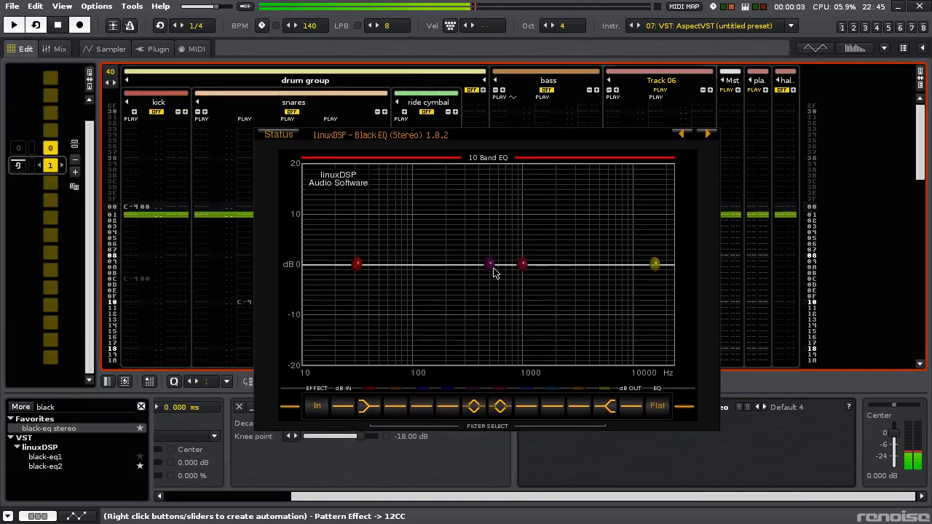
drag(489, 264, 427, 322)
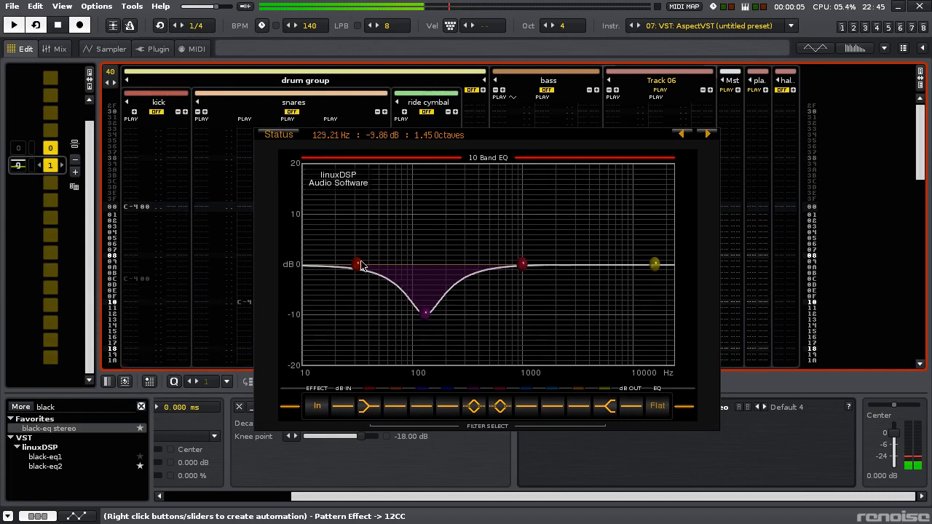
drag(357, 264, 426, 328)
drag(402, 286, 441, 325)
drag(522, 264, 526, 247)
click(560, 489)
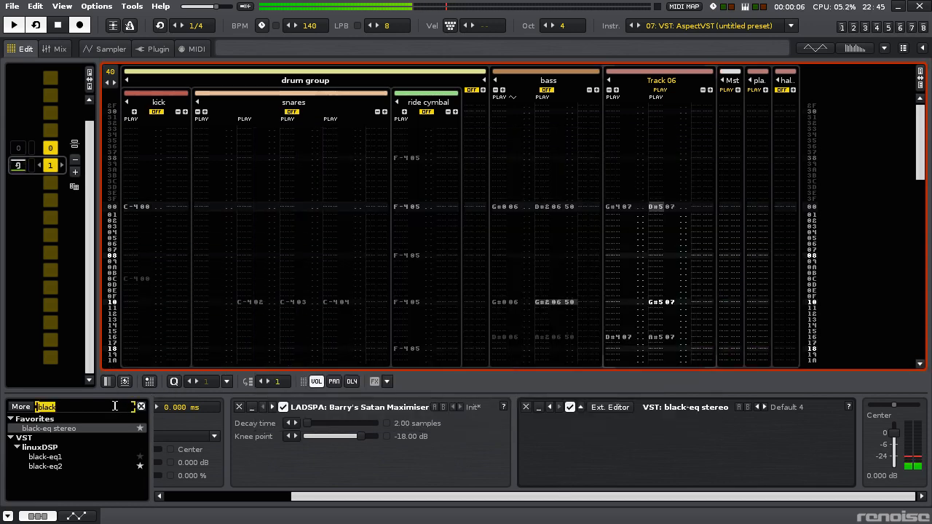
- Add a Chorus after the EQ with rate 0.7003 Hz, depth 25.049%, feedback 0% and dry/wet 68%
text(chor)
drag(42, 437, 436, 435)
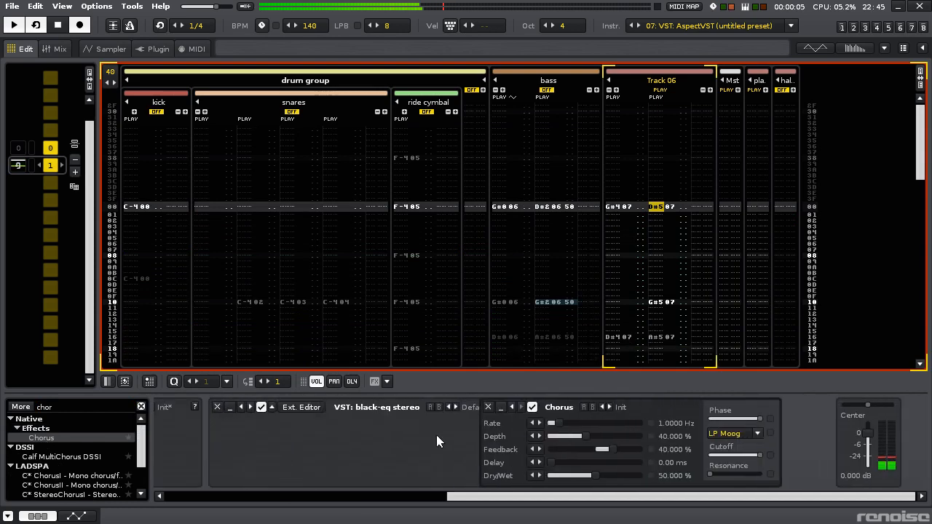
click(647, 437)
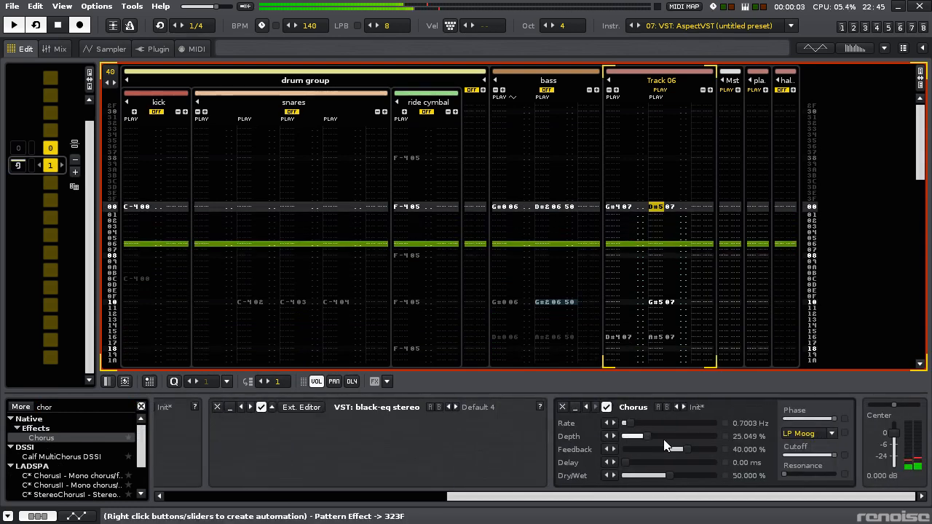
drag(674, 449, 684, 474)
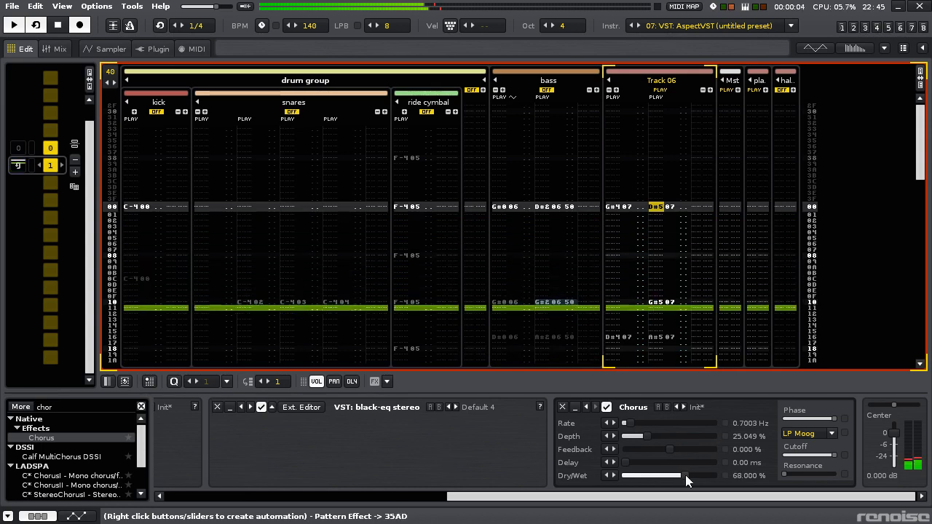
- Add Foo Saturator with input gain 4.80 dB, max level 0 dB, square-waveness 0 and drive 1.60, and set the track's output to -1.345 dB
click(71, 409)
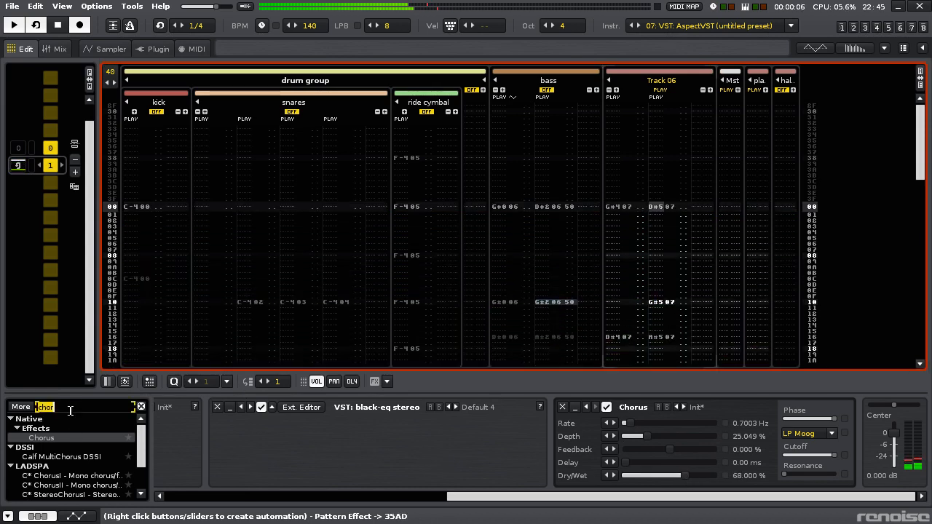
text(satu)
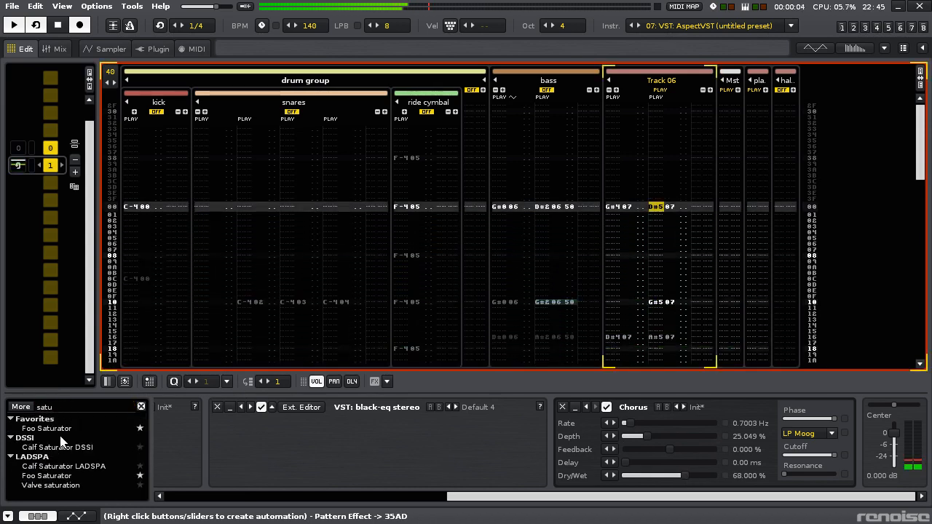
double_click(69, 428)
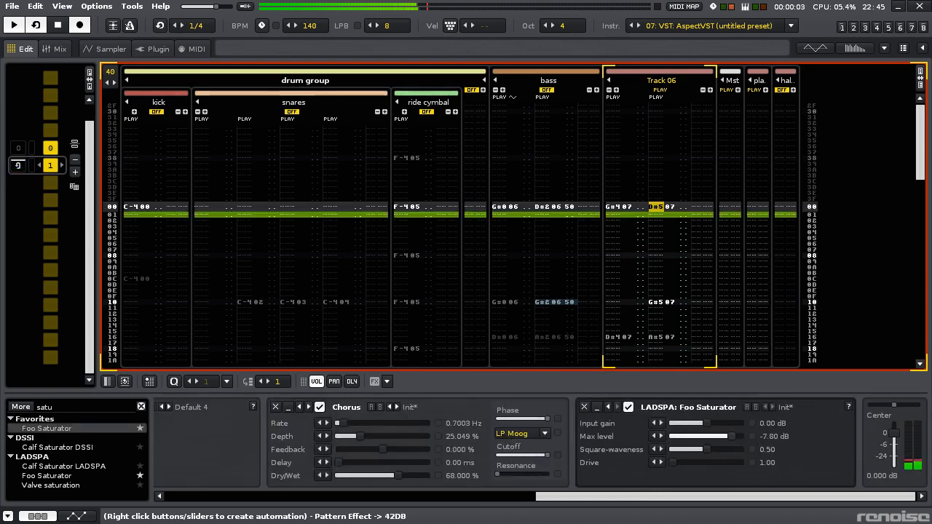
drag(727, 436, 673, 449)
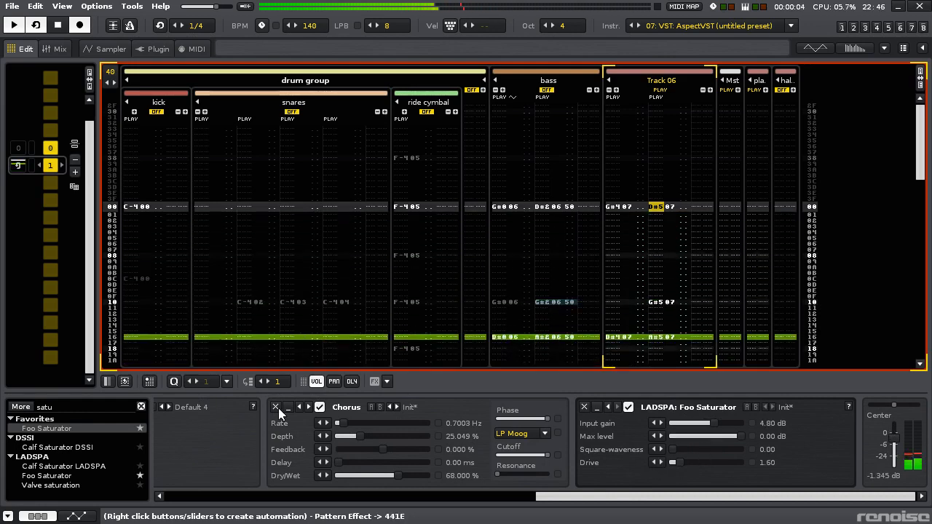
- Add a Filter after the saturator on Track 06 as a Butterworth 4n high-pass with its cutoff at 0.13 kHz
double_click(67, 408)
text(filt)
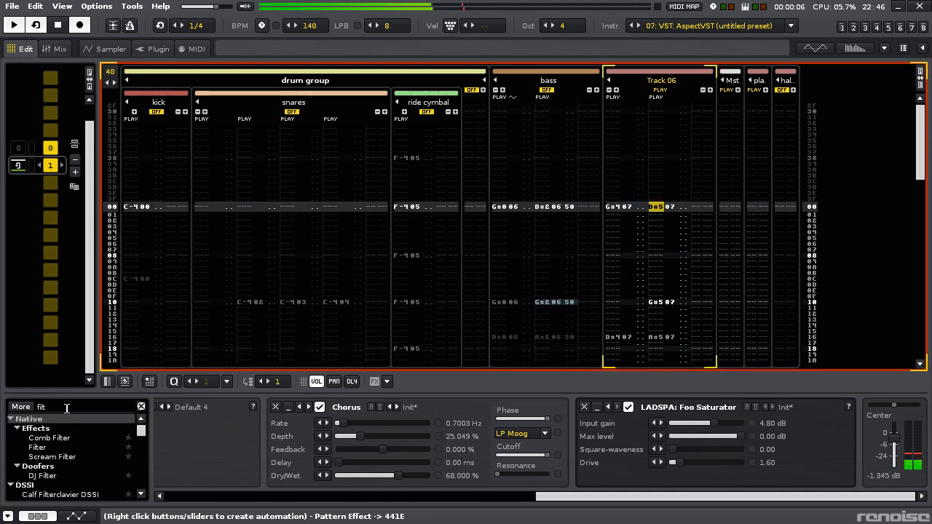
double_click(49, 446)
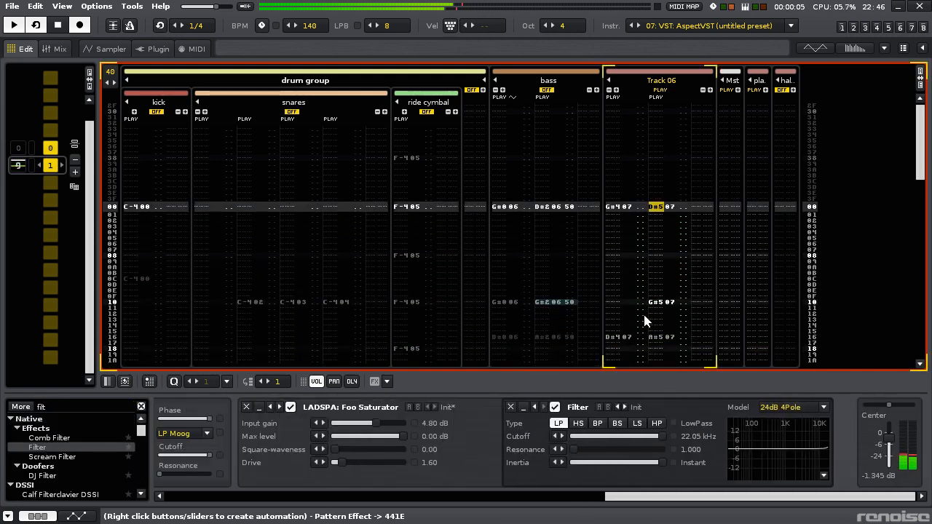
click(796, 409)
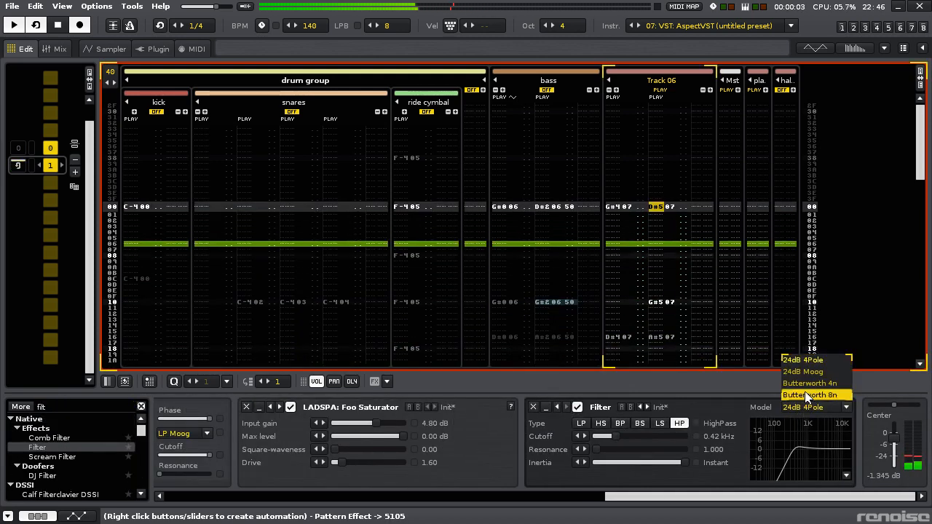
click(796, 382)
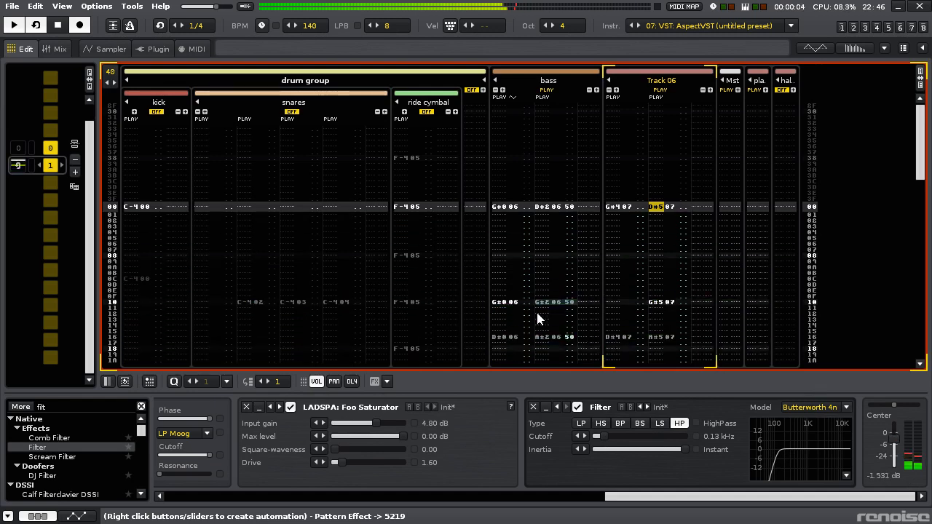
- Review the AspectVST settings in its external editor, return to the pattern view and save the song
click(158, 49)
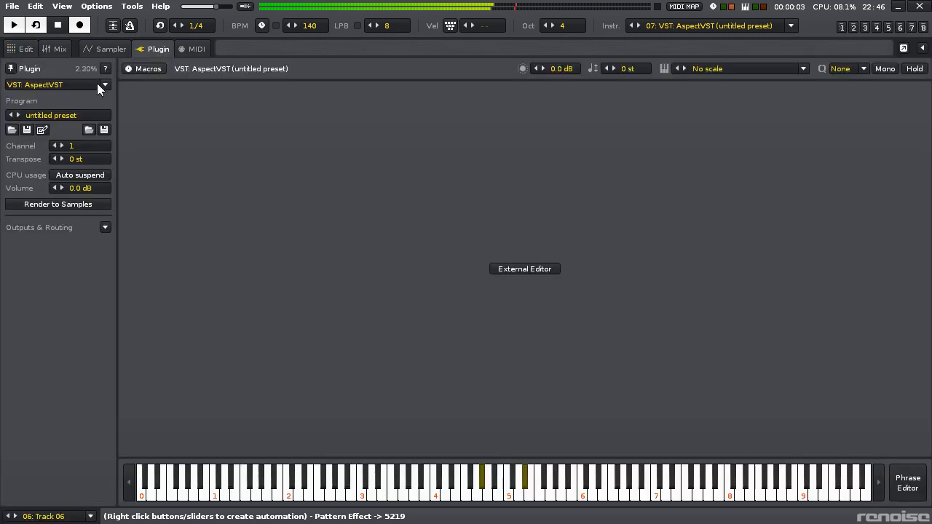
click(527, 269)
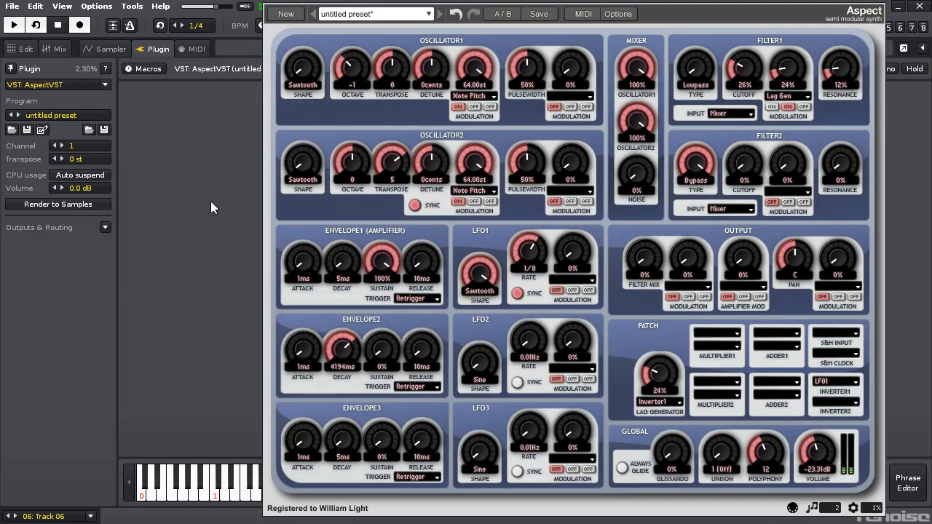
click(223, 169)
click(28, 49)
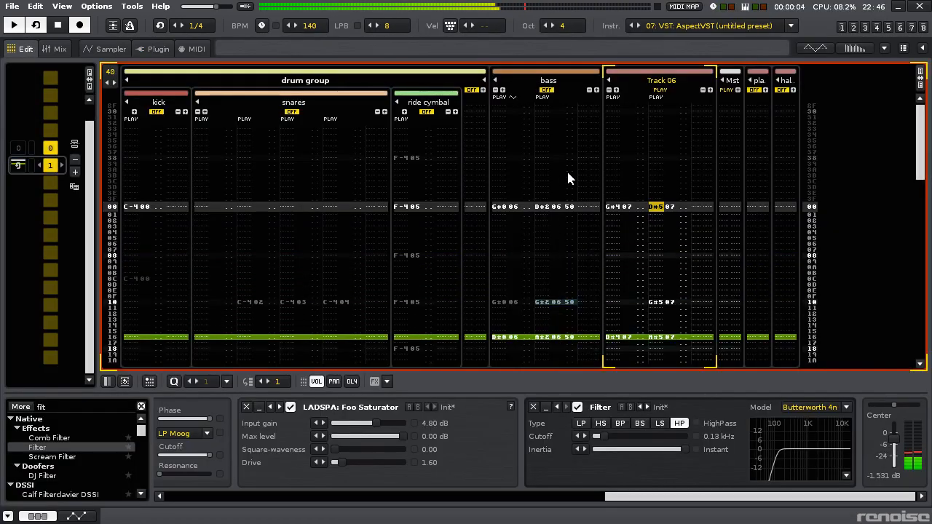
key(ctrl+s)
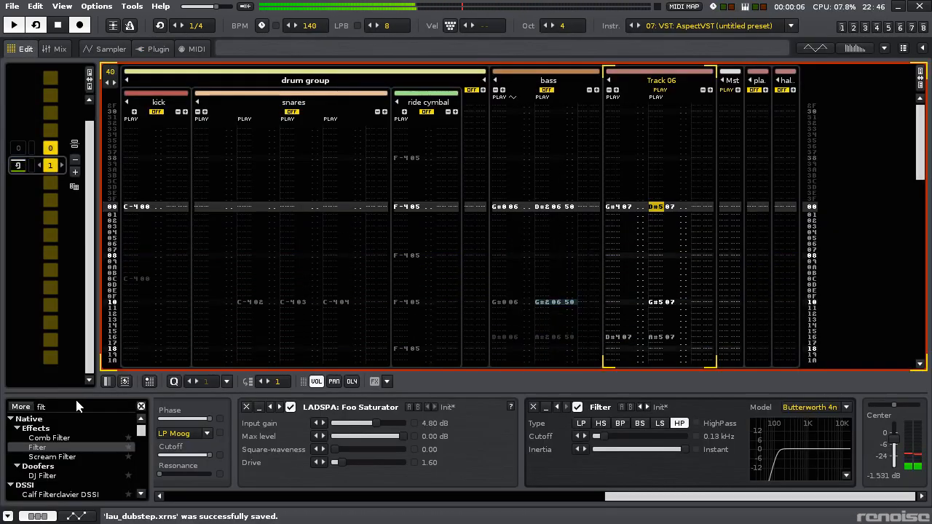
- Add two sends after the filter that keep the source, one to plate verb at -22.41 dB and one to hall verb at -23.64 dB
click(73, 407)
text(send)
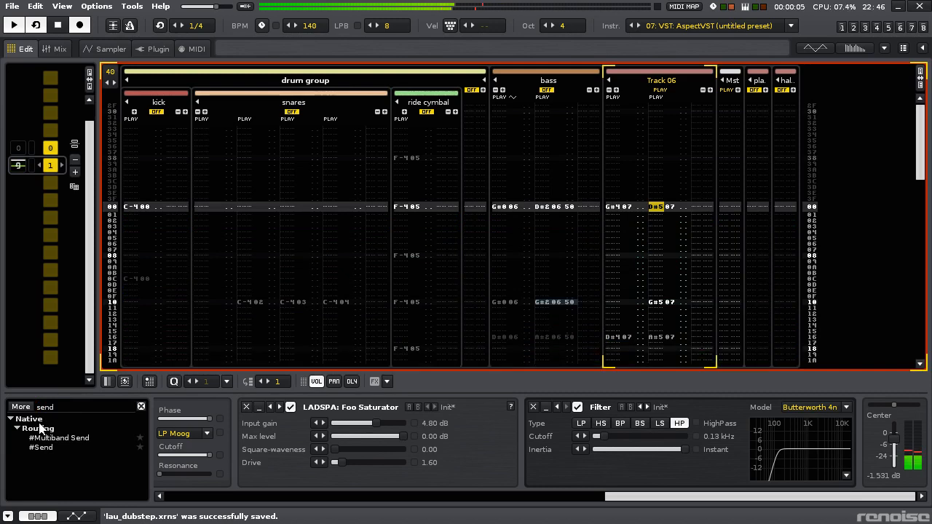
double_click(37, 447)
drag(717, 436, 706, 437)
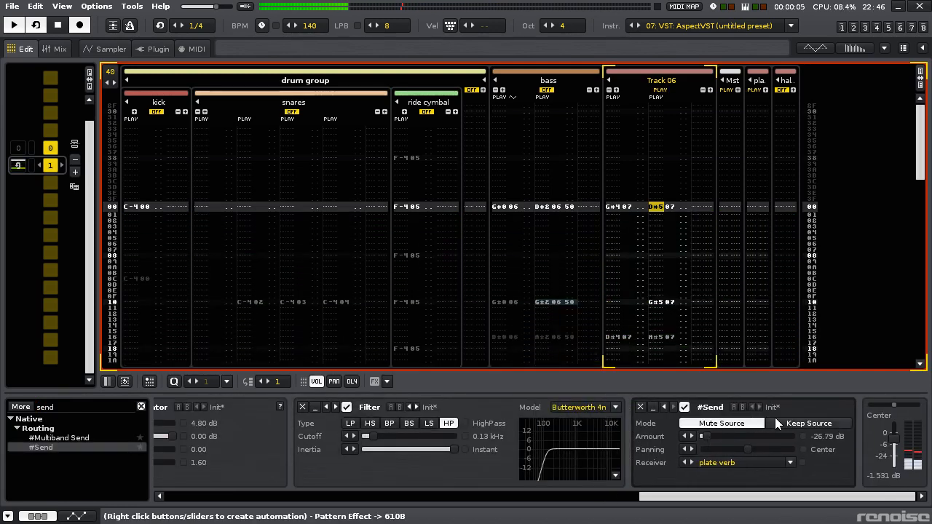
click(777, 423)
drag(706, 437, 830, 426)
click(693, 464)
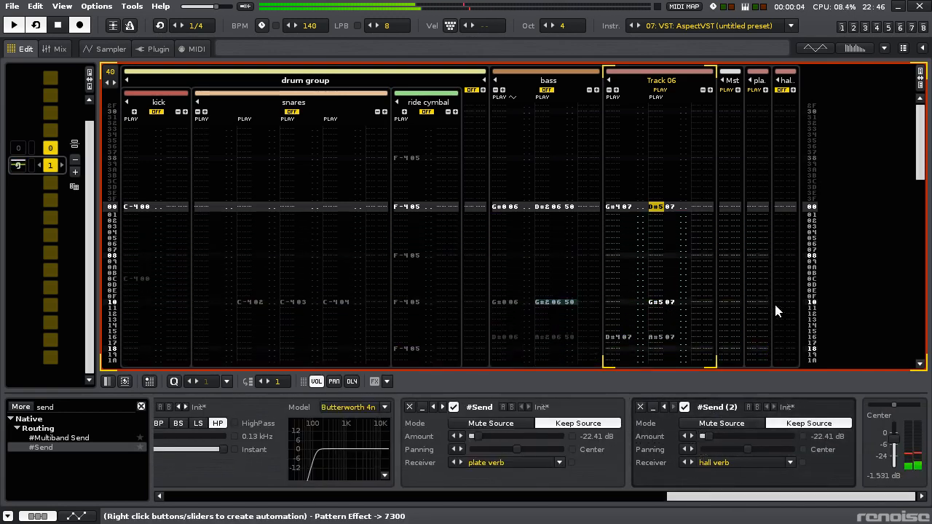
drag(702, 436, 702, 436)
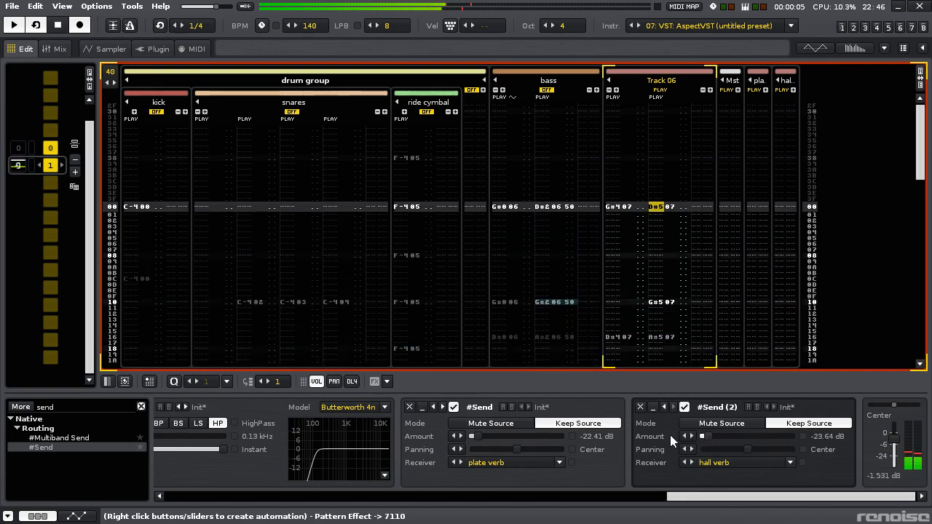
- Insert ResoundVST between the filter and the sends using its Retro Delay preset with tempo sync on, and restart playback
click(103, 405)
key(BackSpace)
text(resoun)
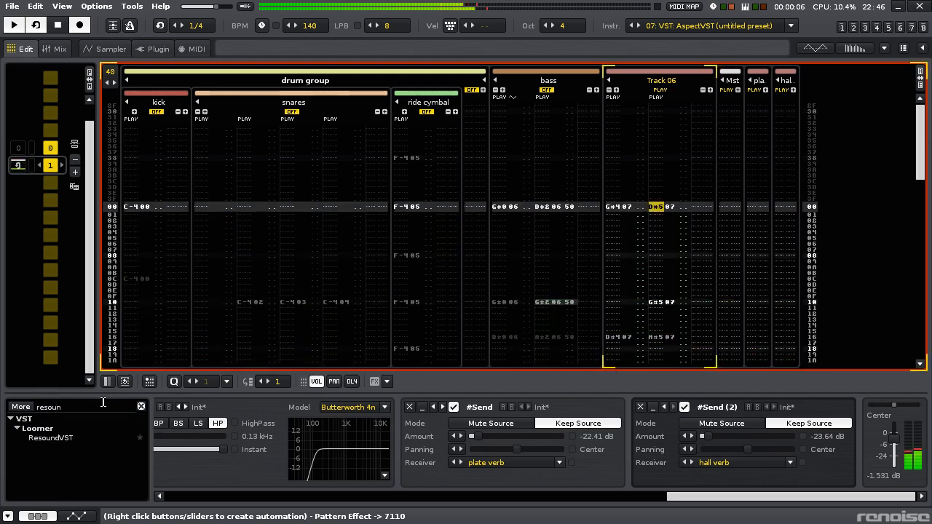
drag(71, 444, 447, 437)
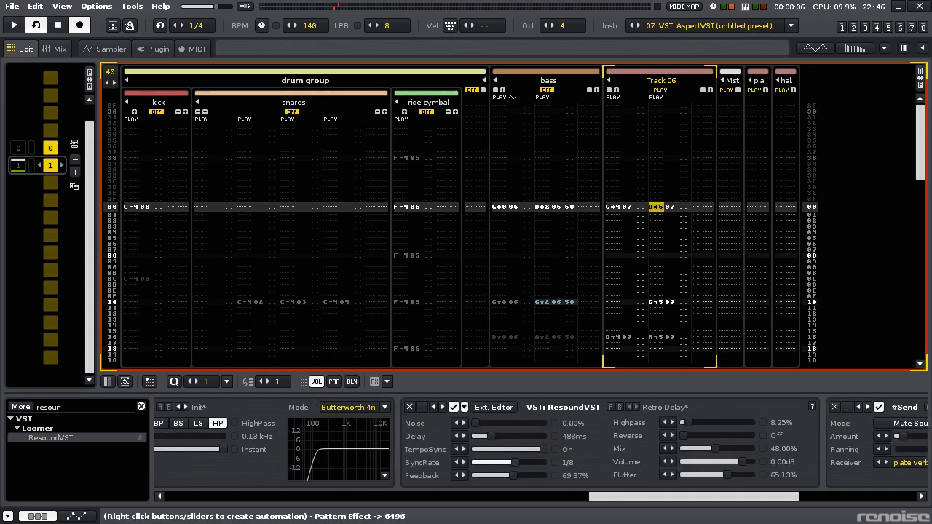
key(space)
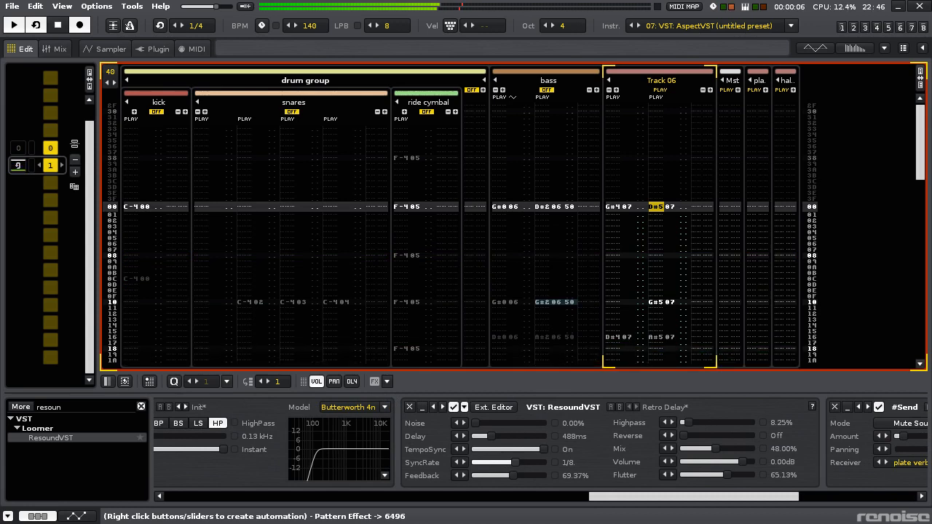
- Set ResoundVST's sync rate to 1/4, highpass to 48.25%, mix to 34%, volume to 6 dB and flutter to 58.13%
drag(515, 462, 520, 466)
drag(690, 423, 717, 423)
drag(741, 461, 722, 474)
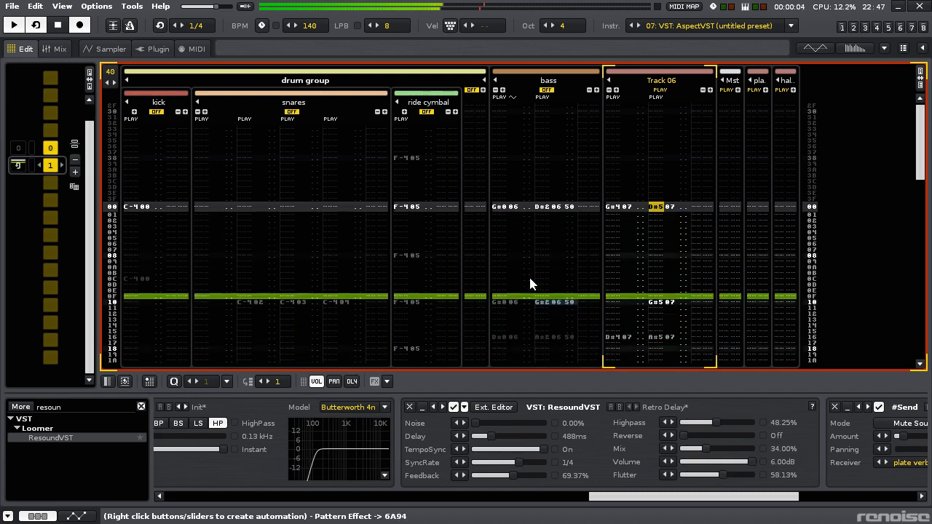
- Unmute the snares, ride cymbal, kick and drum group, and set Track 06's output to -1.257 dB
click(292, 111)
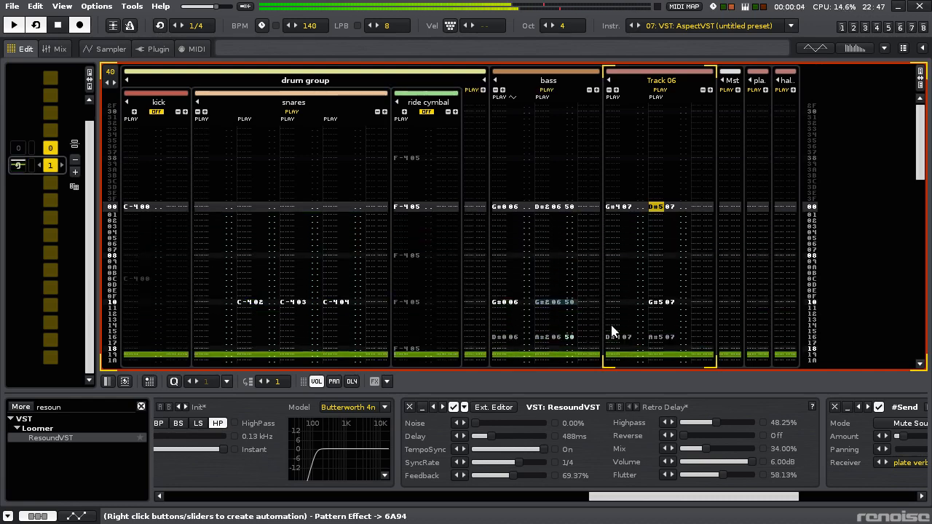
drag(712, 497, 867, 486)
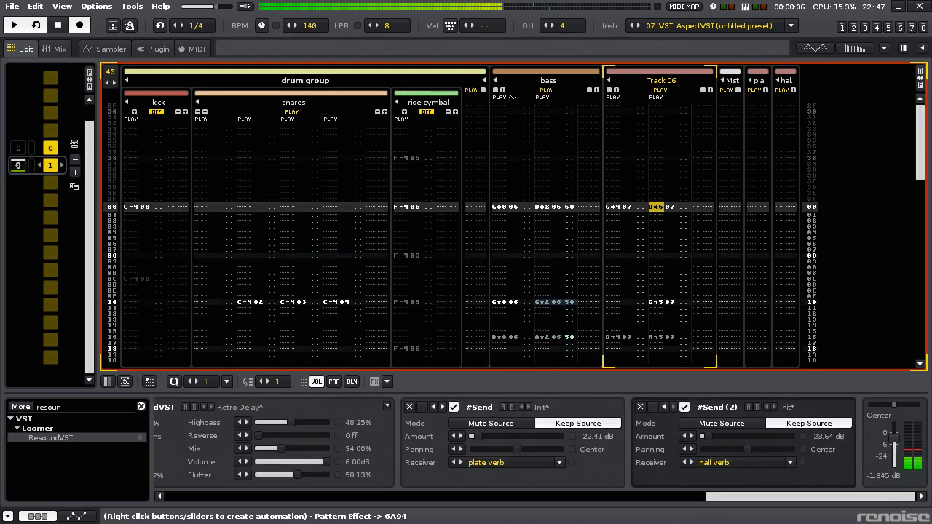
middle_click(160, 259)
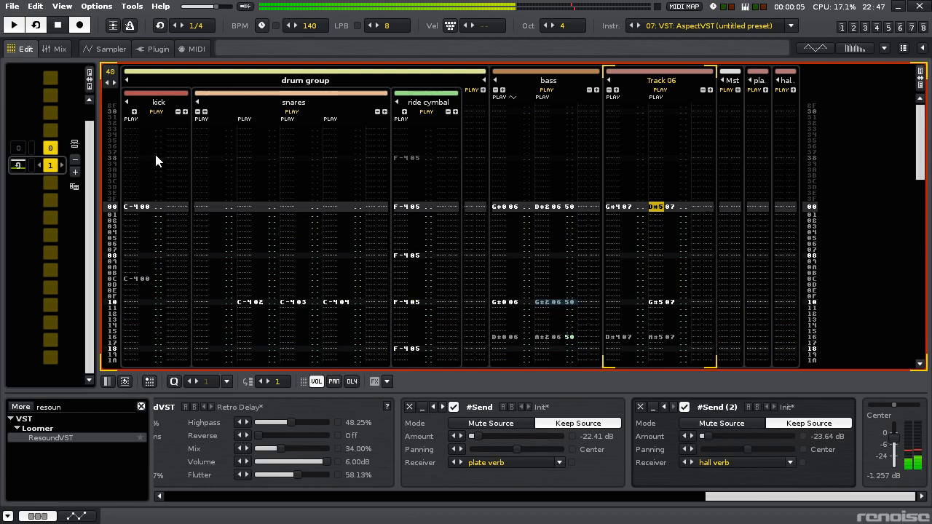
key(Escape)
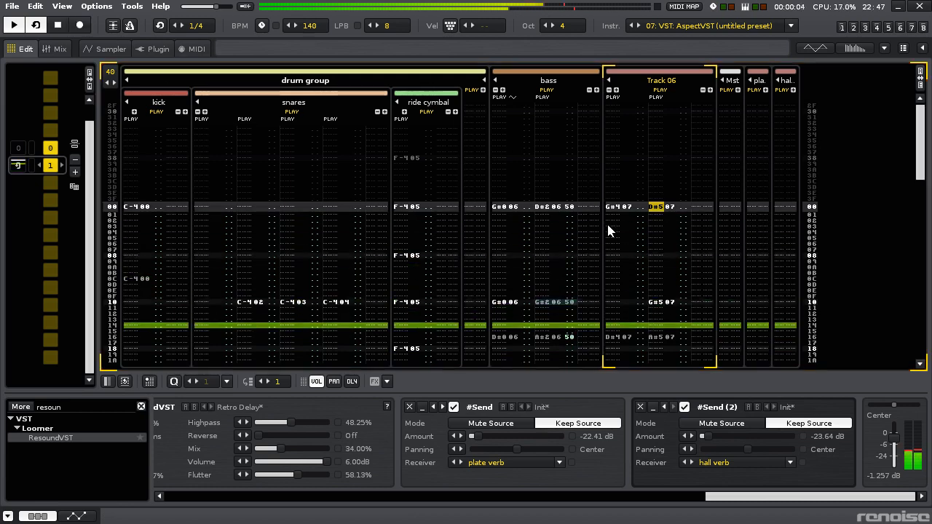